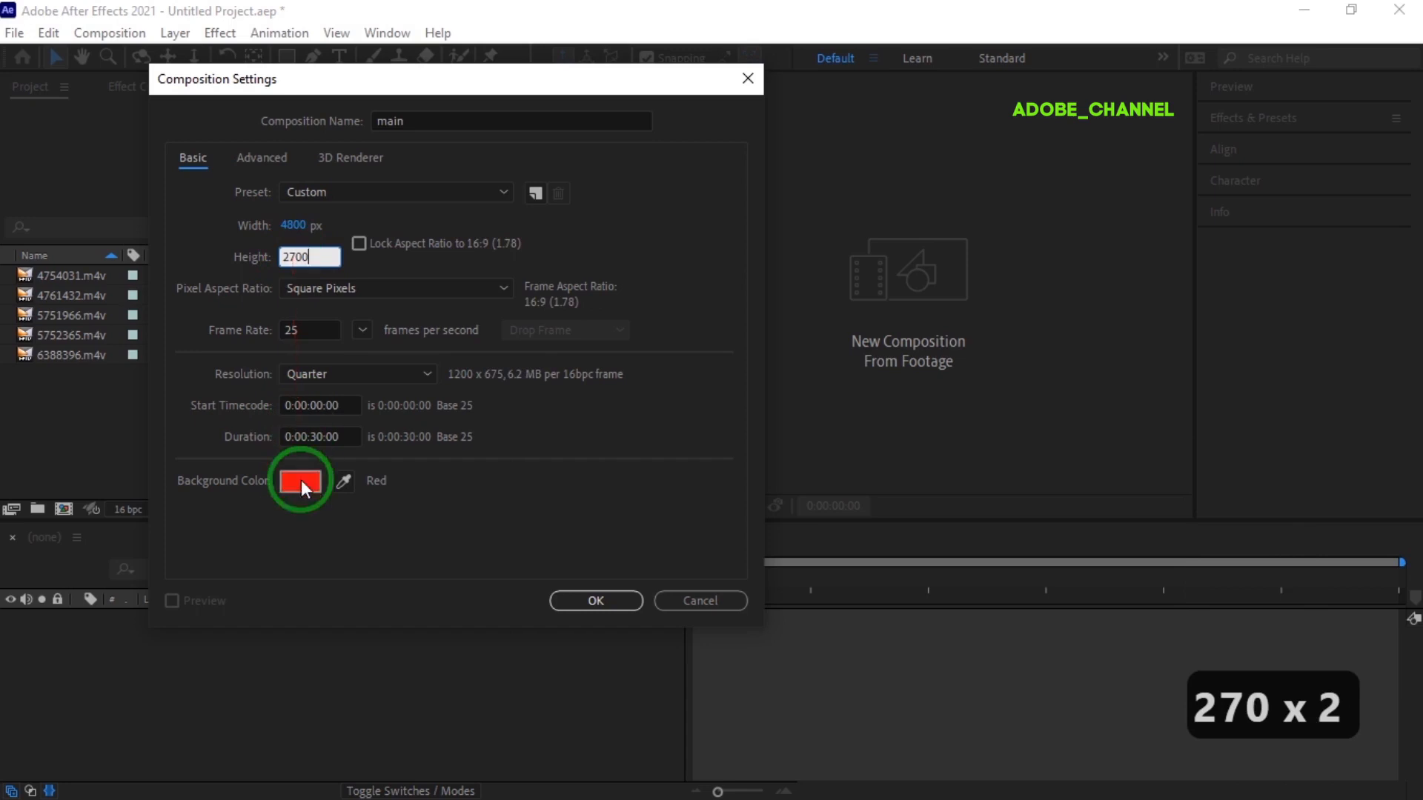
Step: Set the main composition's background color to black and create the composition
{"action": "left_click", "coordinate": [92, 351]}
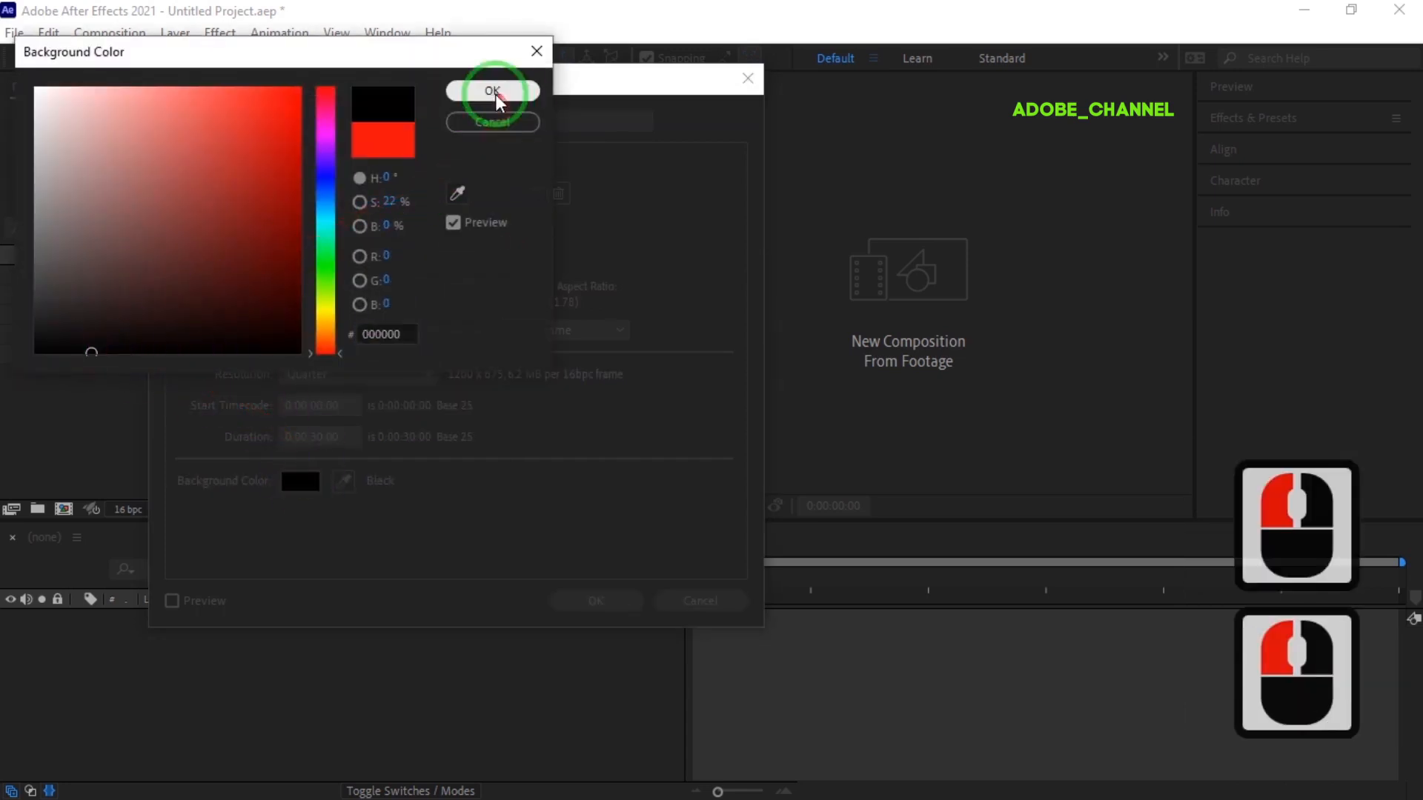
{"action": "left_click", "coordinate": [493, 92]}
{"action": "left_click", "coordinate": [585, 601]}
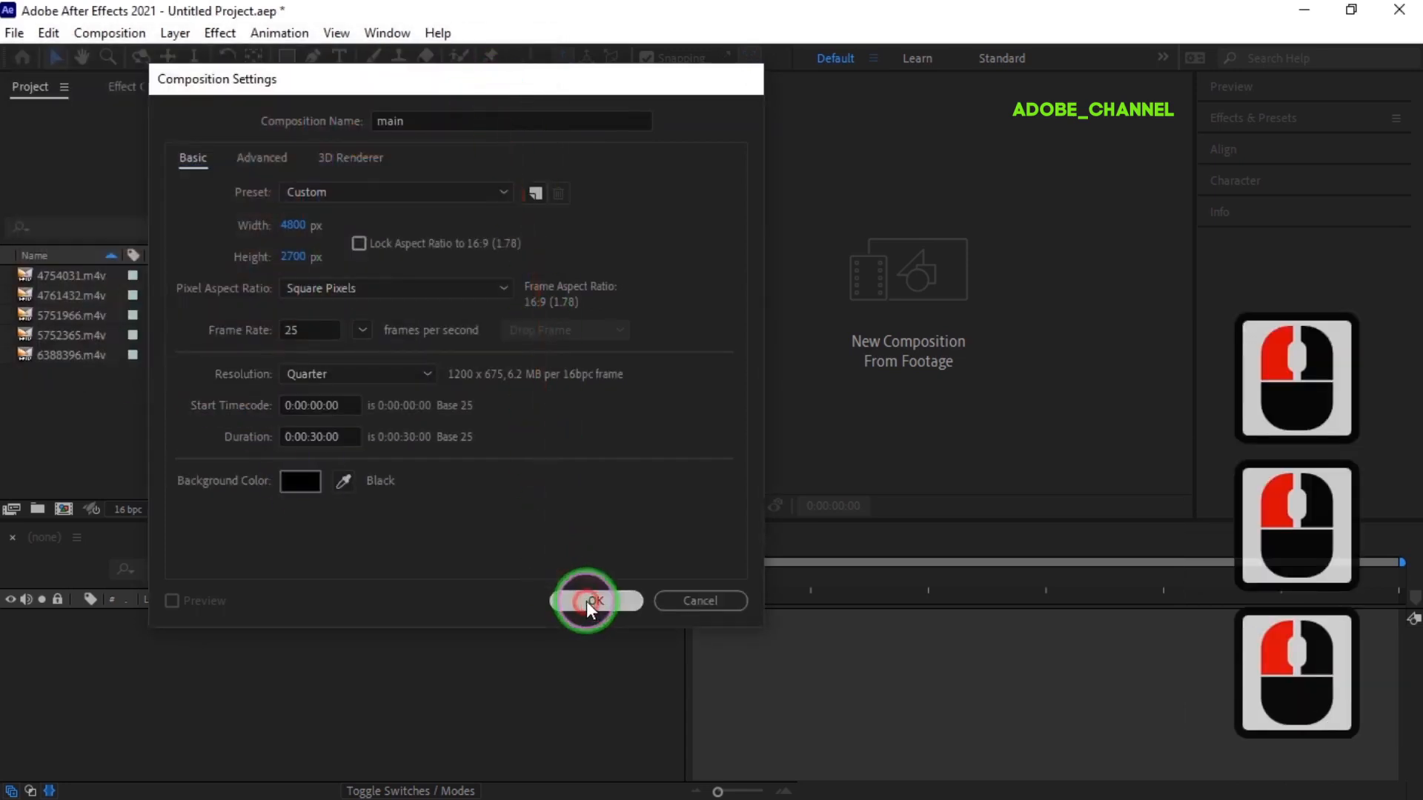
Step: Start a second composition named card with a width of 1080 px and a height of 1920 px
{"action": "left_click", "coordinate": [64, 509]}
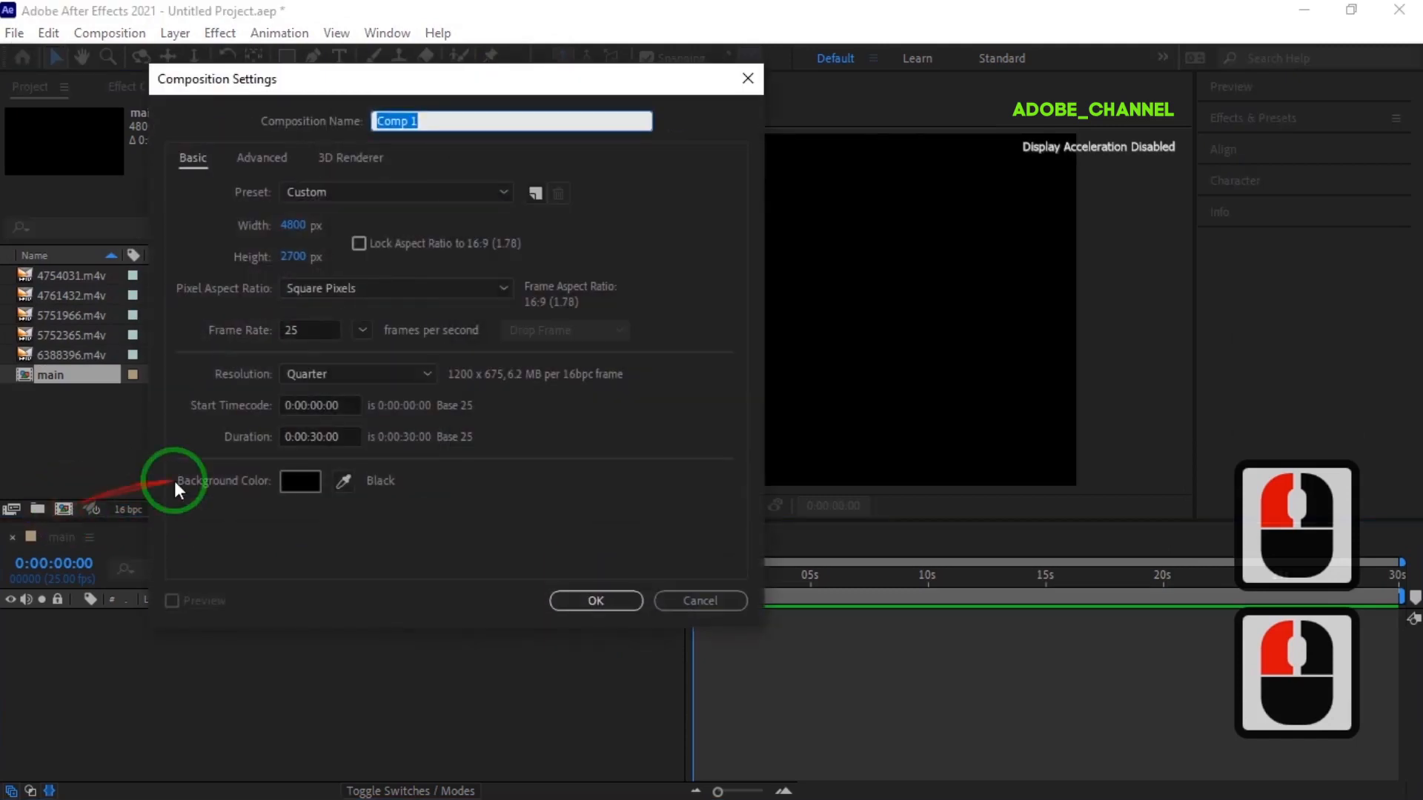
{"action": "type", "text": "card"}
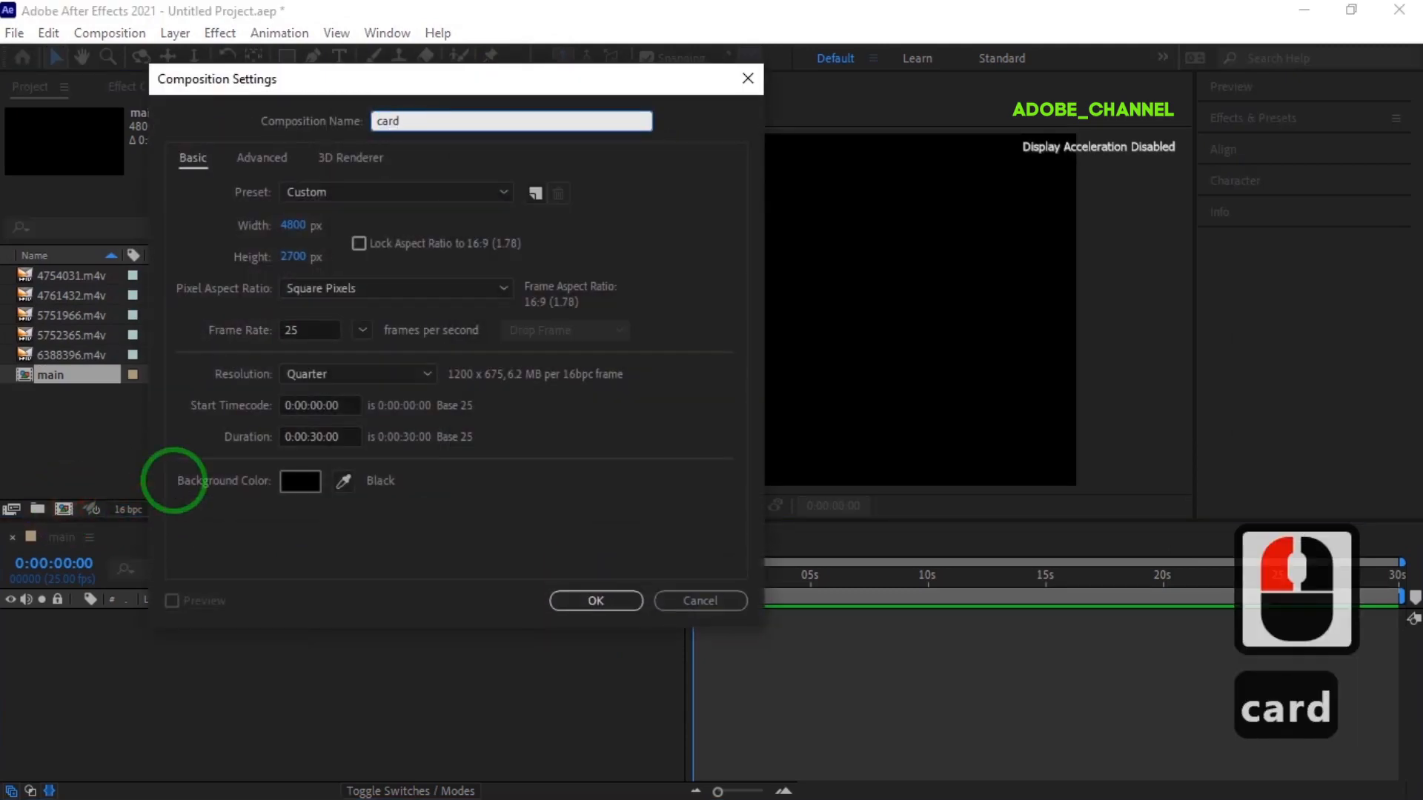
{"action": "left_click", "coordinate": [293, 226]}
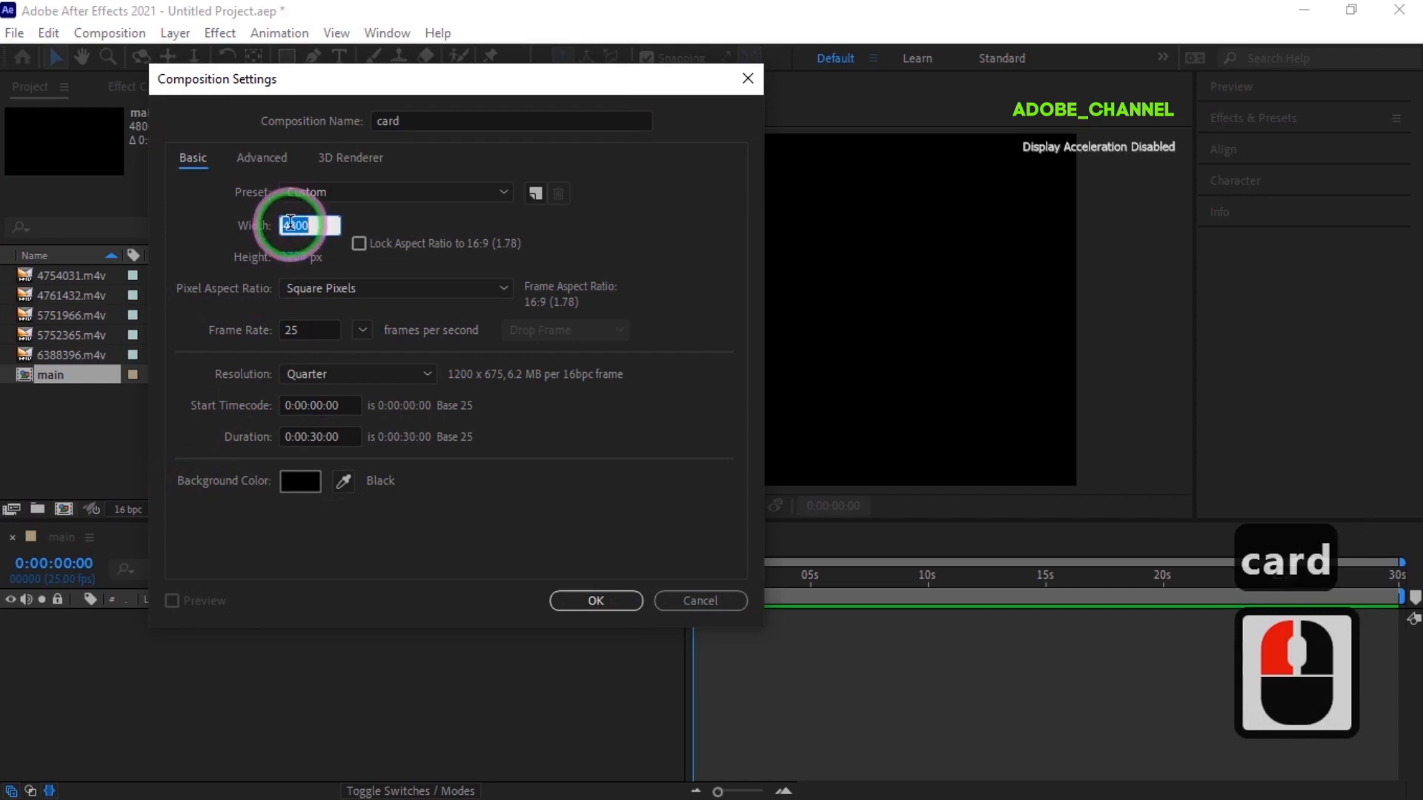
{"action": "type", "text": "1080"}
{"action": "left_click", "coordinate": [294, 257]}
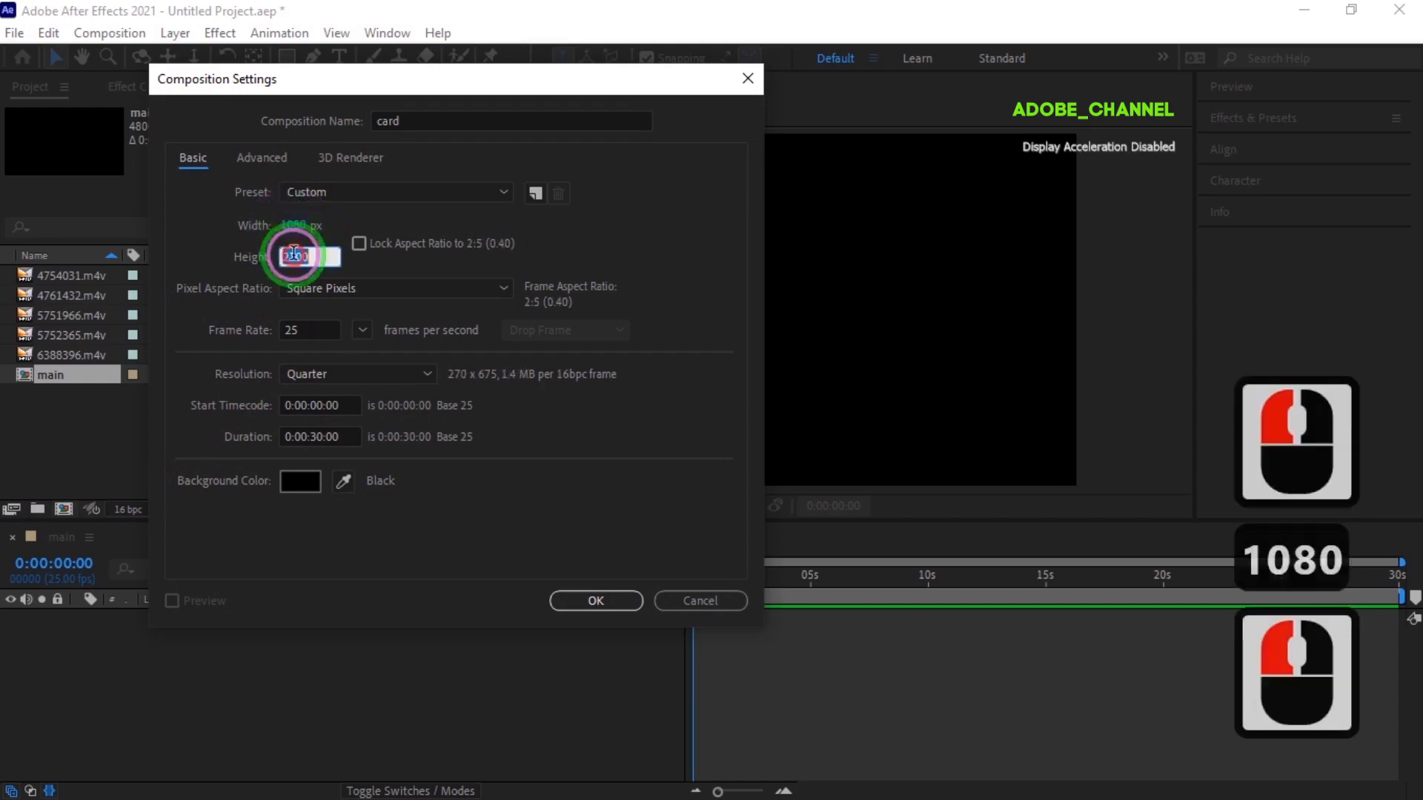
{"action": "type", "text": "1920"}
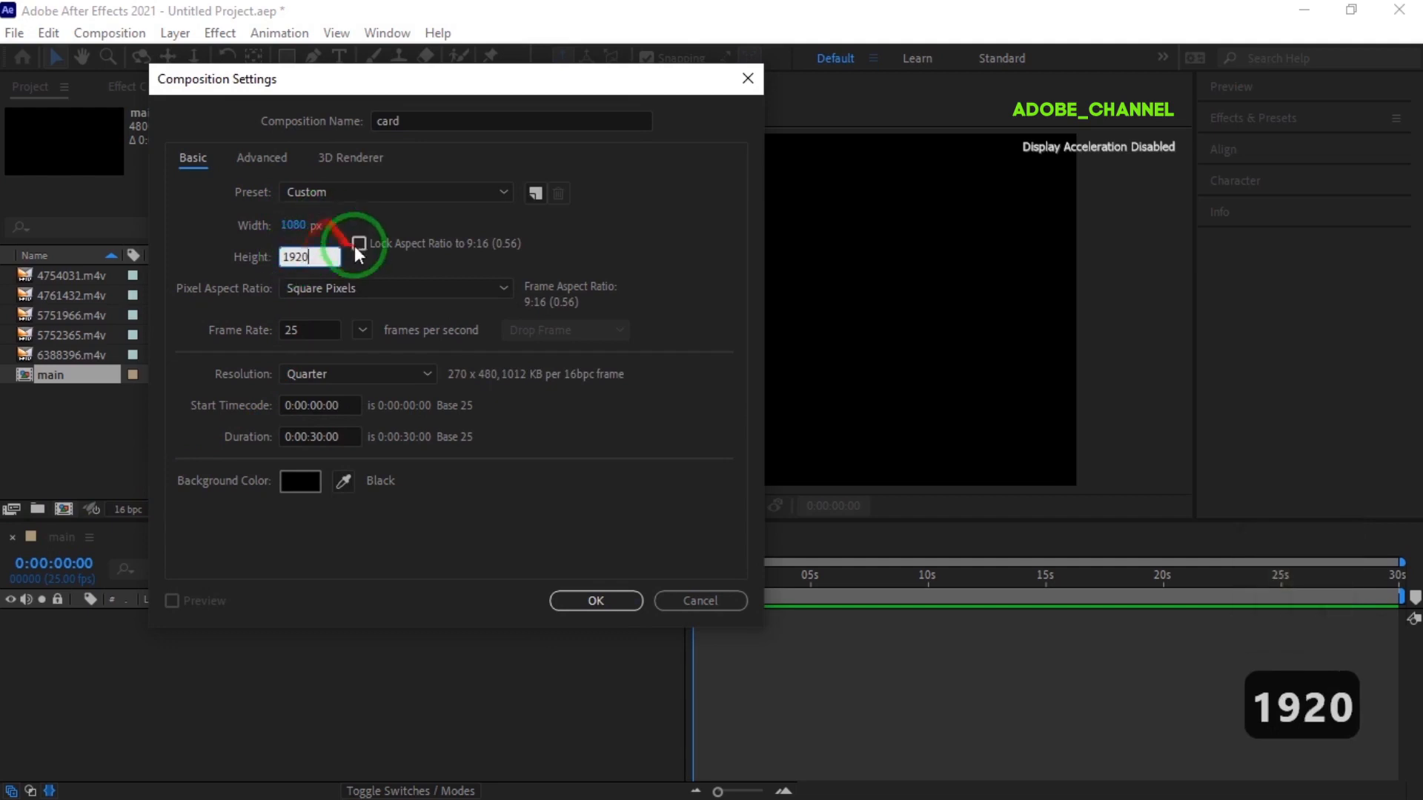
{"action": "left_click", "coordinate": [375, 268]}
Step: Give the card composition a bright red background color and create the composition
{"action": "left_click", "coordinate": [303, 481]}
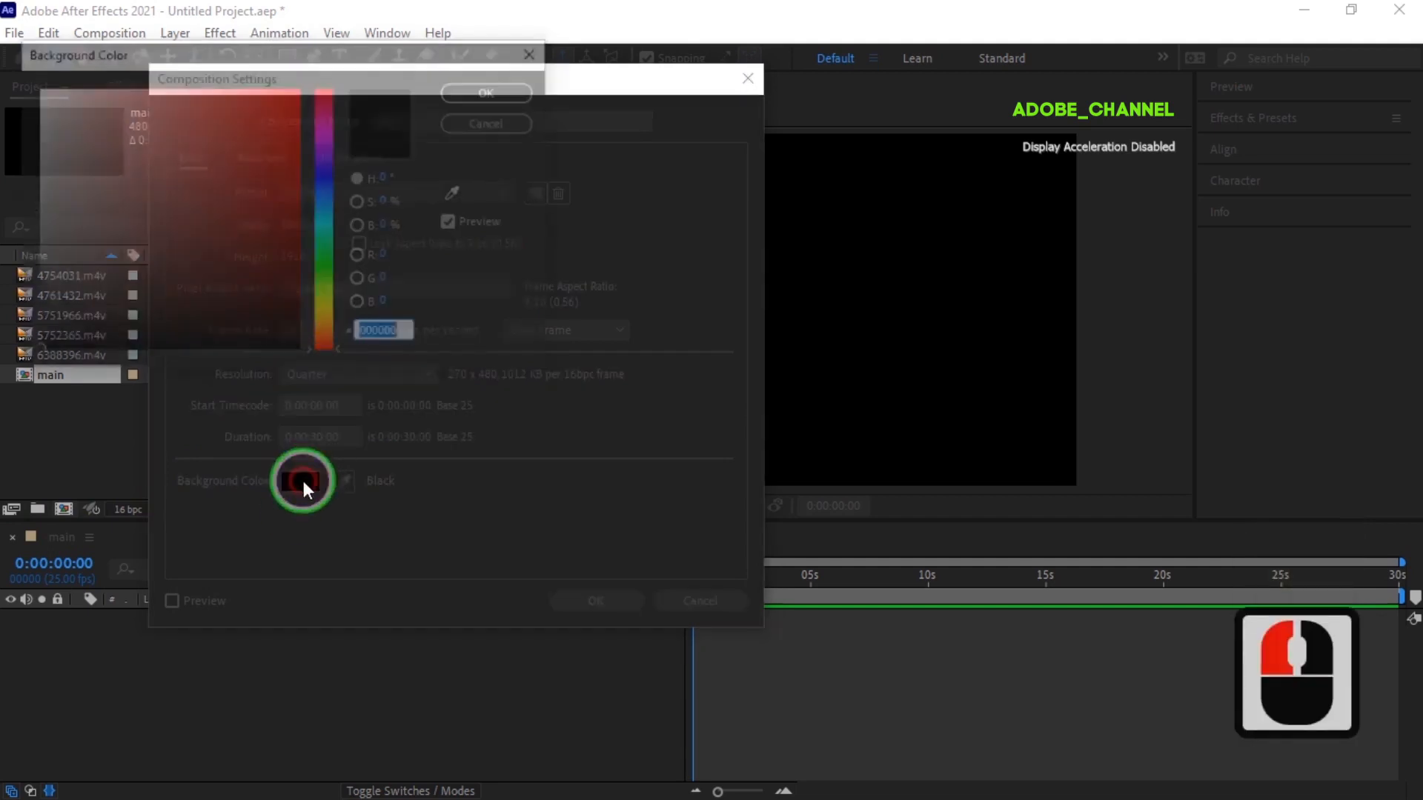
{"action": "left_click", "coordinate": [288, 206]}
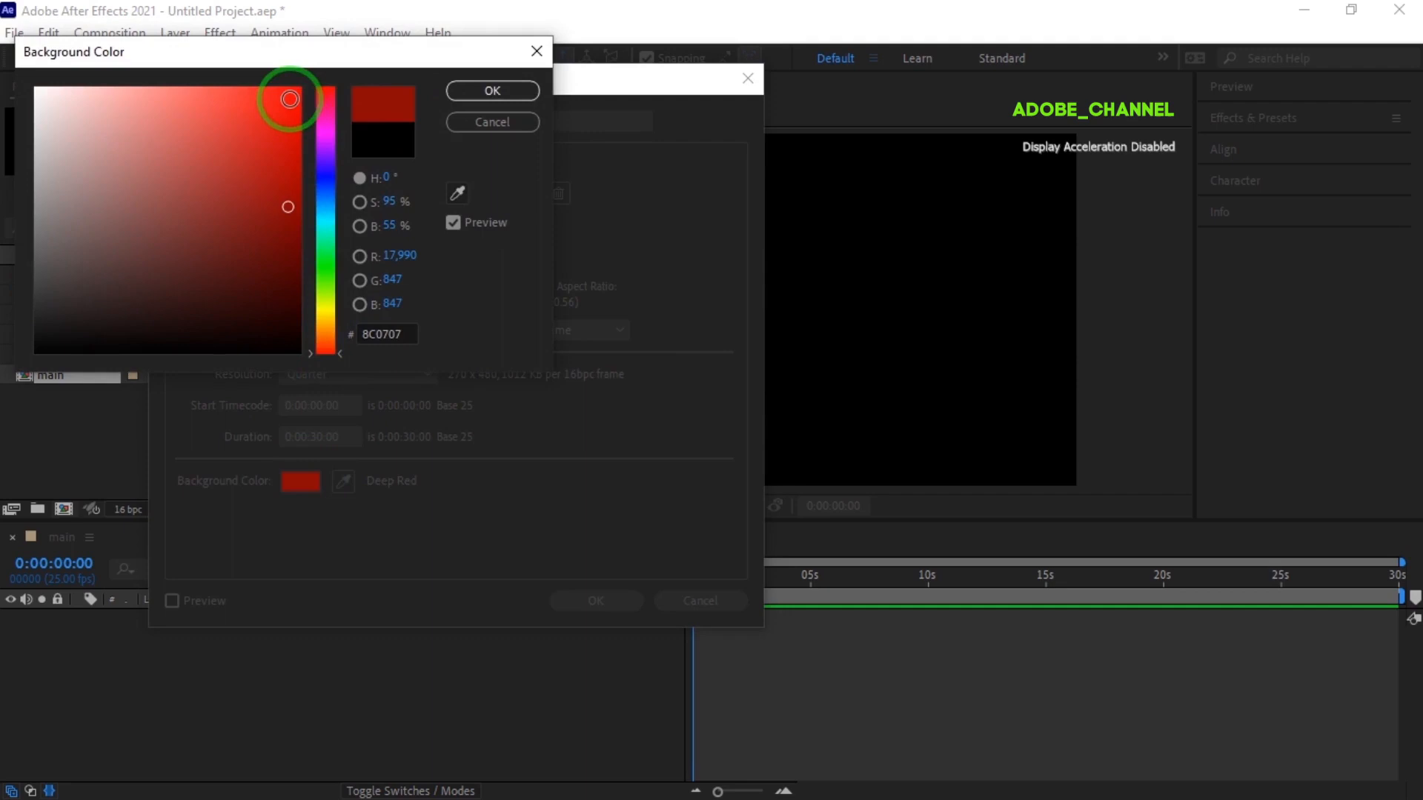
{"action": "left_click", "coordinate": [290, 98]}
{"action": "left_click", "coordinate": [492, 90]}
{"action": "left_click", "coordinate": [594, 602]}
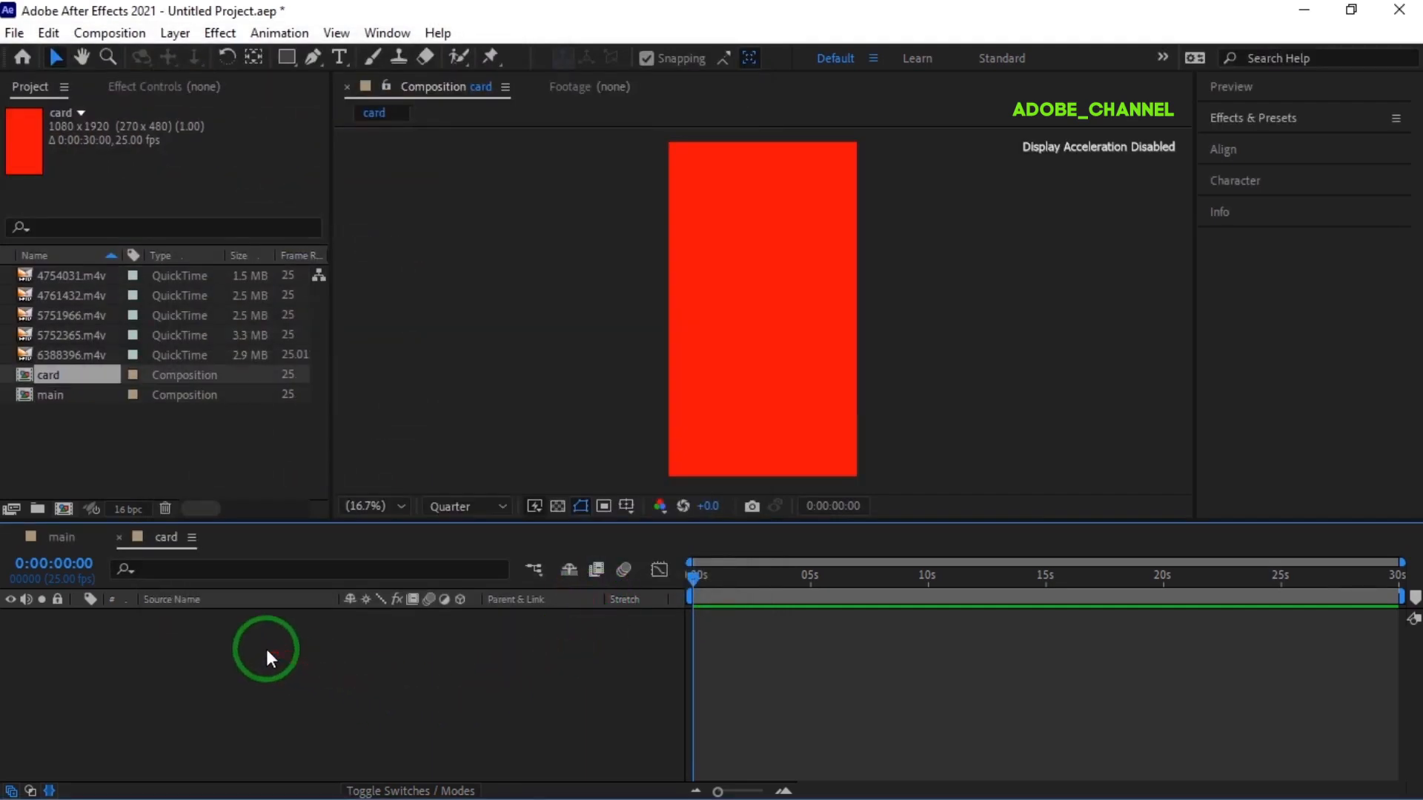
Step: Create a shape layer in the card composition and add a rectangle path to its contents
{"action": "right_click", "coordinate": [266, 651]}
{"action": "mouse_move", "coordinate": [426, 411]}
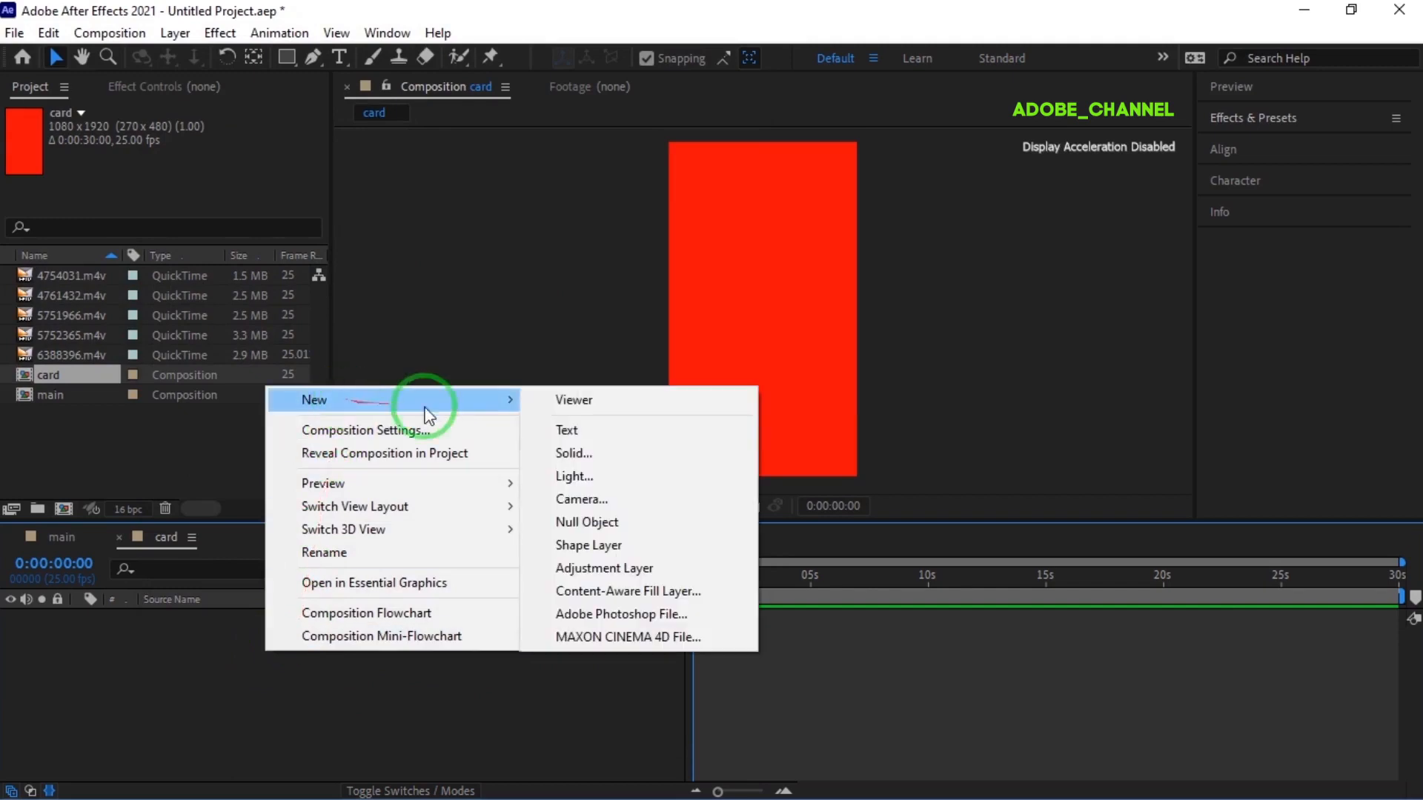
{"action": "left_click", "coordinate": [588, 546]}
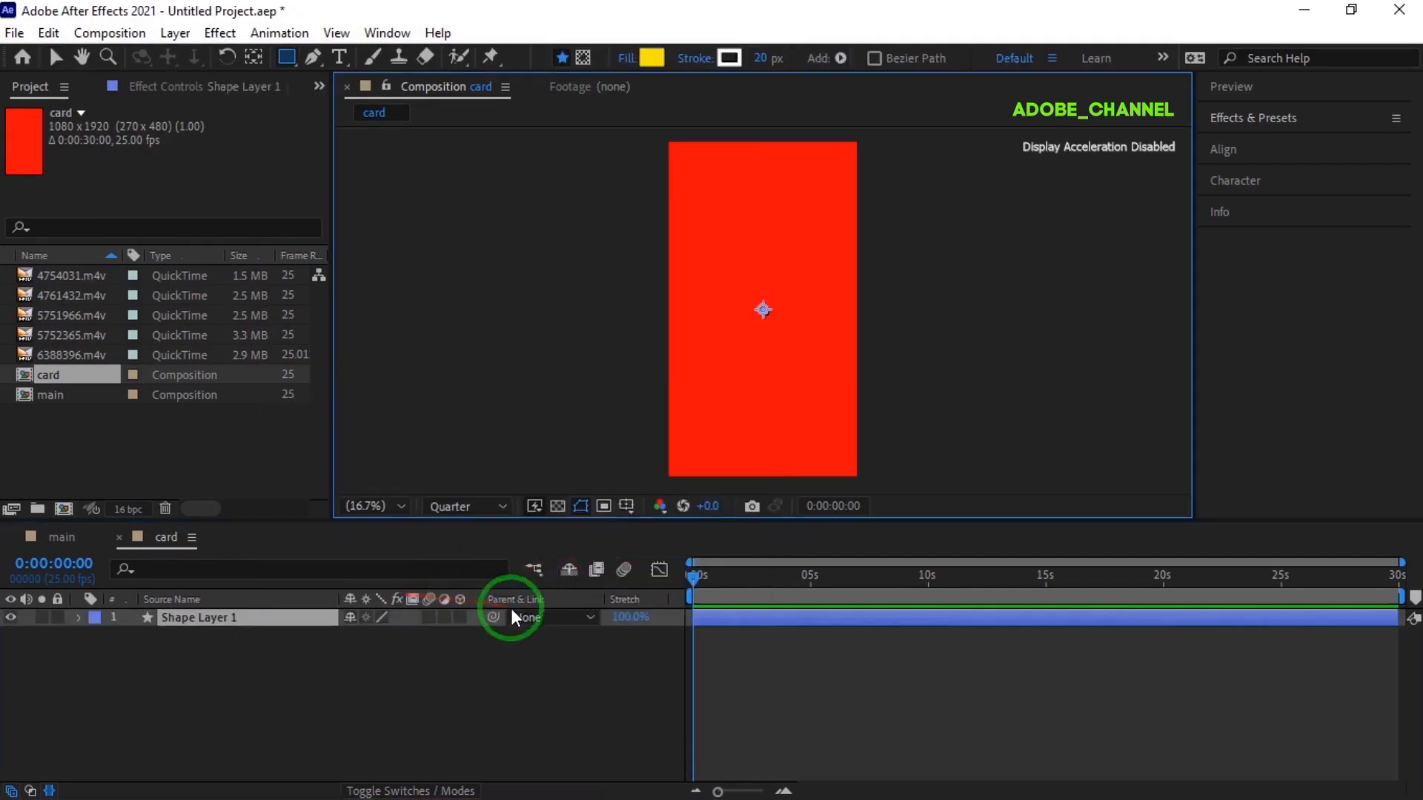
{"action": "left_click", "coordinate": [78, 619]}
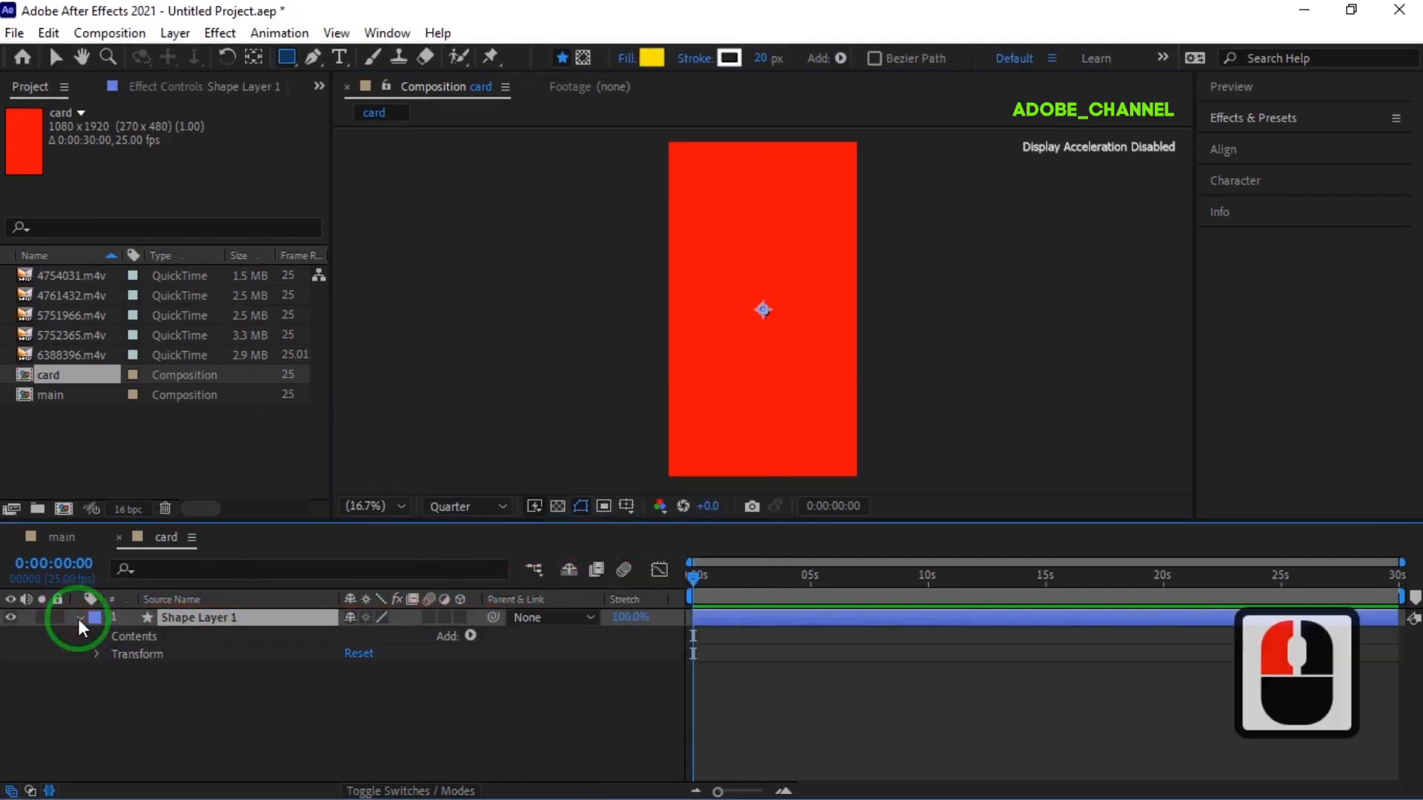
{"action": "left_click", "coordinate": [471, 635]}
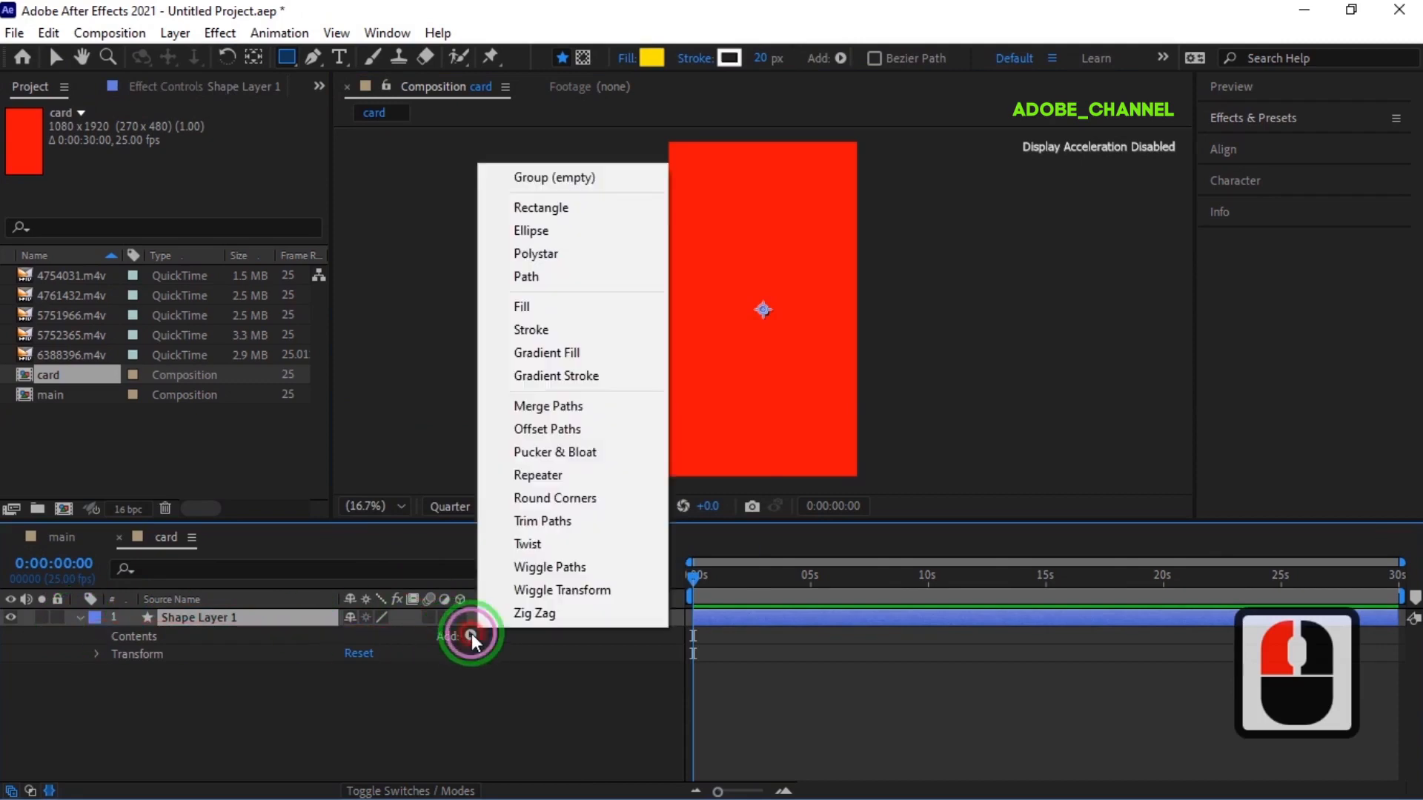
{"action": "left_click", "coordinate": [587, 208]}
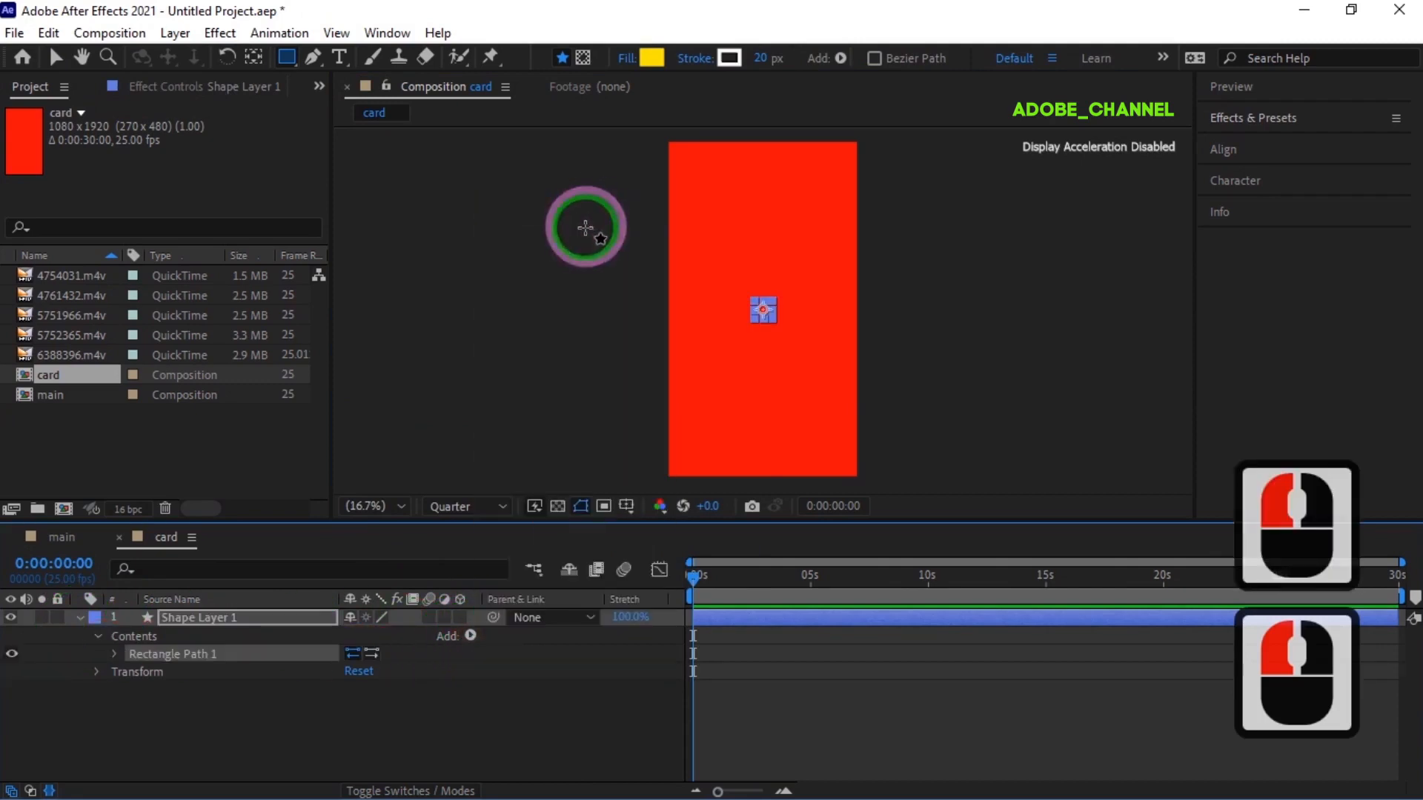
Step: Add a fill and a stroke to the shape layer's contents
{"action": "left_click", "coordinate": [470, 635]}
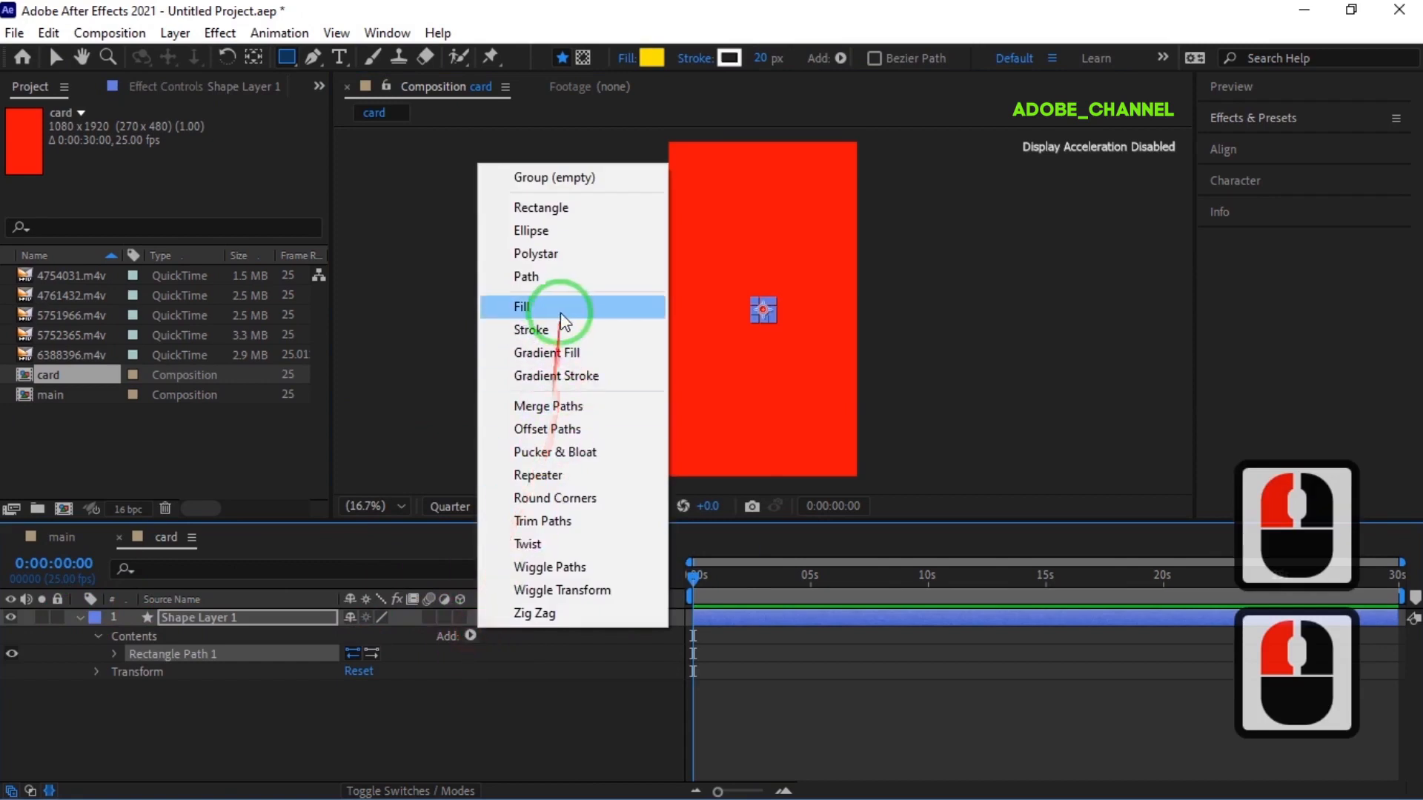
{"action": "left_click", "coordinate": [558, 309]}
{"action": "left_click", "coordinate": [470, 635]}
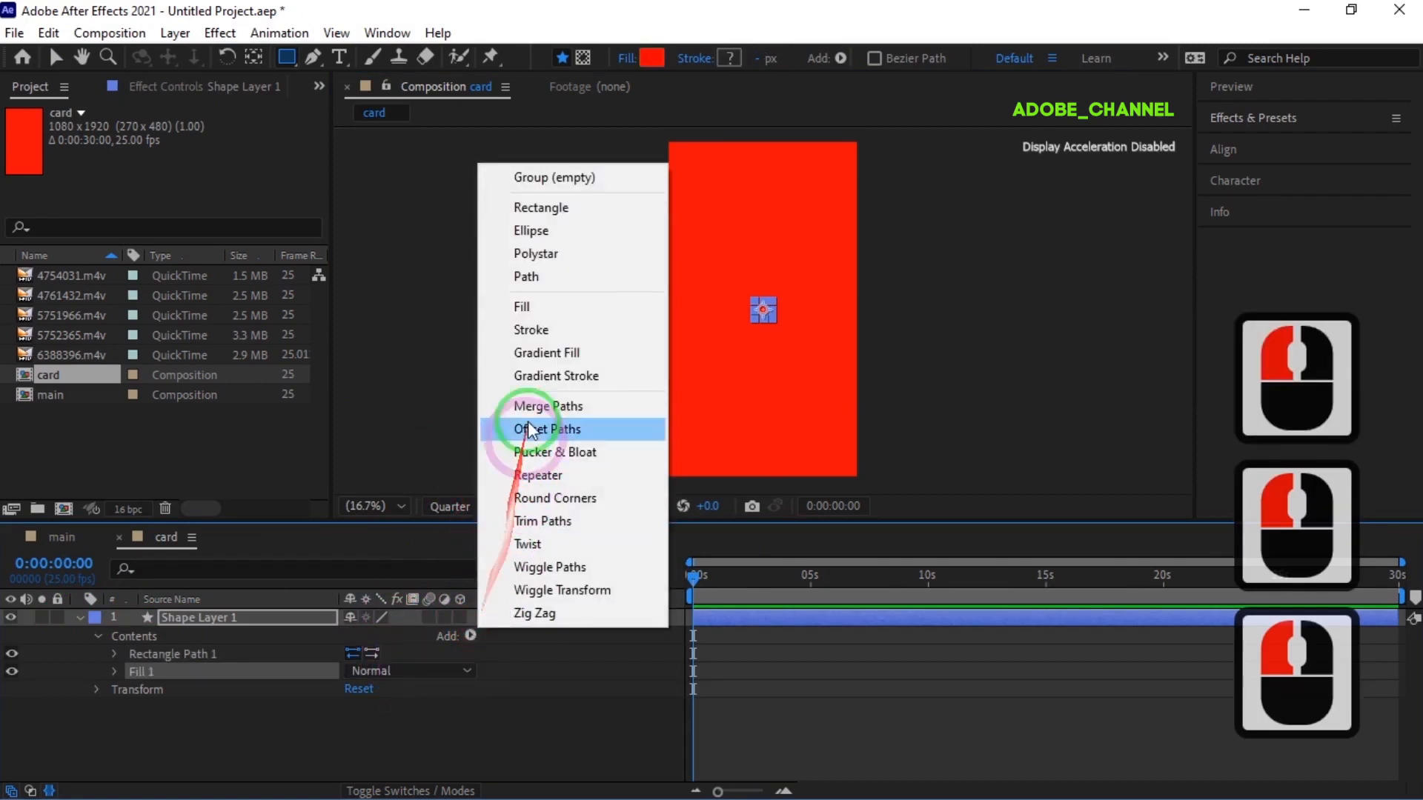
{"action": "left_click", "coordinate": [547, 333]}
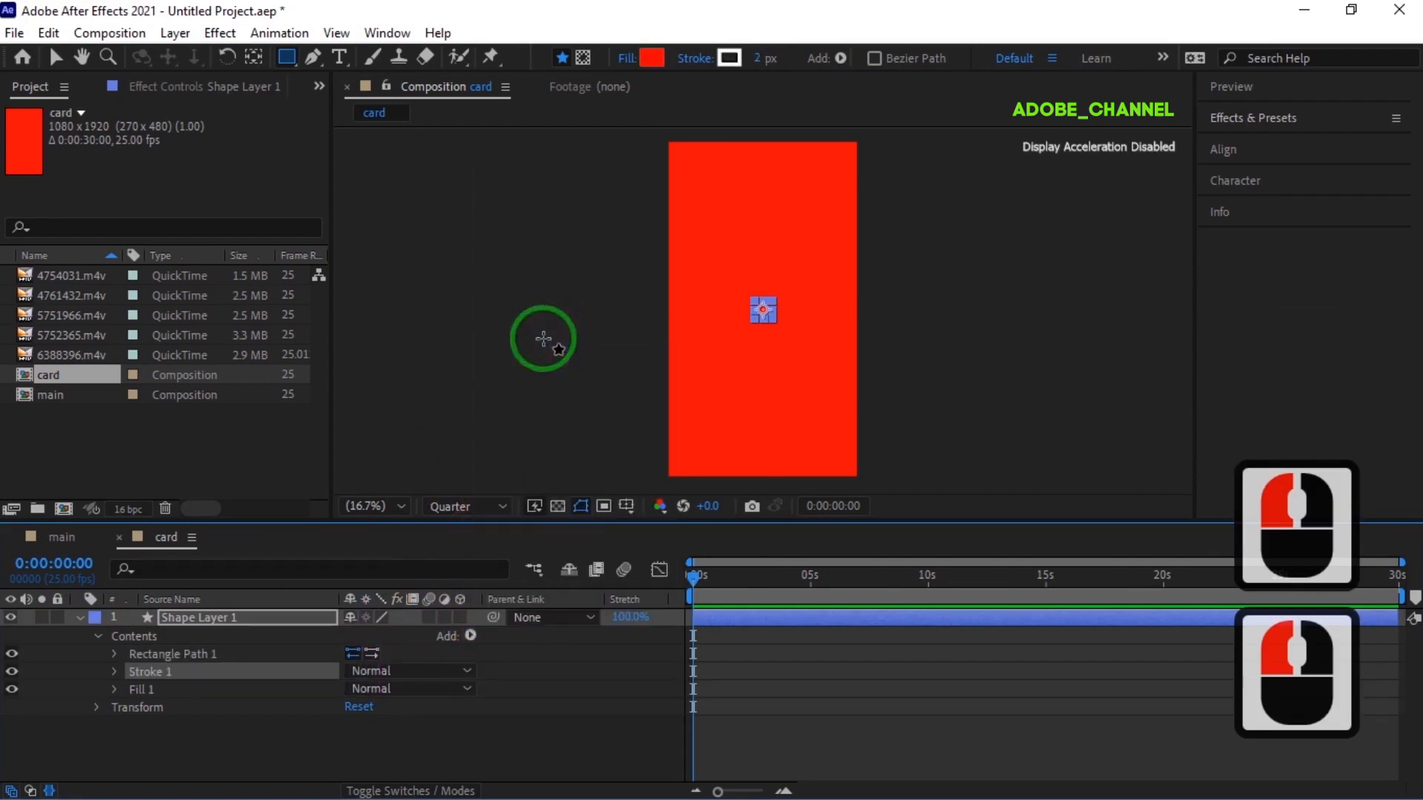
Step: Set the rectangle path's size to 1060 by 1900
{"action": "left_click", "coordinate": [115, 654]}
{"action": "left_click", "coordinate": [373, 672]}
{"action": "left_click", "coordinate": [373, 671]}
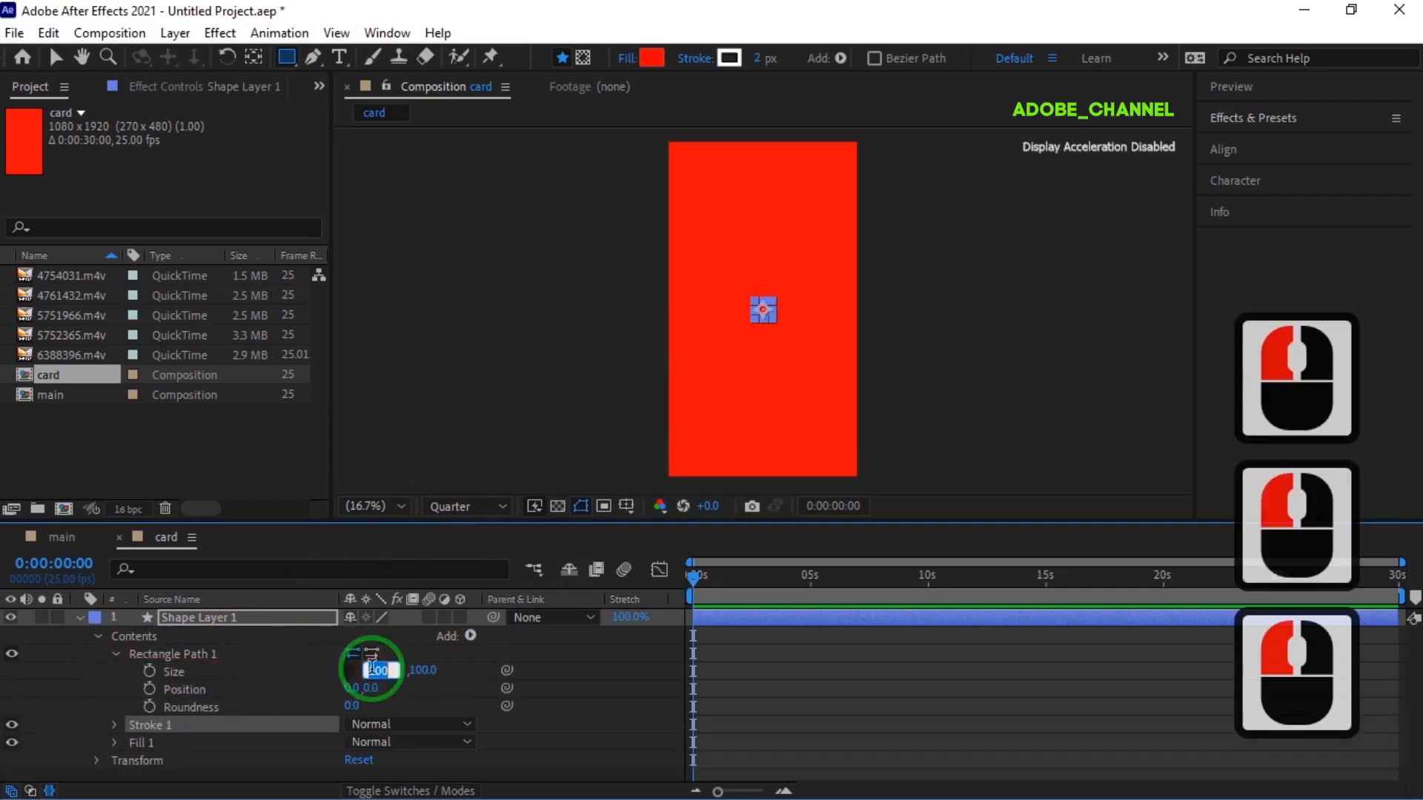
{"action": "type", "text": "1060"}
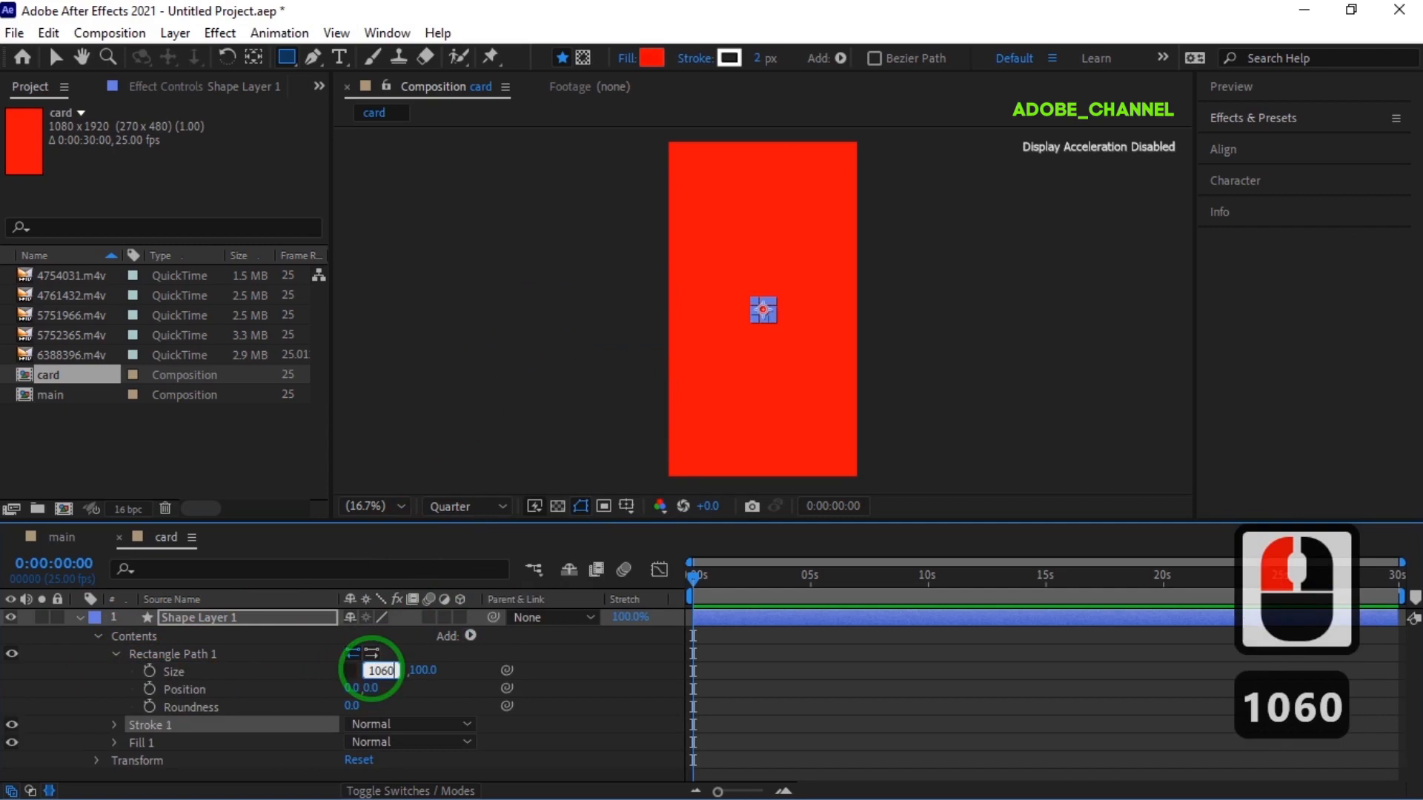
{"action": "left_click", "coordinate": [420, 670]}
{"action": "type", "text": "19"}
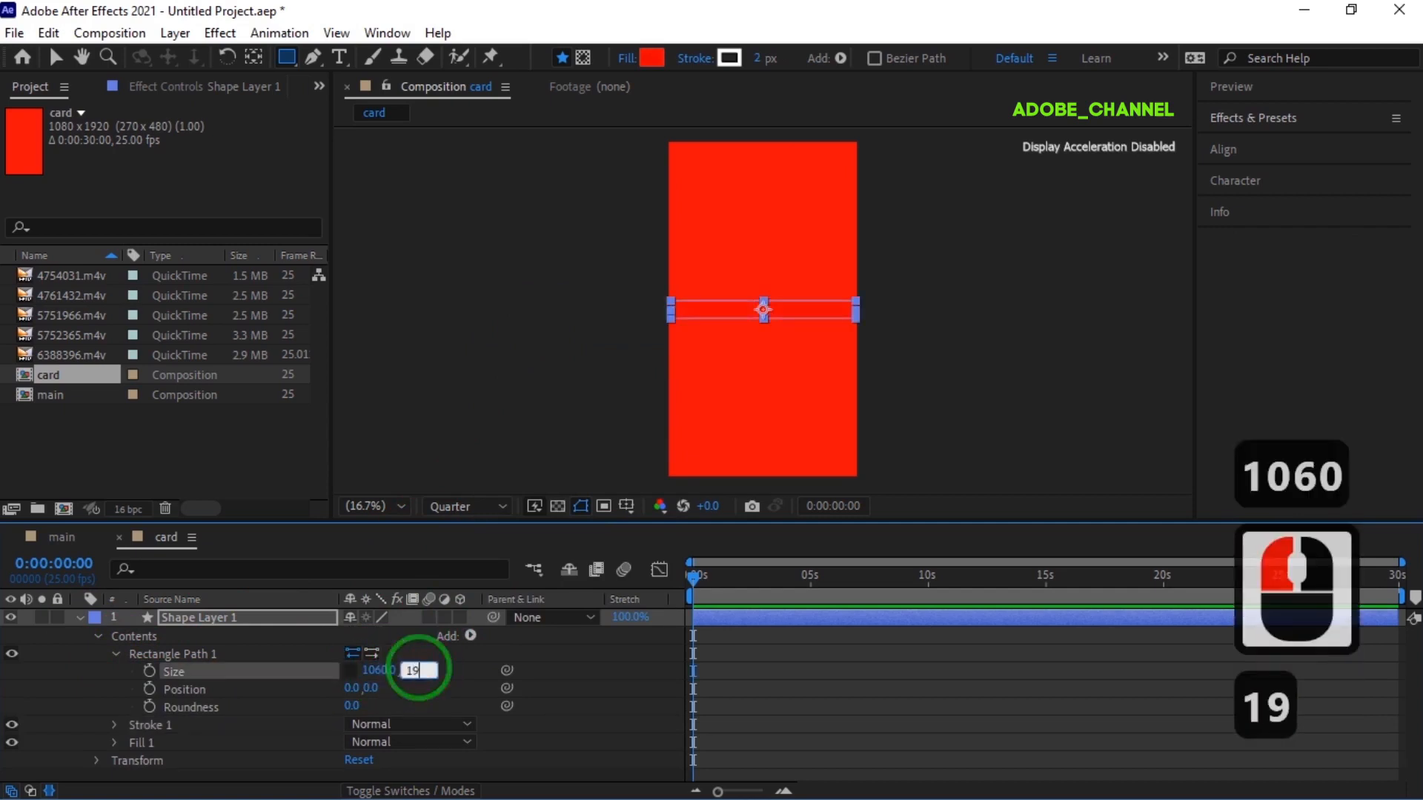
{"action": "type", "text": "00"}
{"action": "key", "text": "Return"}
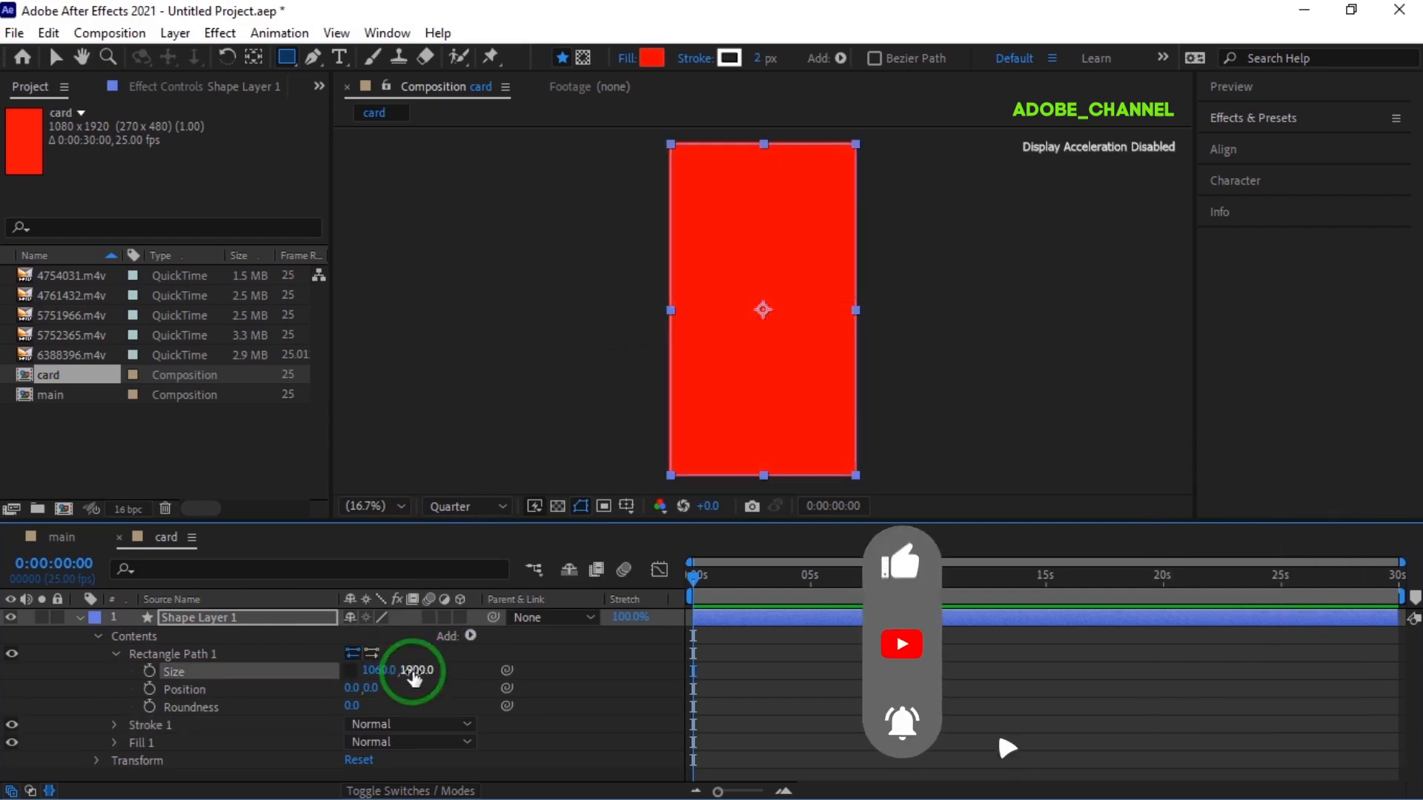
Step: Set the rectangle's stroke width to 20 px and collapse the shape layer's properties
{"action": "left_click", "coordinate": [758, 58]}
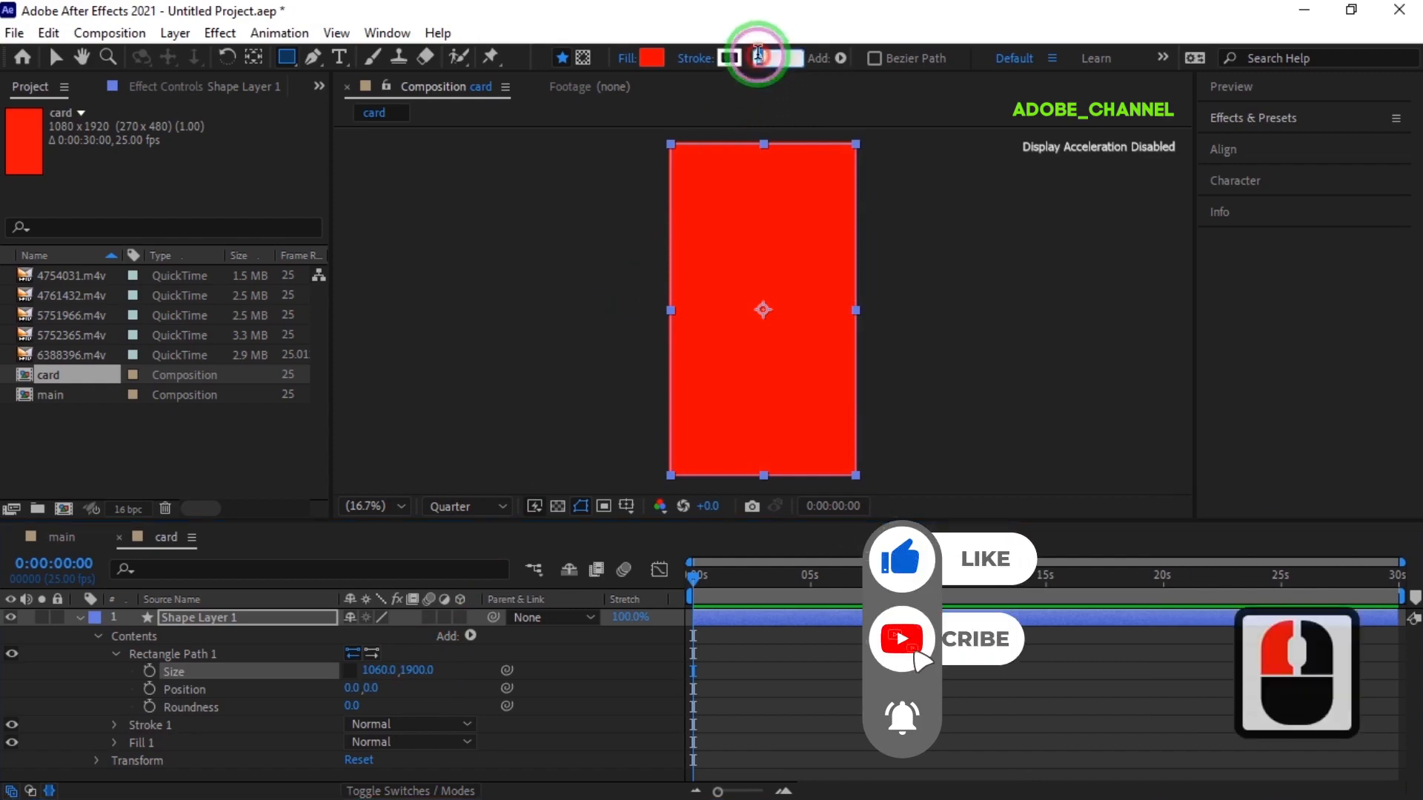
{"action": "type", "text": "20"}
{"action": "key", "text": "Return"}
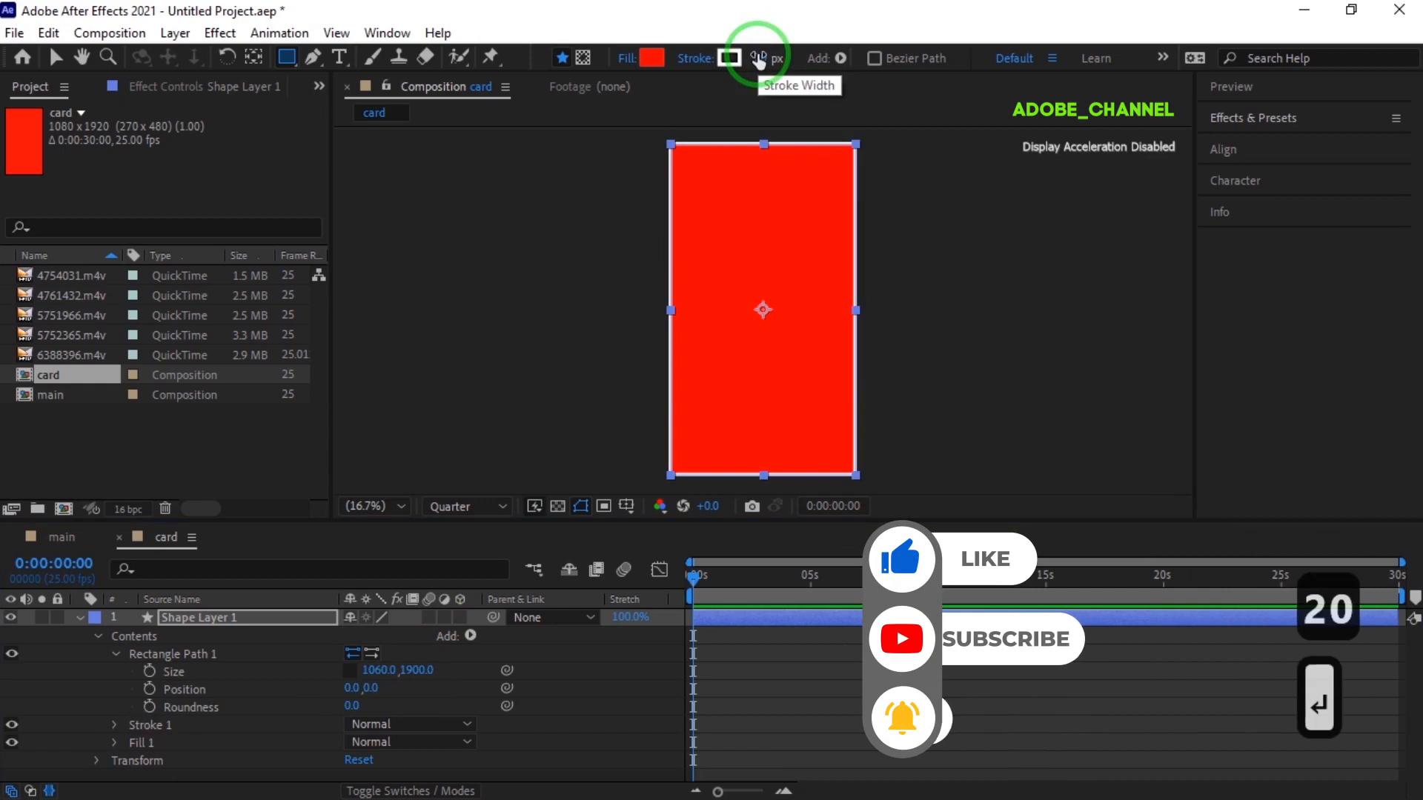
{"action": "left_click", "coordinate": [79, 617]}
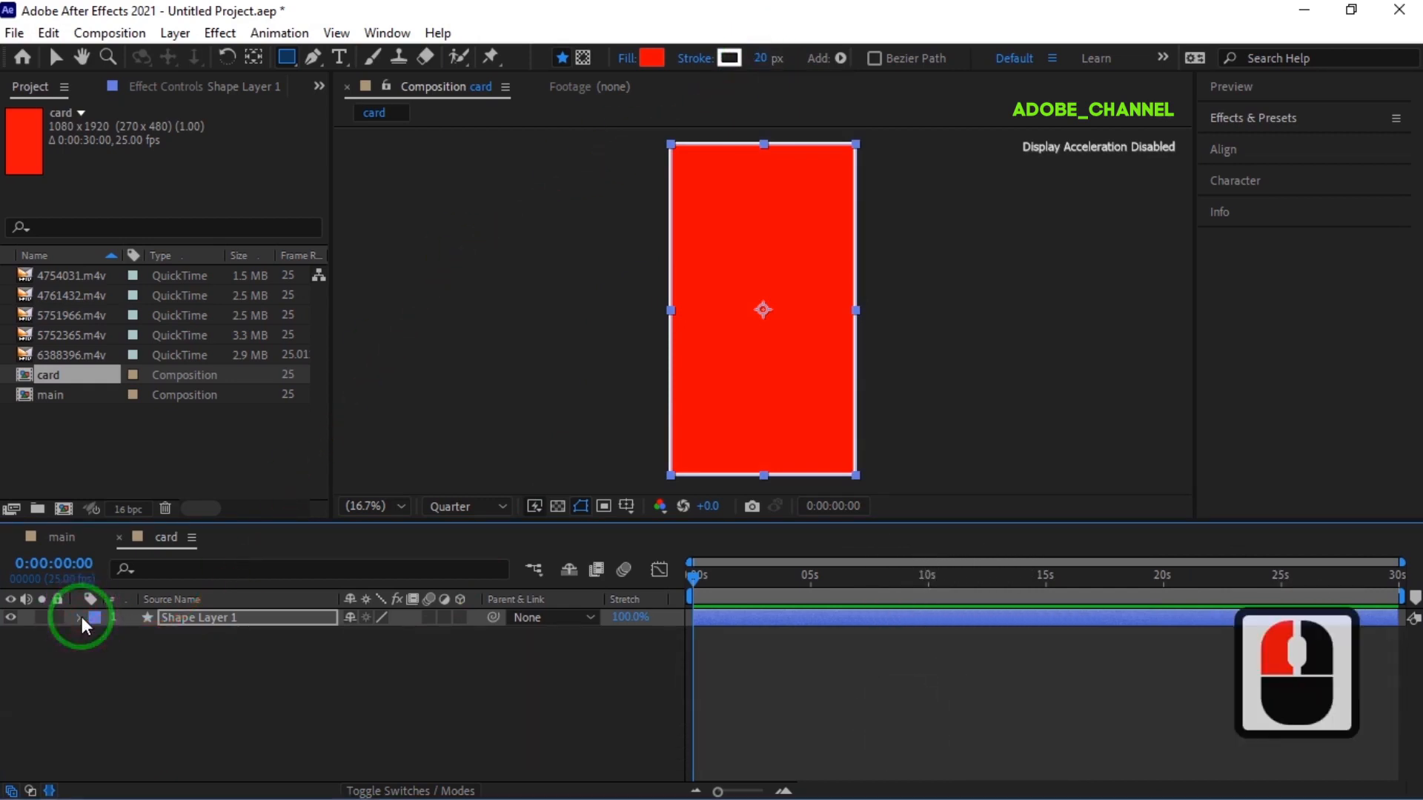
Step: Switch to the main composition and duplicate the card composition four times in the project
{"action": "left_click", "coordinate": [60, 537]}
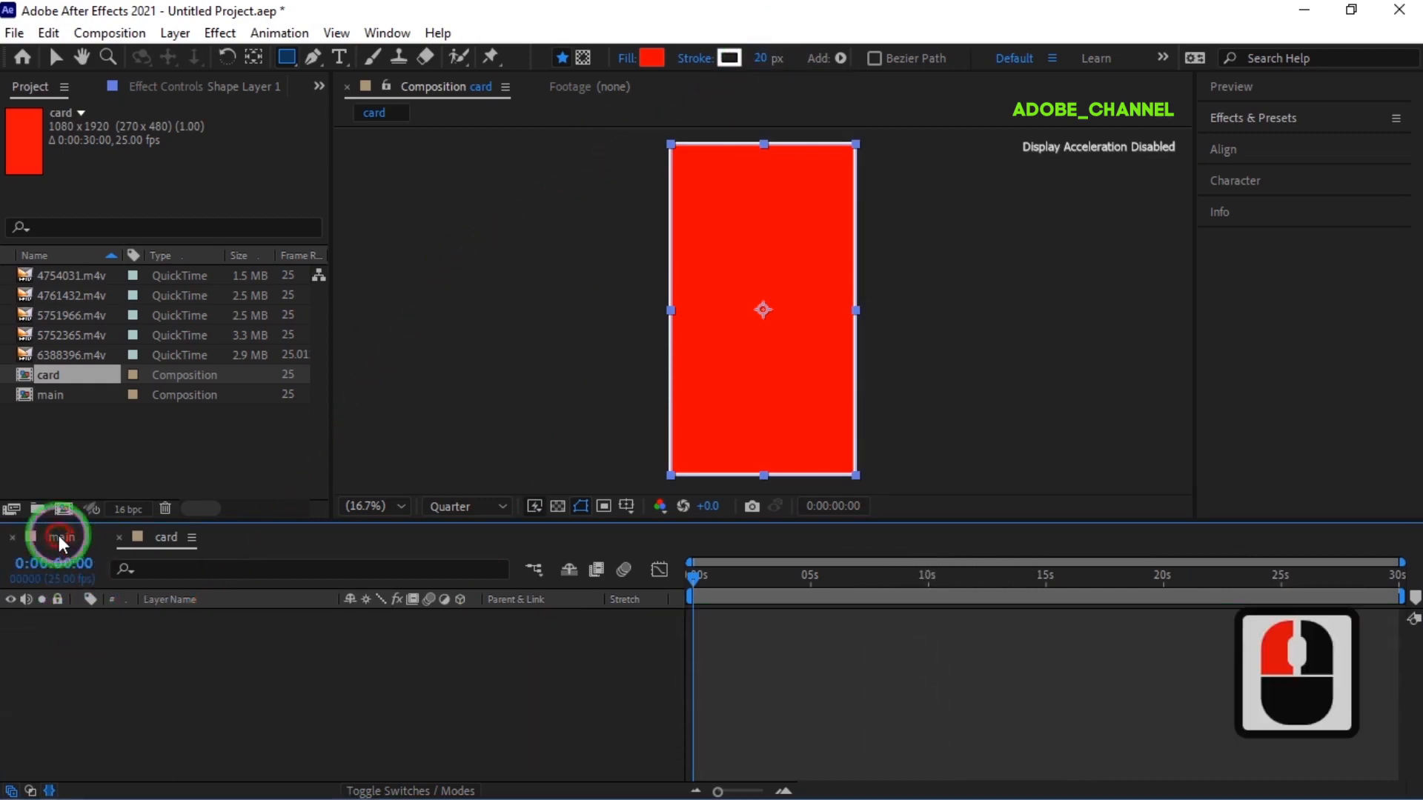
{"action": "left_click", "coordinate": [76, 377]}
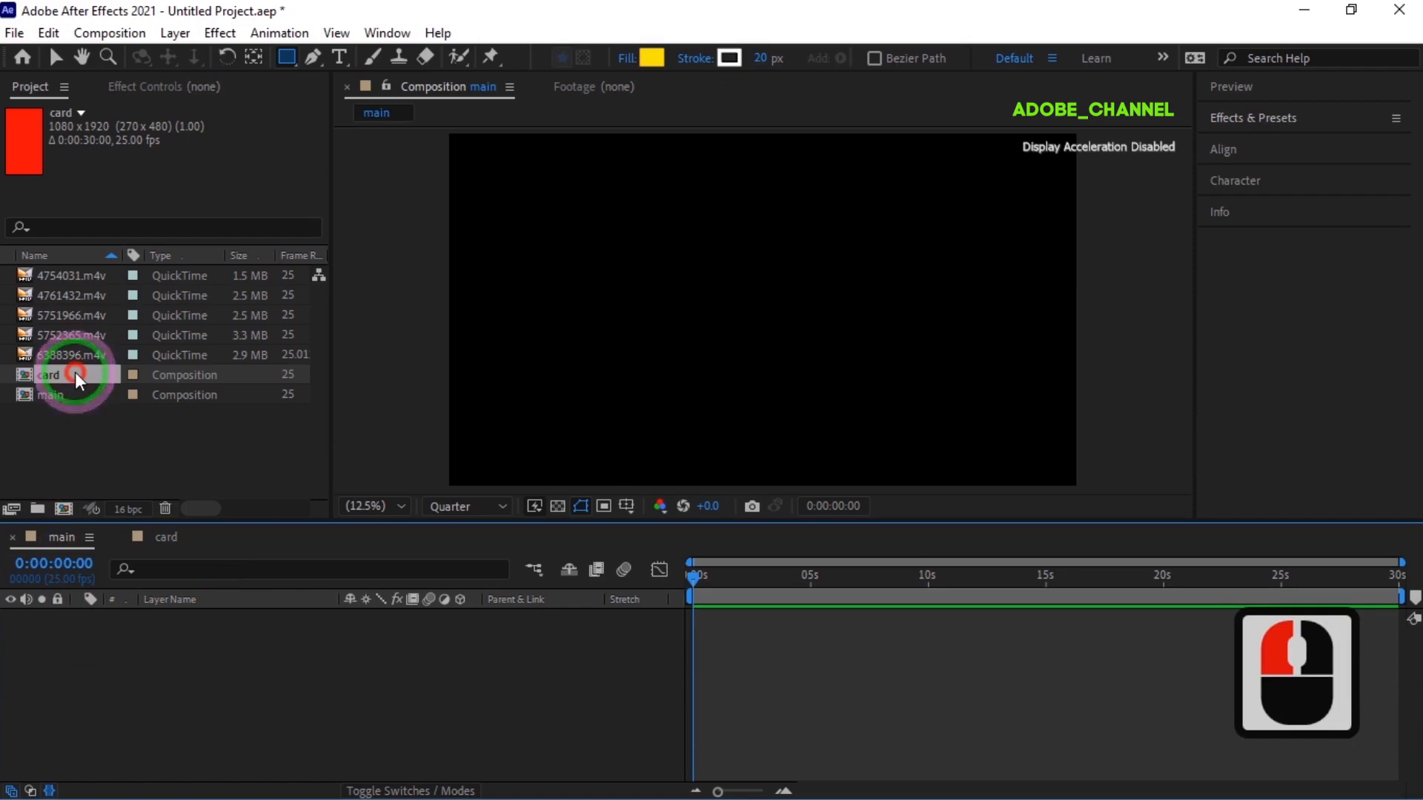
{"action": "left_click", "coordinate": [75, 373]}
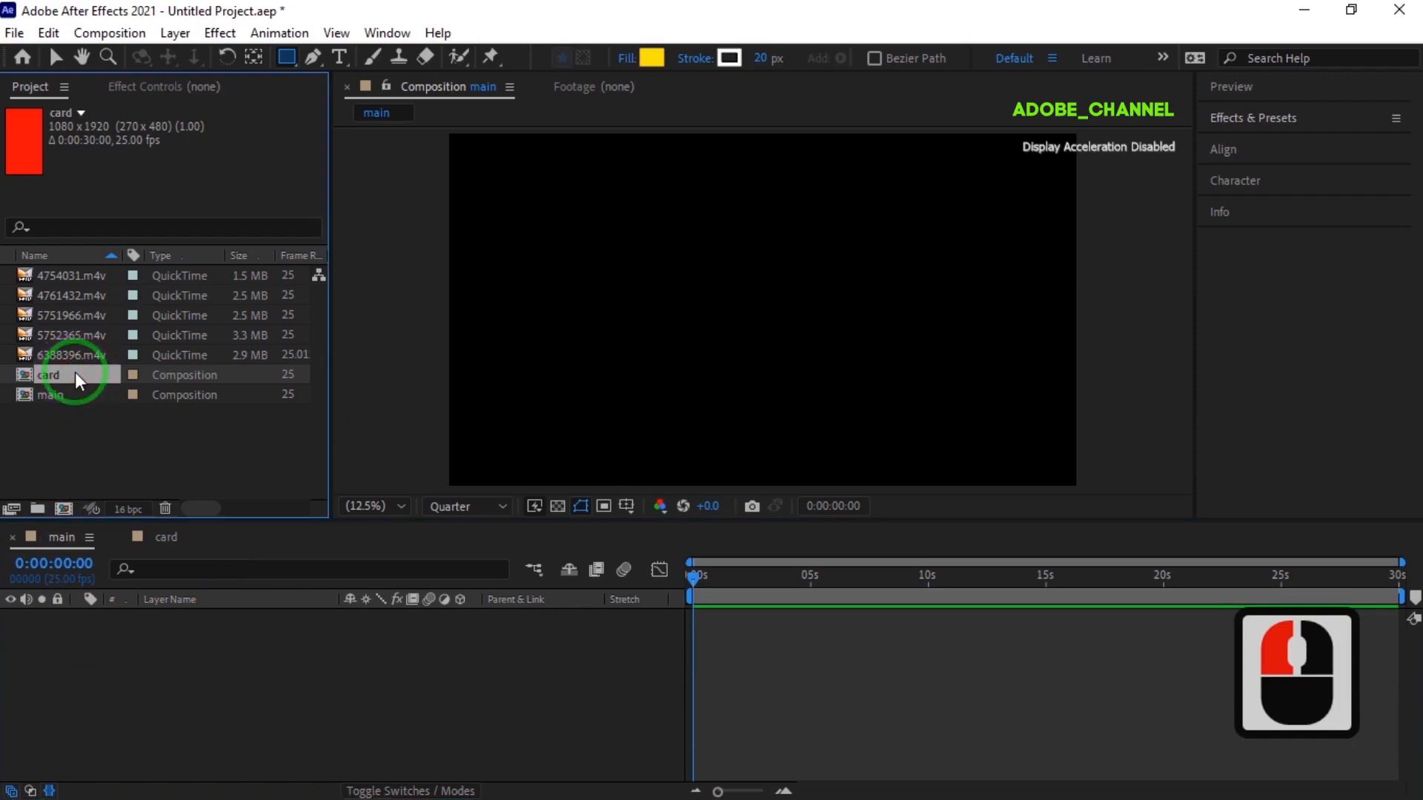
{"action": "key", "text": "ctrl+d"}
{"action": "key", "text": "ctrl+d"}
{"action": "key", "text": "ctrl+d"}
{"action": "key", "text": "ctrl+d"}
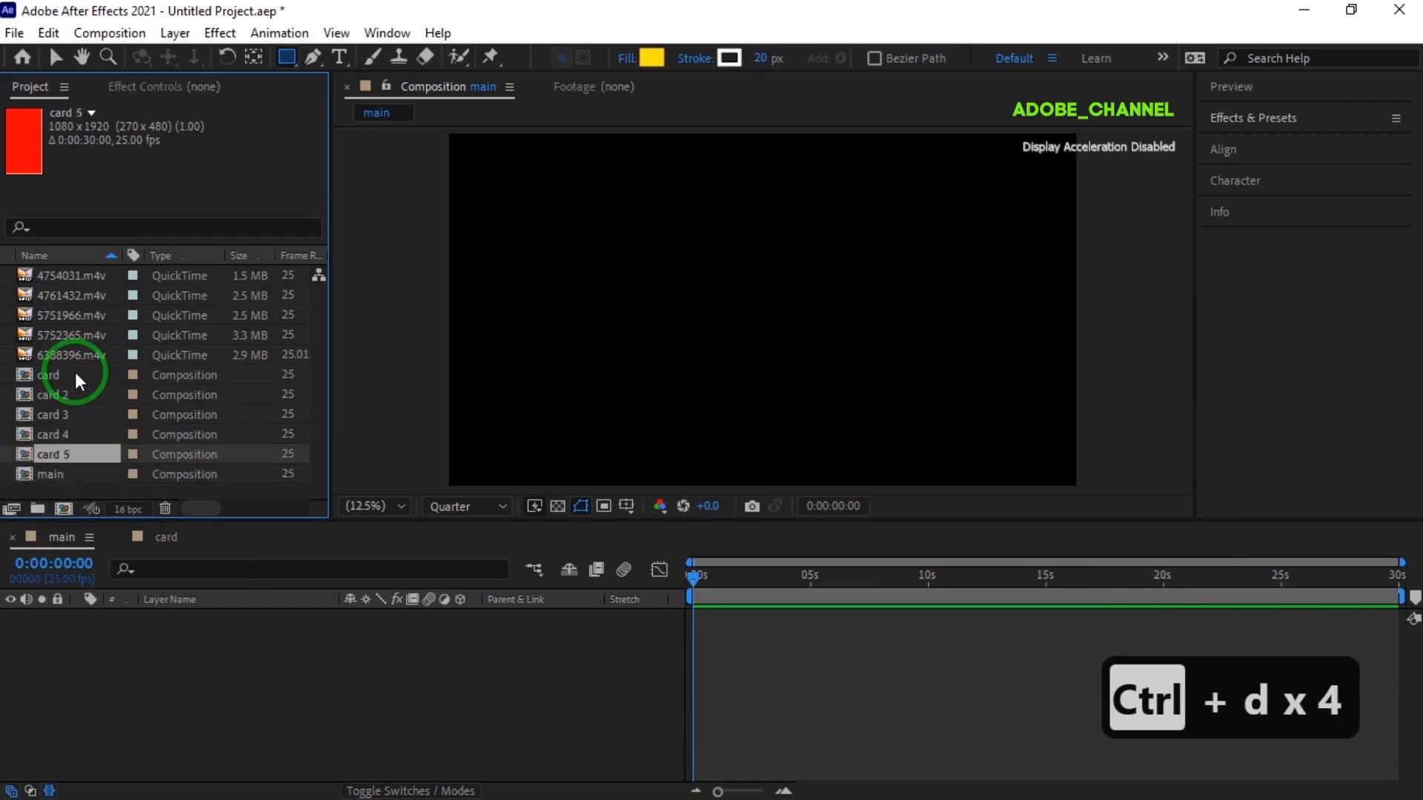
Step: Add all five card compositions to the main timeline, scale their layers to 80%, and collapse their properties
{"action": "left_click", "coordinate": [74, 372], "text": "shift"}
{"action": "left_click_drag", "start_coordinate": [70, 387], "coordinate": [60, 642]}
{"action": "key", "text": "s"}
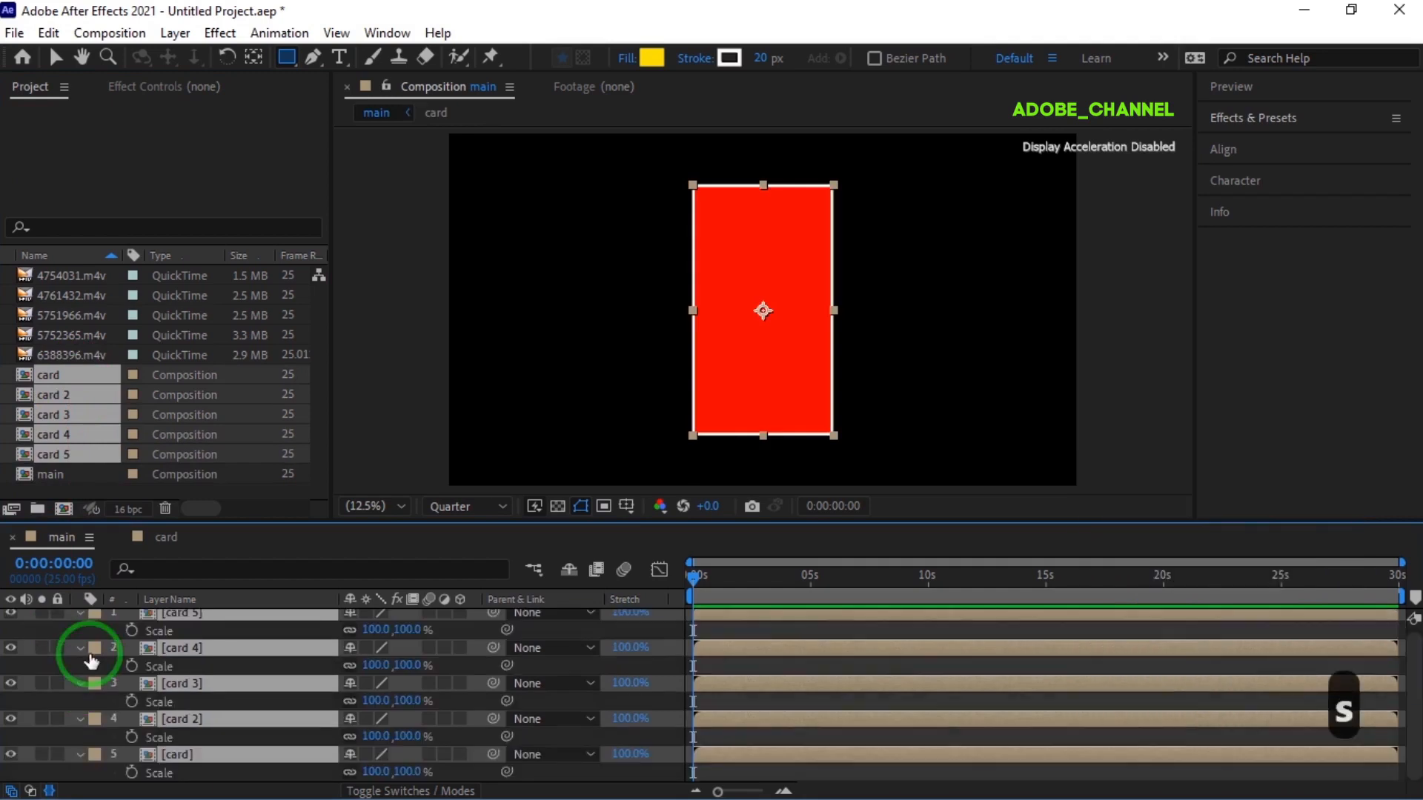
{"action": "left_click", "coordinate": [371, 629]}
{"action": "type", "text": "80"}
{"action": "key", "text": "Return"}
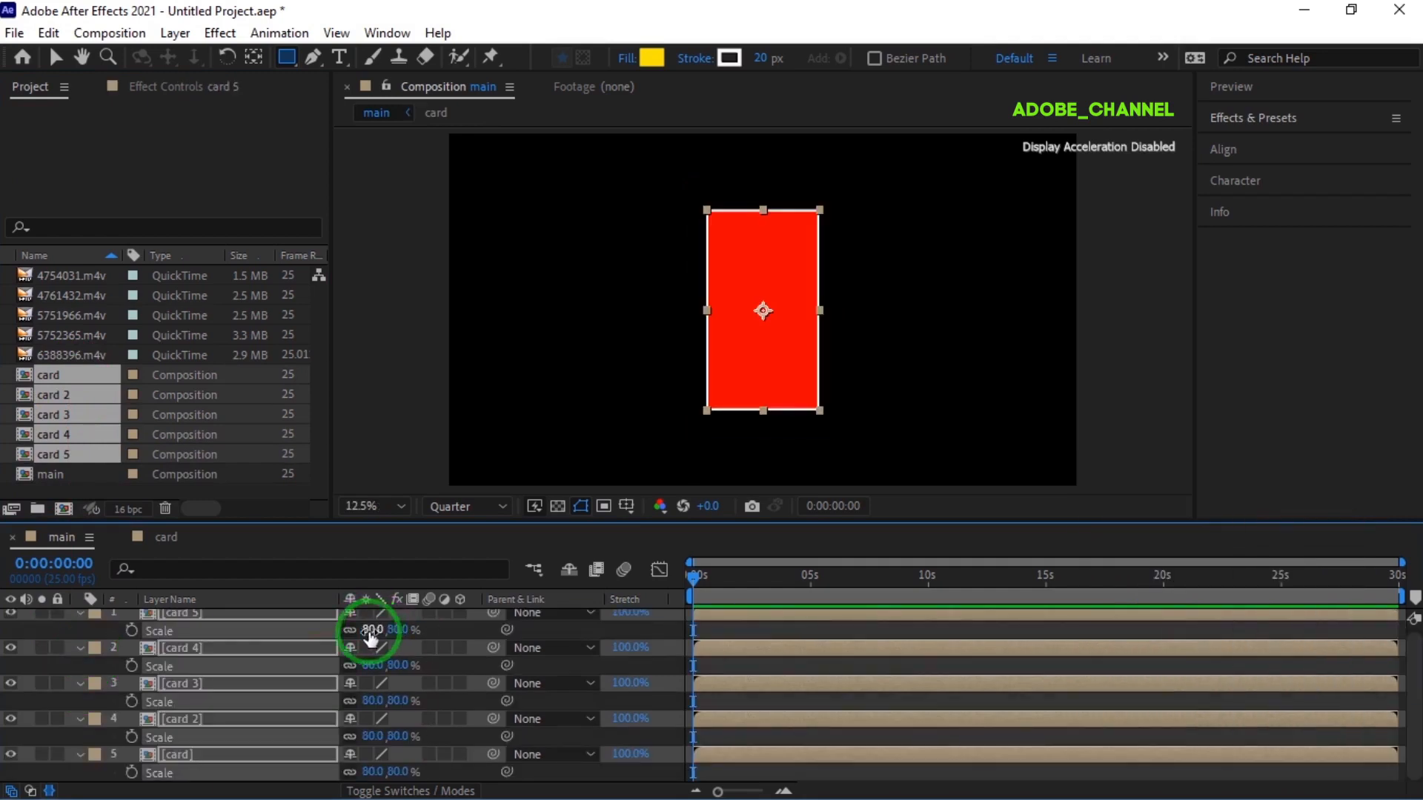
{"action": "left_click", "coordinate": [81, 612]}
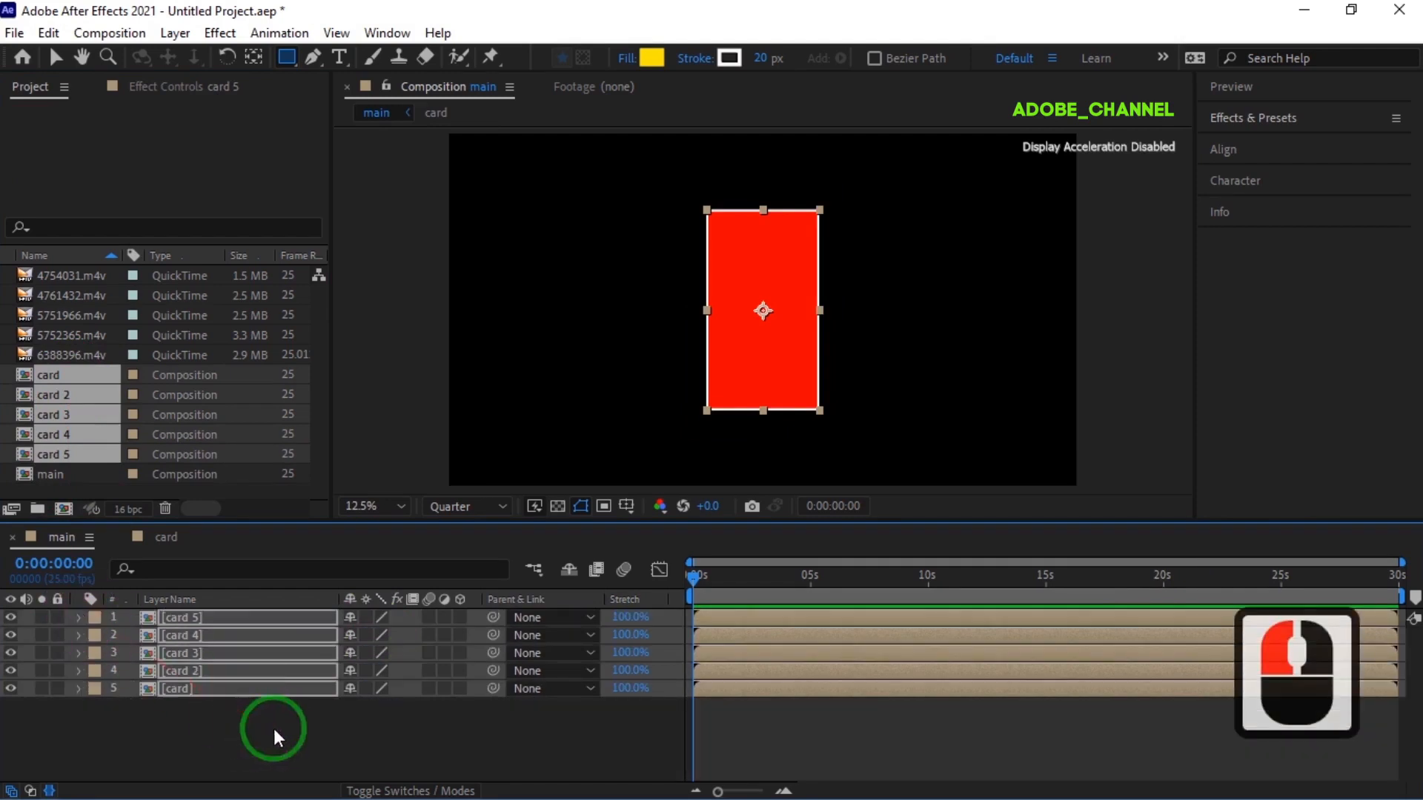
Step: Add a null object to the main composition and rename it rotation
{"action": "left_click", "coordinate": [273, 728]}
{"action": "right_click", "coordinate": [274, 728]}
{"action": "mouse_move", "coordinate": [343, 485]}
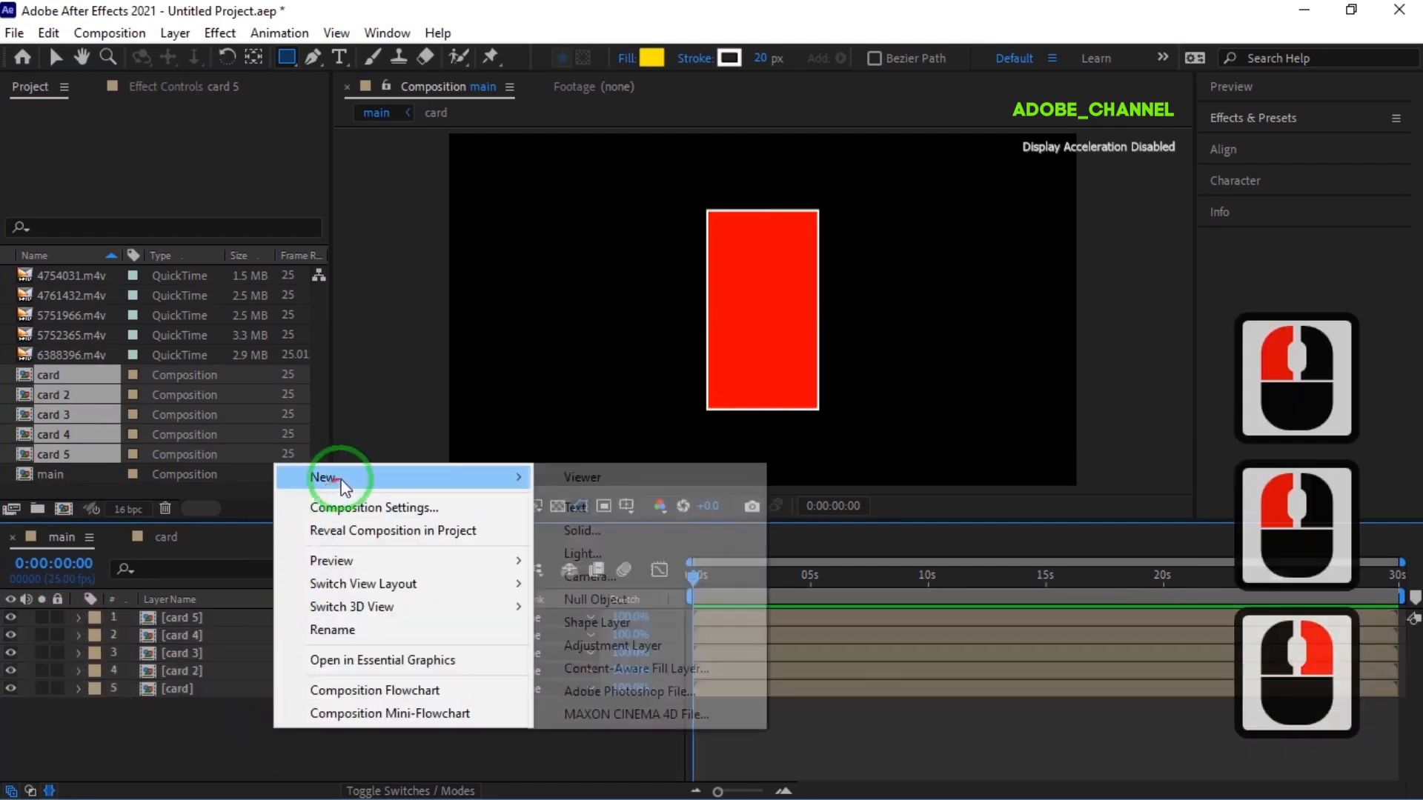
{"action": "left_click", "coordinate": [593, 599]}
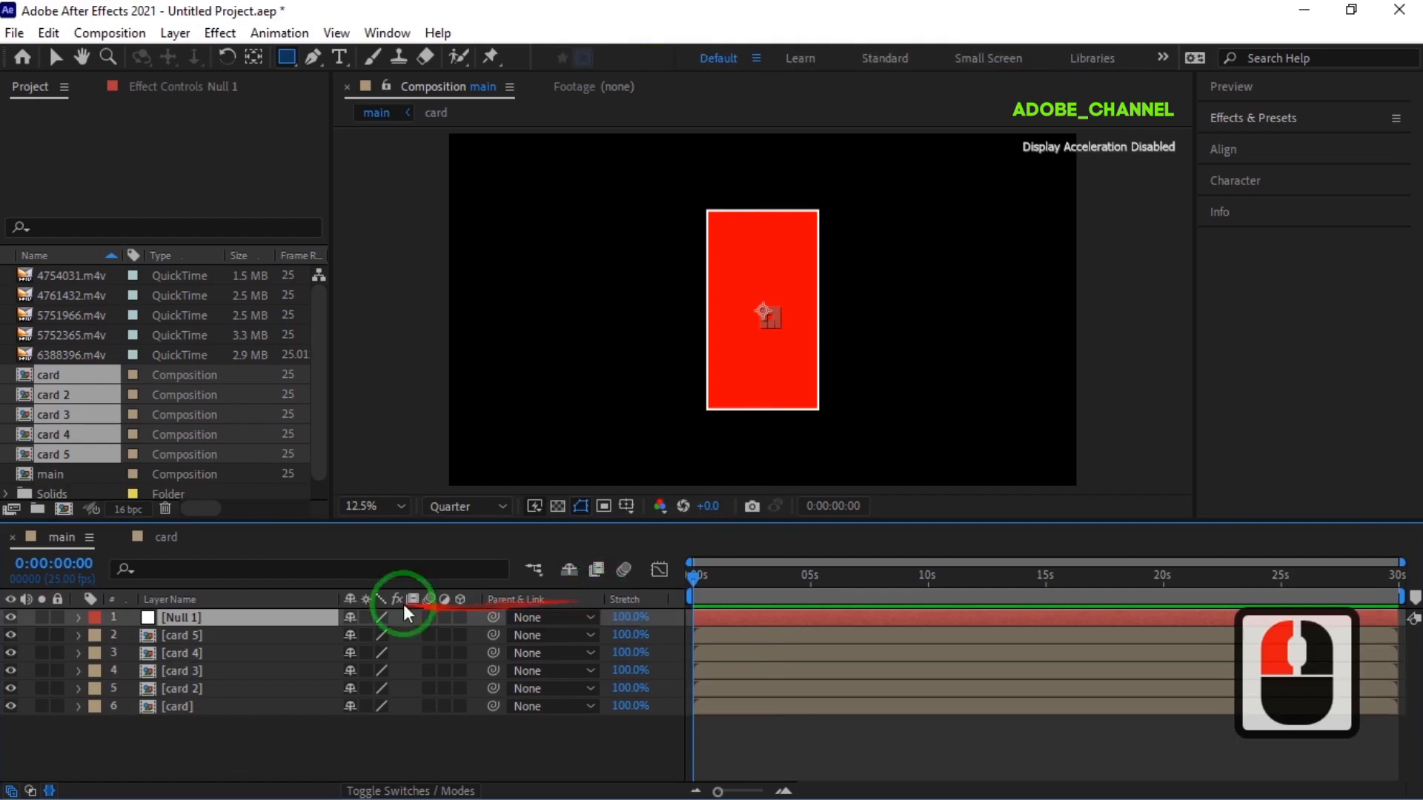
{"action": "right_click", "coordinate": [237, 618]}
{"action": "left_click", "coordinate": [297, 584]}
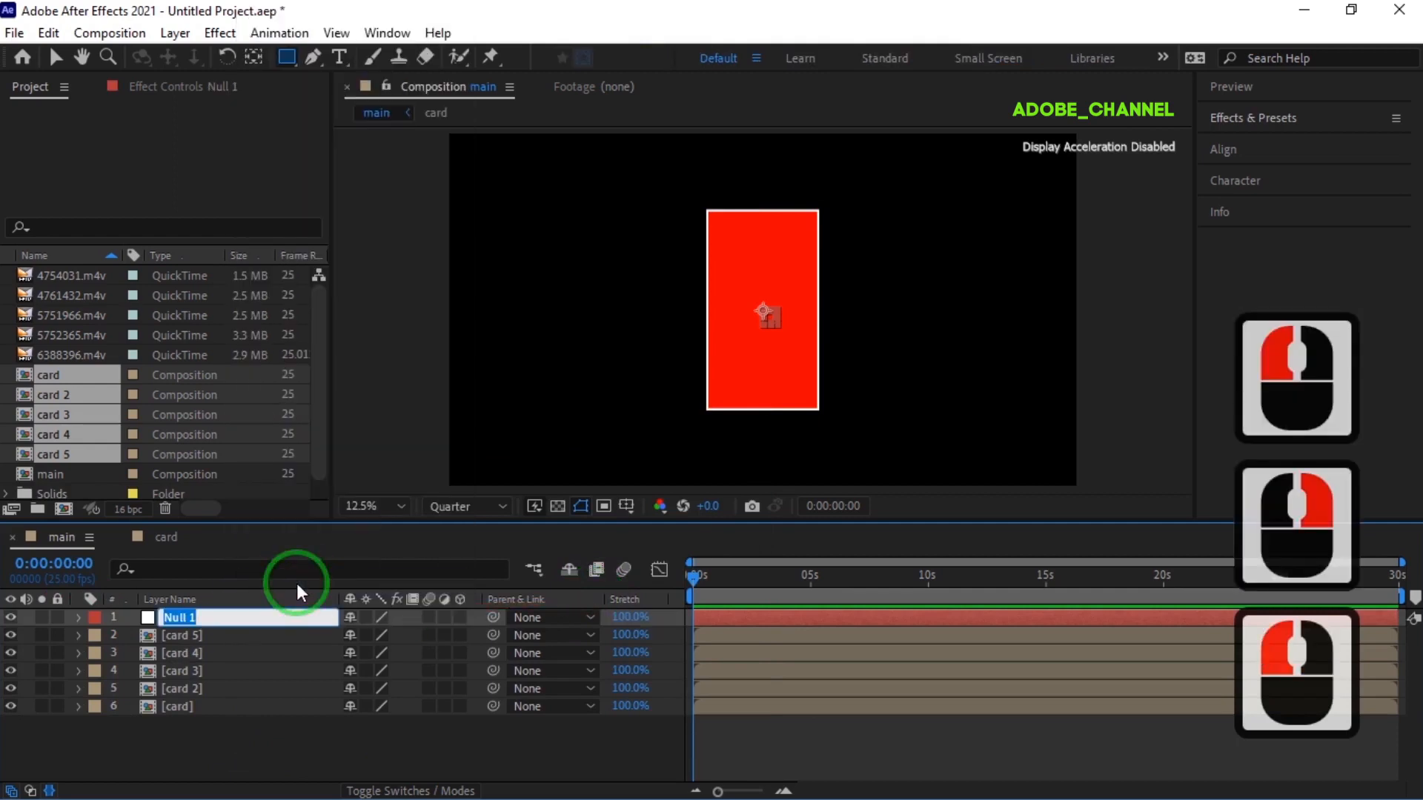
{"action": "type", "text": "rot"}
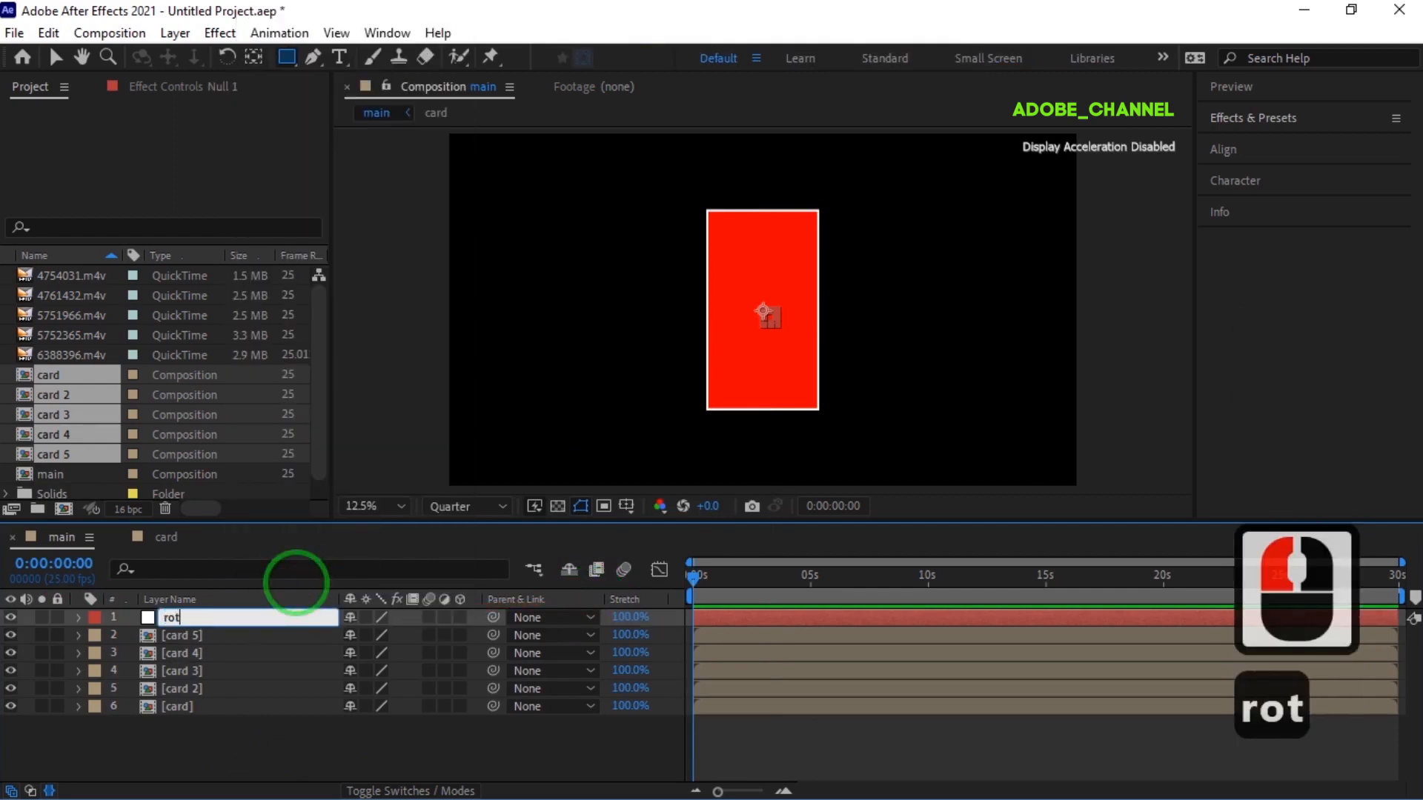
{"action": "type", "text": "ation"}
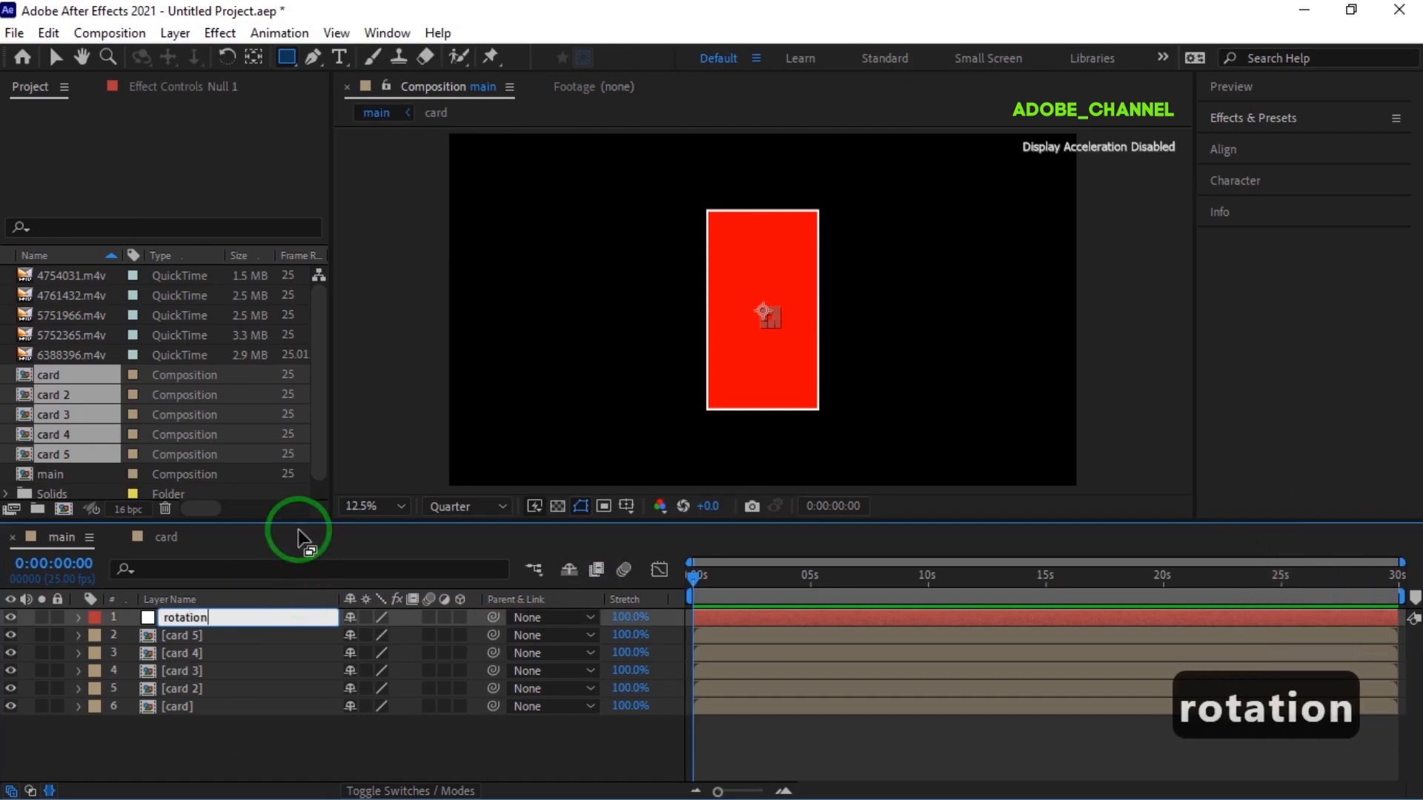
{"action": "key", "text": "Return"}
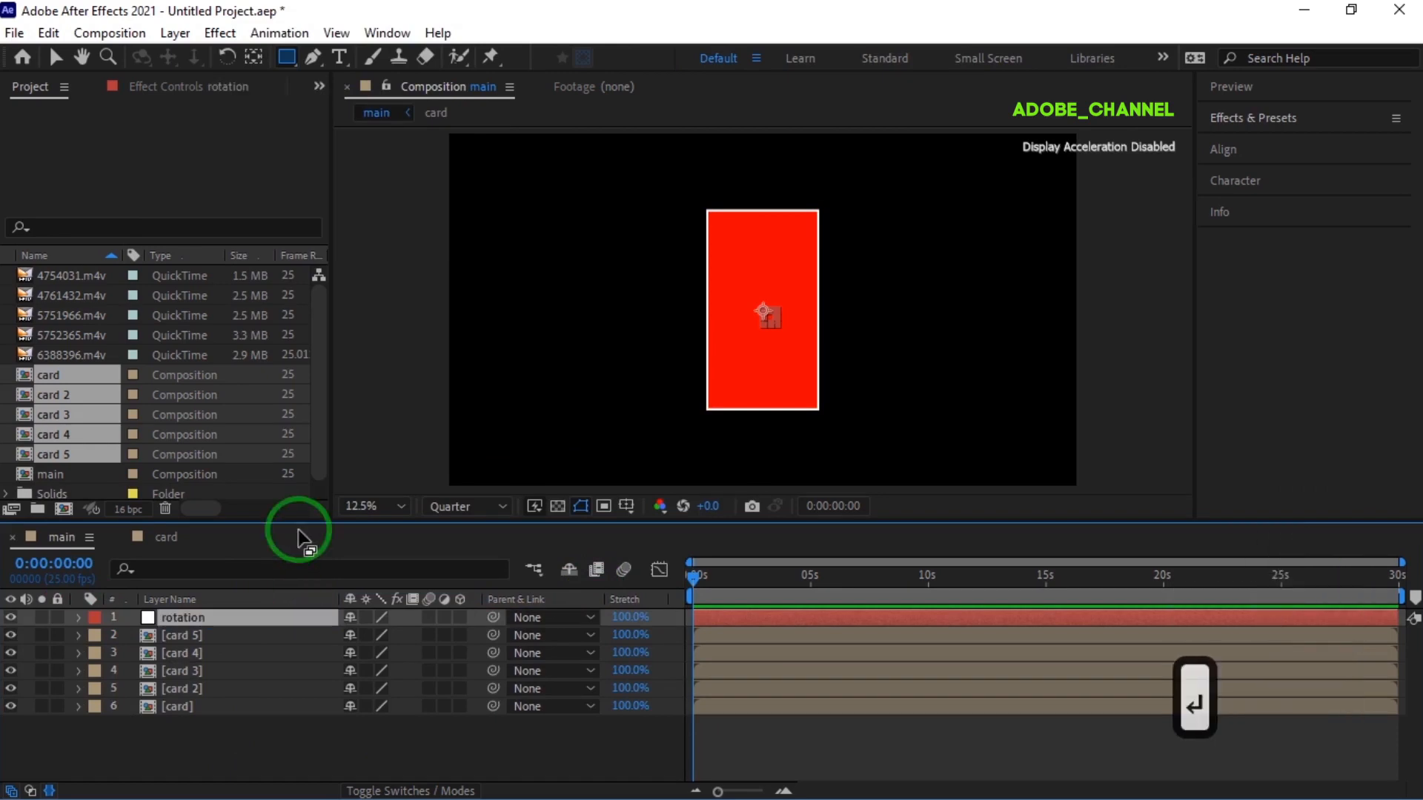
Step: Create an empty shape layer in the main composition and add a polystar path to its contents
{"action": "right_click", "coordinate": [336, 737]}
{"action": "mouse_move", "coordinate": [455, 493]}
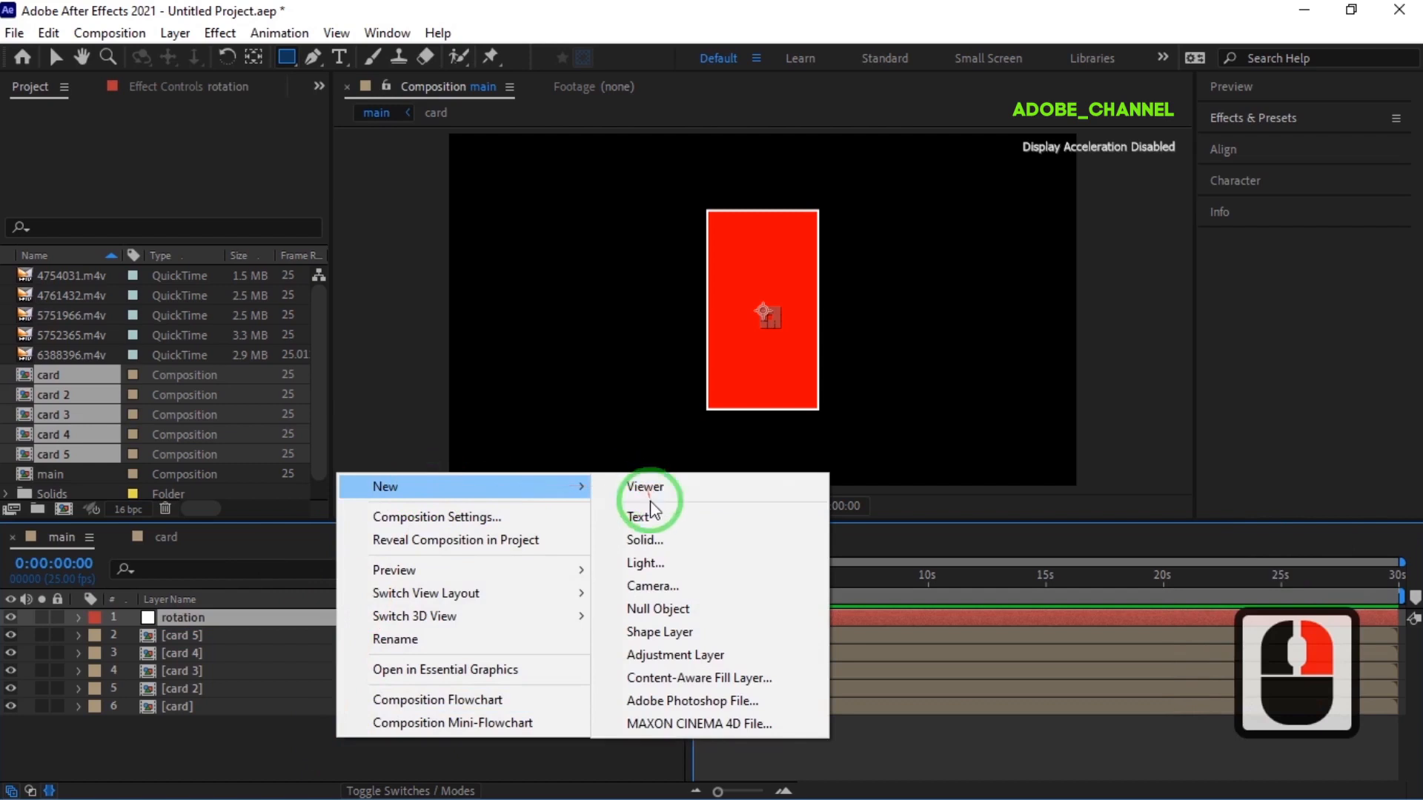
{"action": "left_click", "coordinate": [674, 634]}
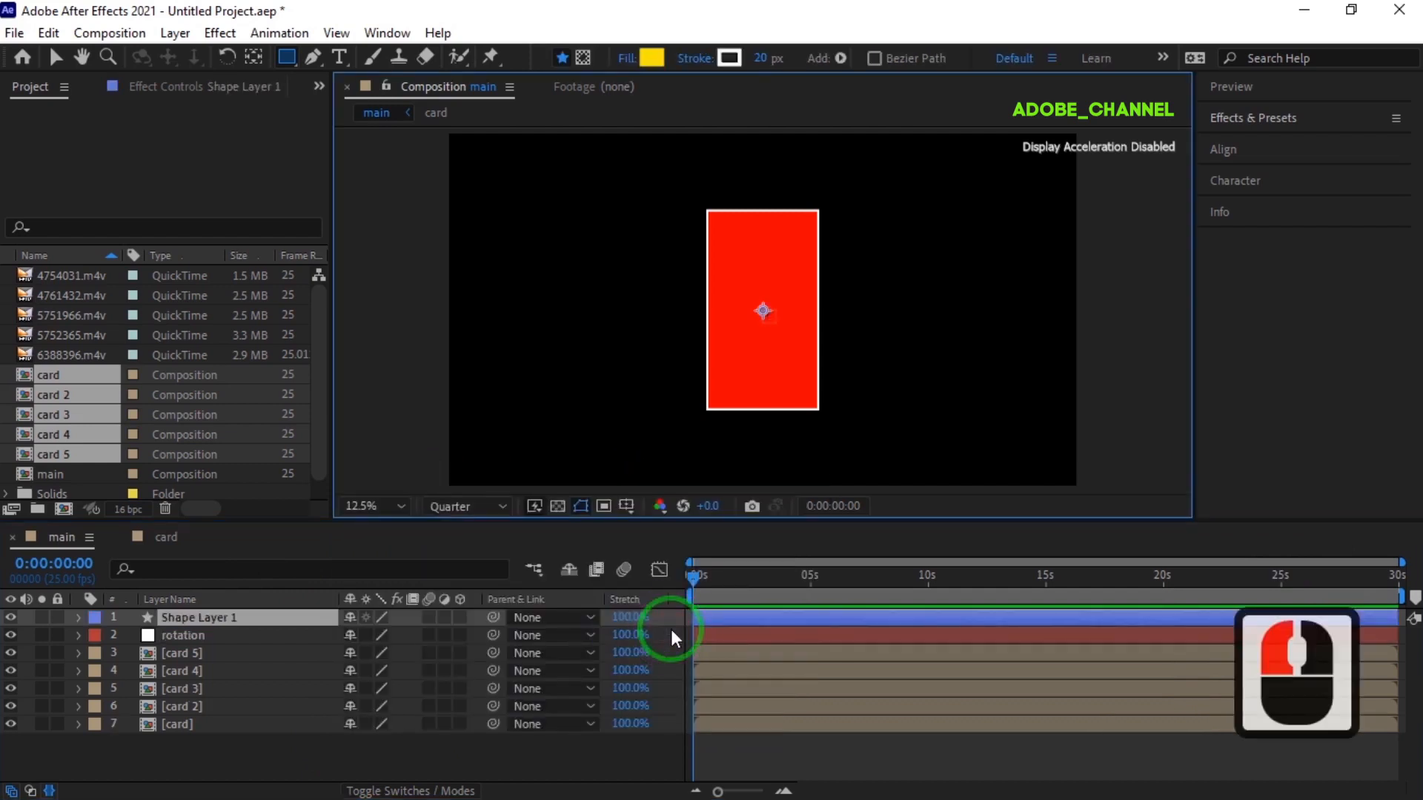
{"action": "left_click", "coordinate": [78, 618]}
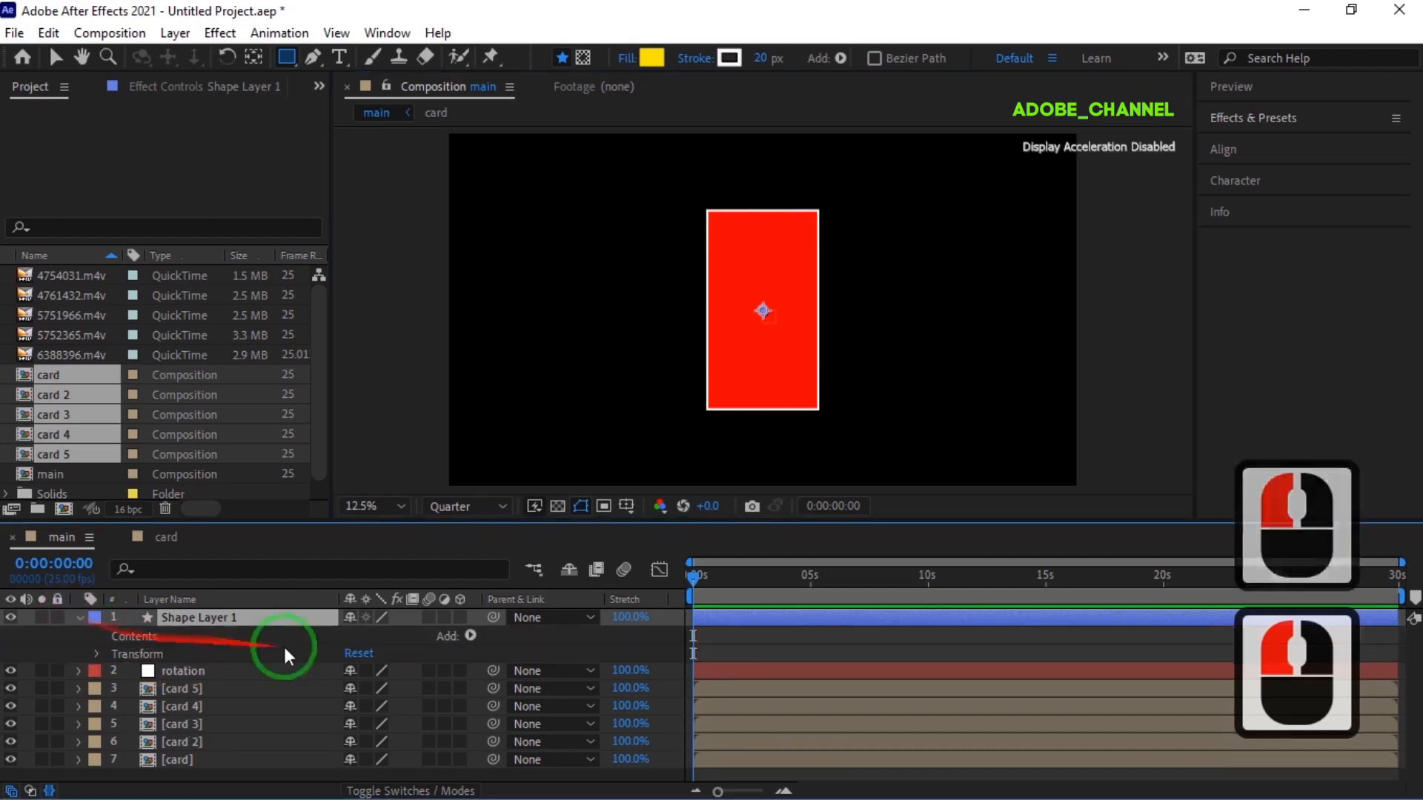
{"action": "left_click", "coordinate": [469, 634]}
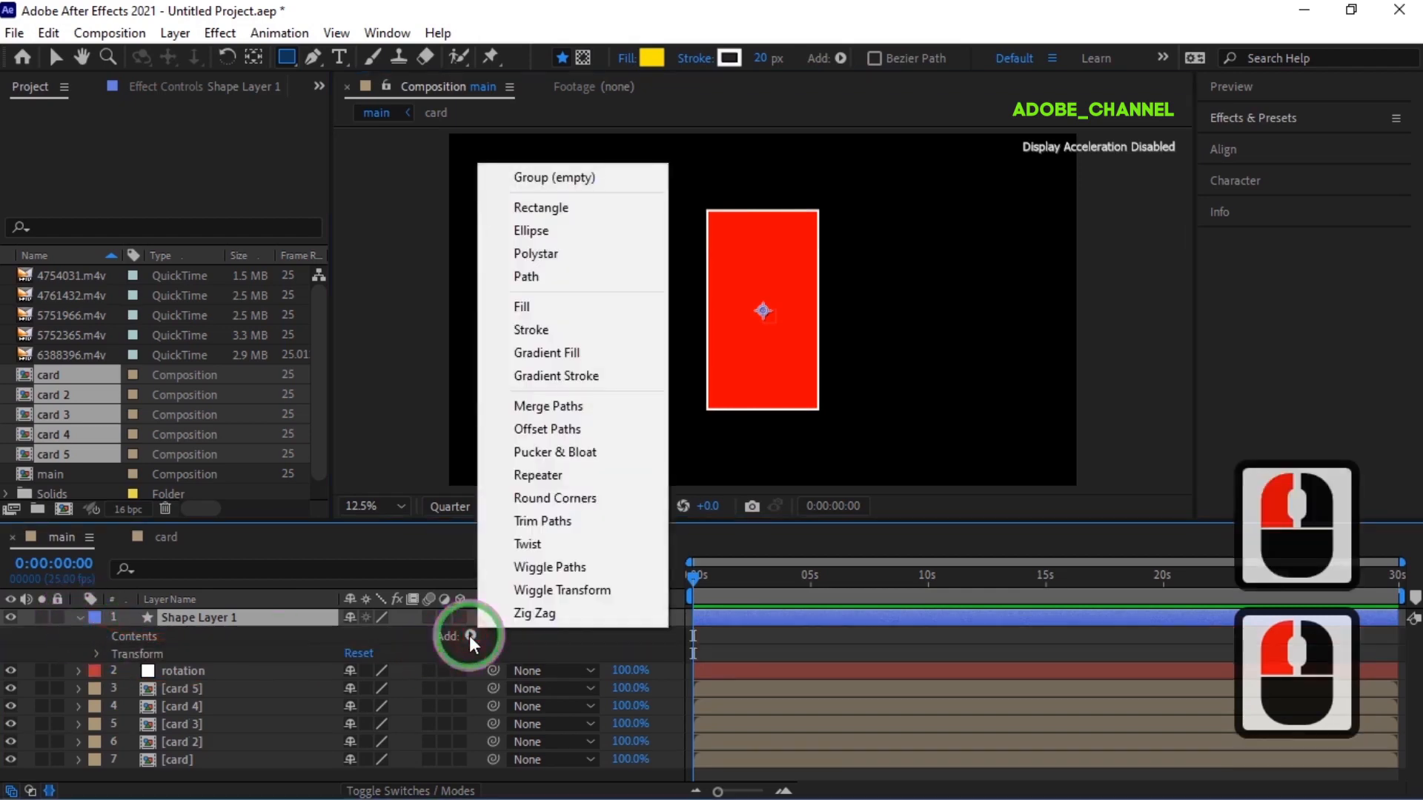
{"action": "left_click", "coordinate": [567, 257]}
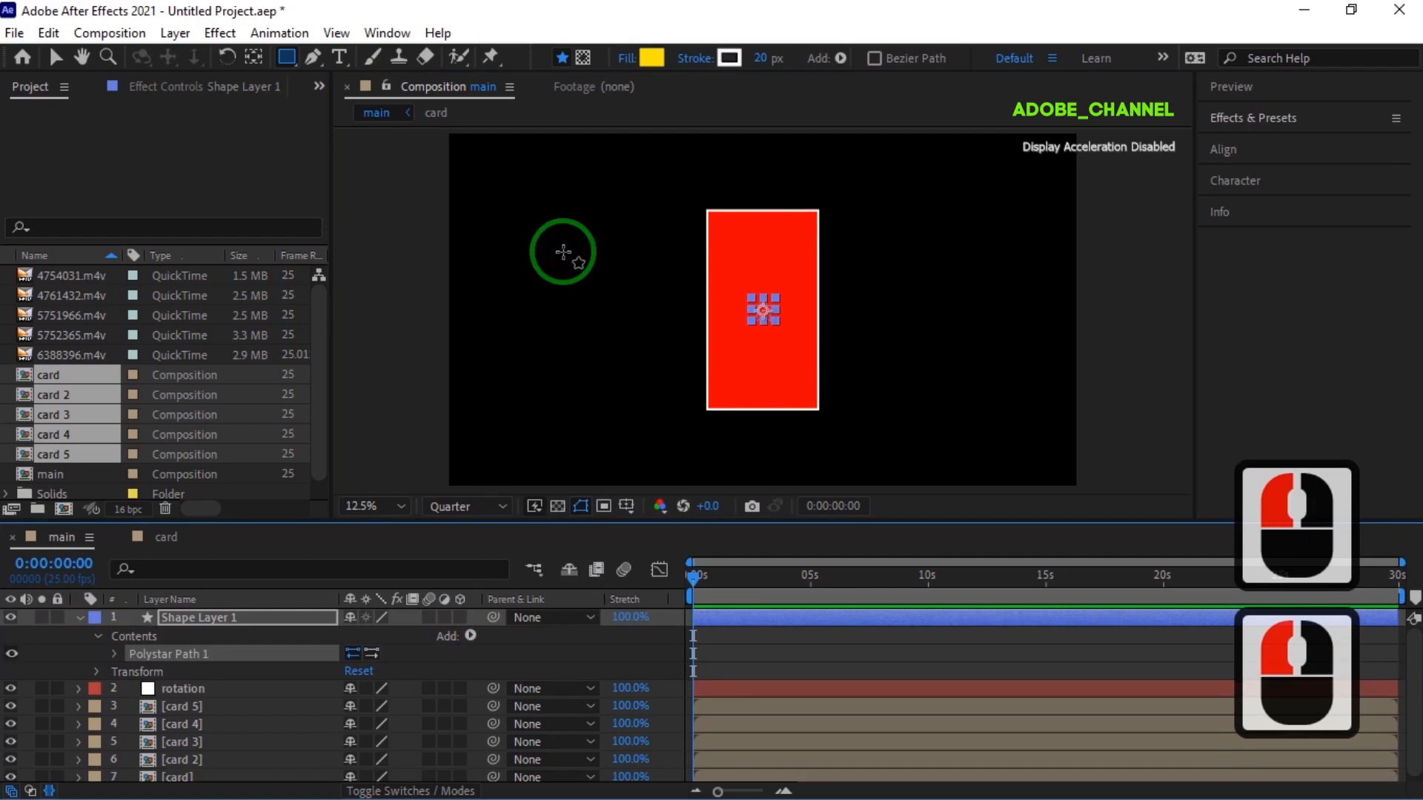
Step: Add a fill and a stroke to the polystar shape layer
{"action": "left_click", "coordinate": [471, 635]}
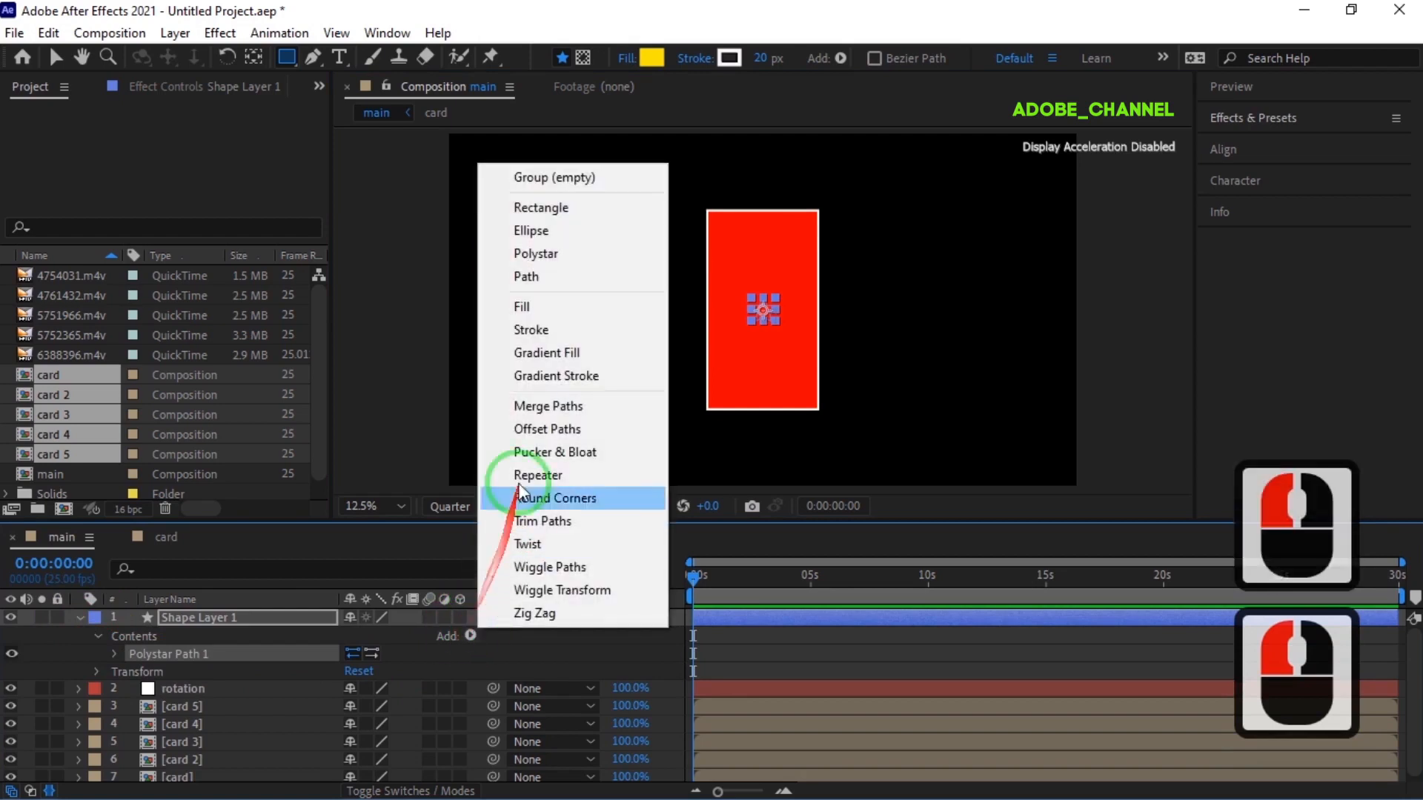
{"action": "left_click", "coordinate": [579, 307]}
{"action": "left_click", "coordinate": [471, 636]}
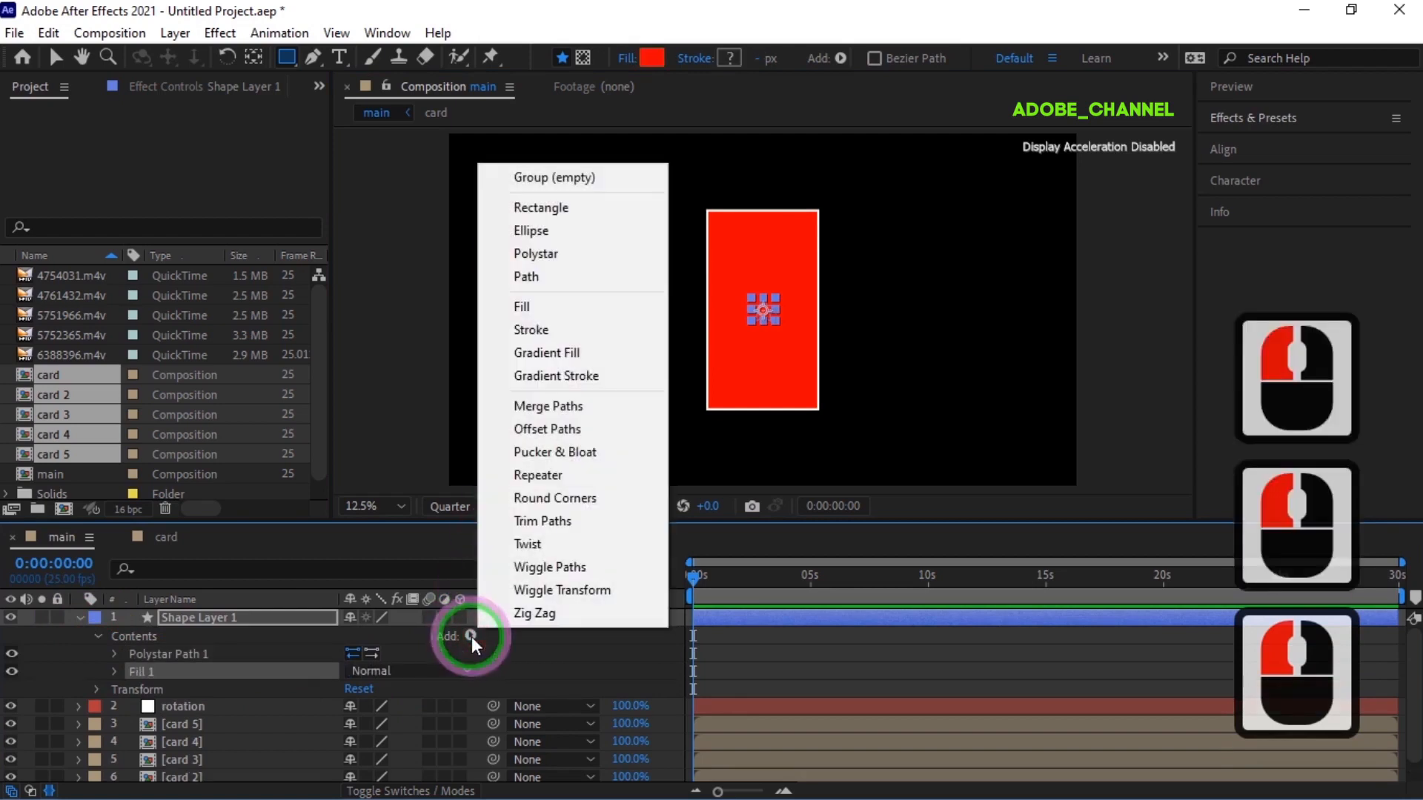
{"action": "left_click", "coordinate": [546, 332]}
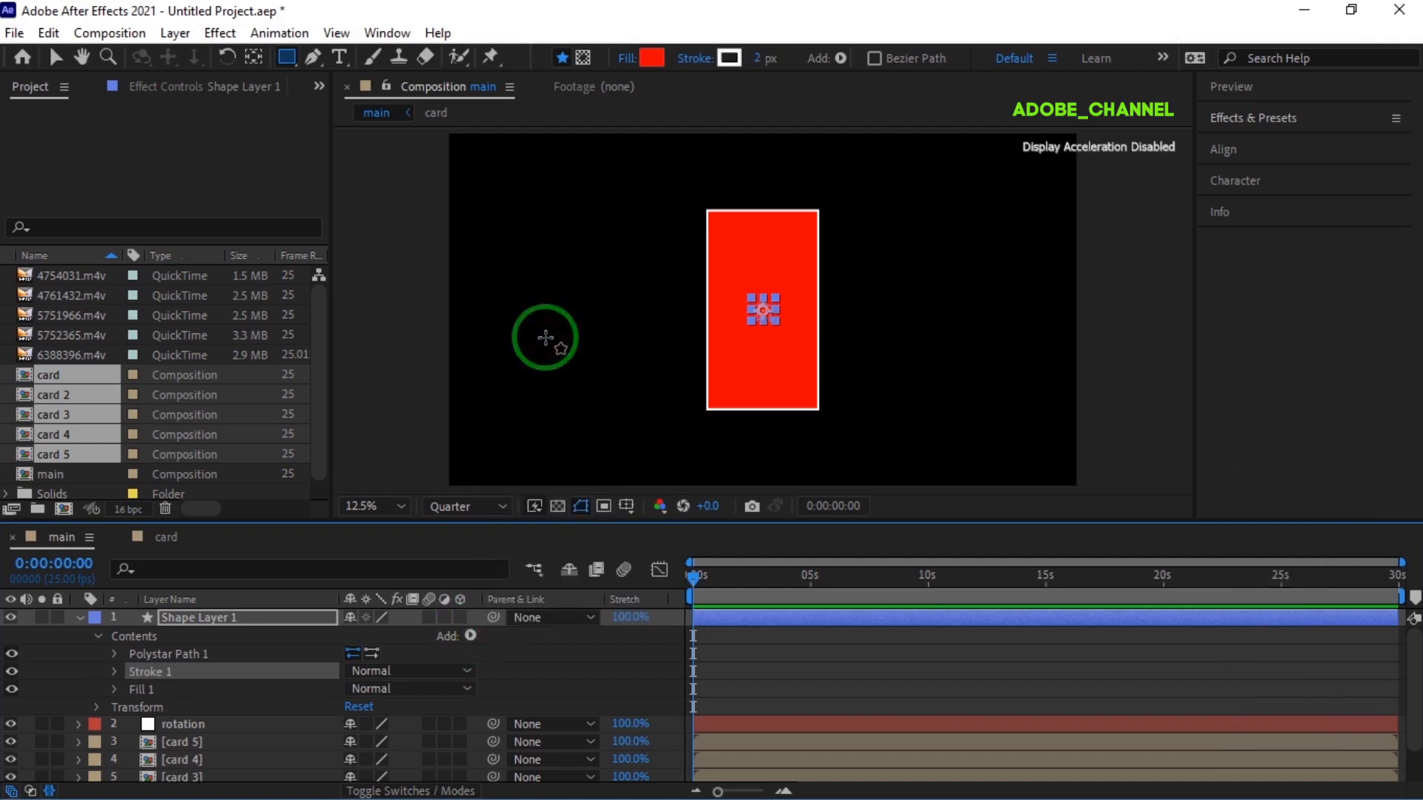
Step: Scale the star shape layer up to 890%
{"action": "left_click", "coordinate": [206, 615]}
{"action": "key", "text": "s"}
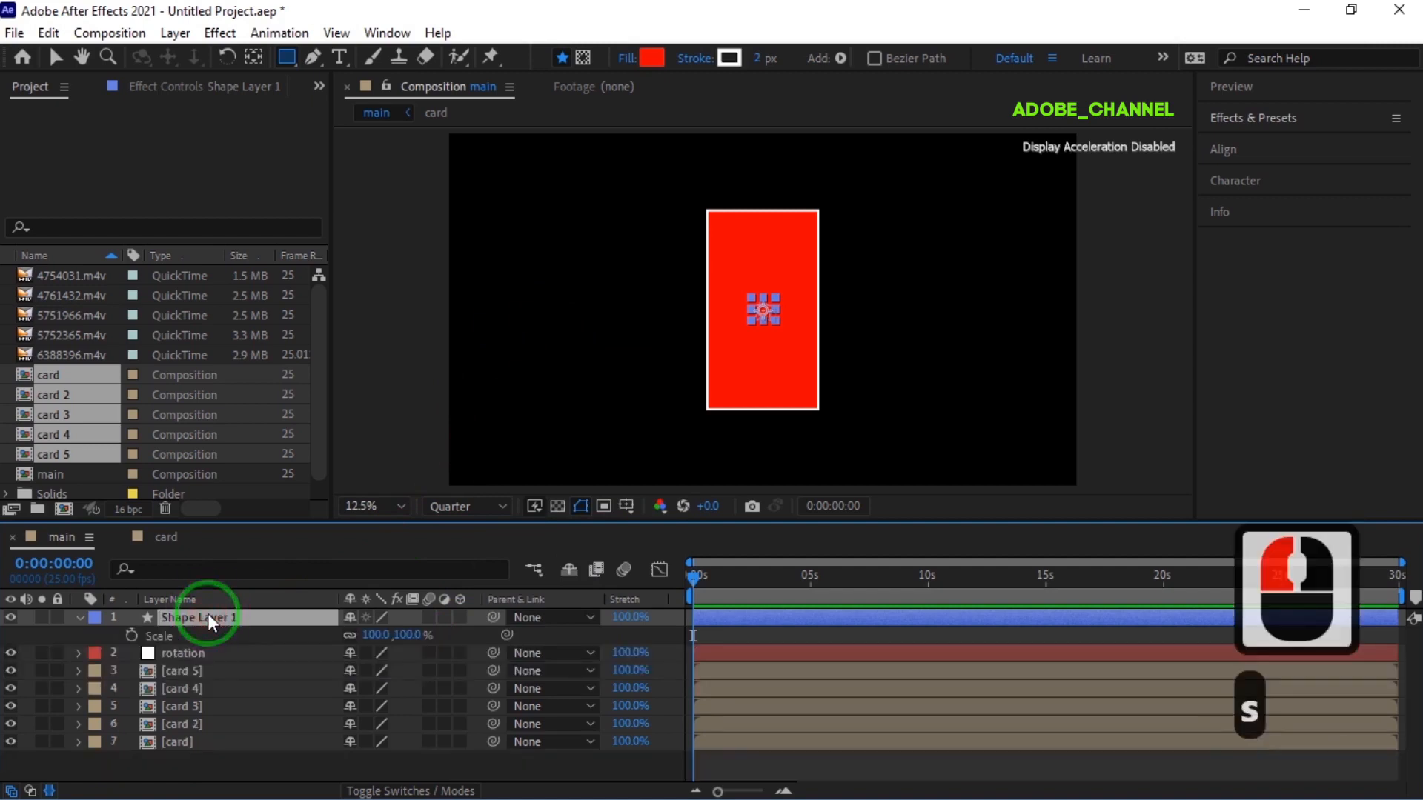
{"action": "left_click_drag", "start_coordinate": [406, 635], "coordinate": [1236, 645]}
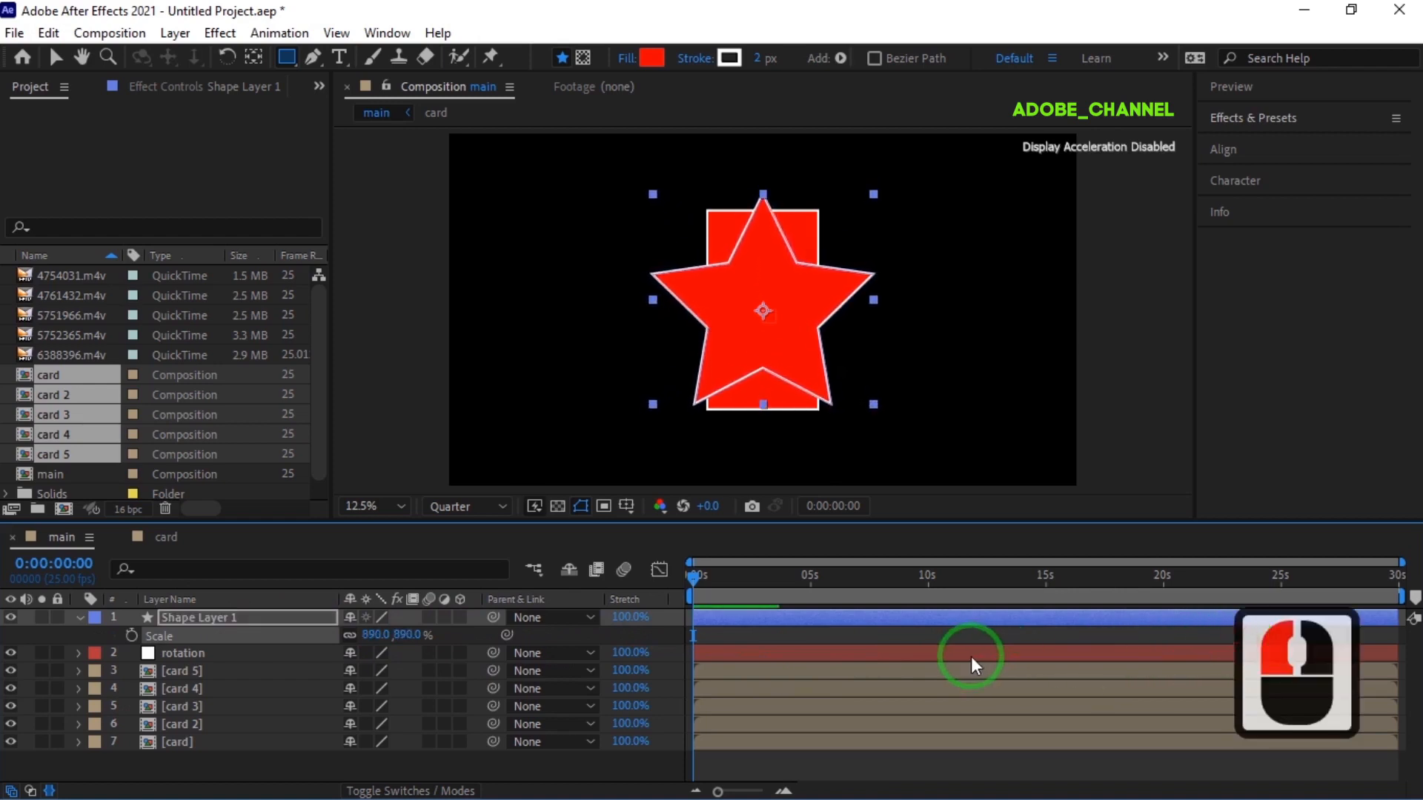
Step: Change the star's fill color to magenta
{"action": "left_click", "coordinate": [652, 60]}
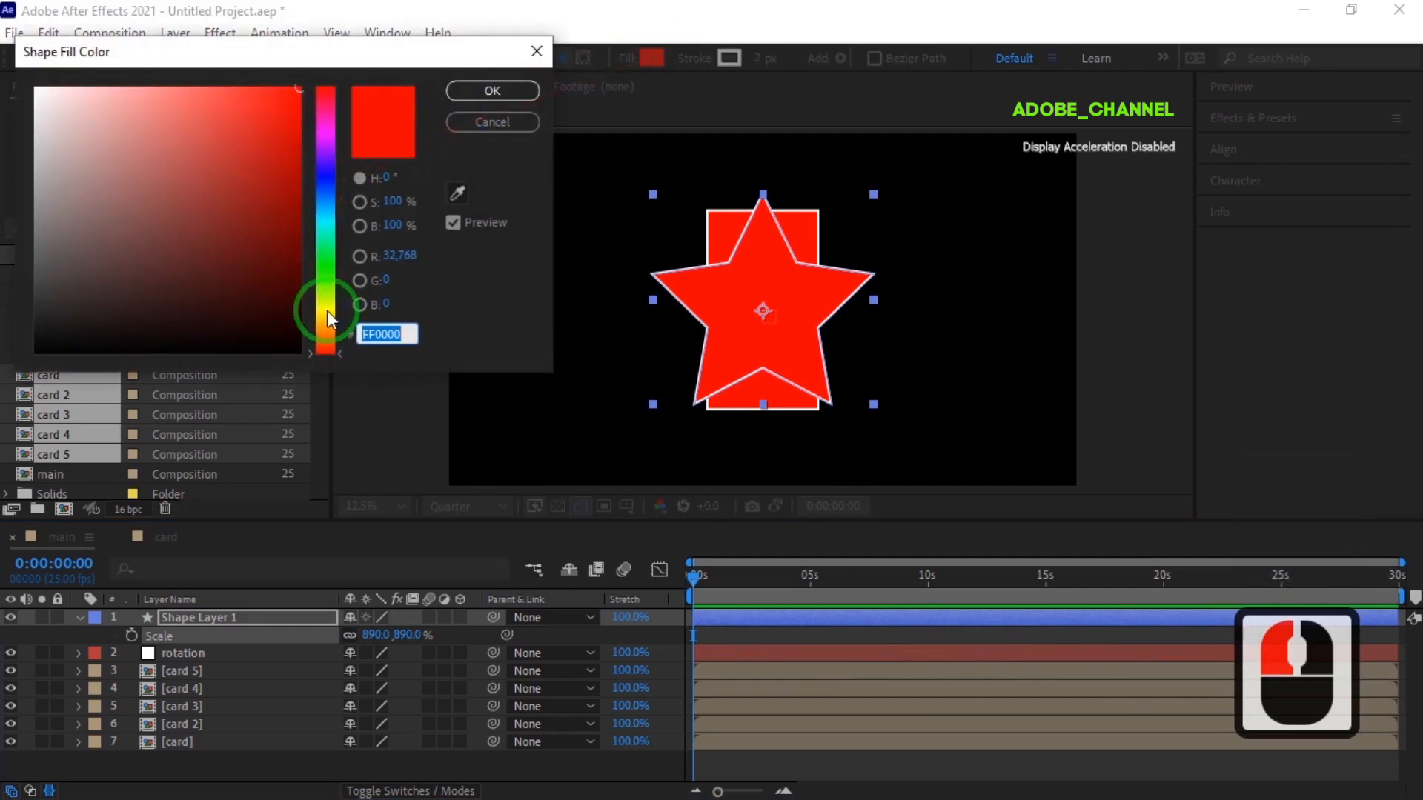
{"action": "left_click", "coordinate": [326, 131]}
{"action": "left_click", "coordinate": [489, 91]}
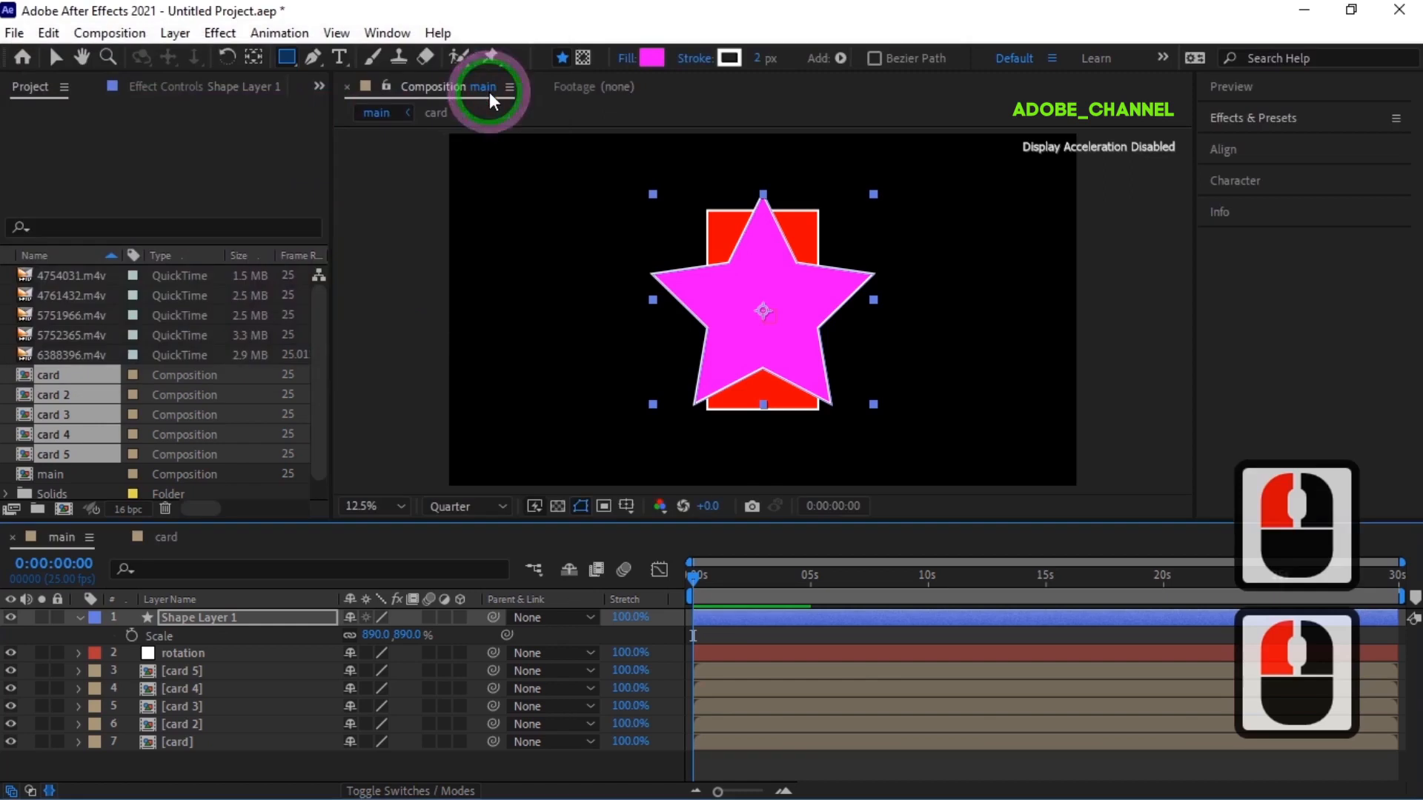
Step: Center the star vertically in the composition and collapse its layer properties
{"action": "left_click", "coordinate": [1264, 147]}
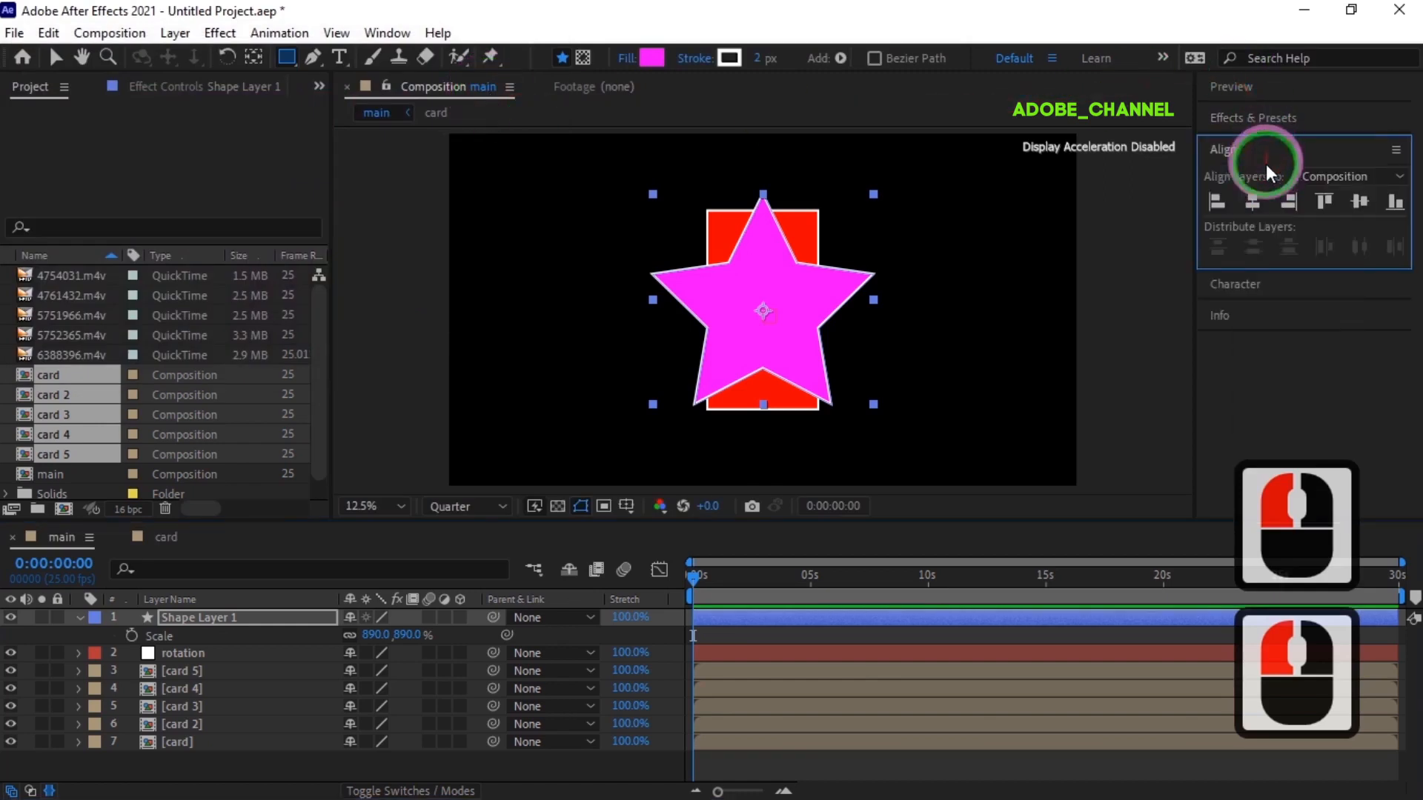
{"action": "left_click", "coordinate": [1360, 202]}
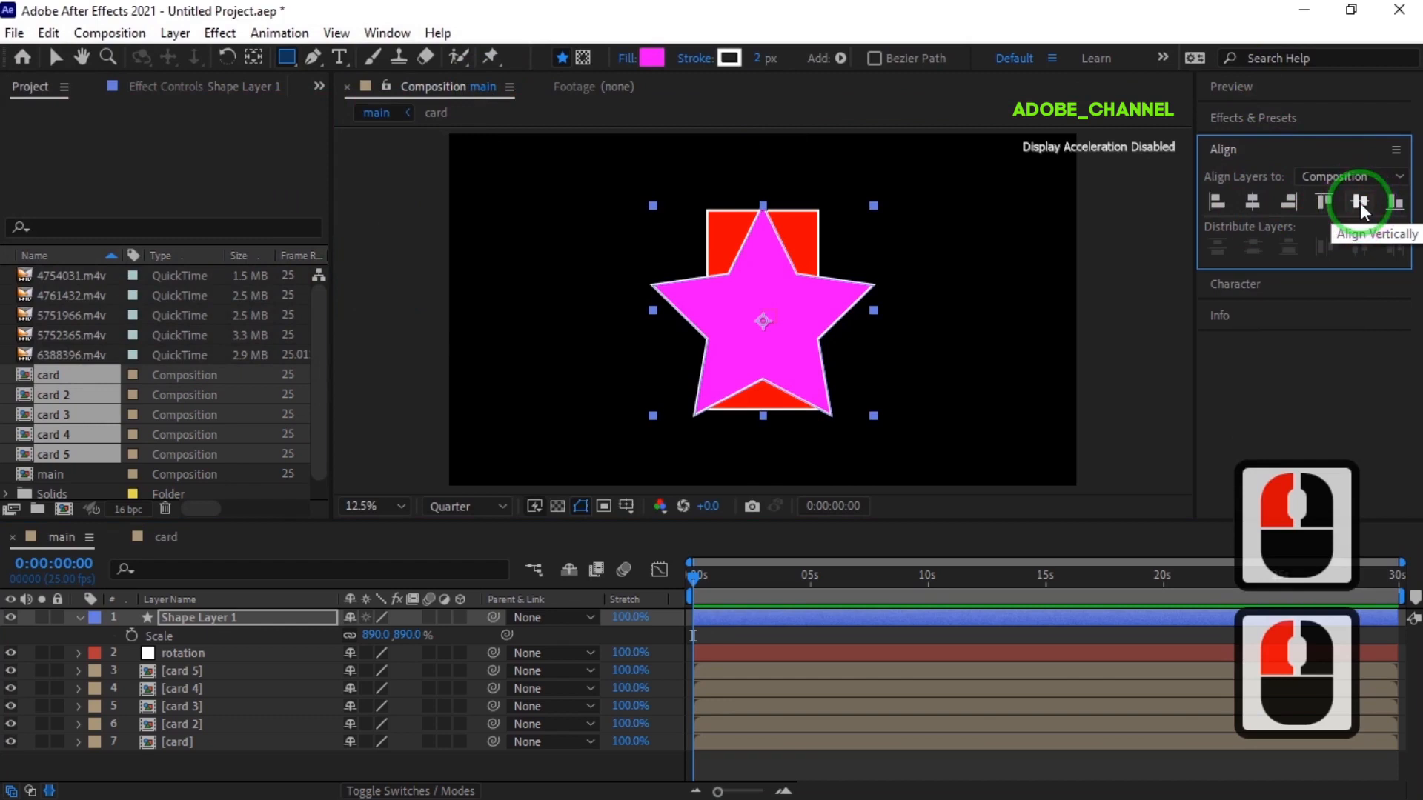
{"action": "left_click", "coordinate": [80, 618]}
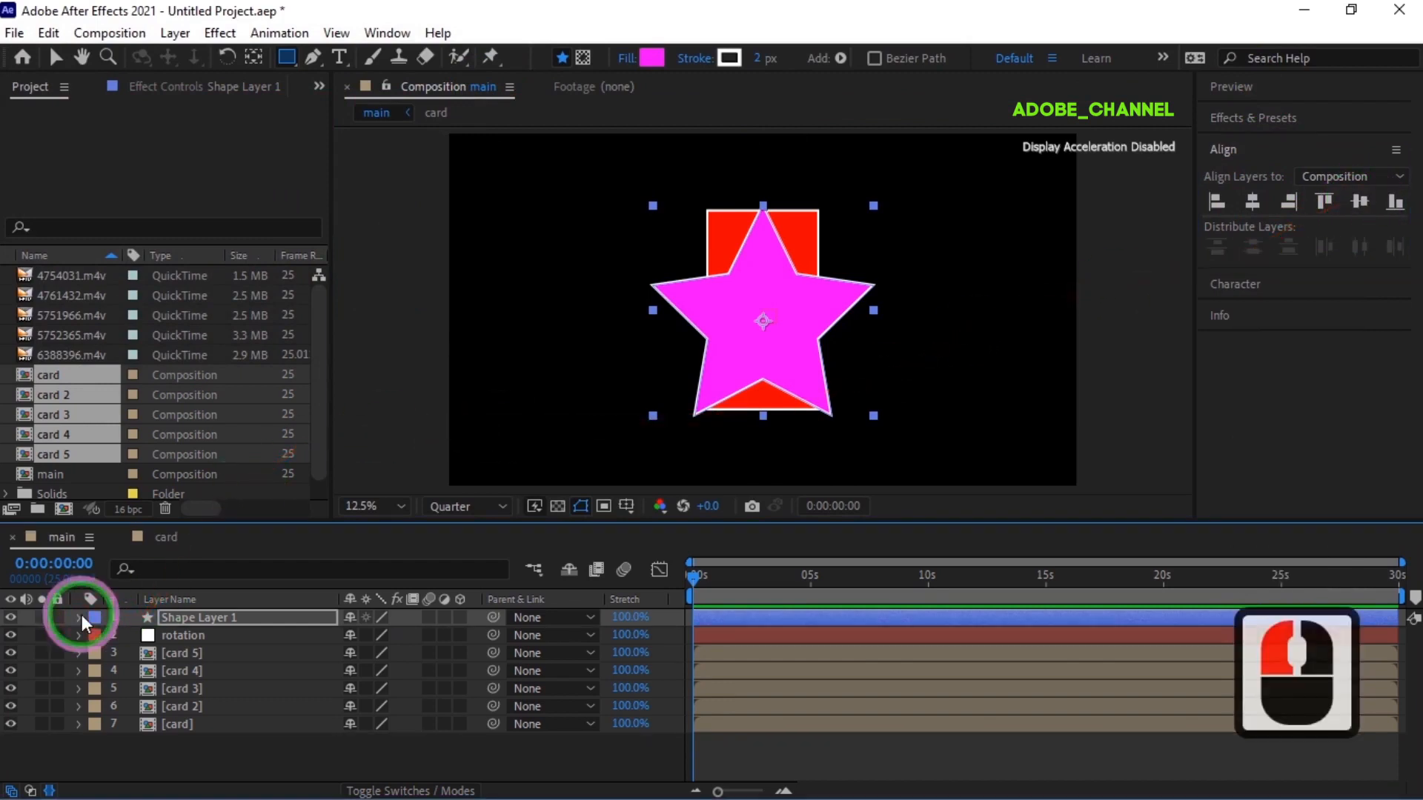
Step: Turn the star, the rotation null and all five card layers into 3D layers
{"action": "left_click_drag", "start_coordinate": [247, 768], "coordinate": [257, 599]}
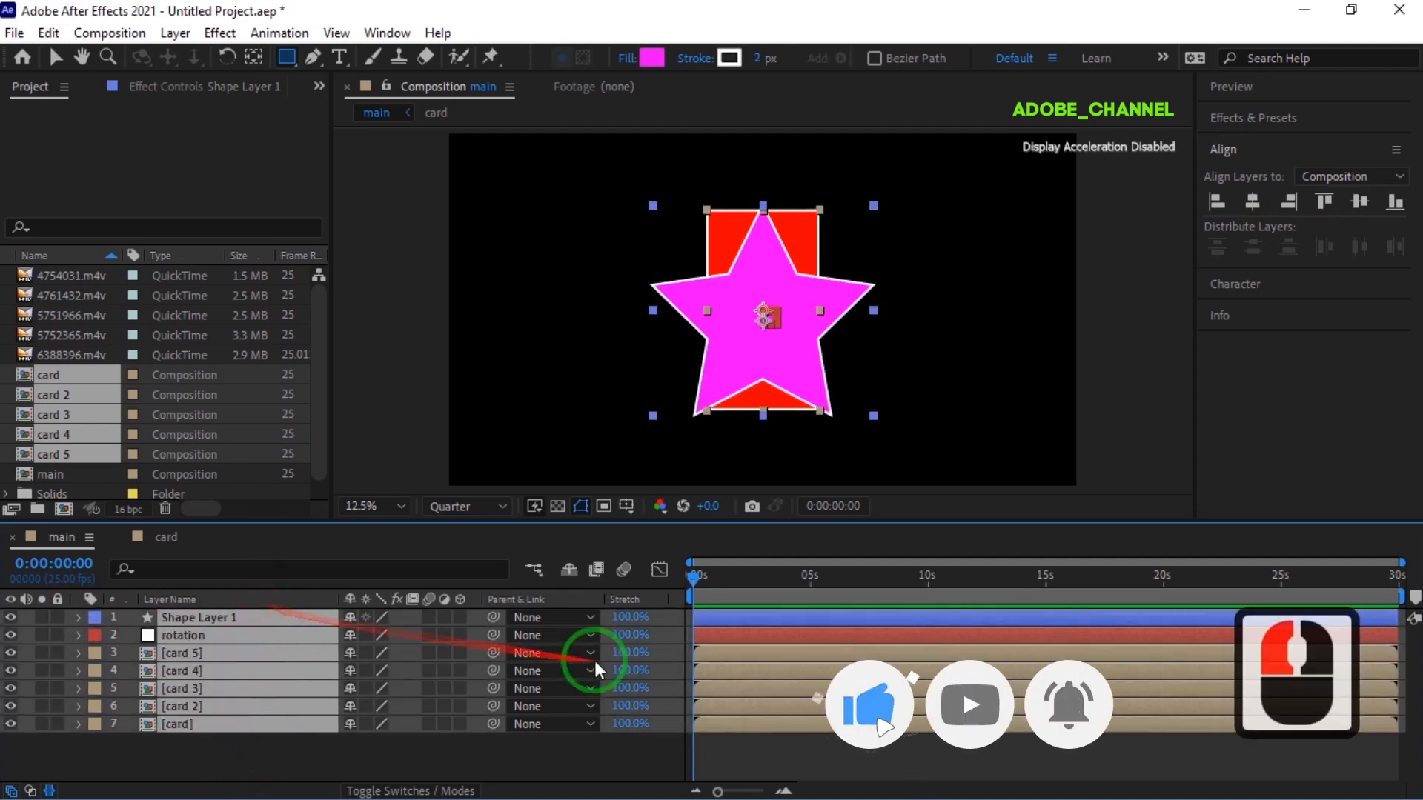
{"action": "left_click", "coordinate": [461, 618]}
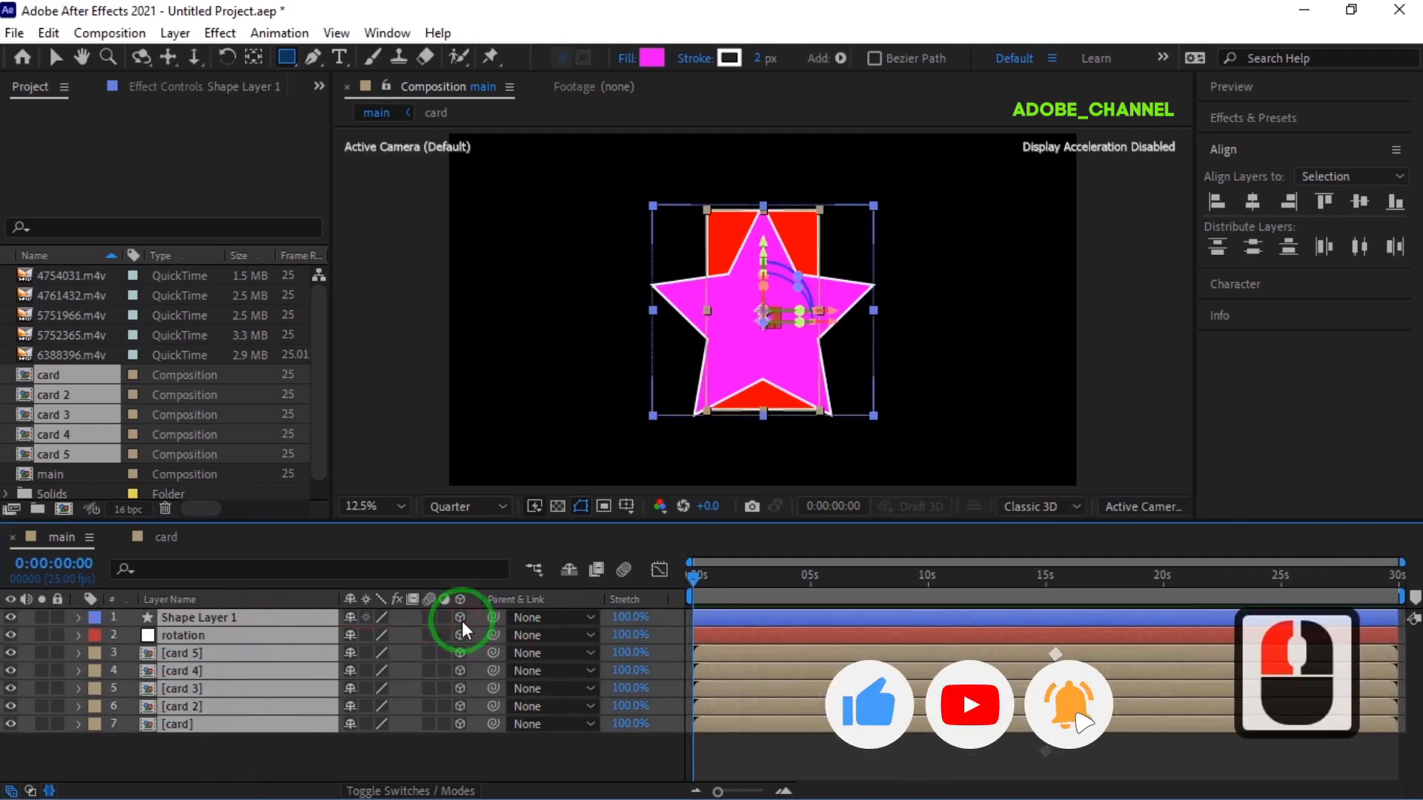
{"action": "left_click", "coordinate": [265, 750]}
Step: Switch the composition to the Top view and set the star layer's X Rotation to 90°
{"action": "left_click", "coordinate": [234, 619]}
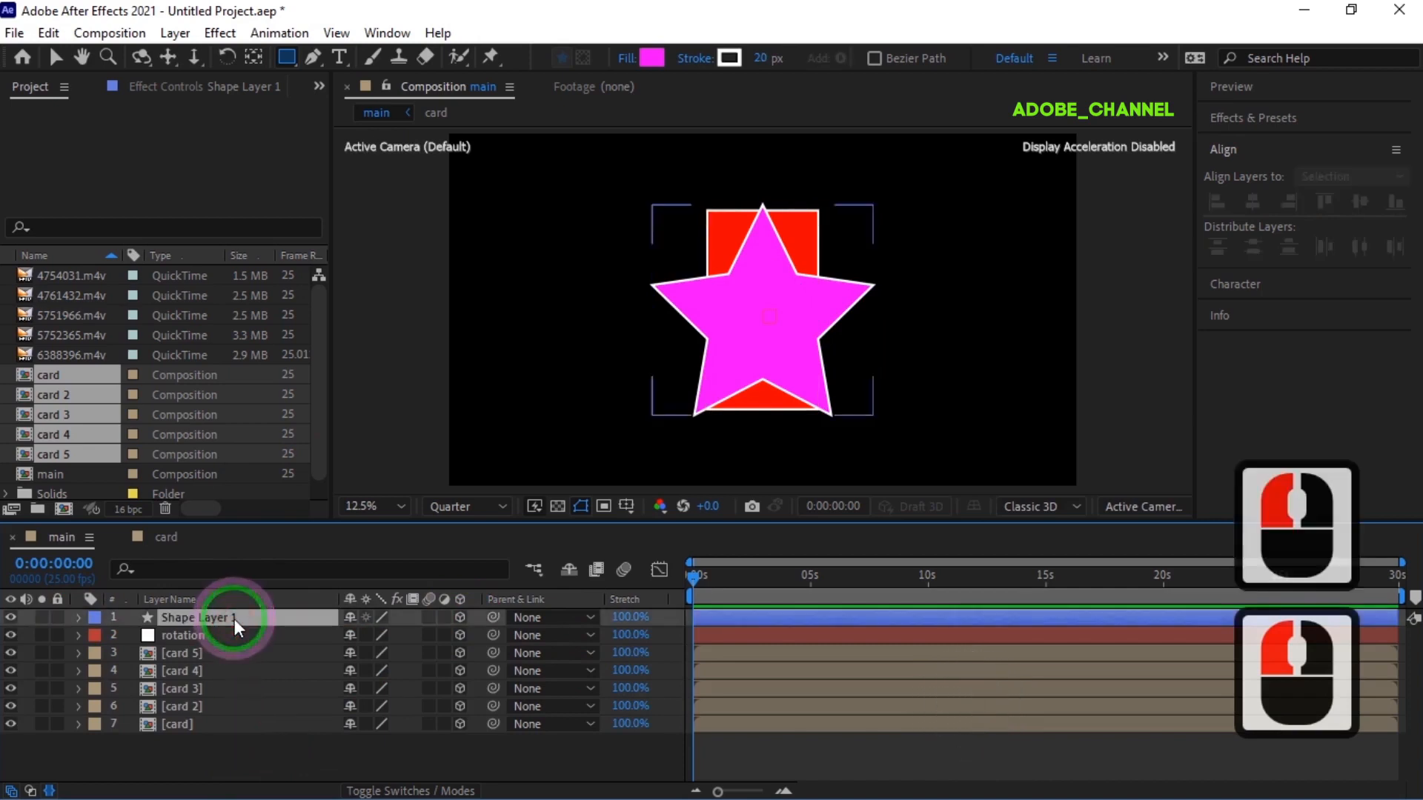
{"action": "key", "text": "r"}
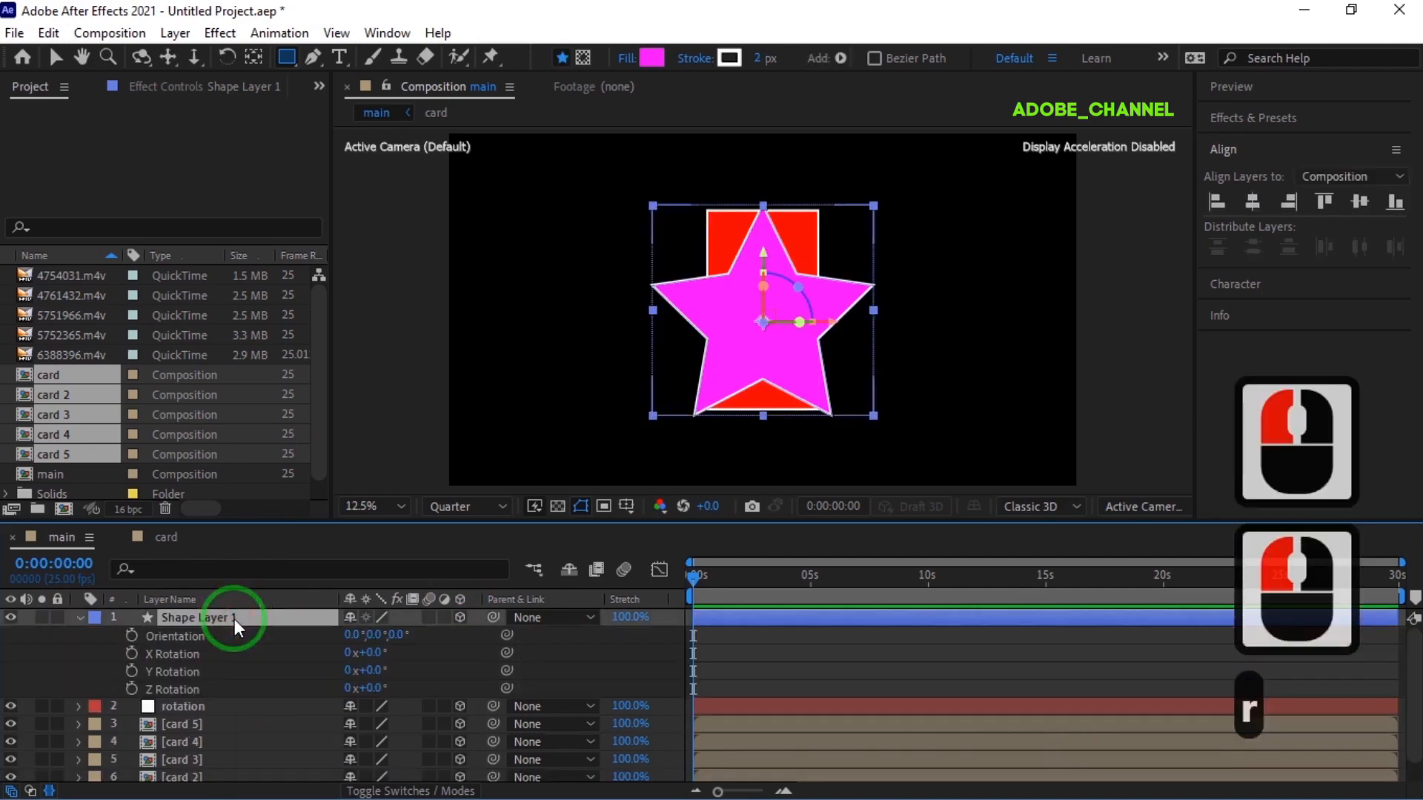
{"action": "left_click", "coordinate": [1170, 508]}
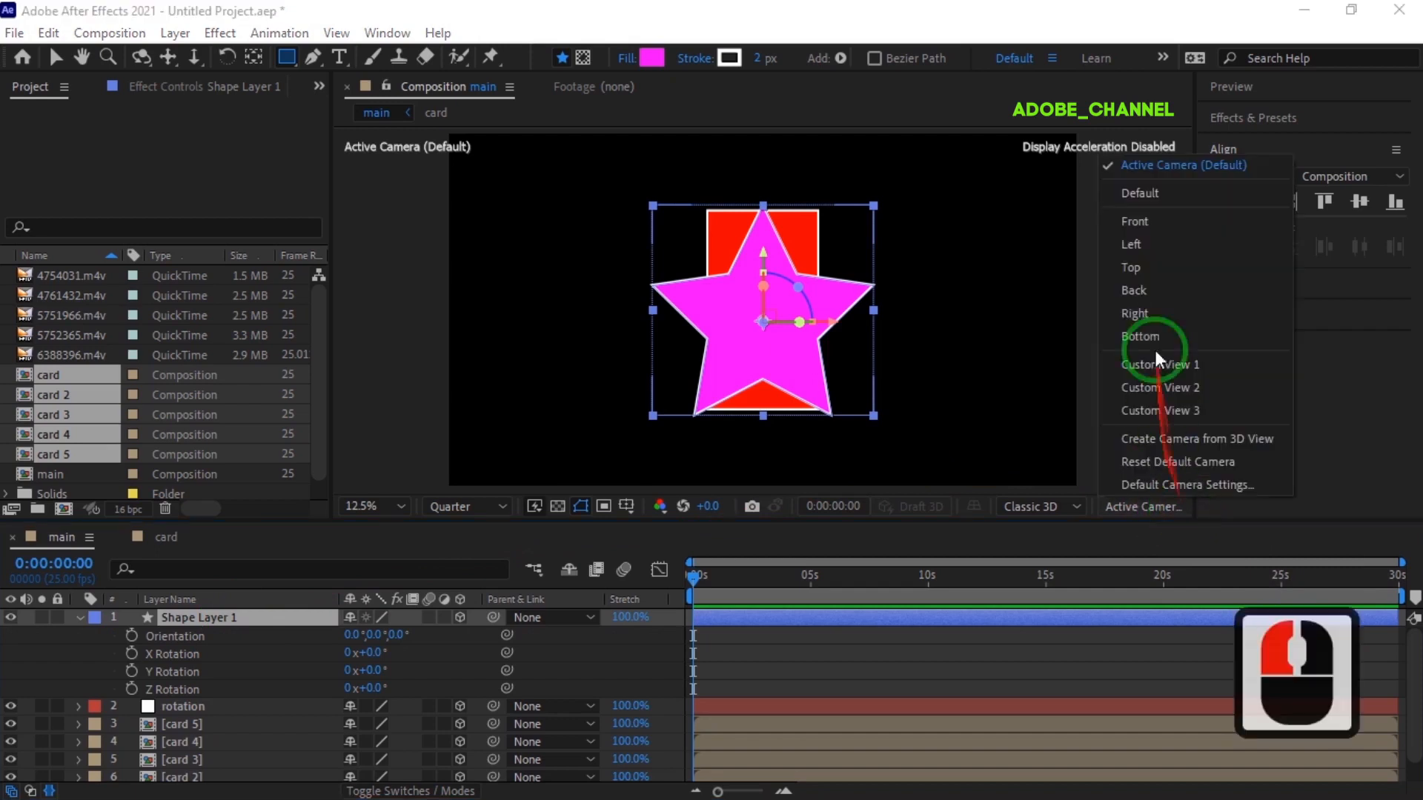
{"action": "left_click", "coordinate": [1145, 270]}
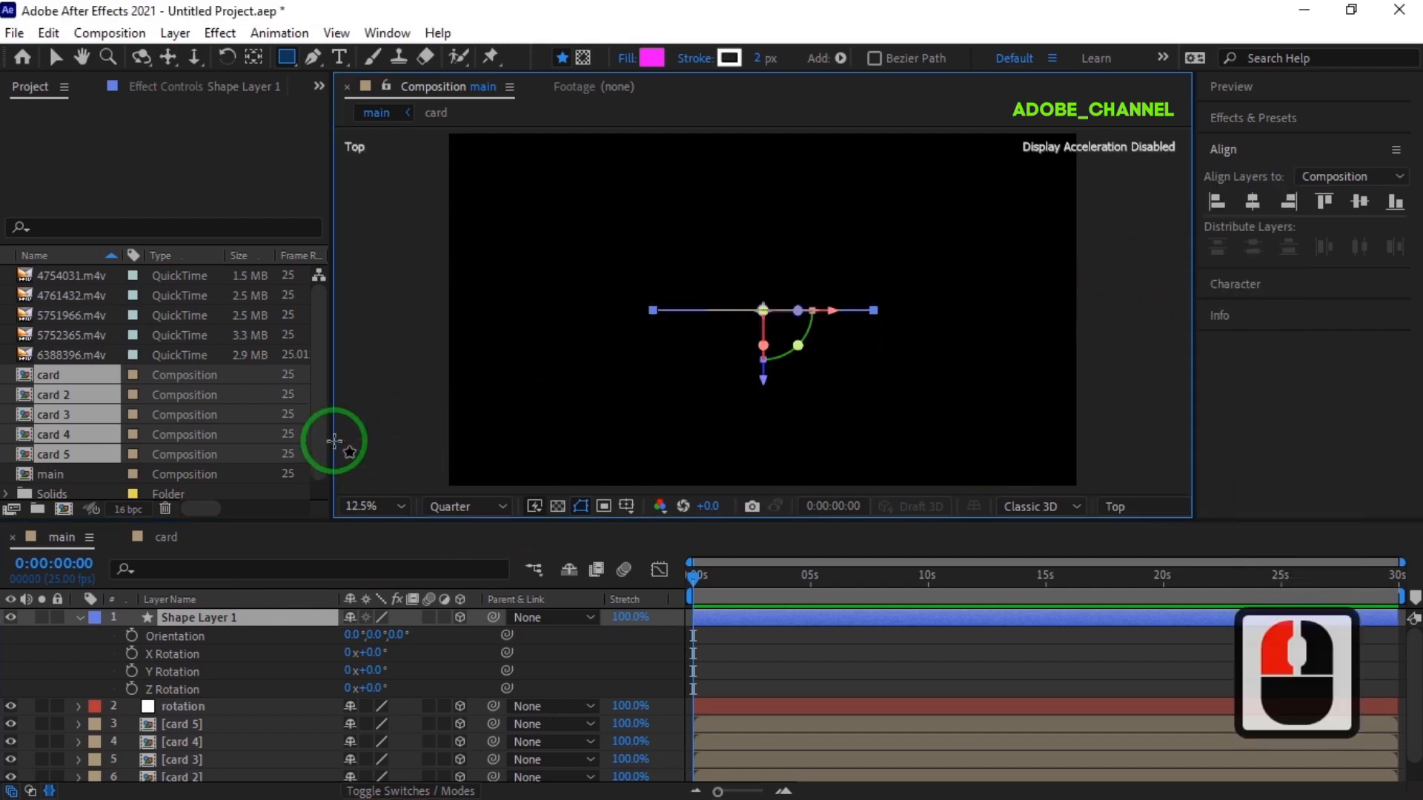
{"action": "left_click_drag", "start_coordinate": [332, 441], "coordinate": [312, 440]}
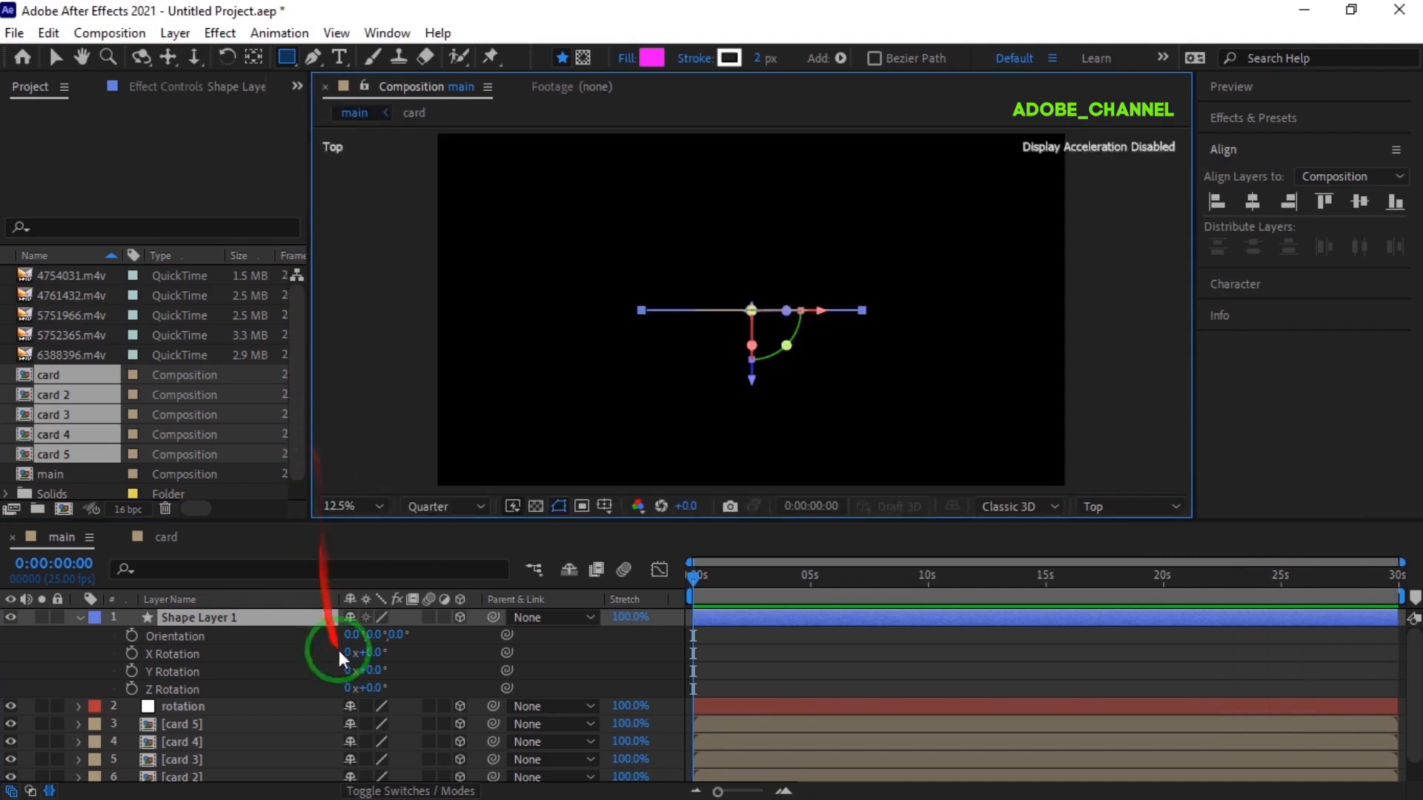
{"action": "left_click", "coordinate": [371, 652]}
{"action": "type", "text": "90"}
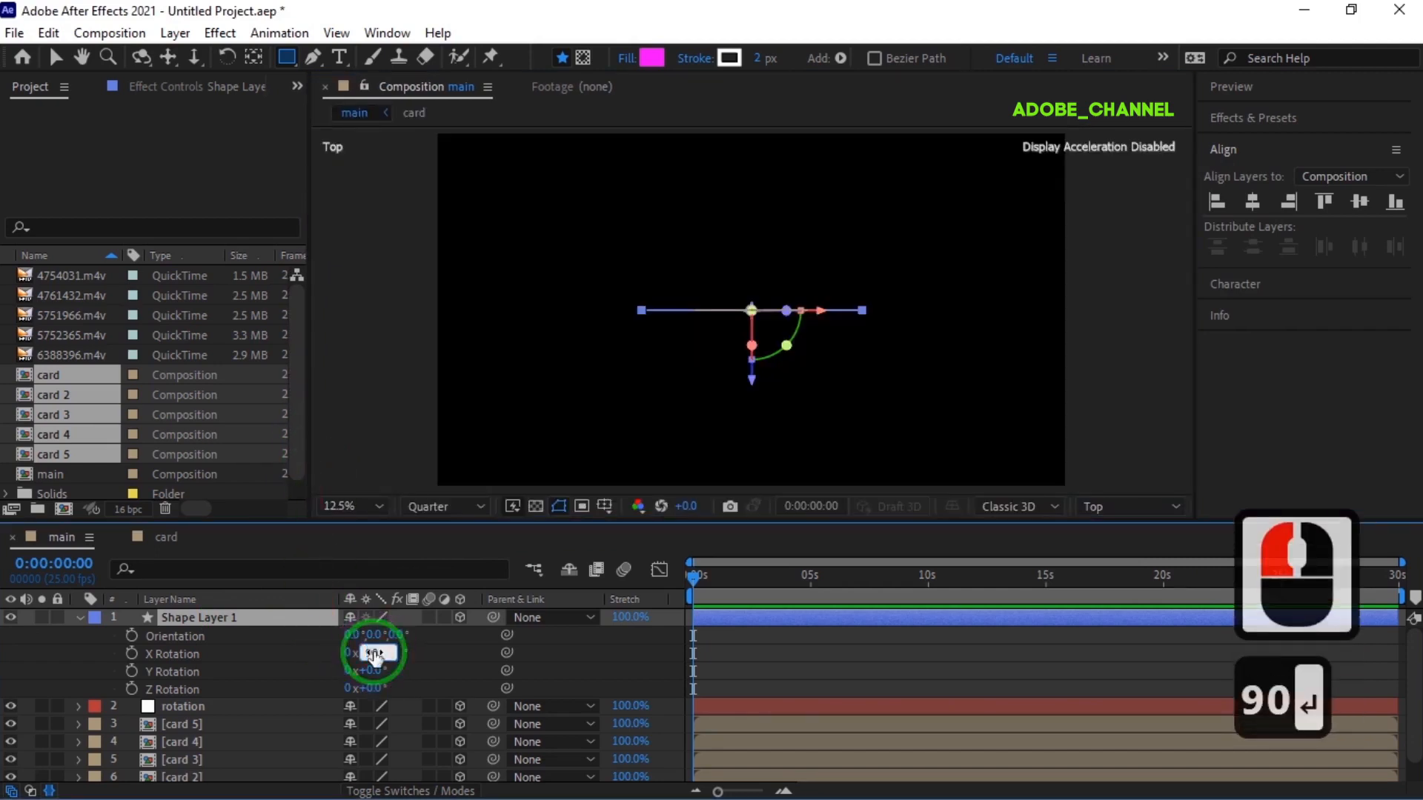
{"action": "key", "text": "Return"}
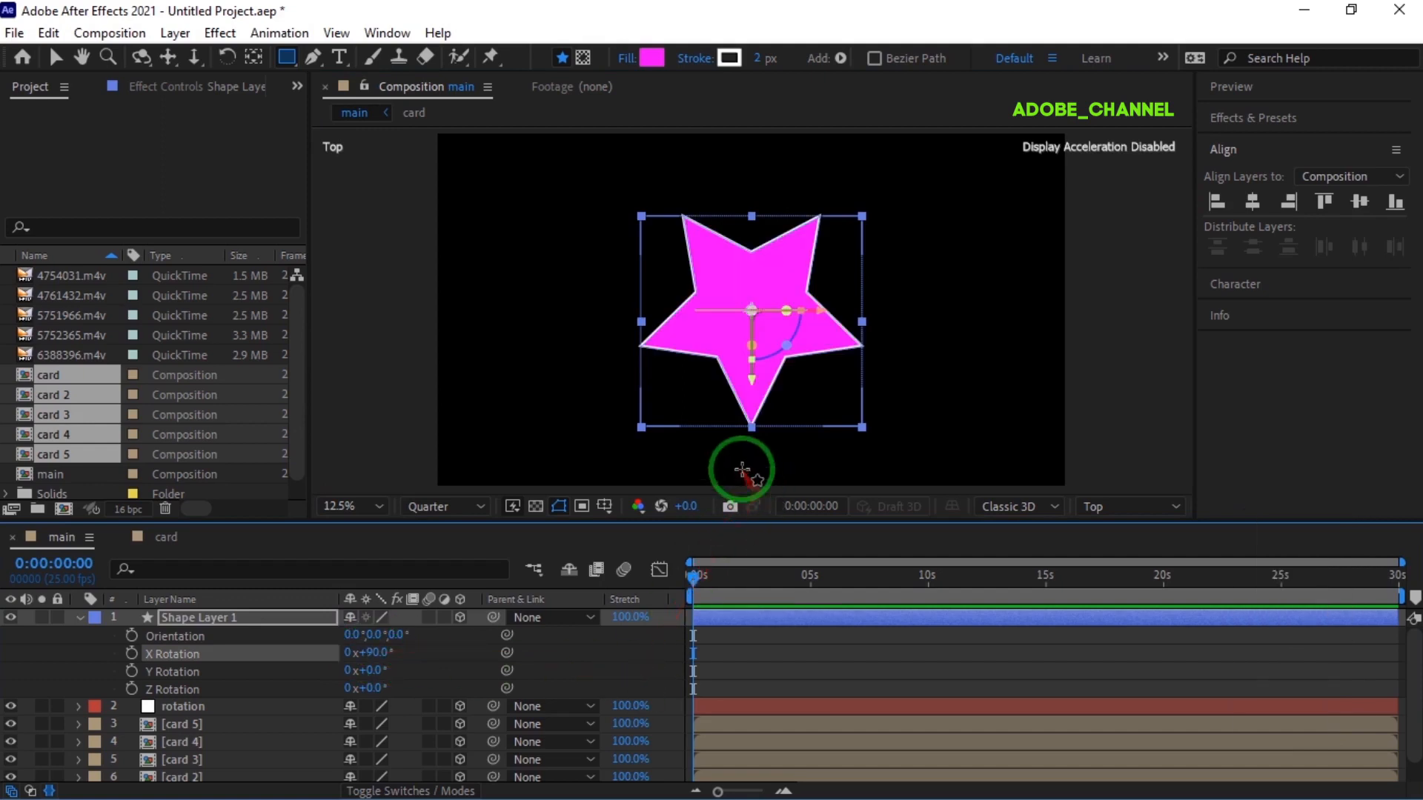
Step: Move the first card layer along its Z axis onto the star's bottom tip
{"action": "scroll", "coordinate": [742, 466], "scroll_direction": "up", "scroll_amount": 1}
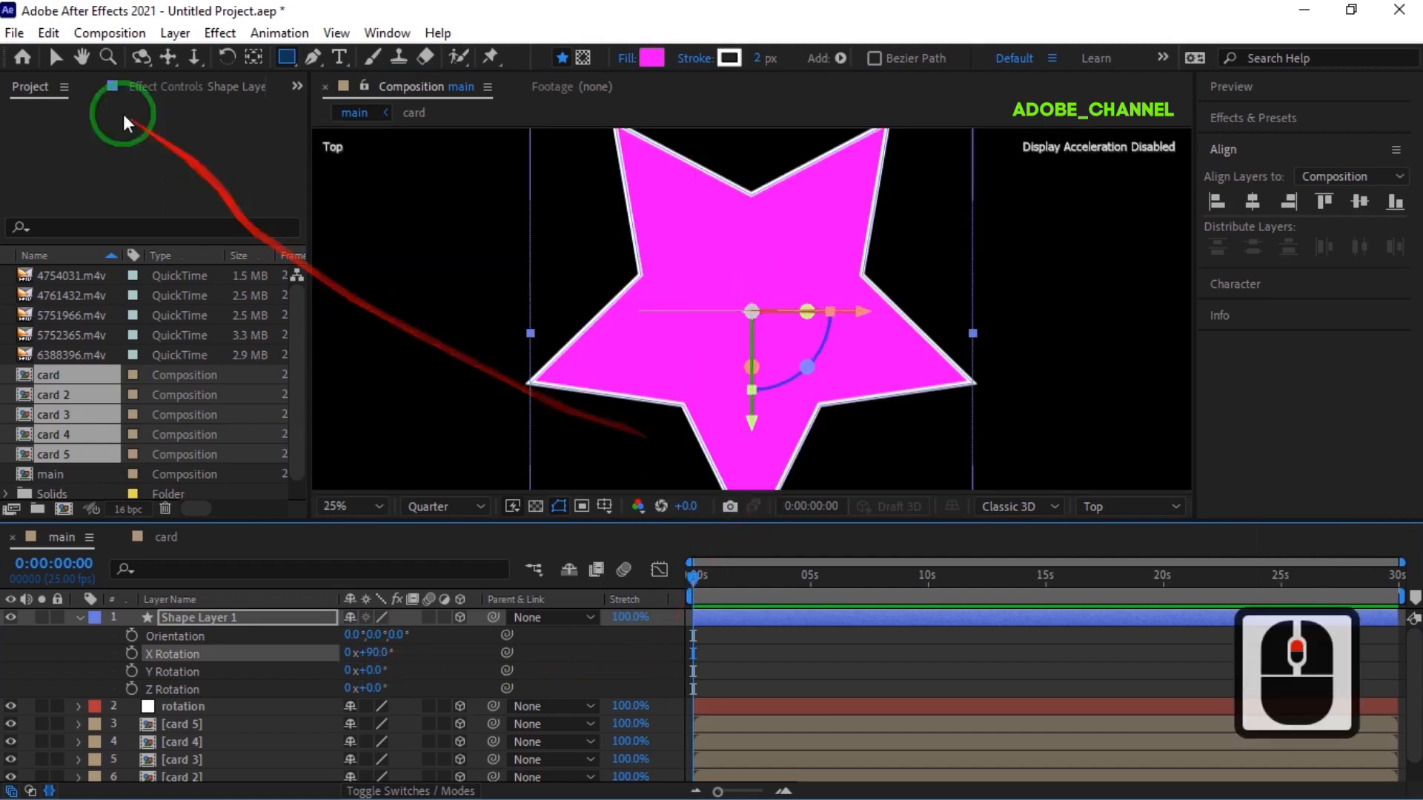
{"action": "left_click", "coordinate": [80, 57]}
{"action": "left_click_drag", "start_coordinate": [1026, 359], "coordinate": [1027, 219]}
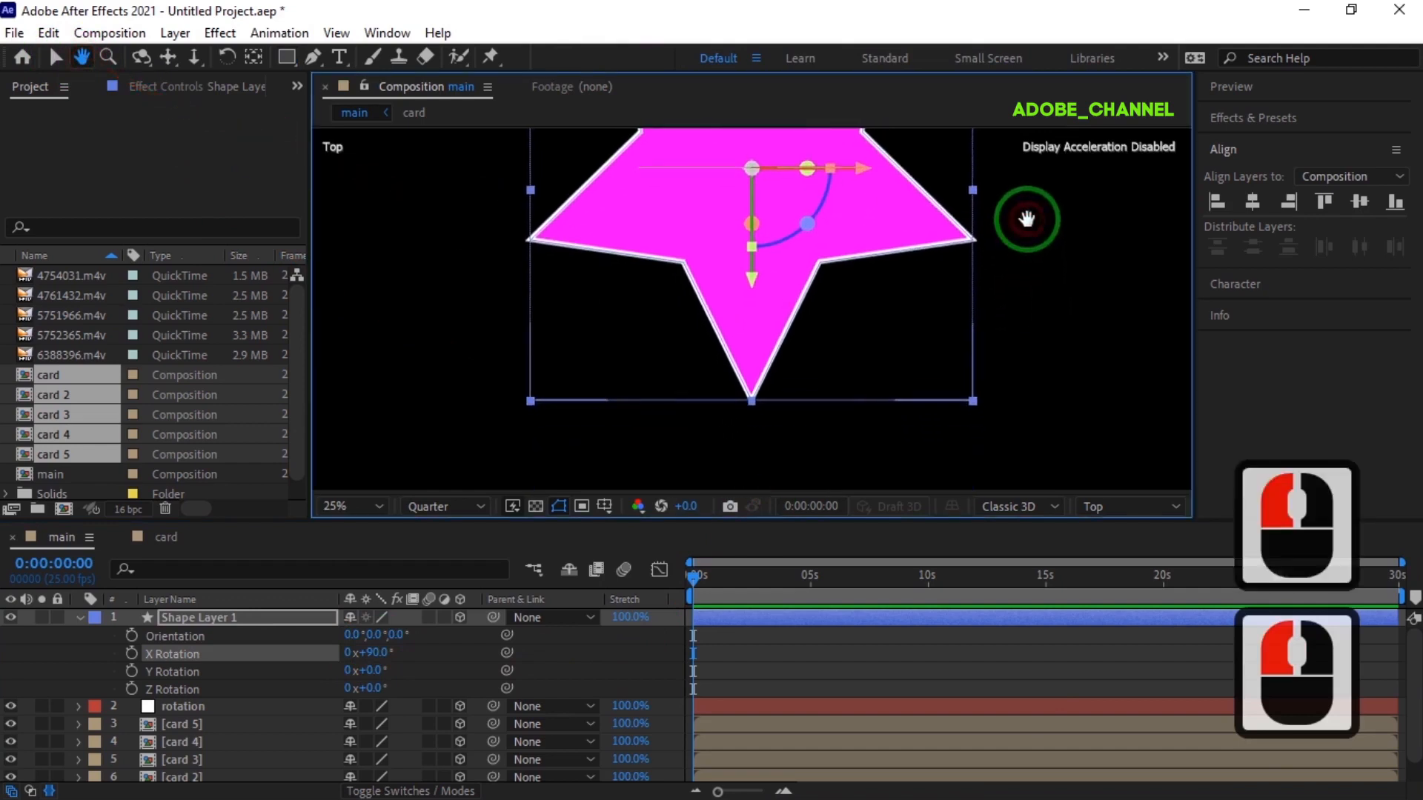
{"action": "left_click", "coordinate": [56, 57]}
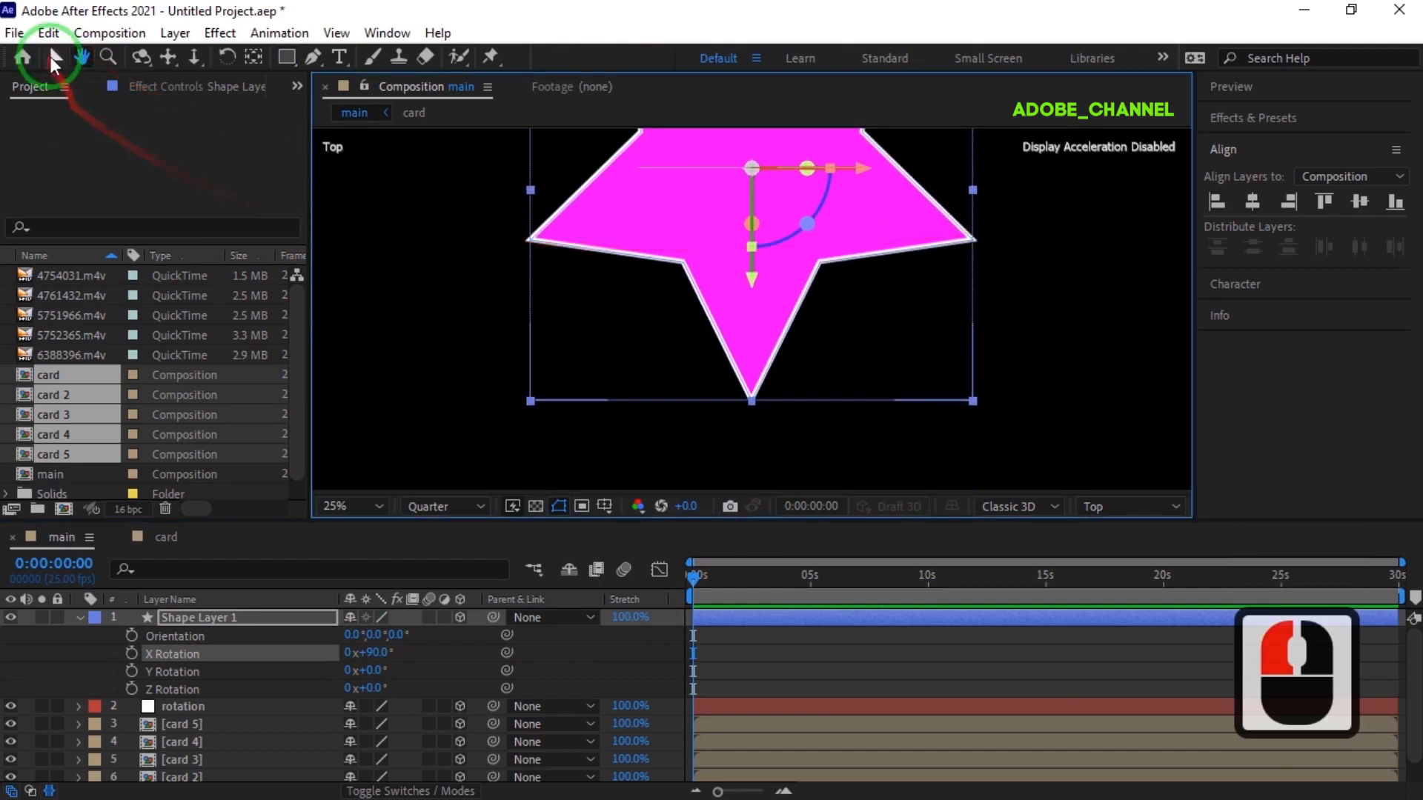
{"action": "scroll", "coordinate": [335, 734], "scroll_direction": "down", "scroll_amount": 3}
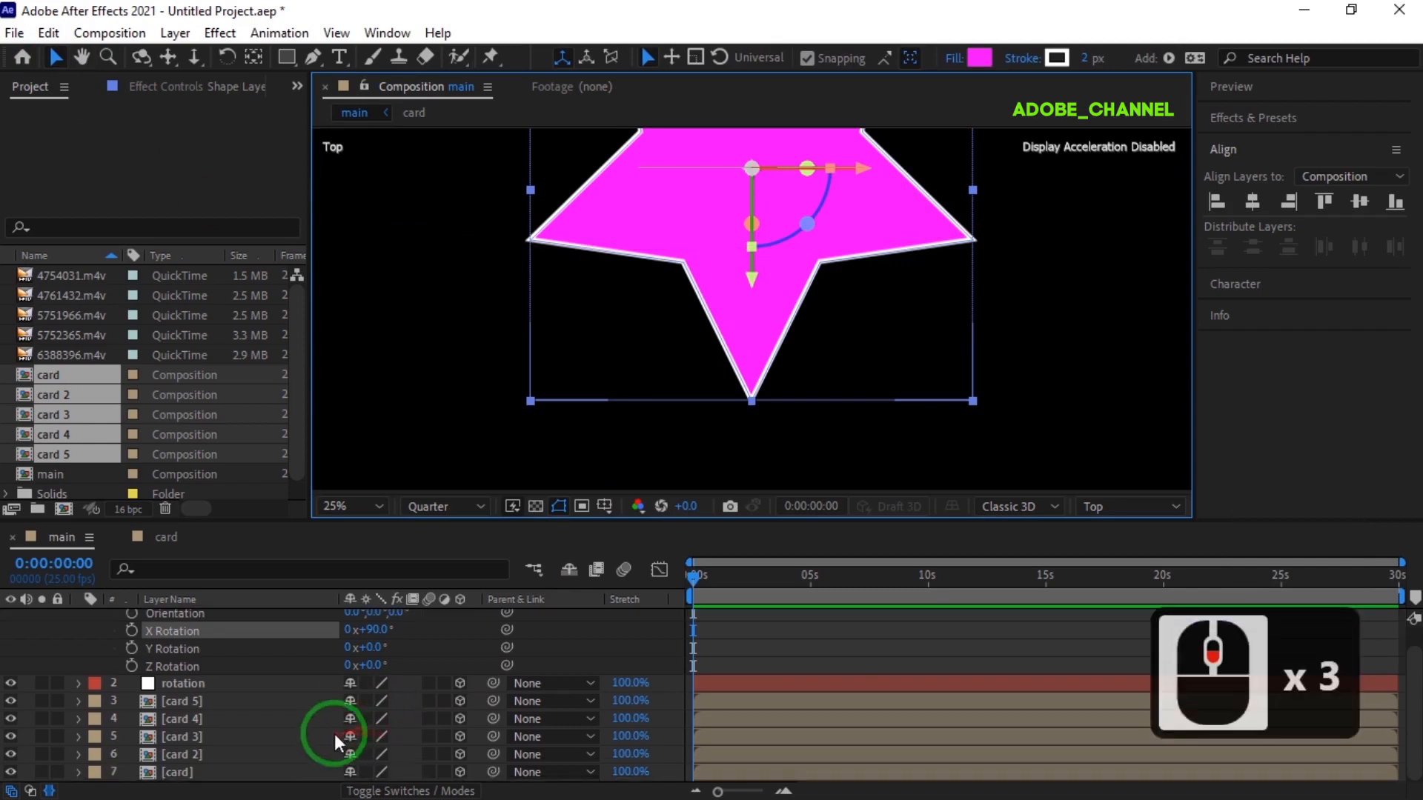
{"action": "left_click", "coordinate": [282, 772]}
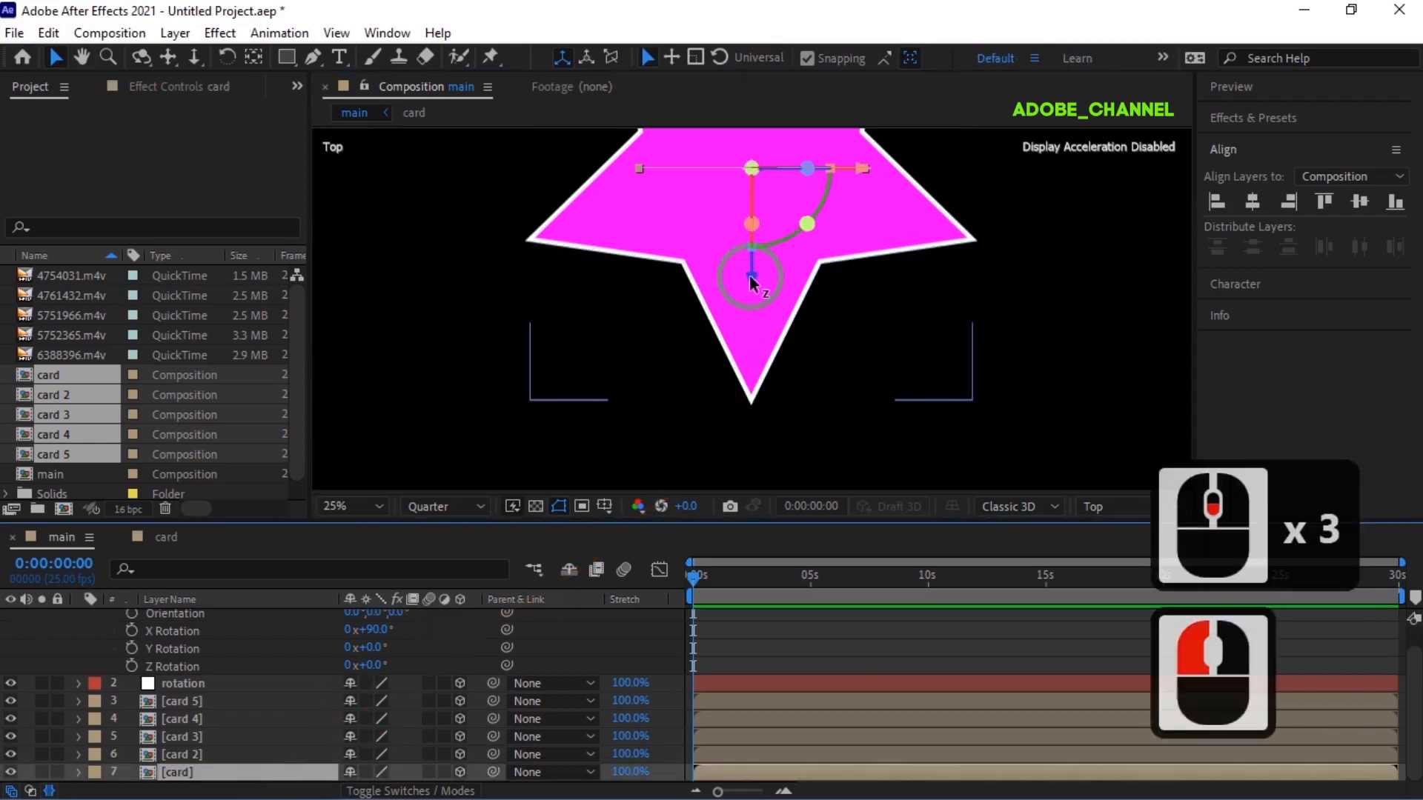
{"action": "left_click_drag", "start_coordinate": [750, 280], "coordinate": [767, 518]}
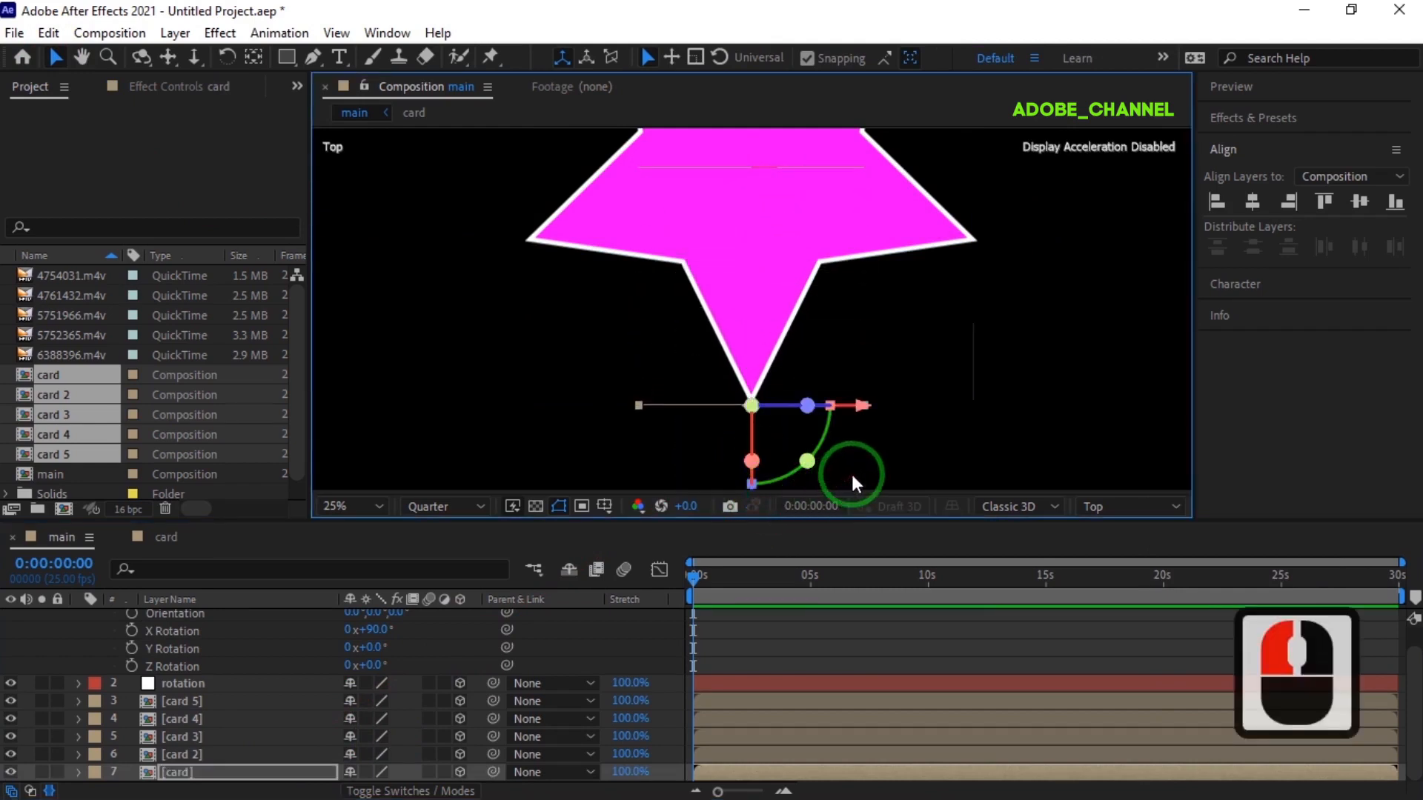
Step: Move the card 2 layer along its Z and X axes onto the star's lower-right tip
{"action": "left_click", "coordinate": [229, 753]}
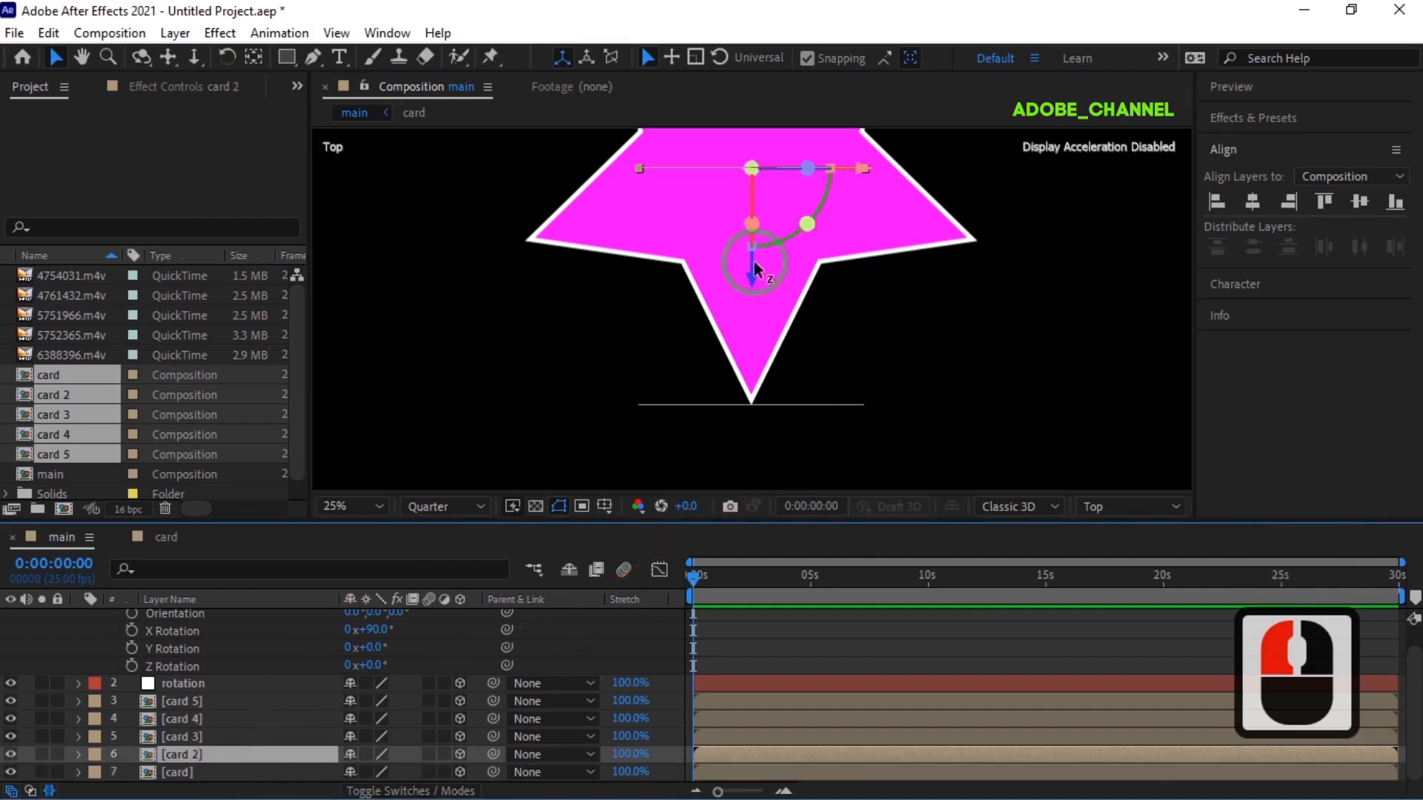
{"action": "left_click_drag", "start_coordinate": [751, 274], "coordinate": [757, 353]}
{"action": "left_click_drag", "start_coordinate": [864, 247], "coordinate": [867, 252]}
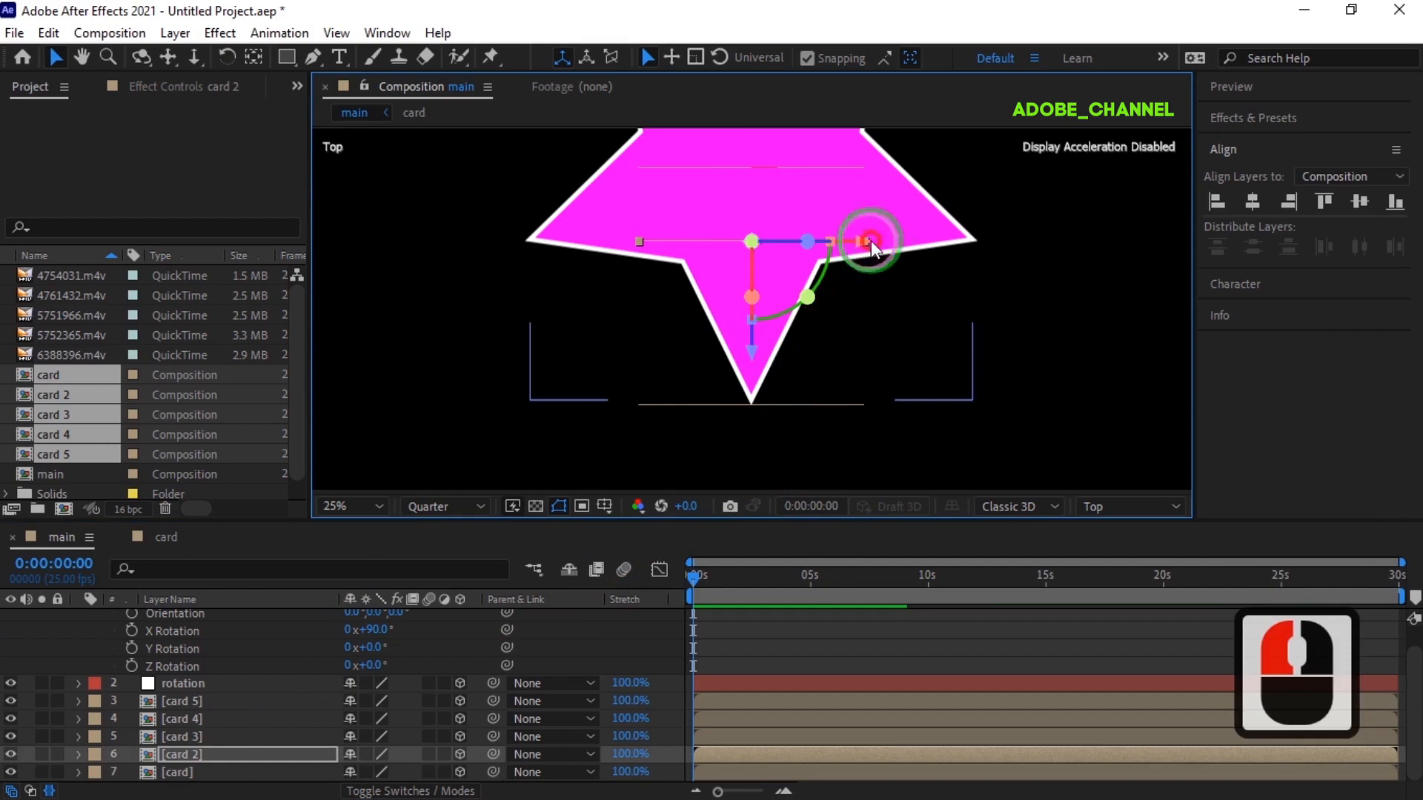
{"action": "left_click_drag", "start_coordinate": [1046, 234], "coordinate": [1088, 238]}
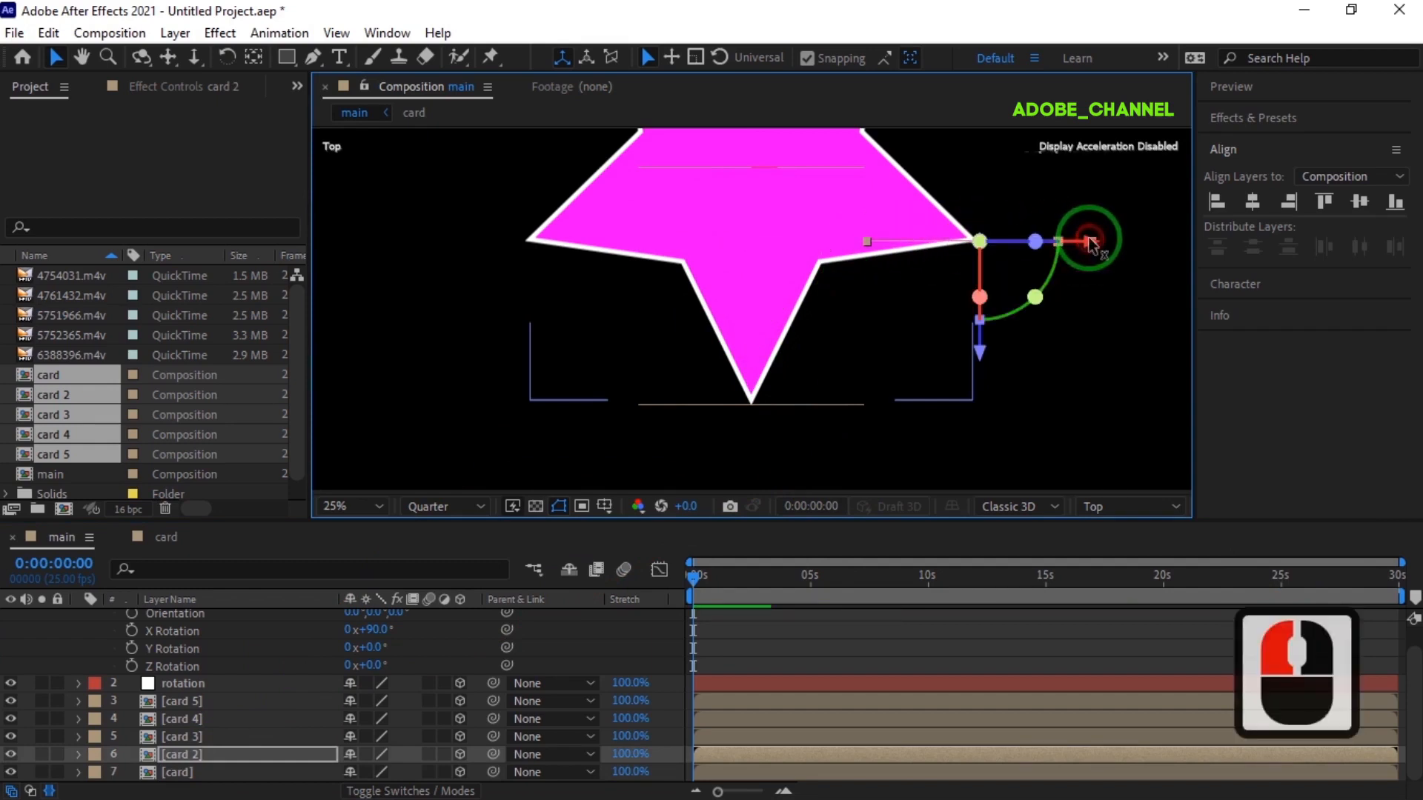
Step: Move the card 3 layer along its Z and X axes onto the star's lower-left tip
{"action": "left_click", "coordinate": [249, 738]}
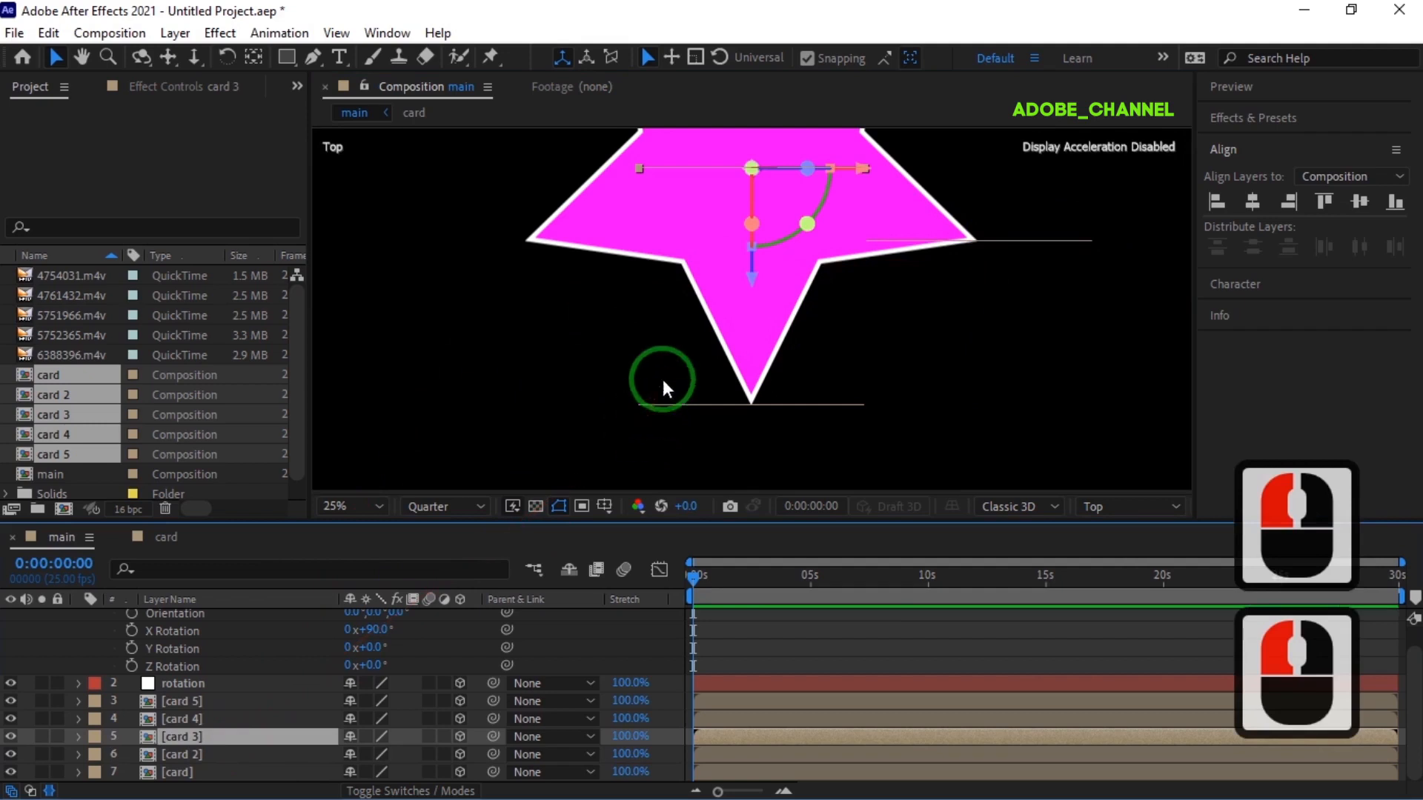
{"action": "left_click_drag", "start_coordinate": [752, 283], "coordinate": [754, 350]}
{"action": "left_click_drag", "start_coordinate": [864, 245], "coordinate": [634, 242]}
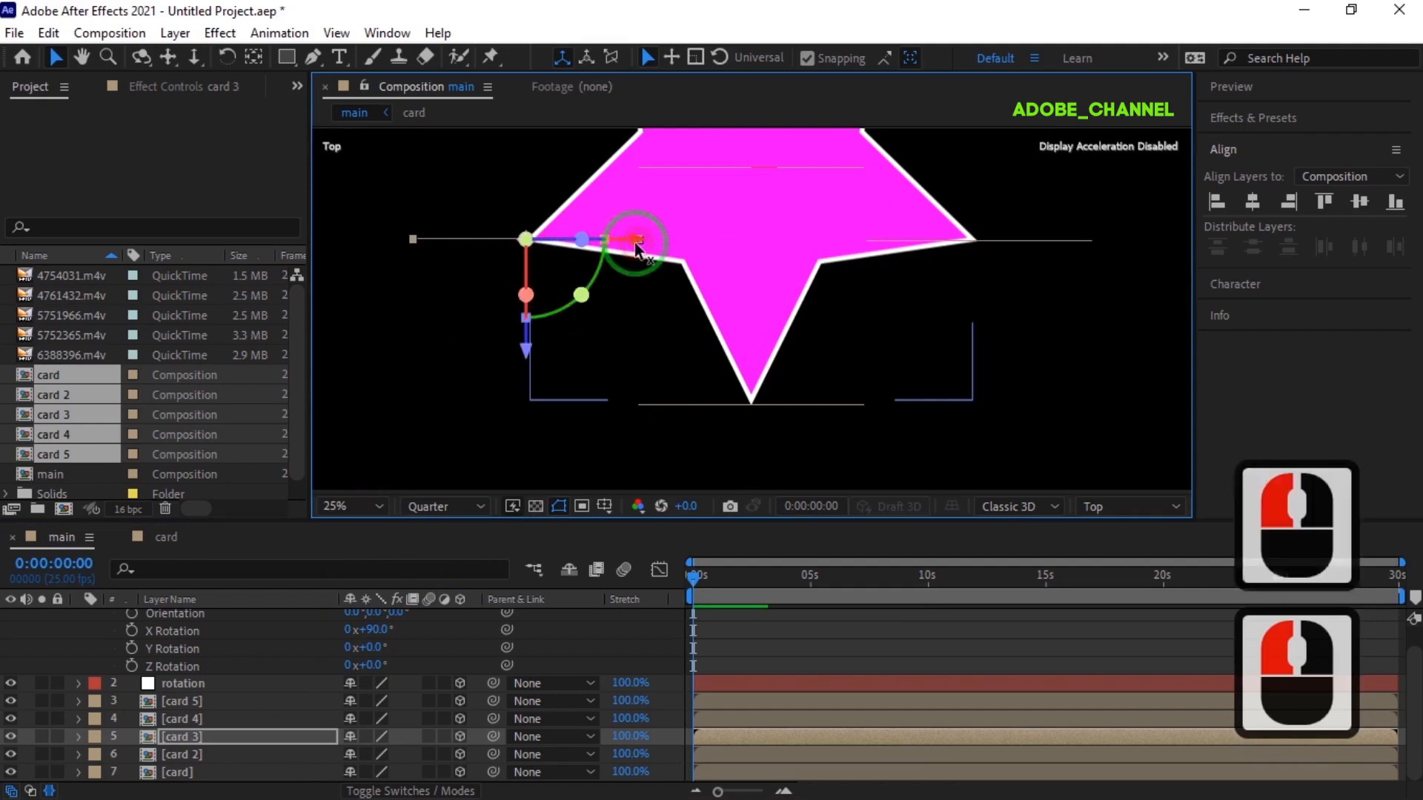
{"action": "left_click_drag", "start_coordinate": [525, 354], "coordinate": [527, 356]}
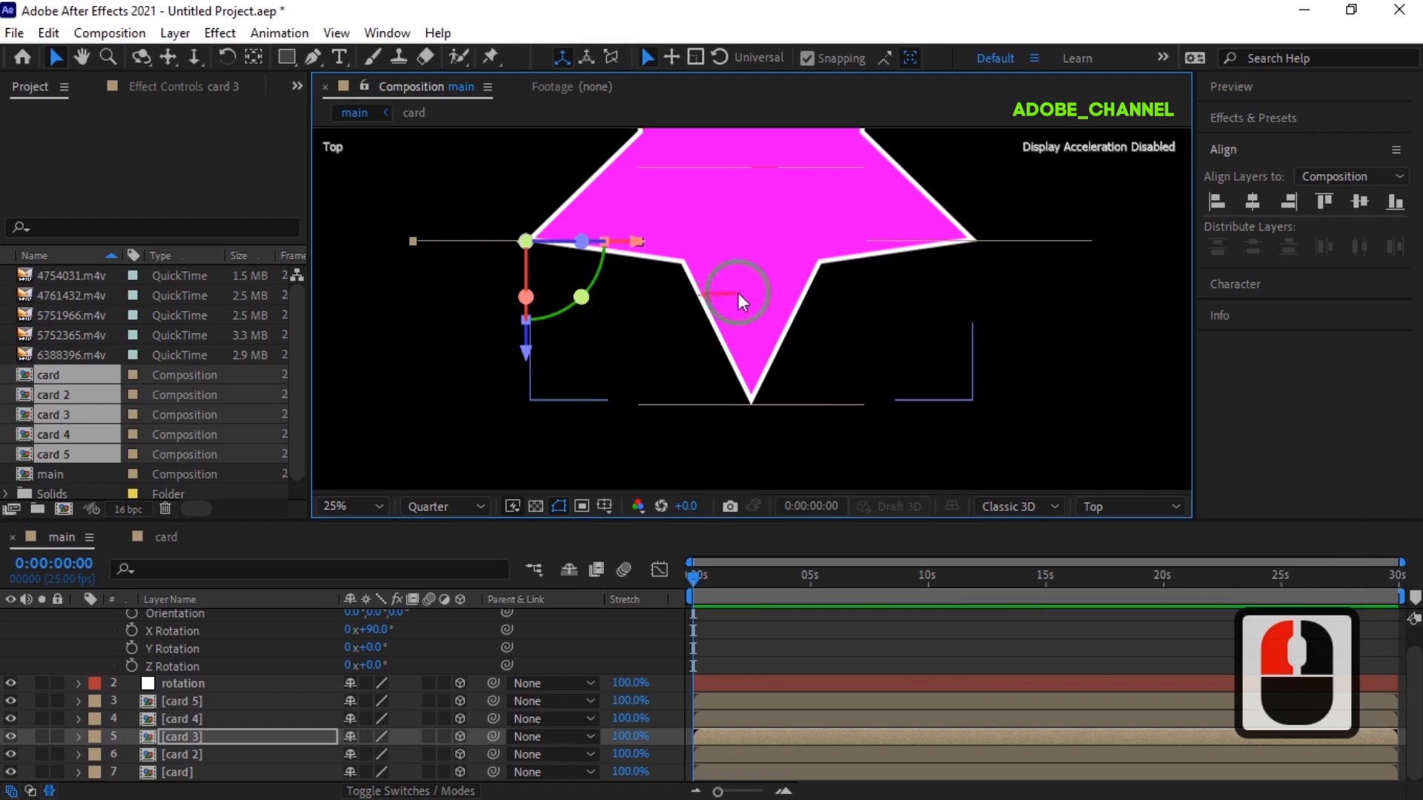
Step: Move the card 4 layer along its Z and X axes onto the star's upper-right tip
{"action": "left_click", "coordinate": [81, 56]}
{"action": "left_click_drag", "start_coordinate": [762, 240], "coordinate": [705, 438]}
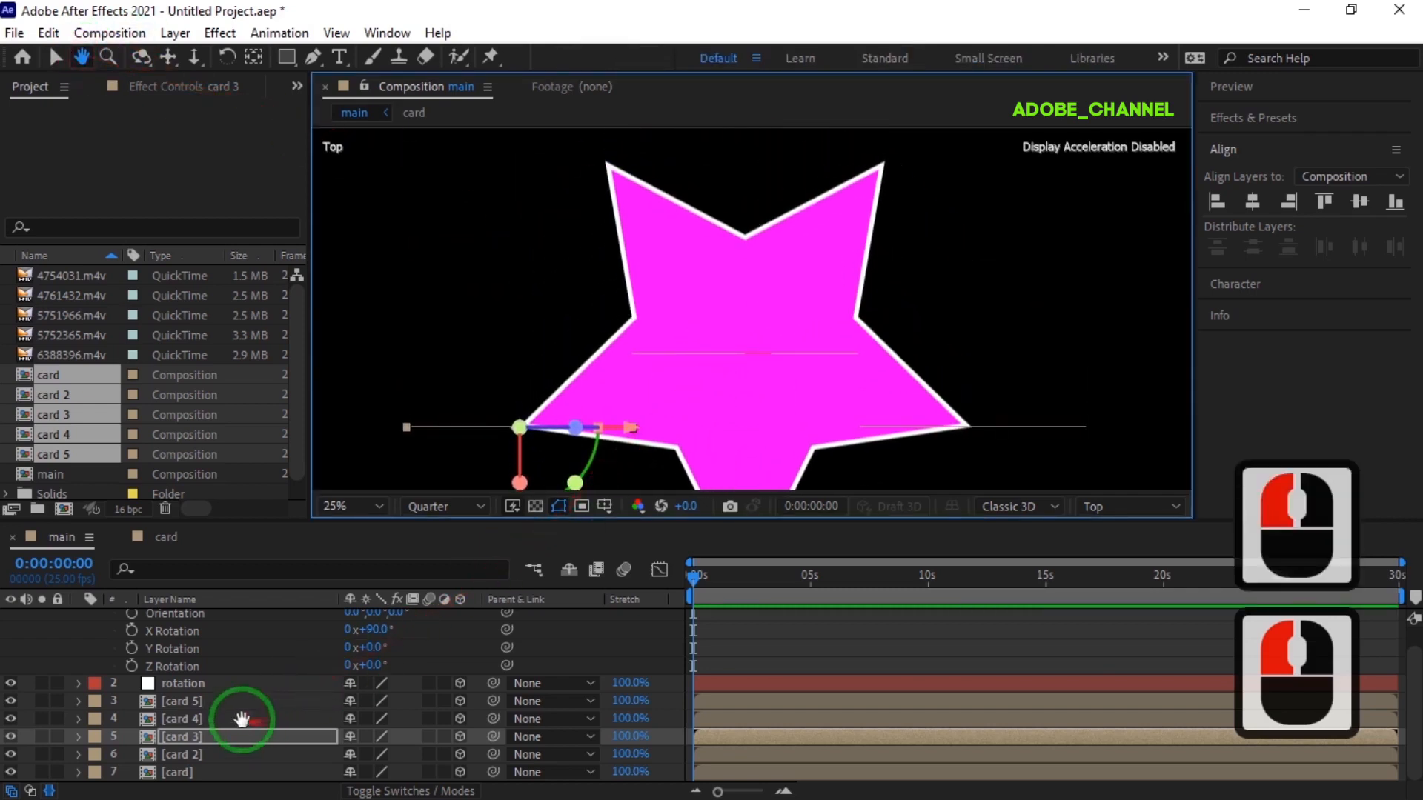
{"action": "left_click", "coordinate": [55, 56]}
{"action": "left_click", "coordinate": [224, 719]}
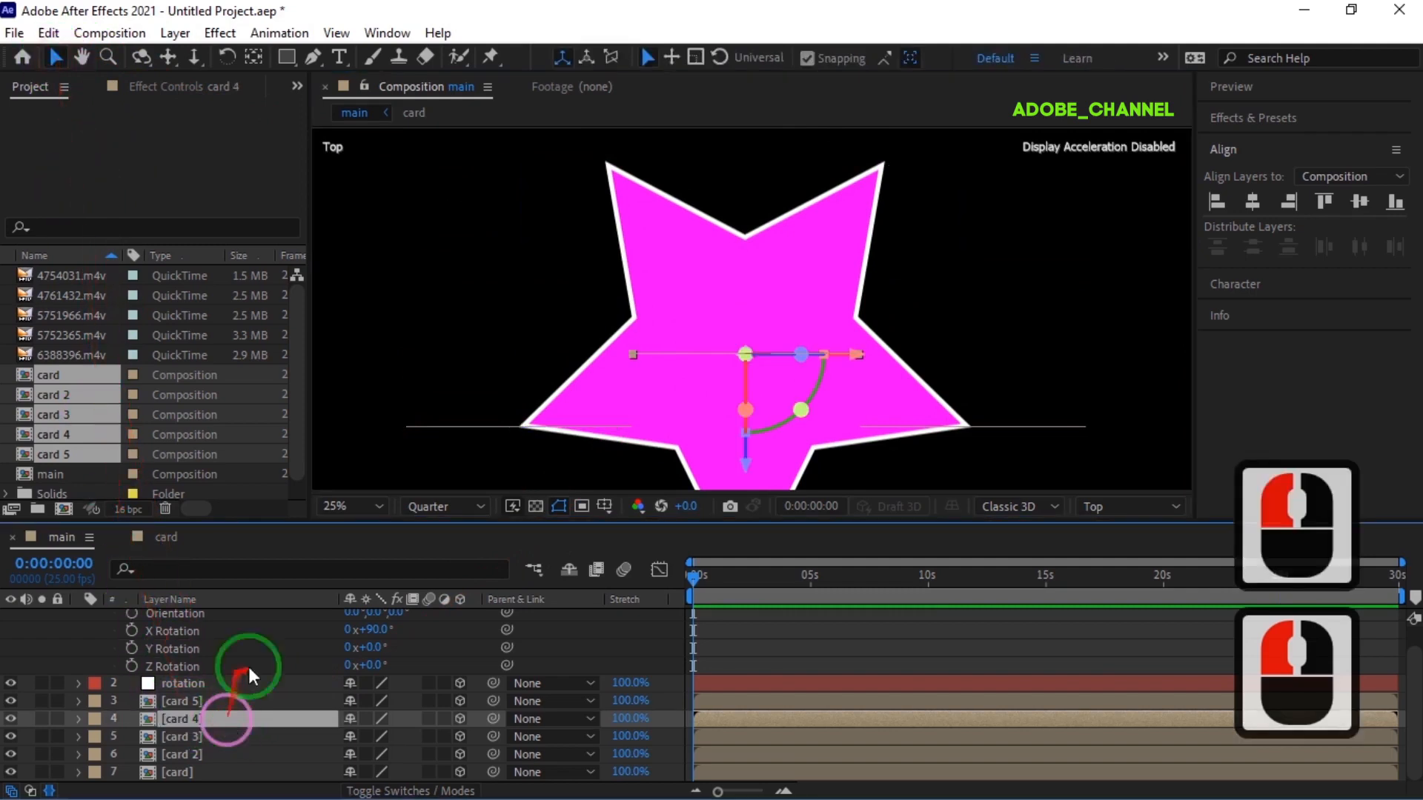
{"action": "left_click_drag", "start_coordinate": [743, 471], "coordinate": [760, 275]}
{"action": "left_click_drag", "start_coordinate": [858, 170], "coordinate": [991, 165]}
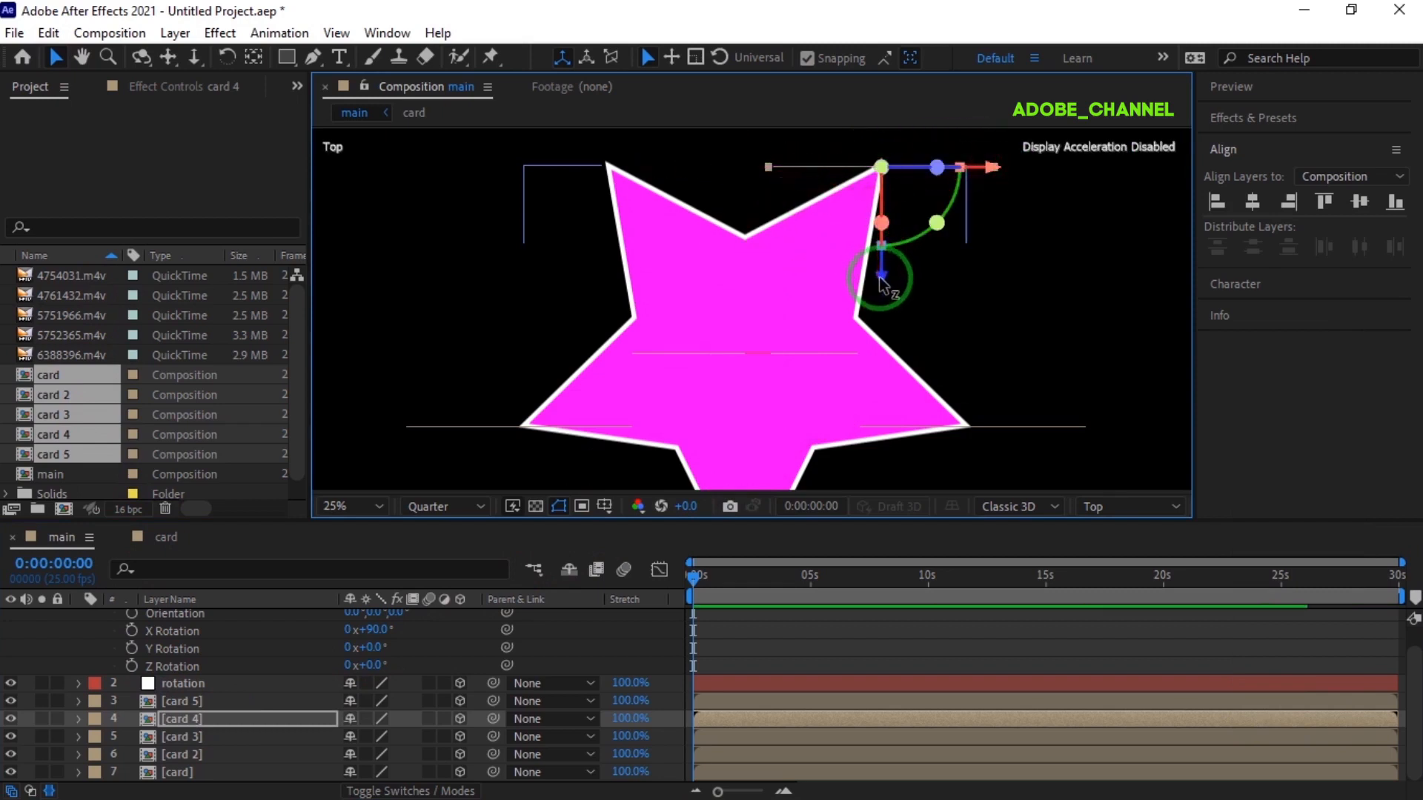
{"action": "left_click_drag", "start_coordinate": [885, 282], "coordinate": [885, 277]}
{"action": "left_click_drag", "start_coordinate": [994, 163], "coordinate": [998, 163]}
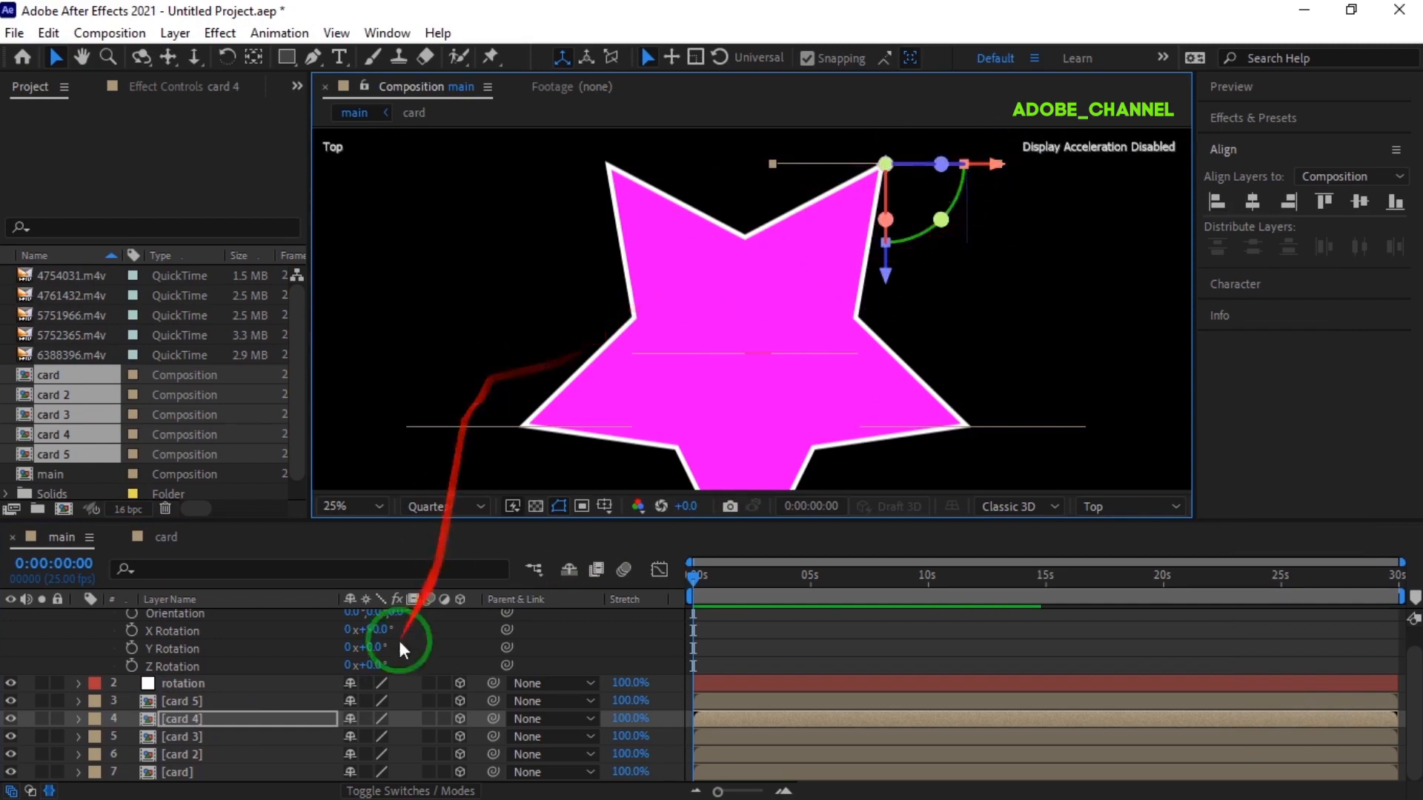
Step: Move the card 5 layer along its Z and X axes onto the star's upper-left tip
{"action": "left_click", "coordinate": [242, 700]}
{"action": "left_click_drag", "start_coordinate": [745, 464], "coordinate": [745, 271]}
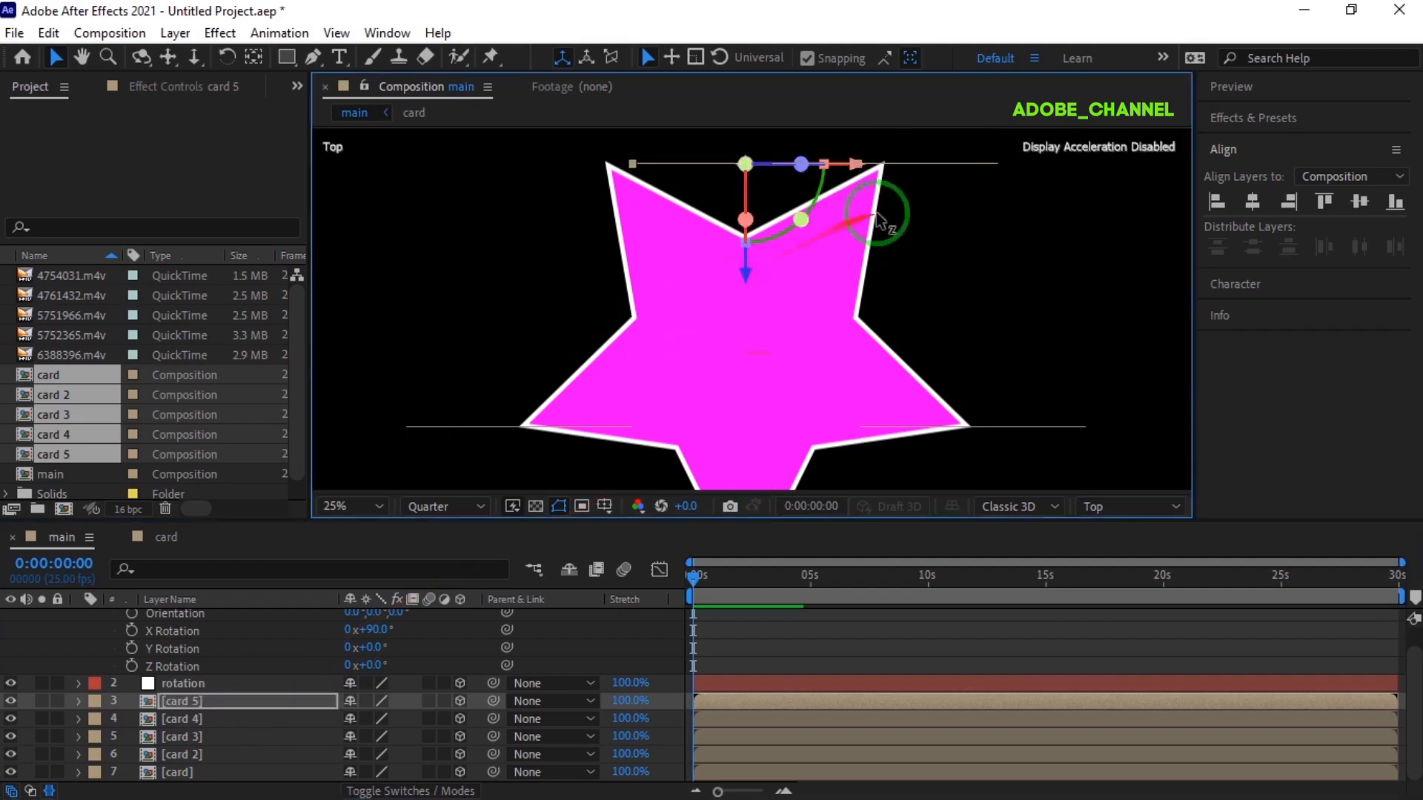
{"action": "left_click_drag", "start_coordinate": [853, 163], "coordinate": [723, 175]}
{"action": "left_click_drag", "start_coordinate": [606, 276], "coordinate": [604, 272]}
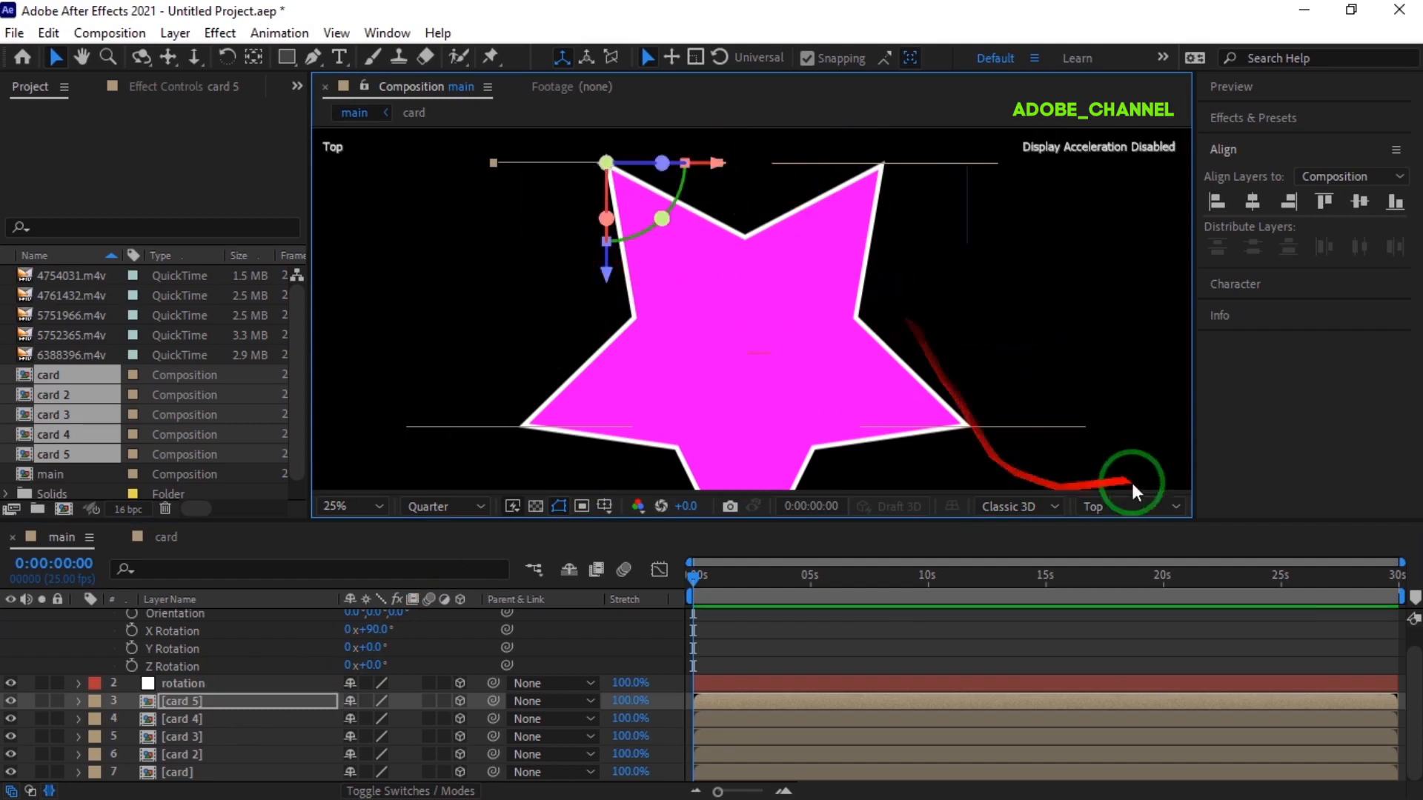
Step: Switch the main composition to the Active Camera (Default) view and fit it in the viewer
{"action": "left_click", "coordinate": [1176, 505]}
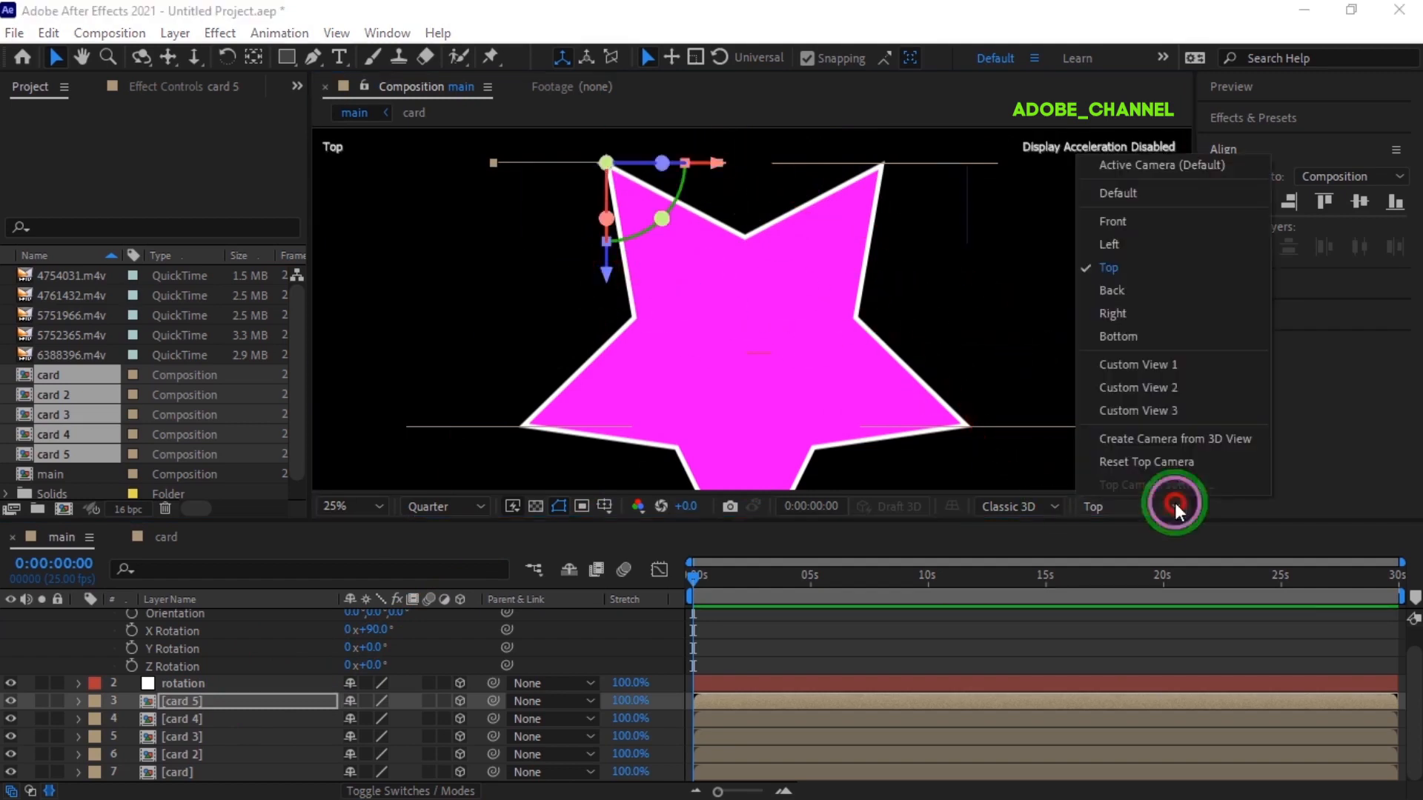
{"action": "left_click", "coordinate": [1169, 166]}
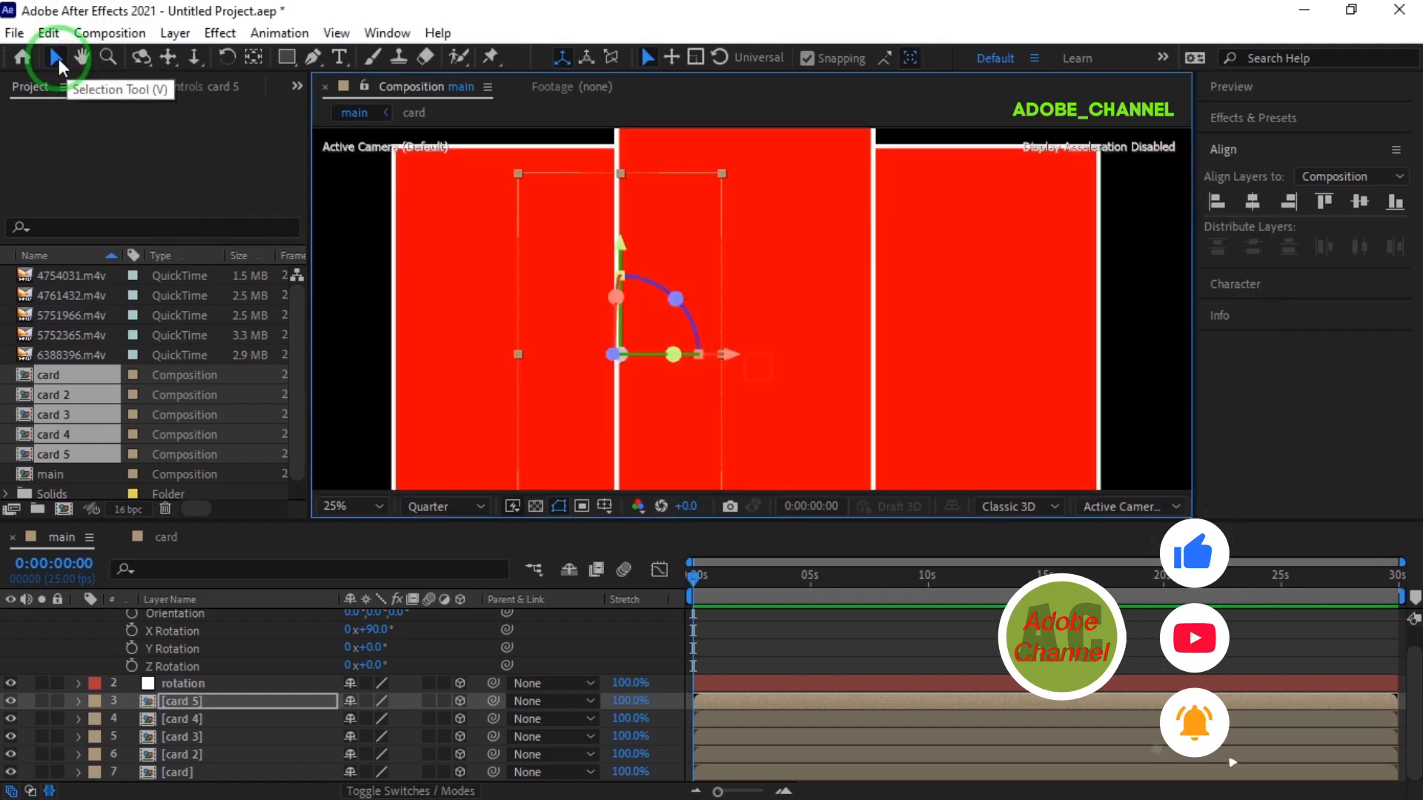
{"action": "left_click", "coordinate": [370, 506]}
{"action": "left_click", "coordinate": [357, 137]}
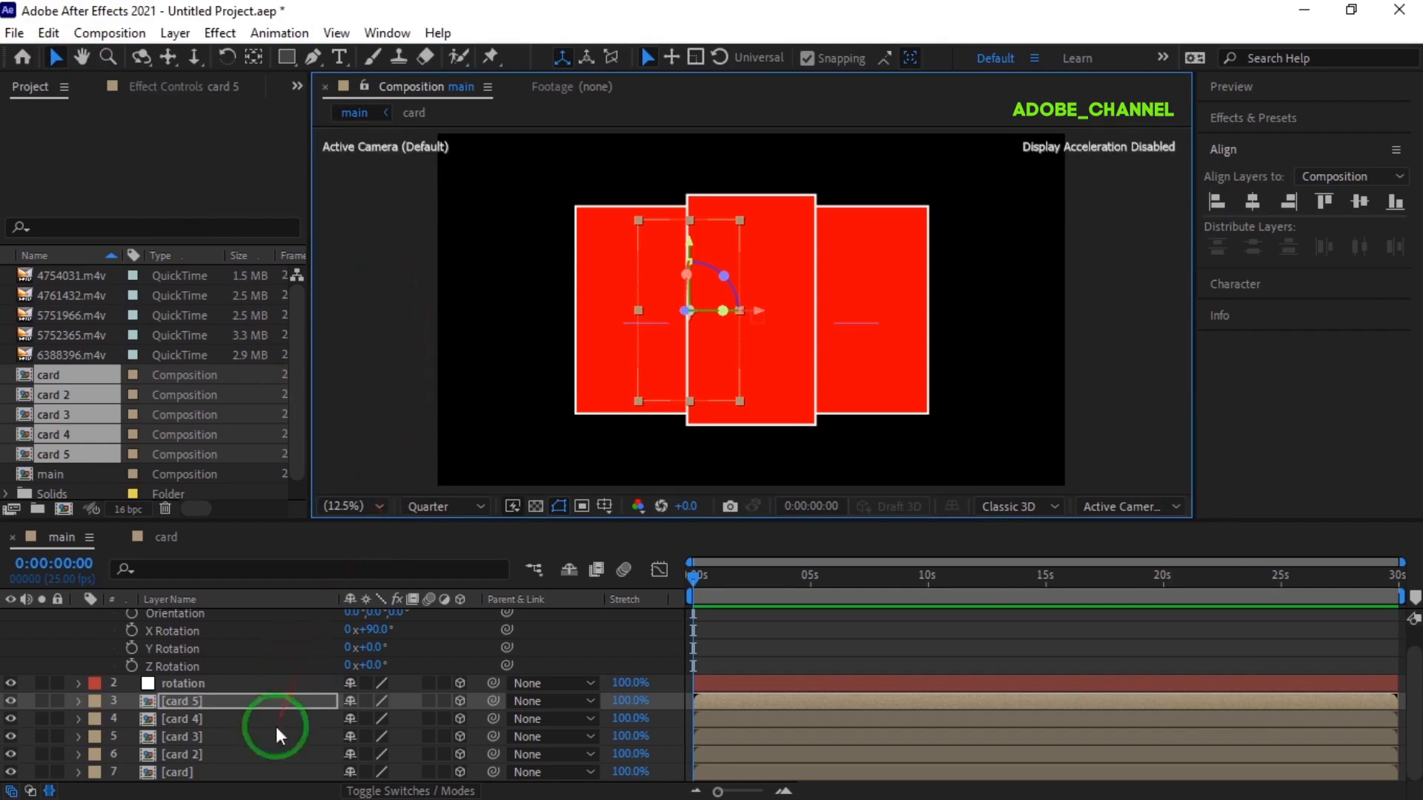
{"action": "double_click", "coordinate": [250, 772]}
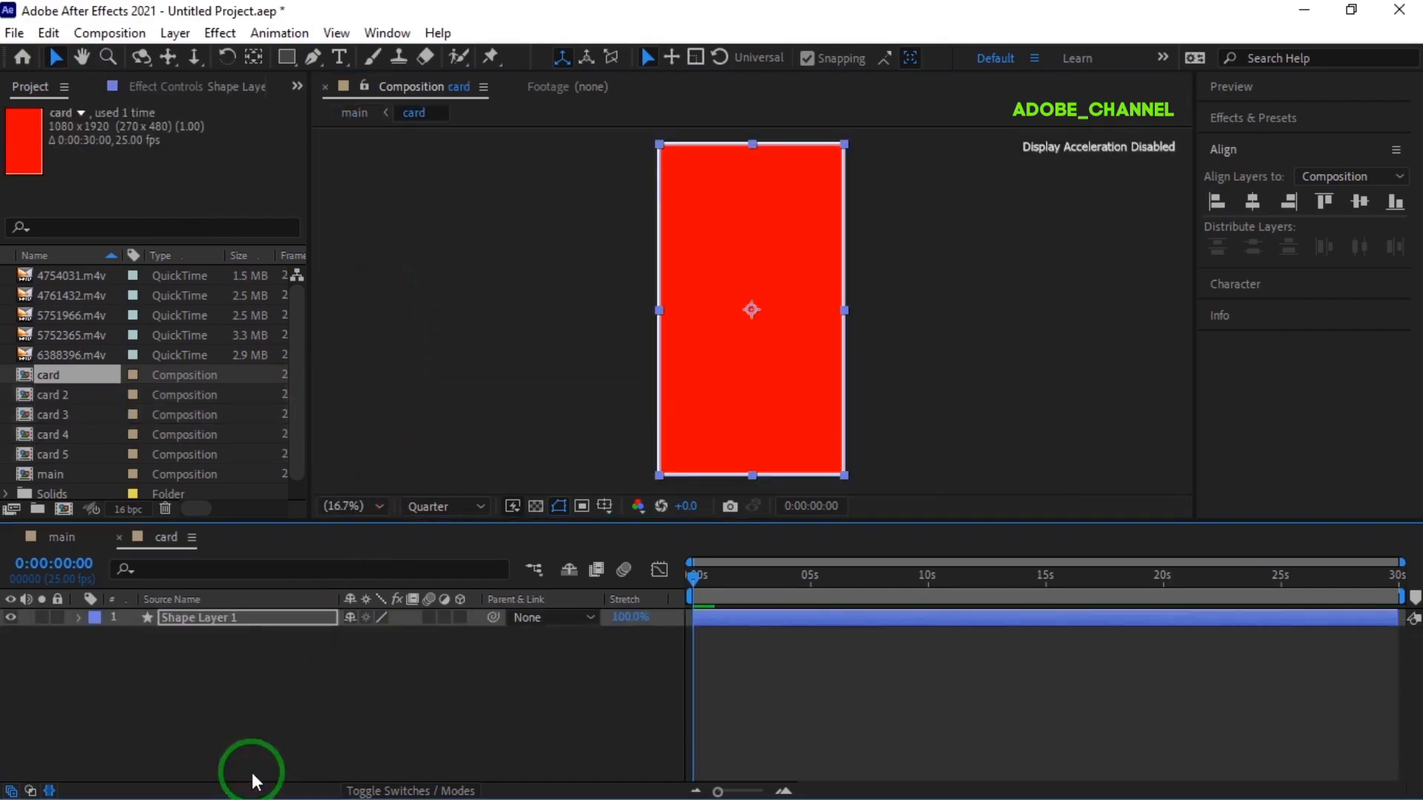
{"action": "left_click", "coordinate": [229, 621]}
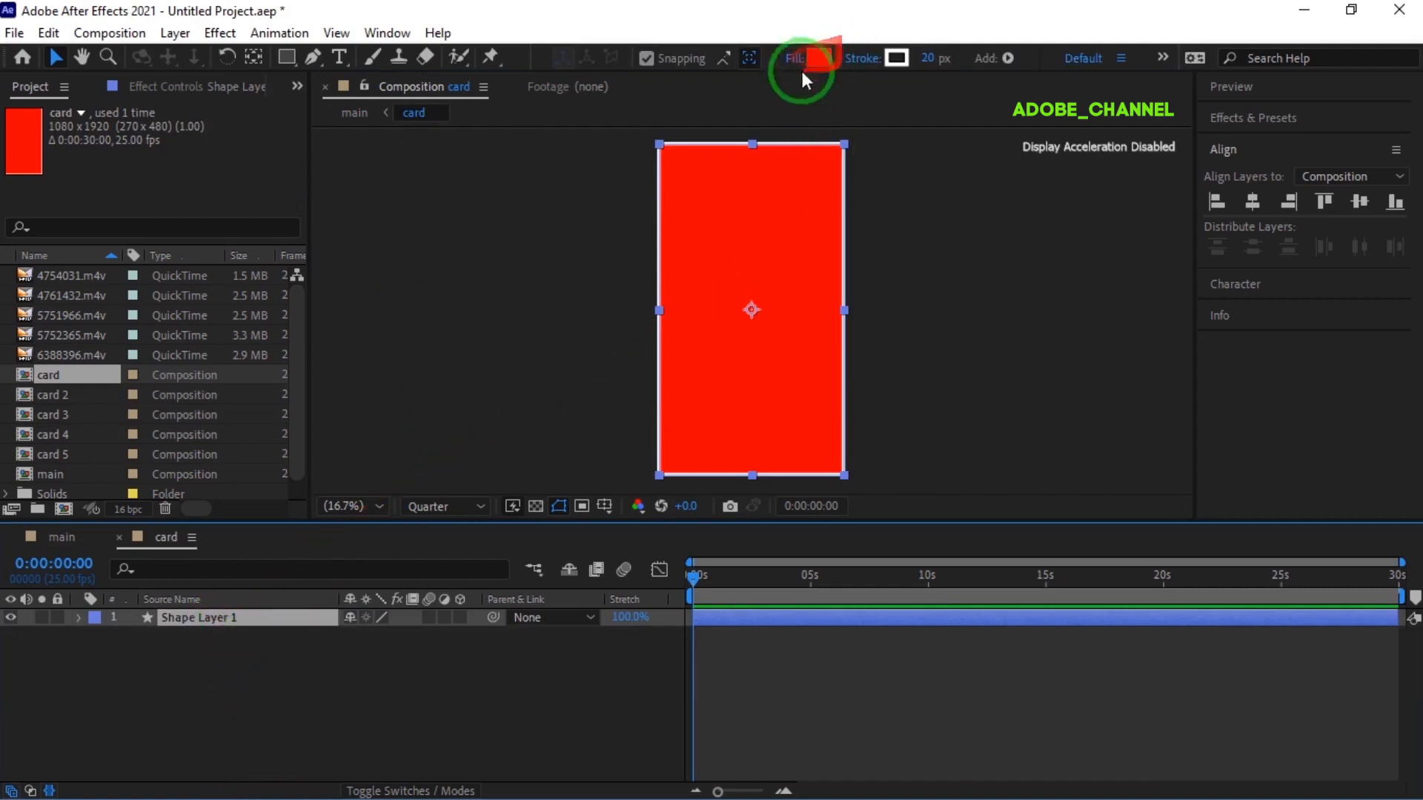
{"action": "left_click", "coordinate": [63, 538]}
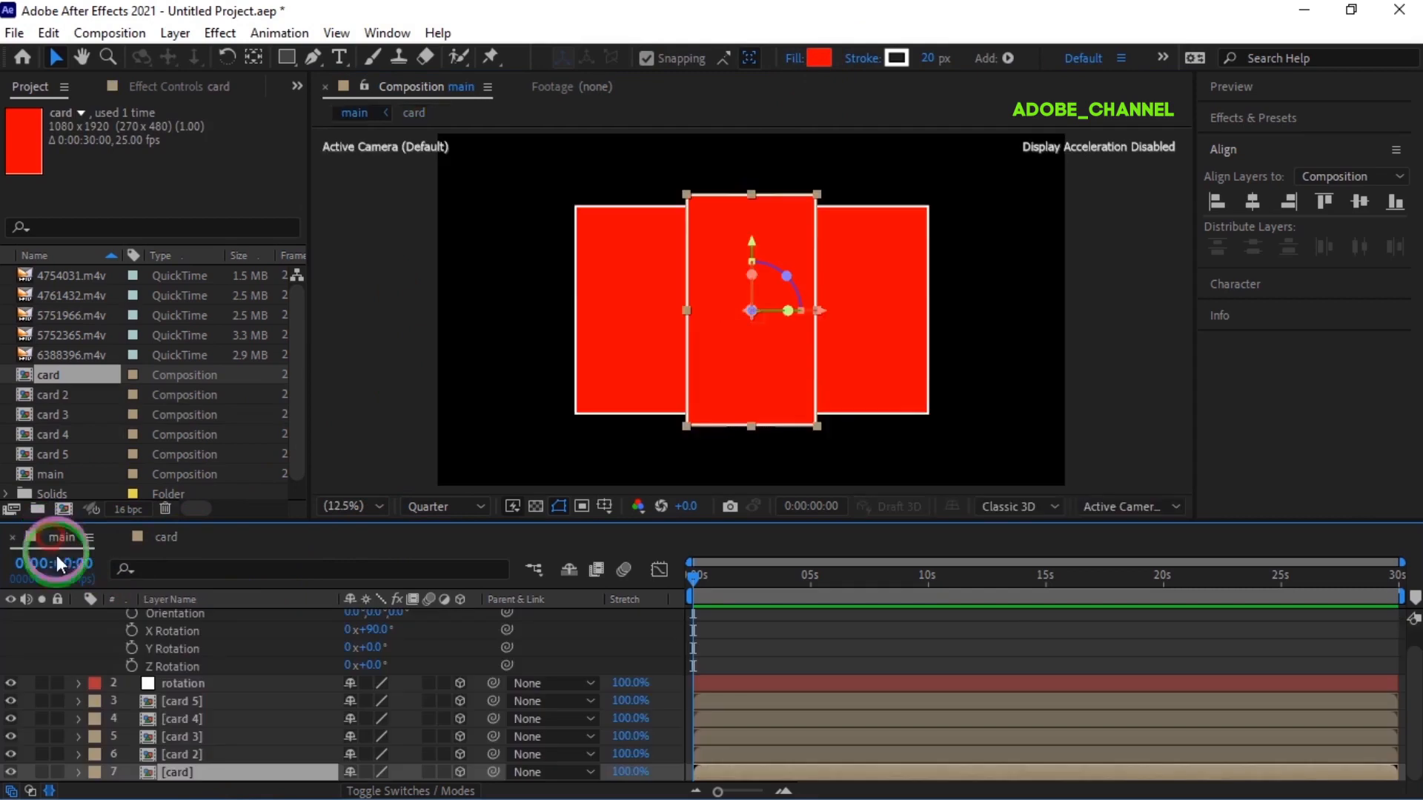
Step: Open the card 2 composition and set its shape's fill color to blue (000CFF)
{"action": "double_click", "coordinate": [194, 753]}
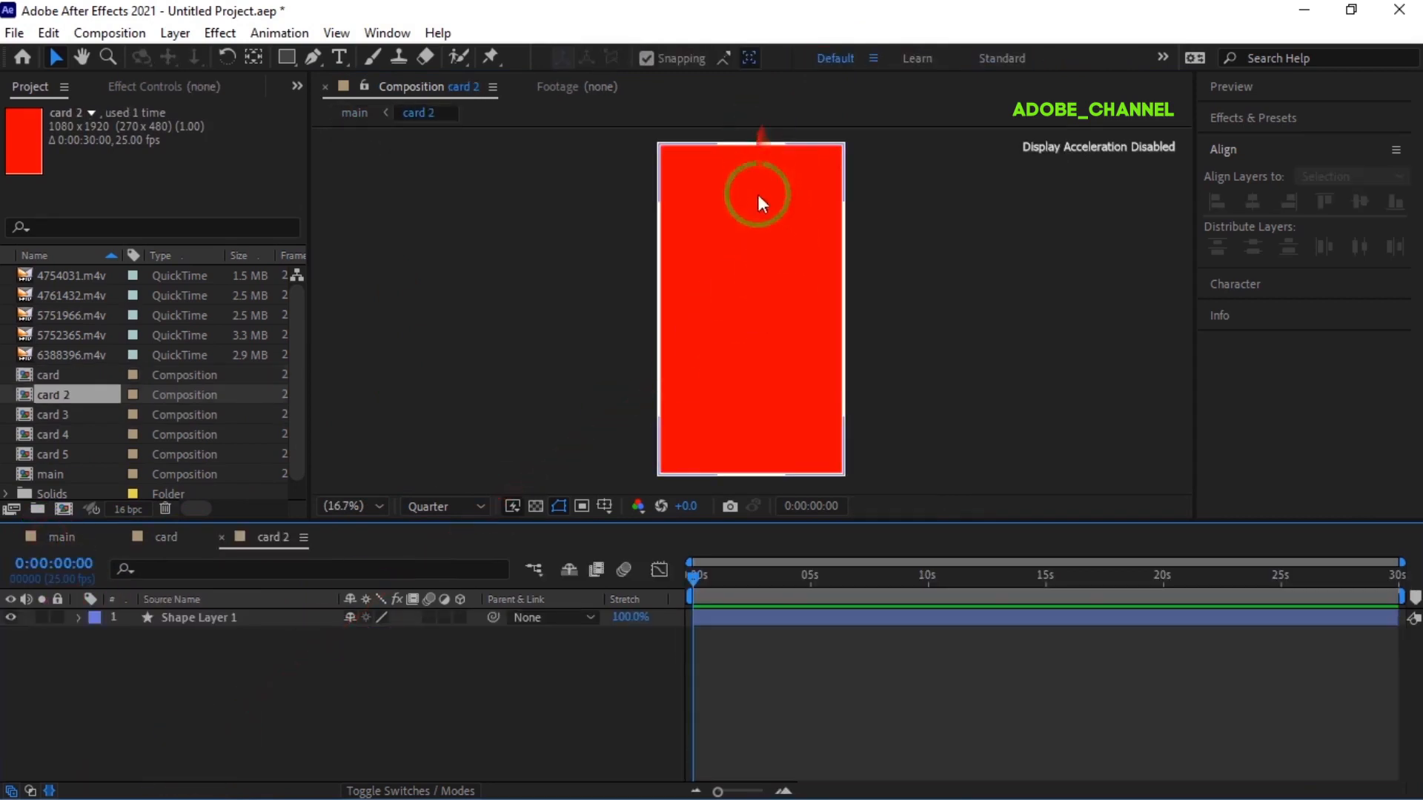
{"action": "left_click", "coordinate": [747, 256]}
{"action": "left_click", "coordinate": [818, 58]}
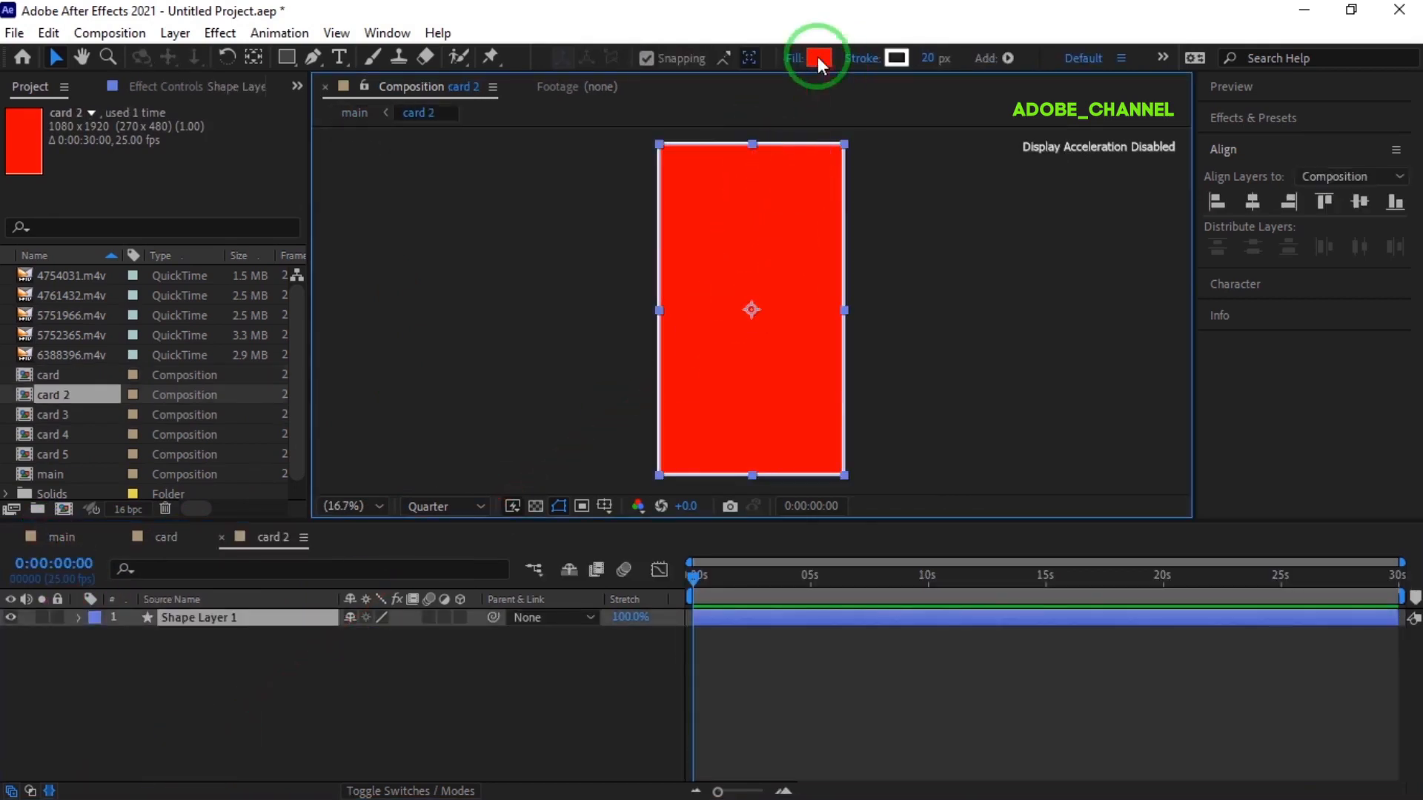
{"action": "left_click", "coordinate": [328, 178]}
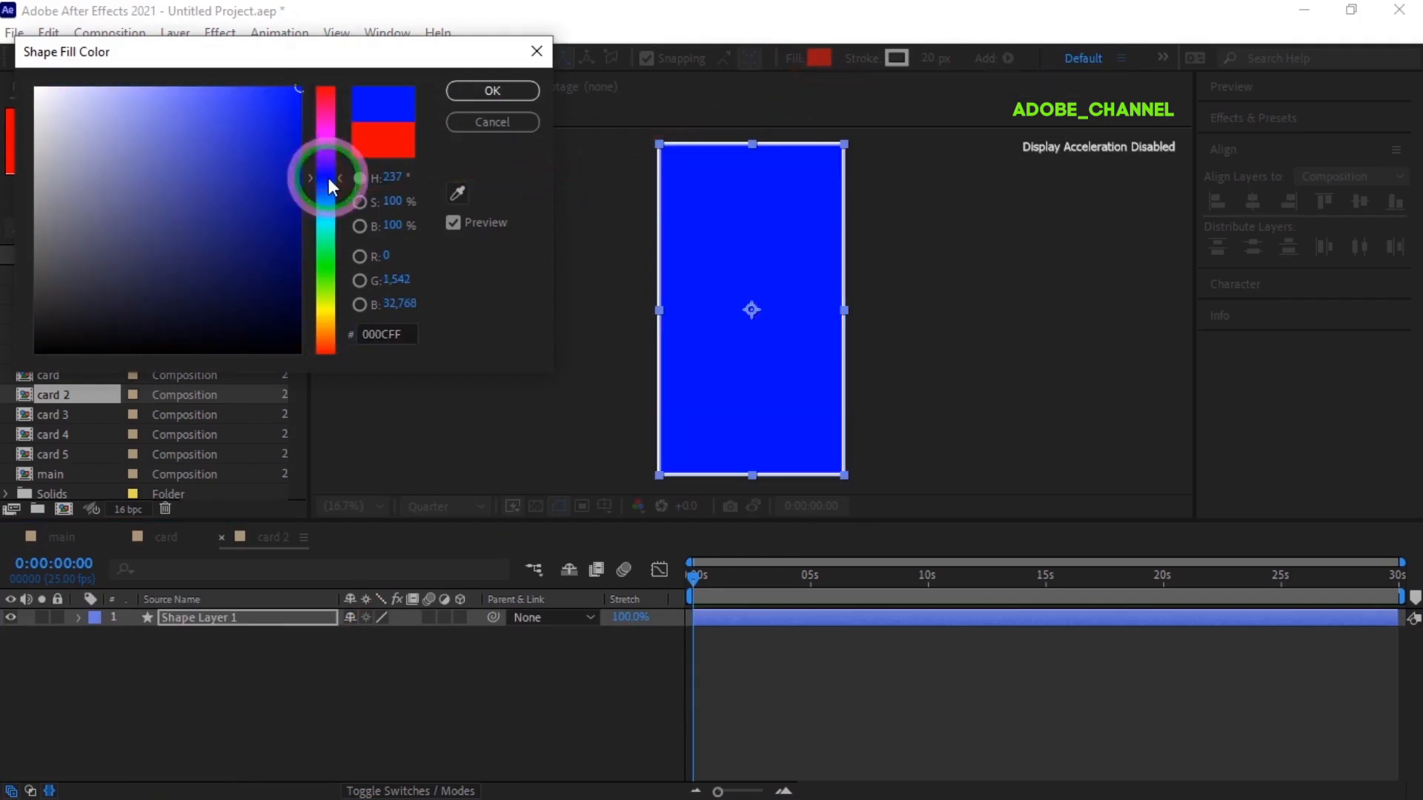
{"action": "left_click", "coordinate": [493, 90]}
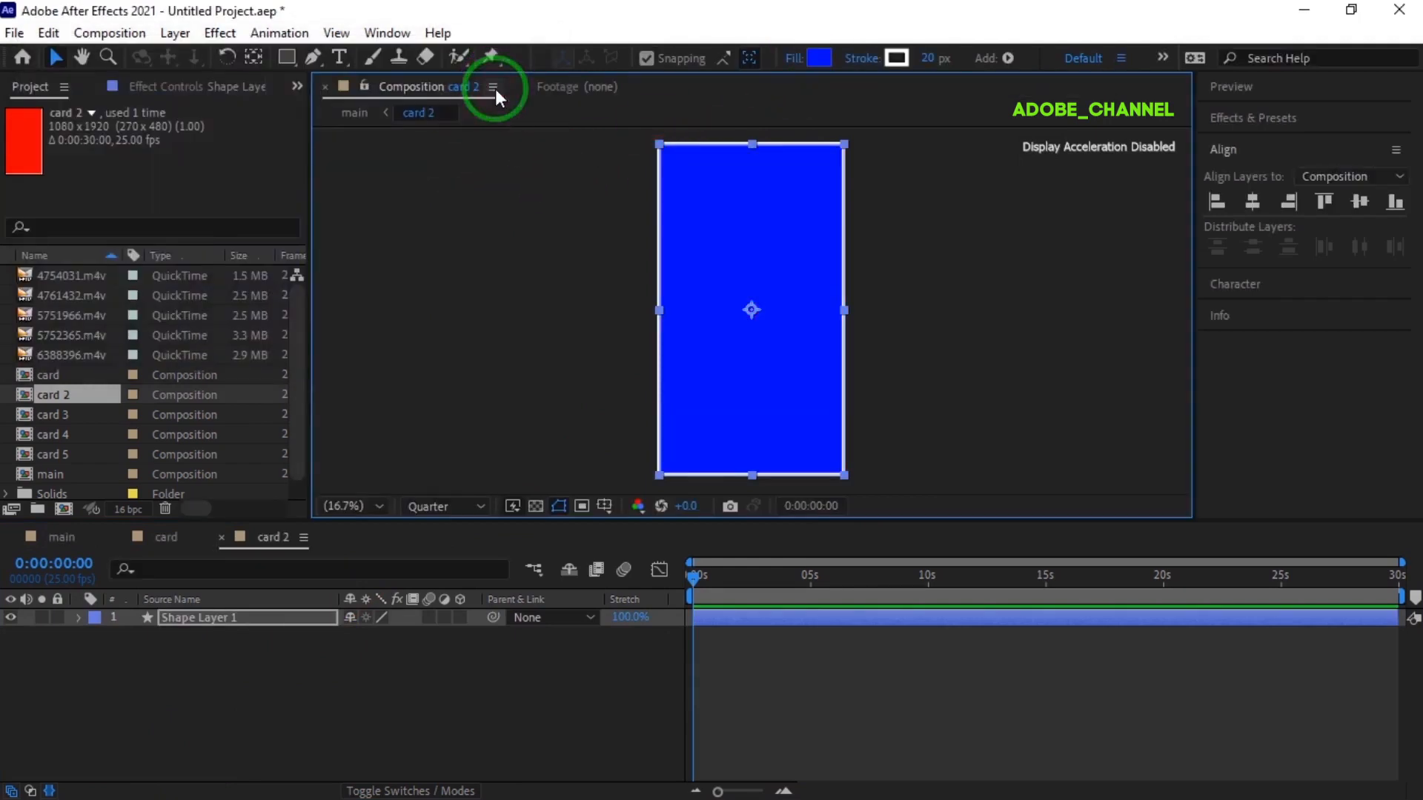
Step: Open the card 3 composition from the main composition and set its shape's fill color to green
{"action": "left_click", "coordinate": [60, 536]}
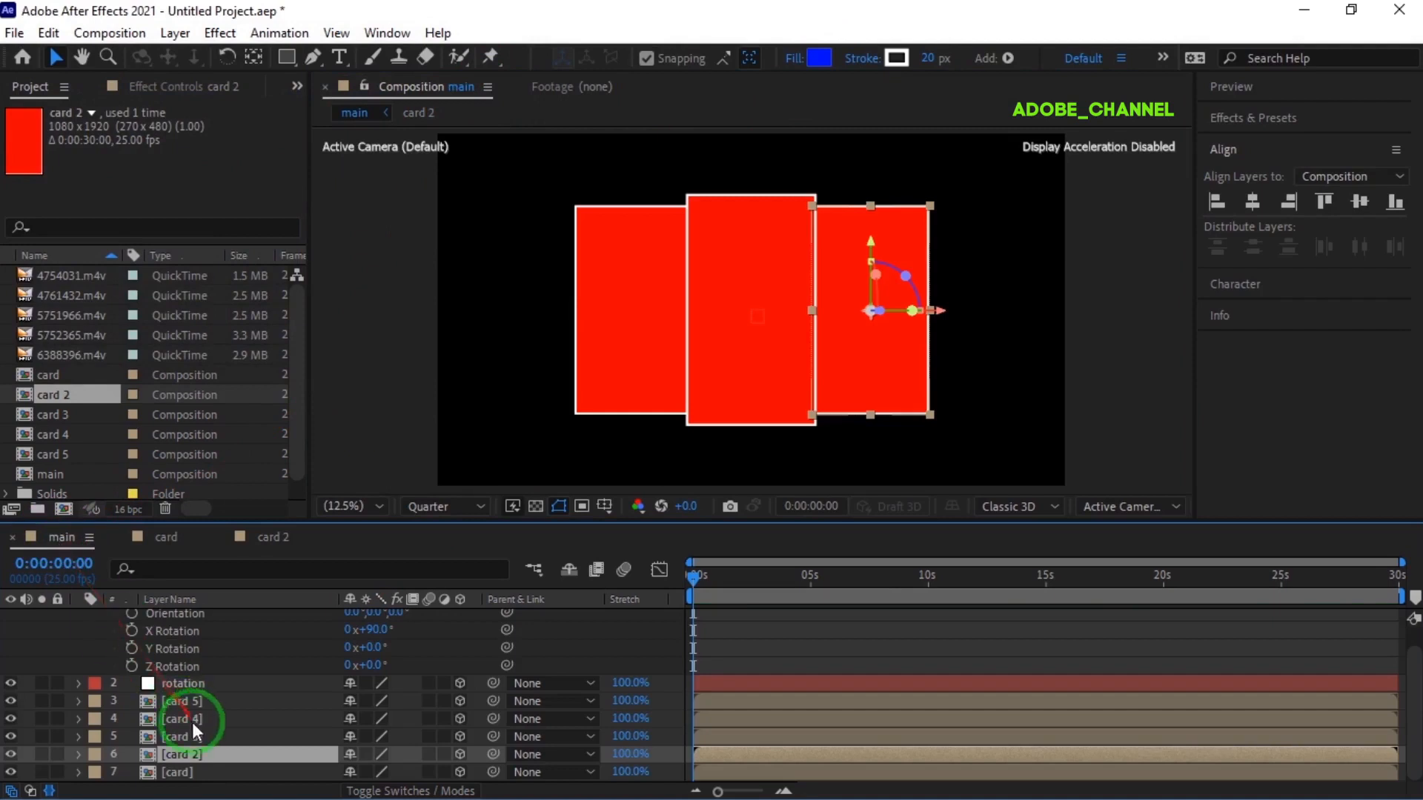
{"action": "double_click", "coordinate": [198, 736]}
{"action": "left_click", "coordinate": [758, 269]}
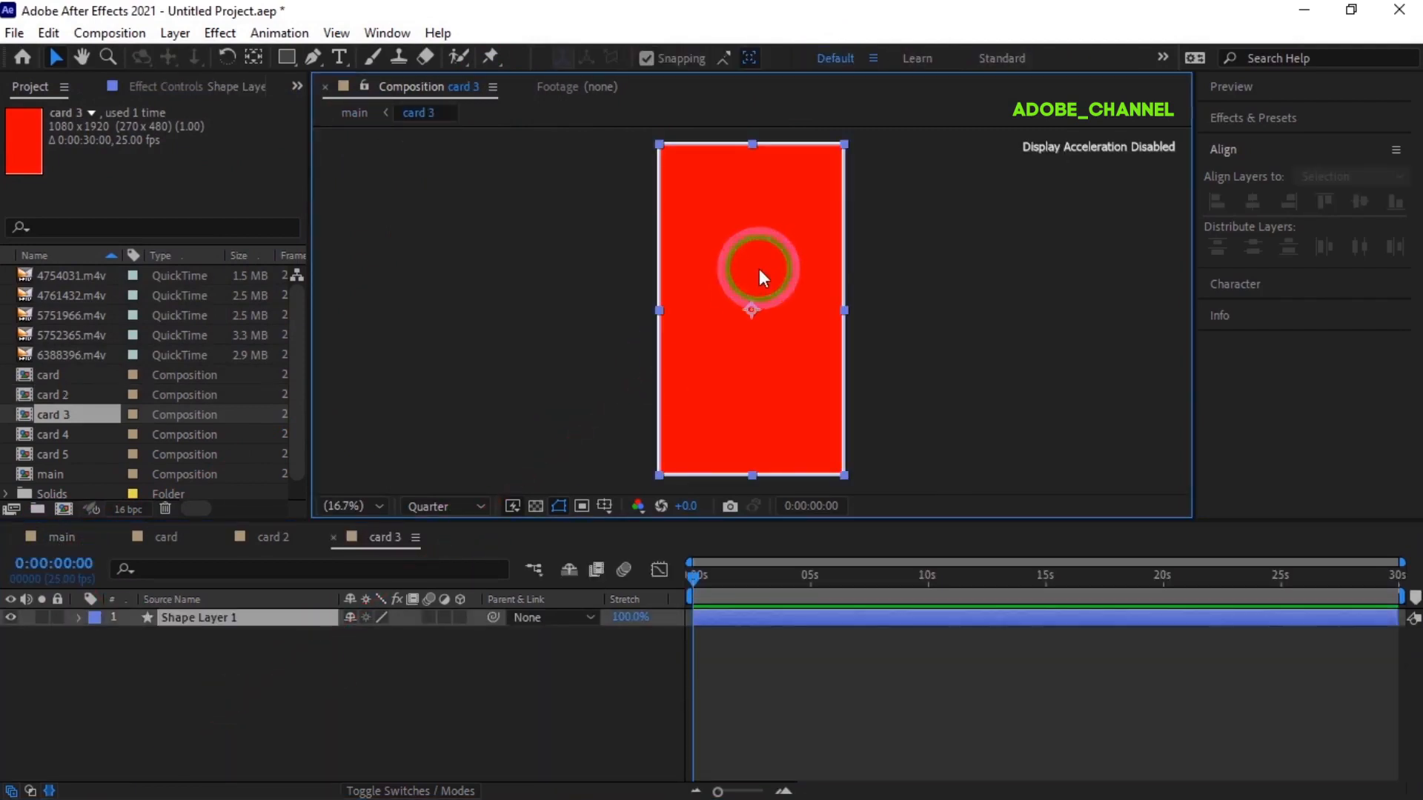
{"action": "left_click", "coordinate": [819, 59]}
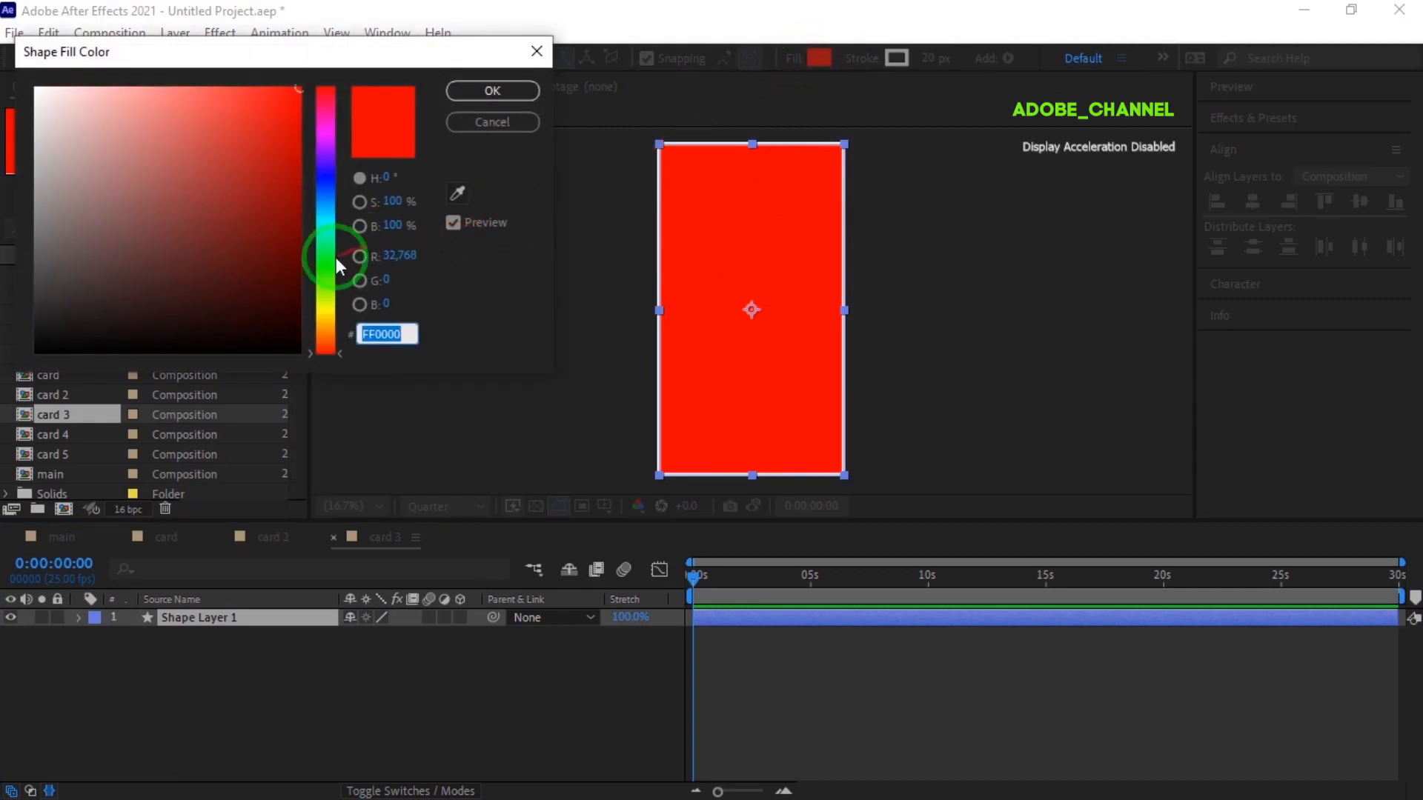
{"action": "left_click", "coordinate": [327, 261]}
{"action": "left_click", "coordinate": [515, 126]}
{"action": "left_click", "coordinate": [504, 90]}
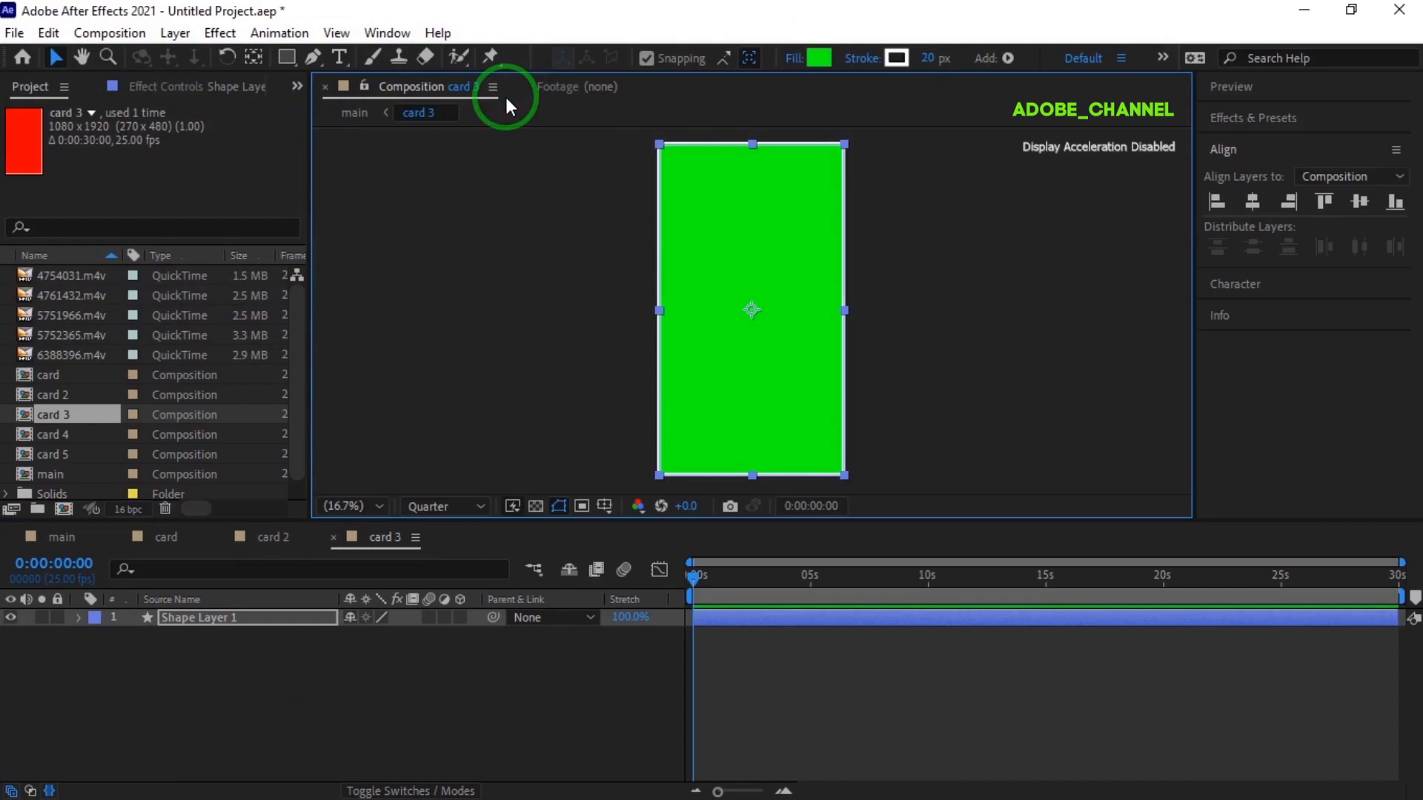
Step: Open the card 4 composition from the main composition and set its shape's fill color to teal (07928A)
{"action": "left_click", "coordinate": [60, 537]}
{"action": "left_click", "coordinate": [197, 732]}
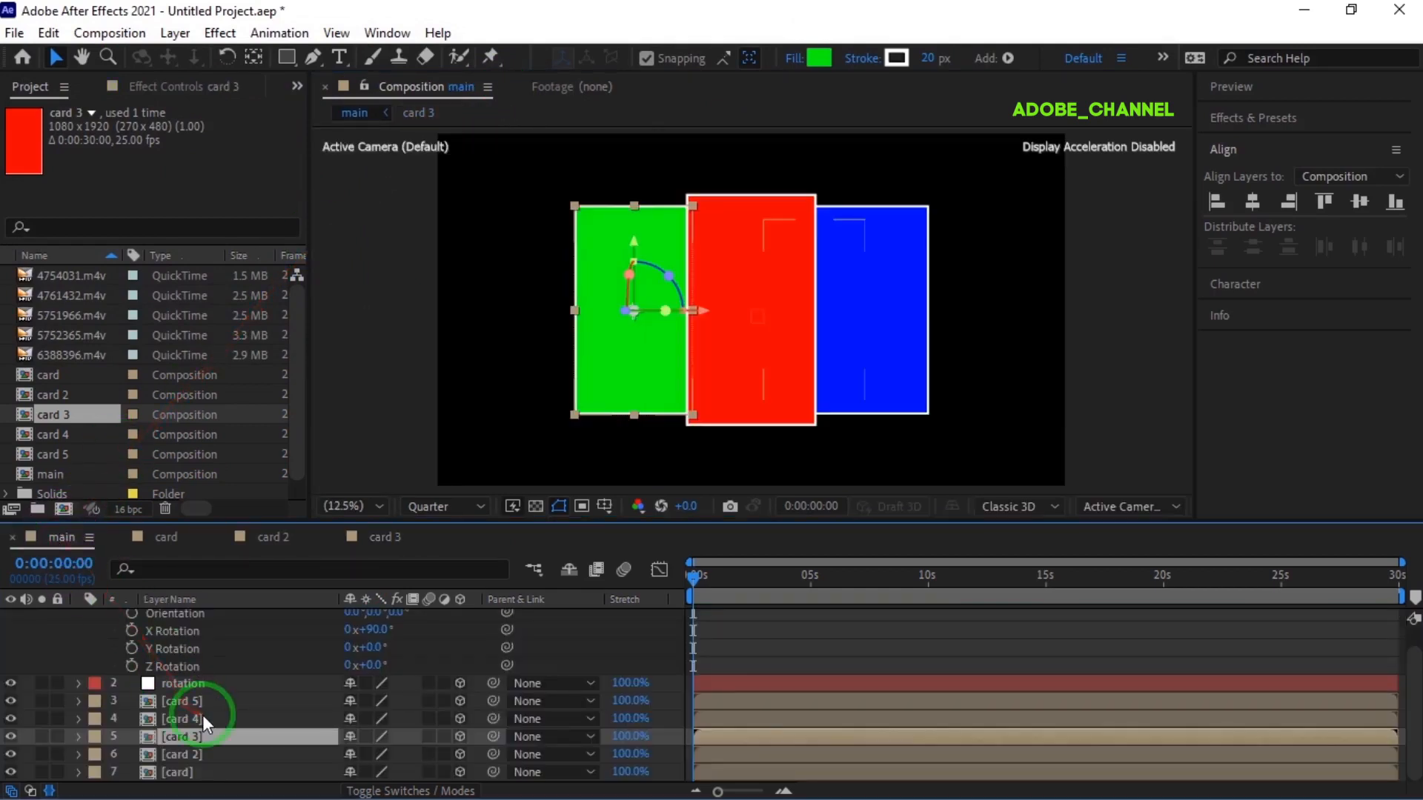
{"action": "left_click", "coordinate": [200, 719]}
{"action": "double_click", "coordinate": [206, 715]}
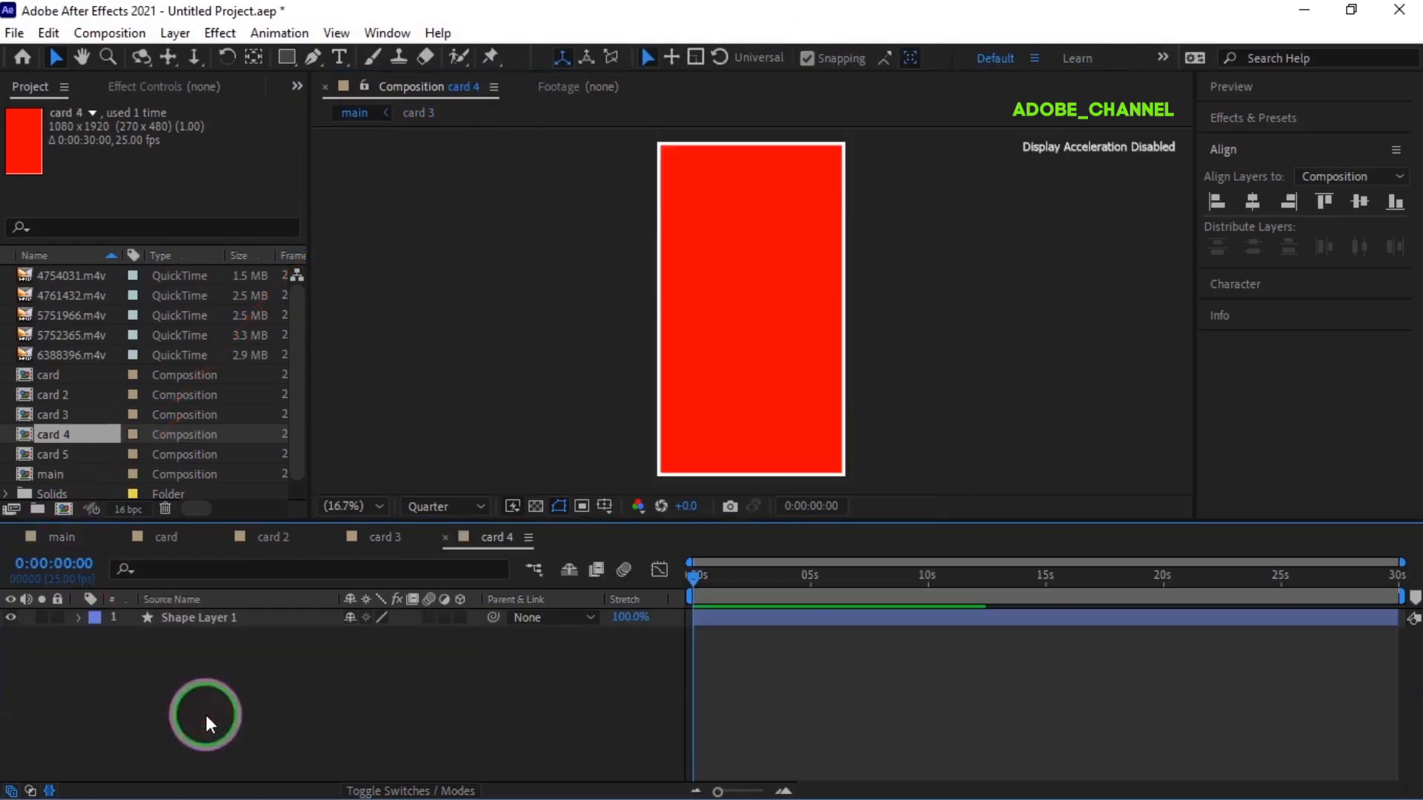
{"action": "left_click", "coordinate": [744, 331]}
{"action": "left_click", "coordinate": [820, 57]}
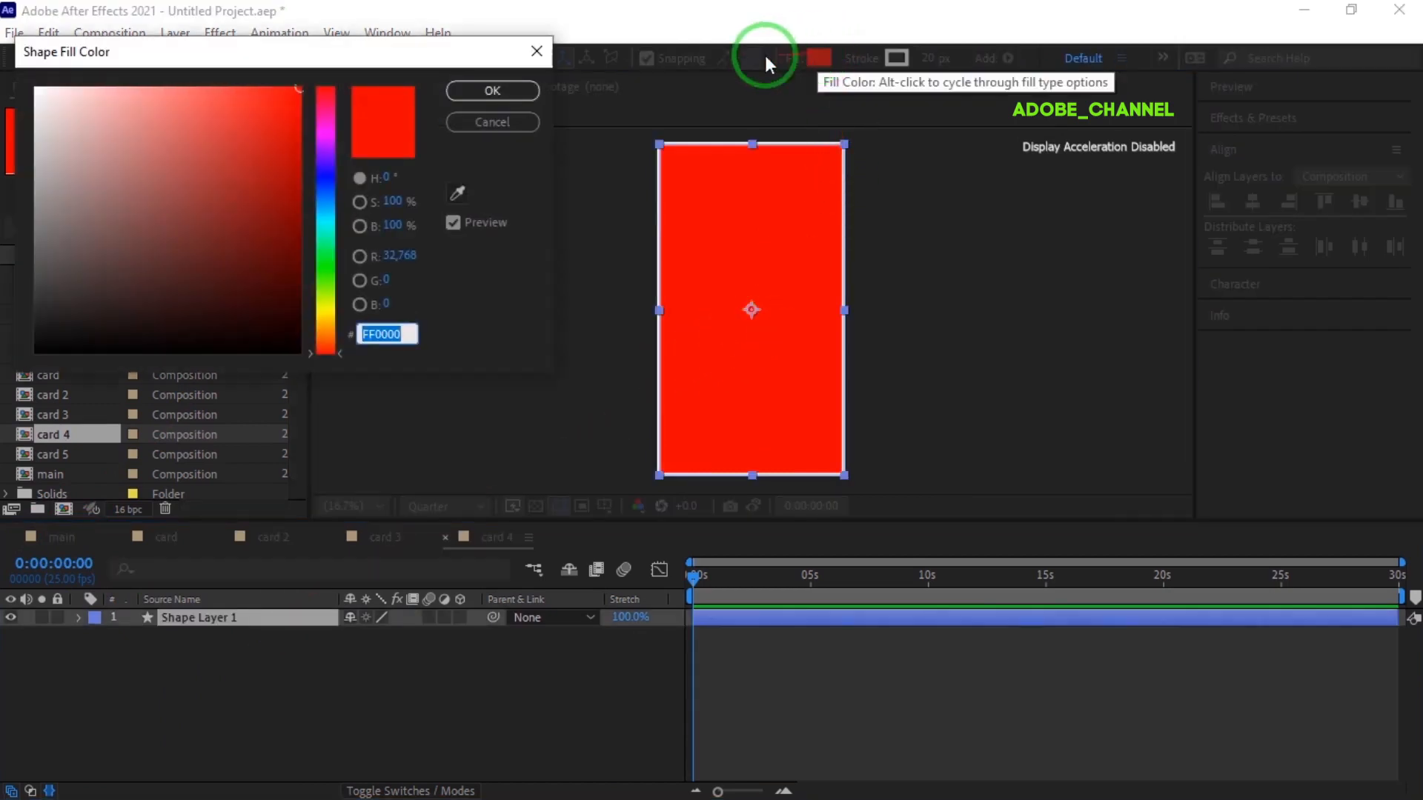
{"action": "left_click", "coordinate": [323, 223]}
{"action": "left_click_drag", "start_coordinate": [286, 238], "coordinate": [286, 200]}
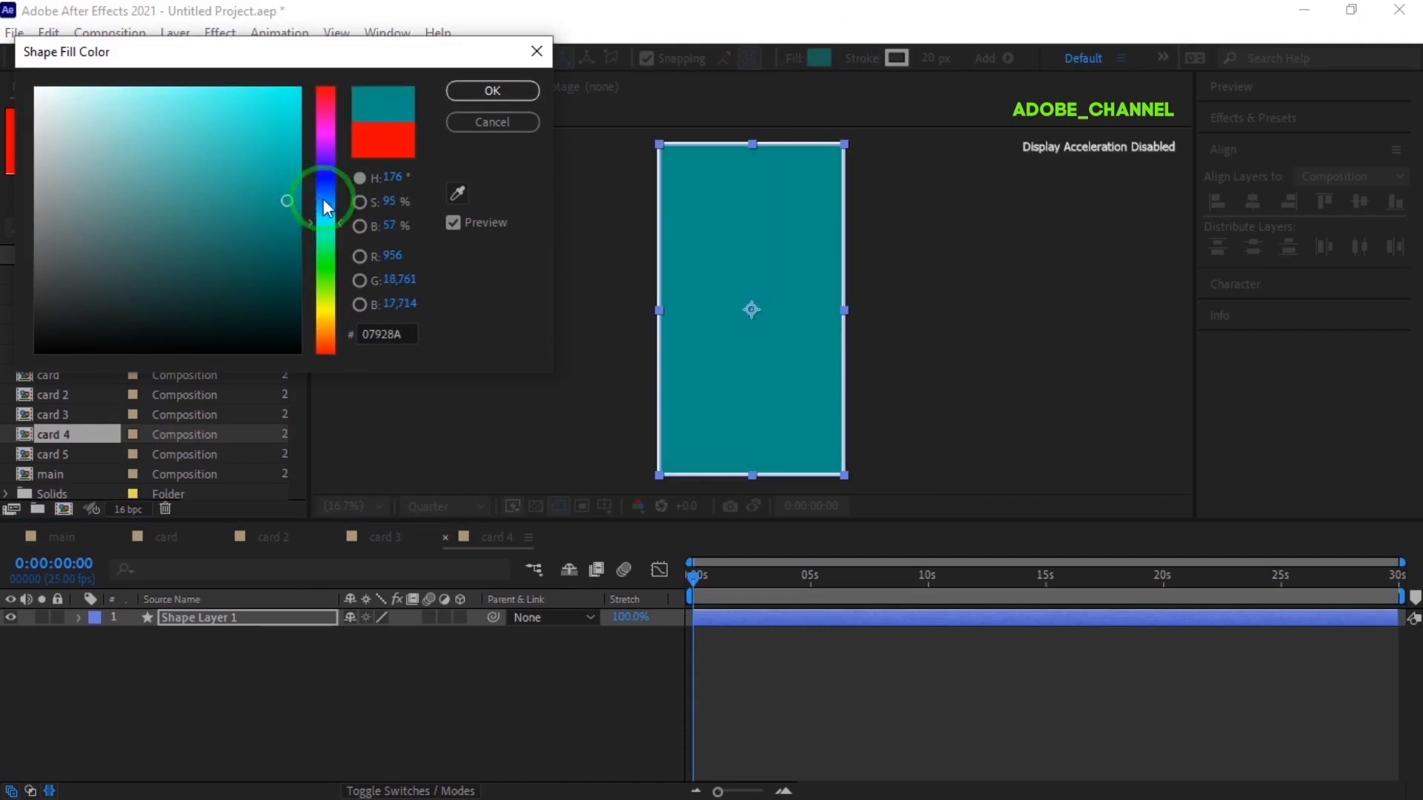
{"action": "left_click", "coordinate": [492, 90]}
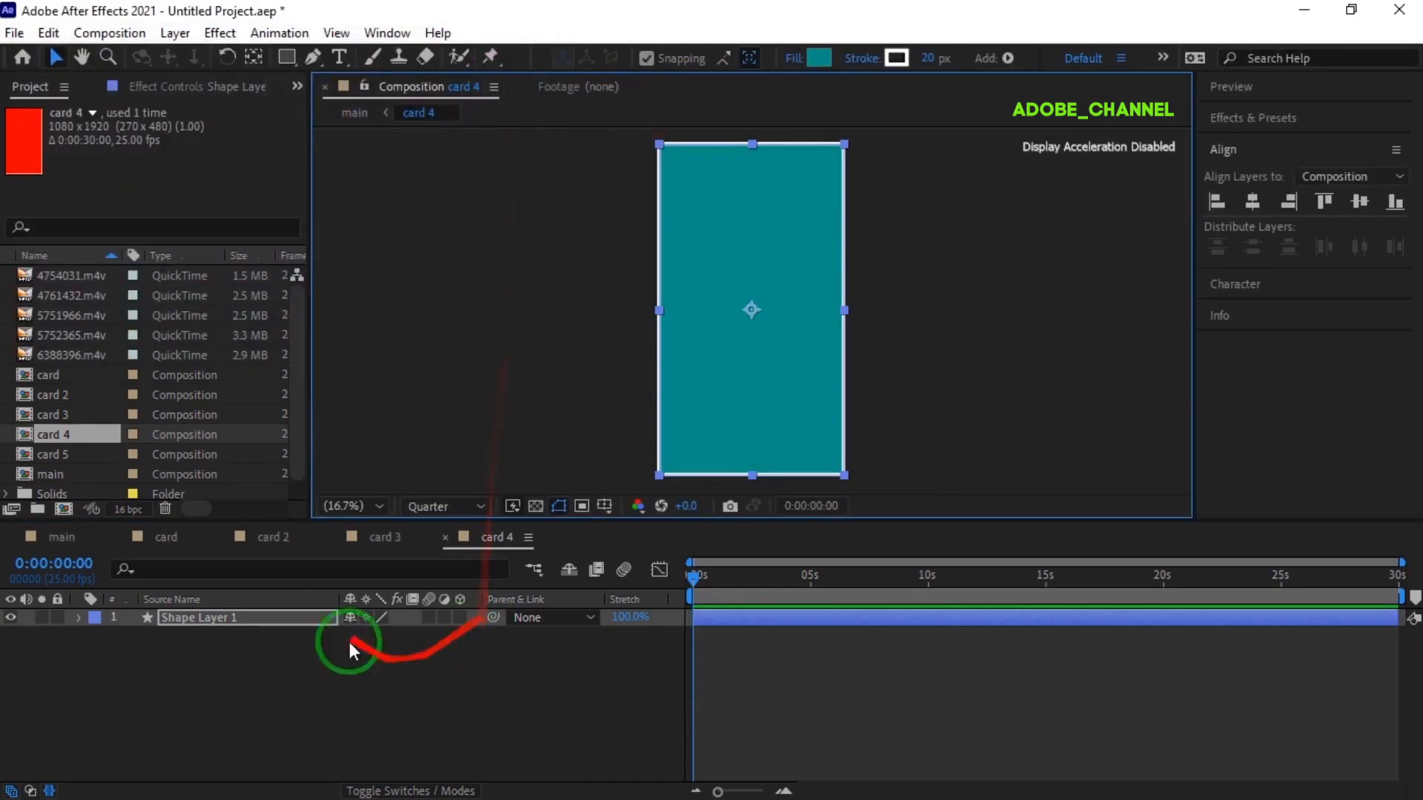
Step: Open the card 5 composition from the main composition and set its shape's fill color to magenta (F608EE)
{"action": "left_click", "coordinate": [56, 541]}
{"action": "left_click", "coordinate": [194, 722]}
{"action": "double_click", "coordinate": [206, 696]}
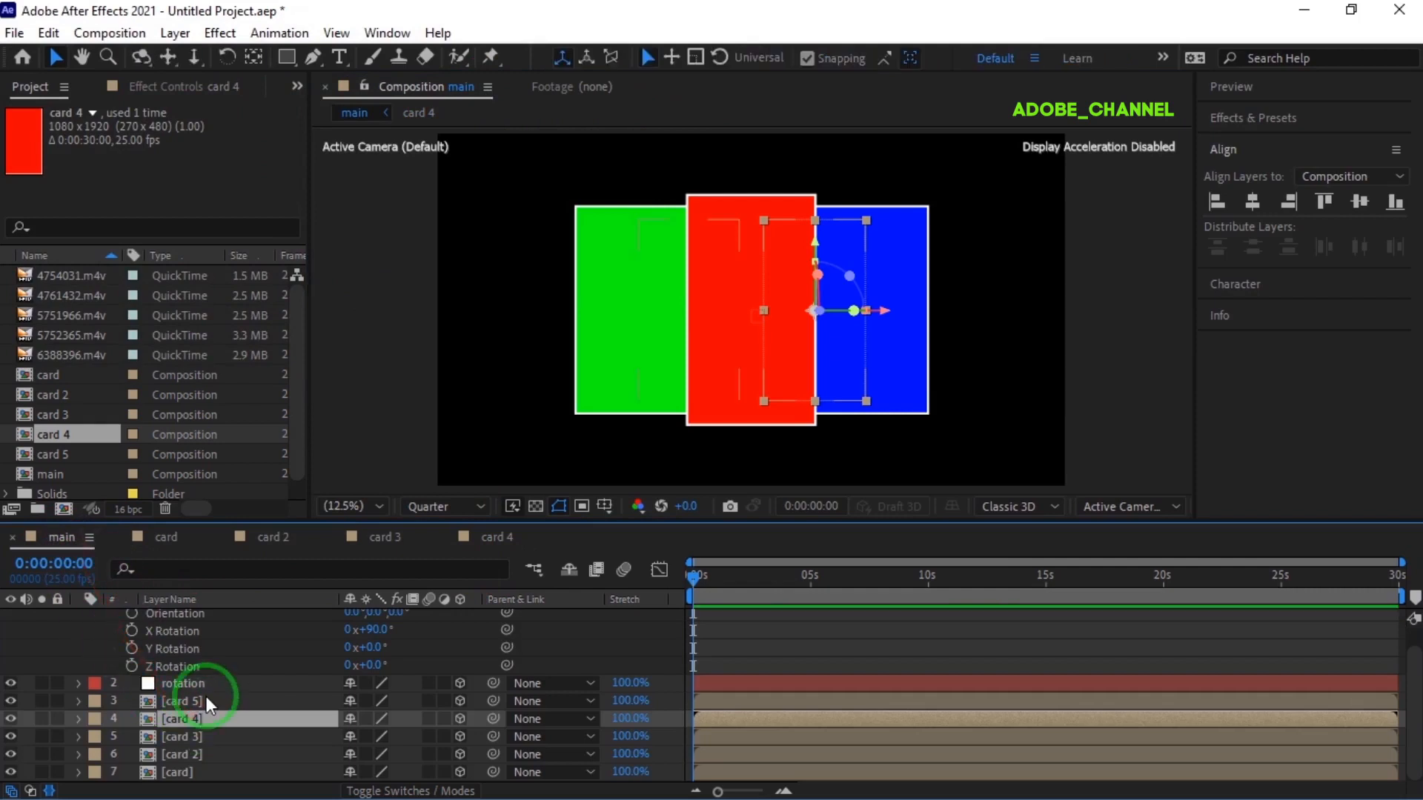
{"action": "left_click", "coordinate": [762, 313]}
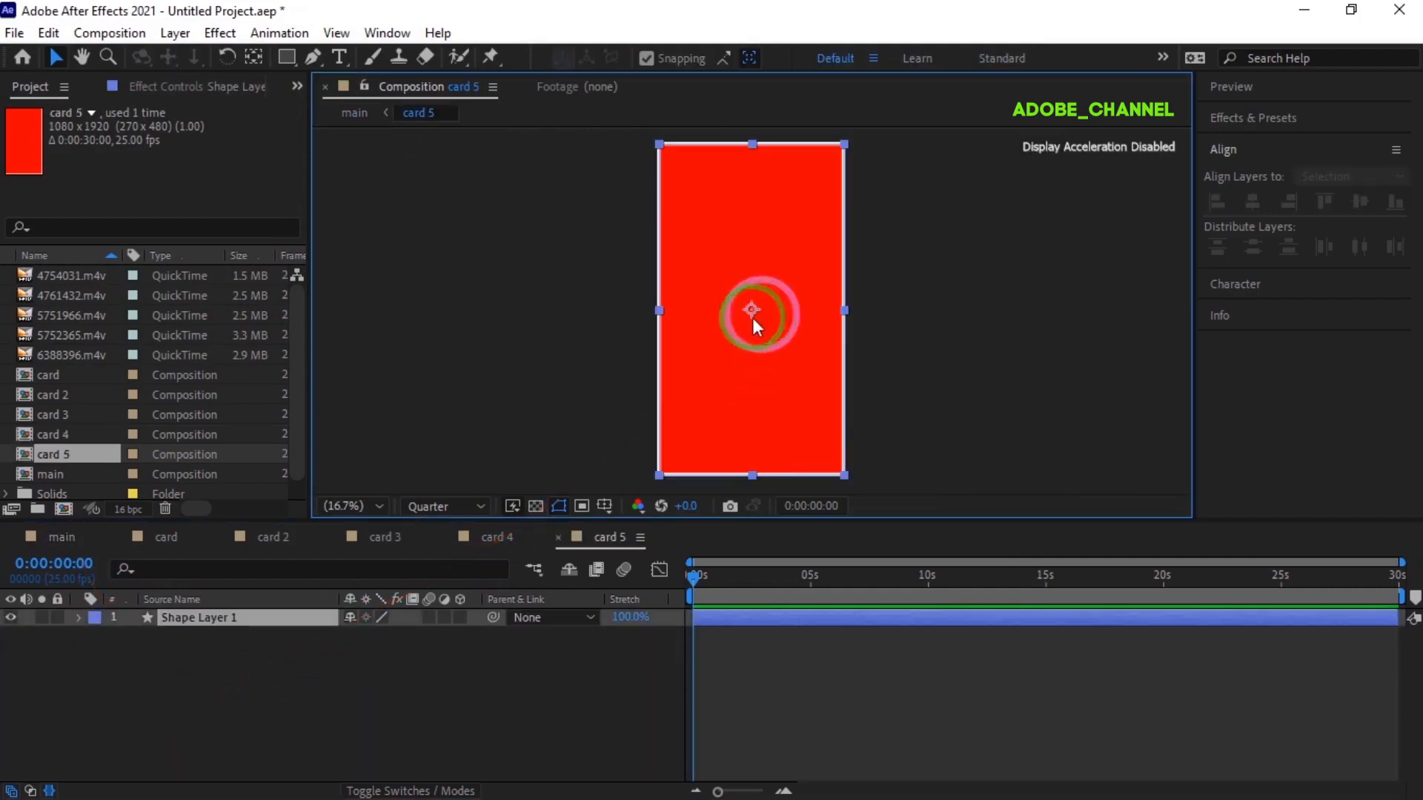
{"action": "left_click", "coordinate": [818, 58]}
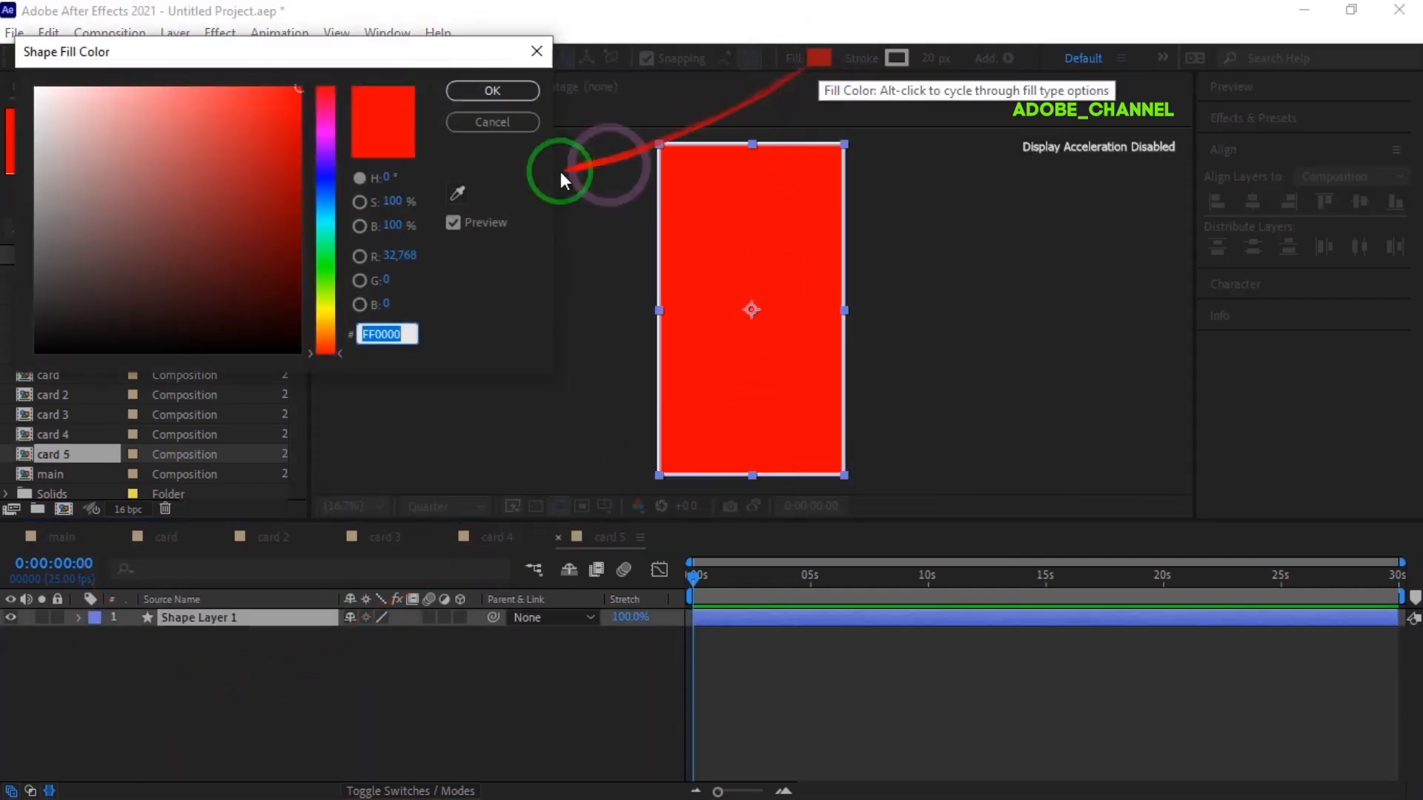
{"action": "left_click", "coordinate": [327, 130]}
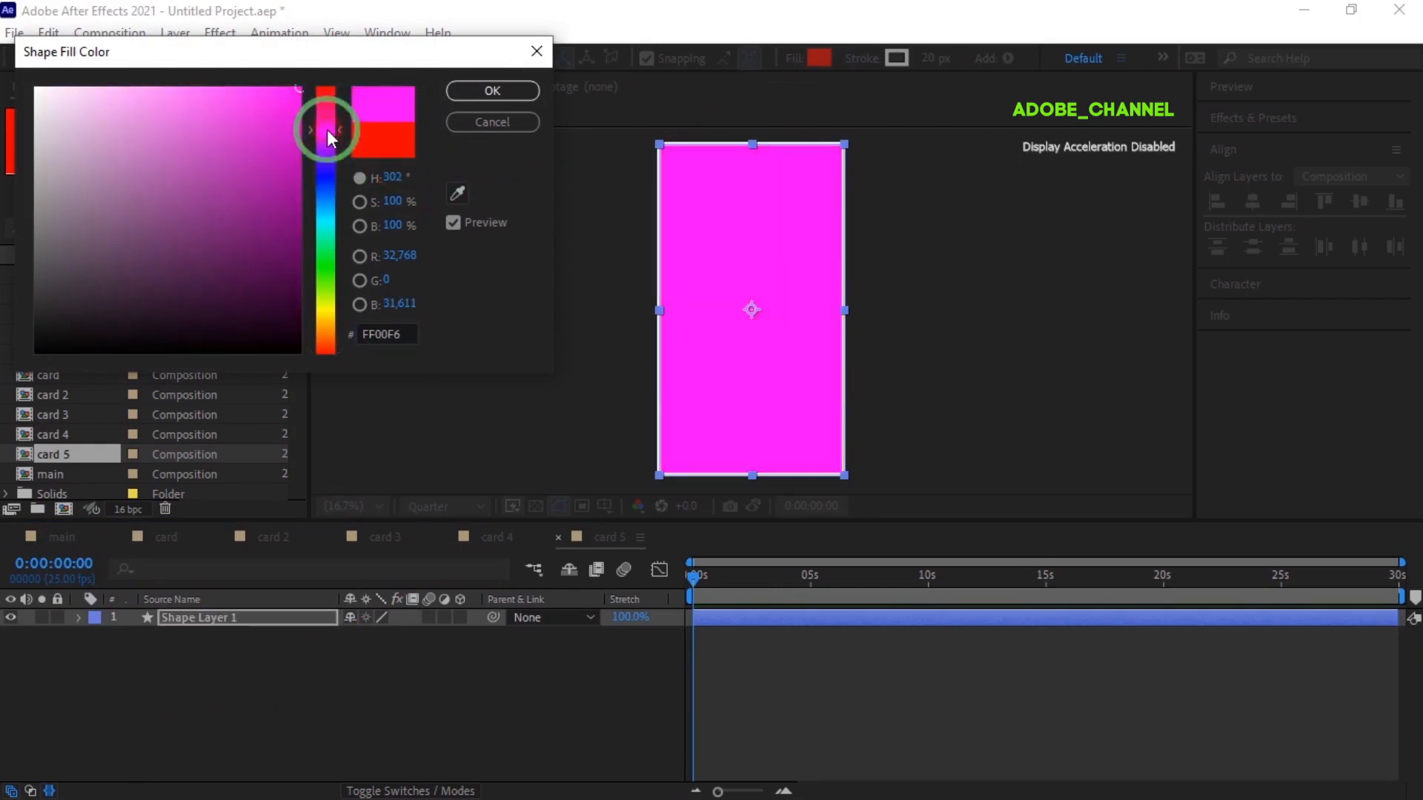
{"action": "left_click", "coordinate": [292, 95]}
{"action": "left_click", "coordinate": [469, 92]}
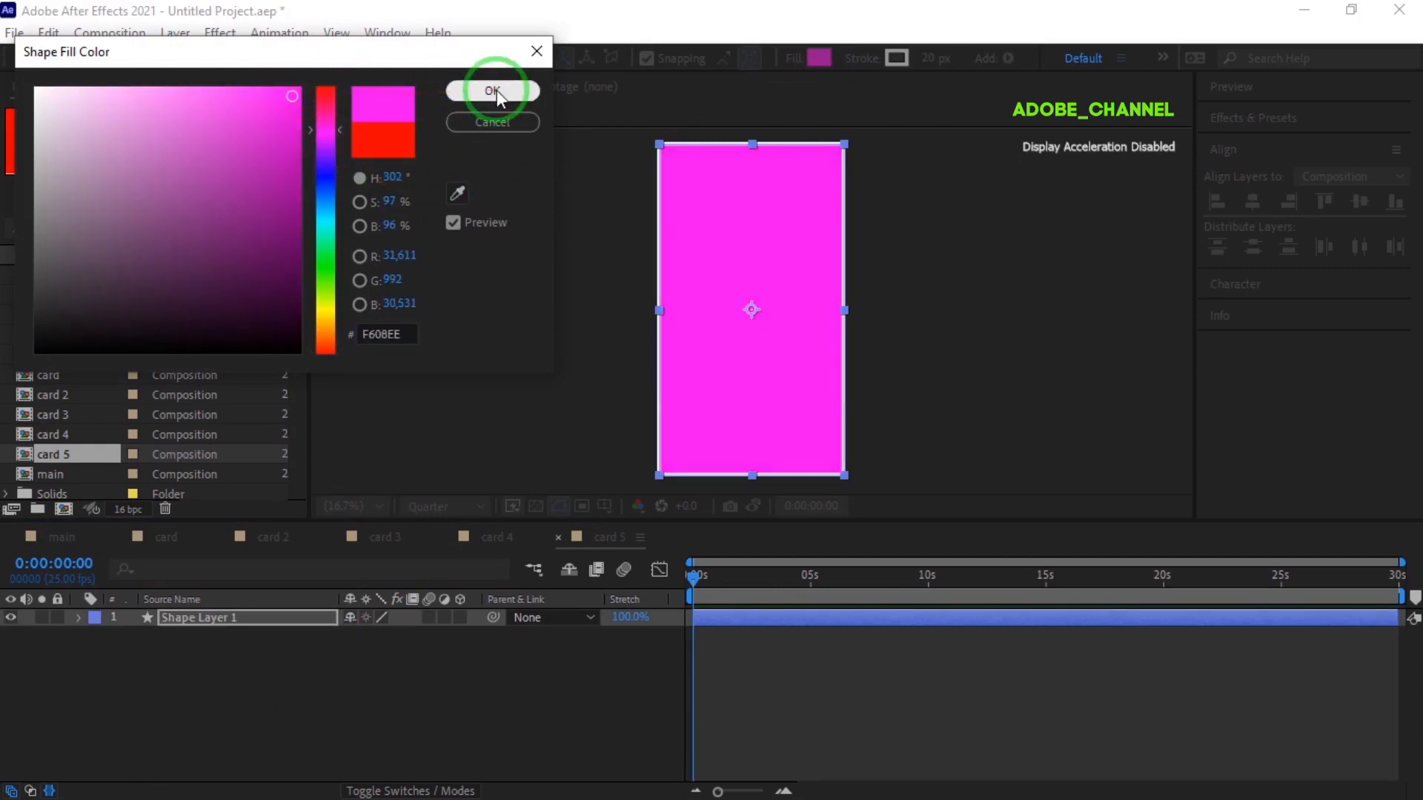
{"action": "left_click", "coordinate": [497, 91]}
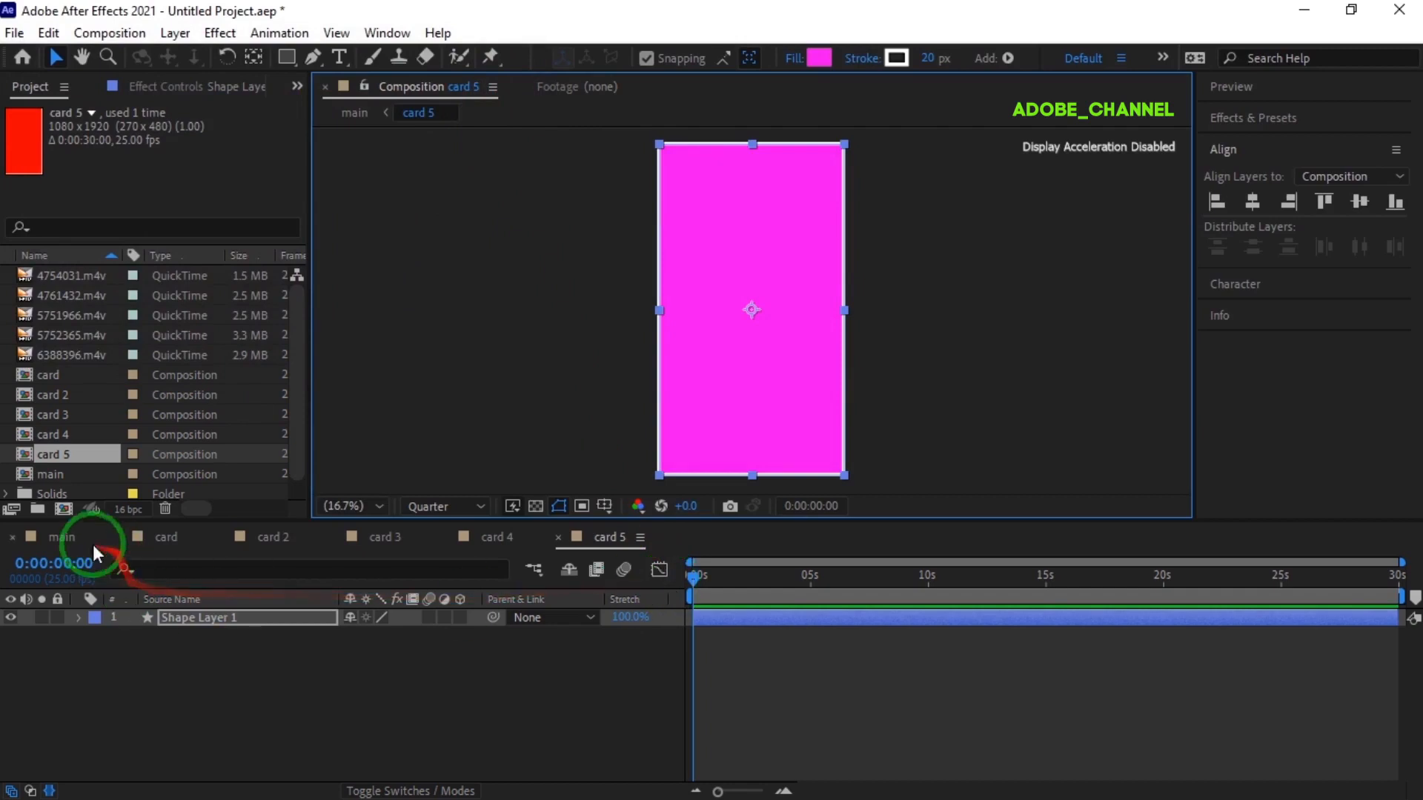
Step: In the main composition, collapse Shape Layer 1's properties and parent all five card layers to the rotation null
{"action": "left_click", "coordinate": [53, 536]}
{"action": "scroll", "coordinate": [247, 697], "scroll_direction": "up", "scroll_amount": 1}
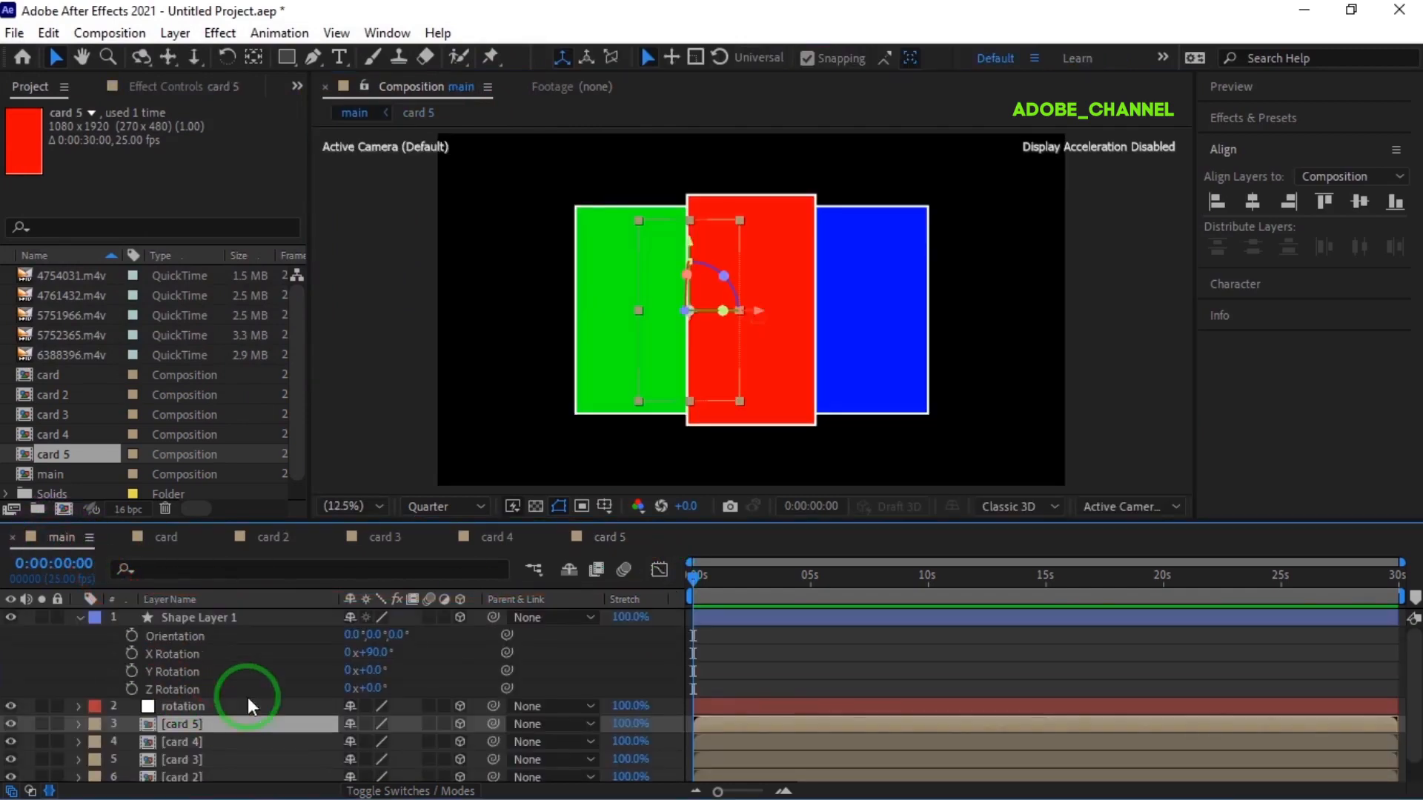
{"action": "left_click", "coordinate": [78, 618]}
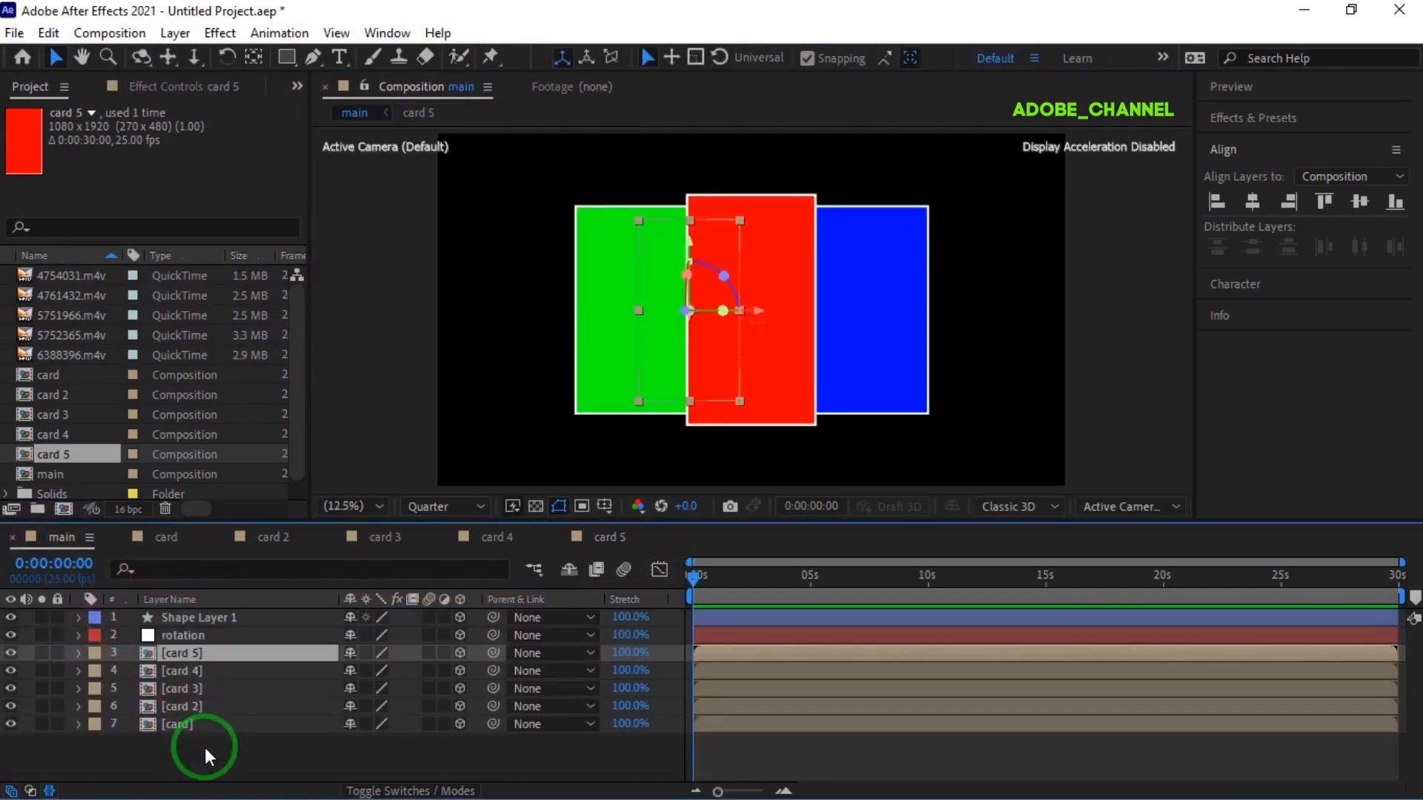
{"action": "left_click_drag", "start_coordinate": [205, 747], "coordinate": [227, 653]}
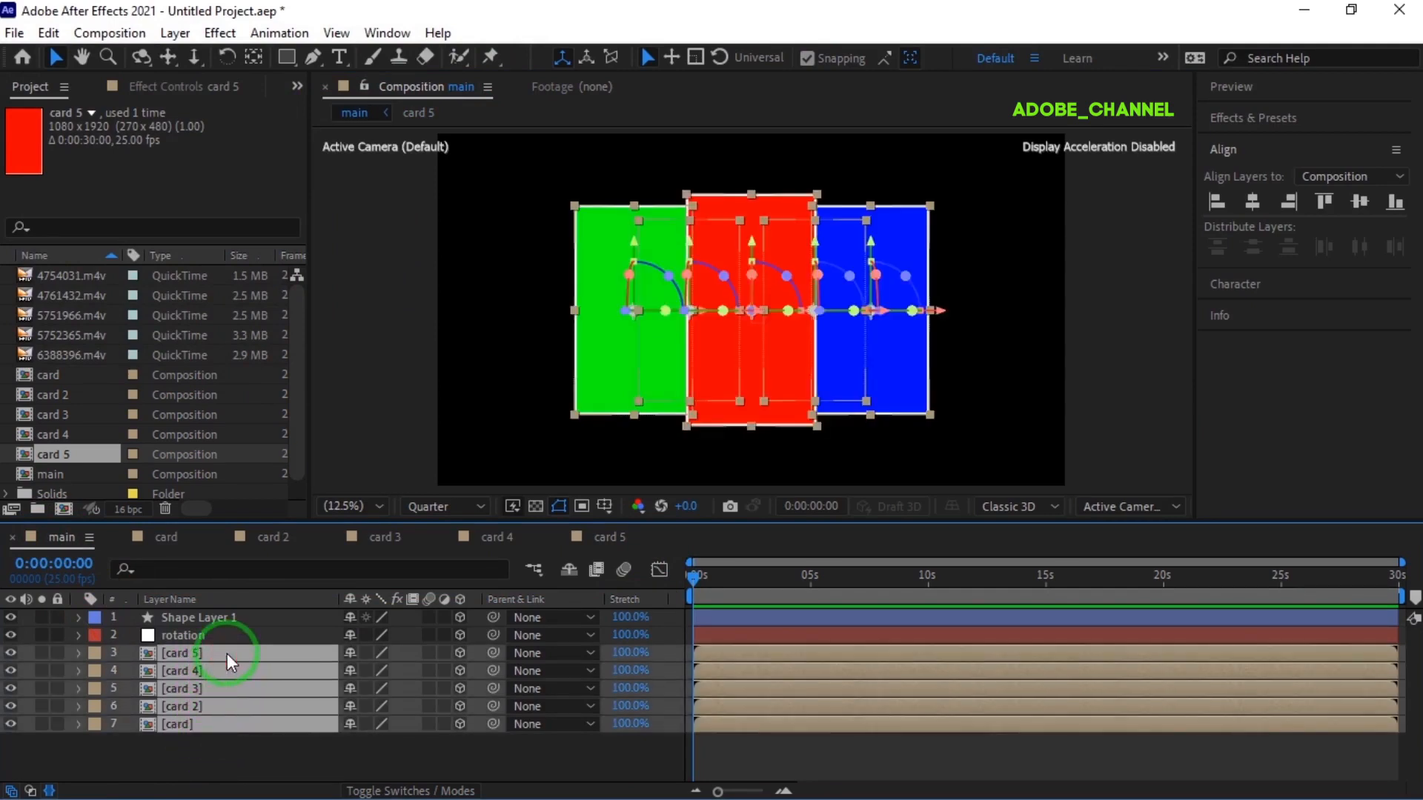
{"action": "left_click_drag", "start_coordinate": [494, 657], "coordinate": [197, 633]}
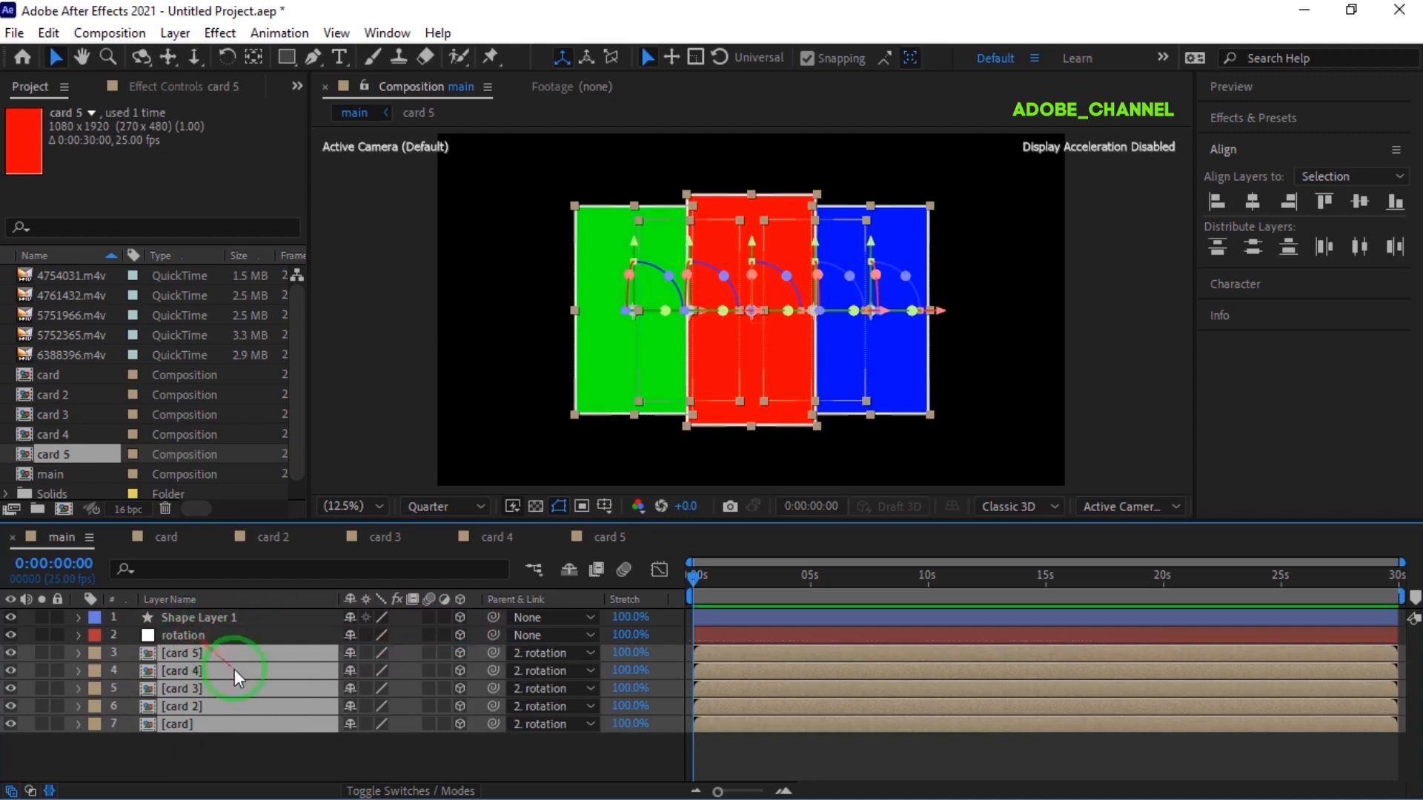
Step: Set the auto-orientation of all five card layers to Orient Towards Camera
{"action": "right_click", "coordinate": [254, 694]}
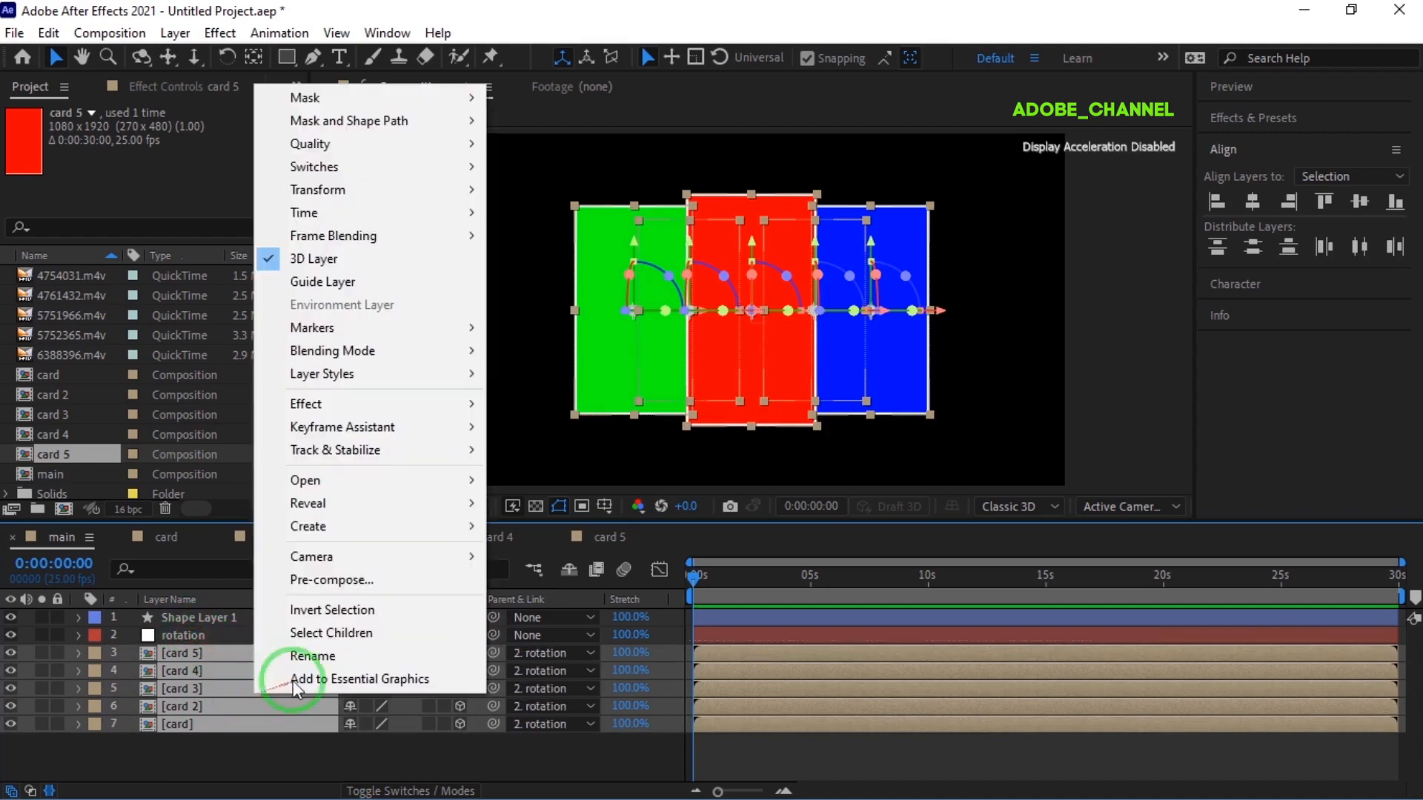
{"action": "mouse_move", "coordinate": [470, 190]}
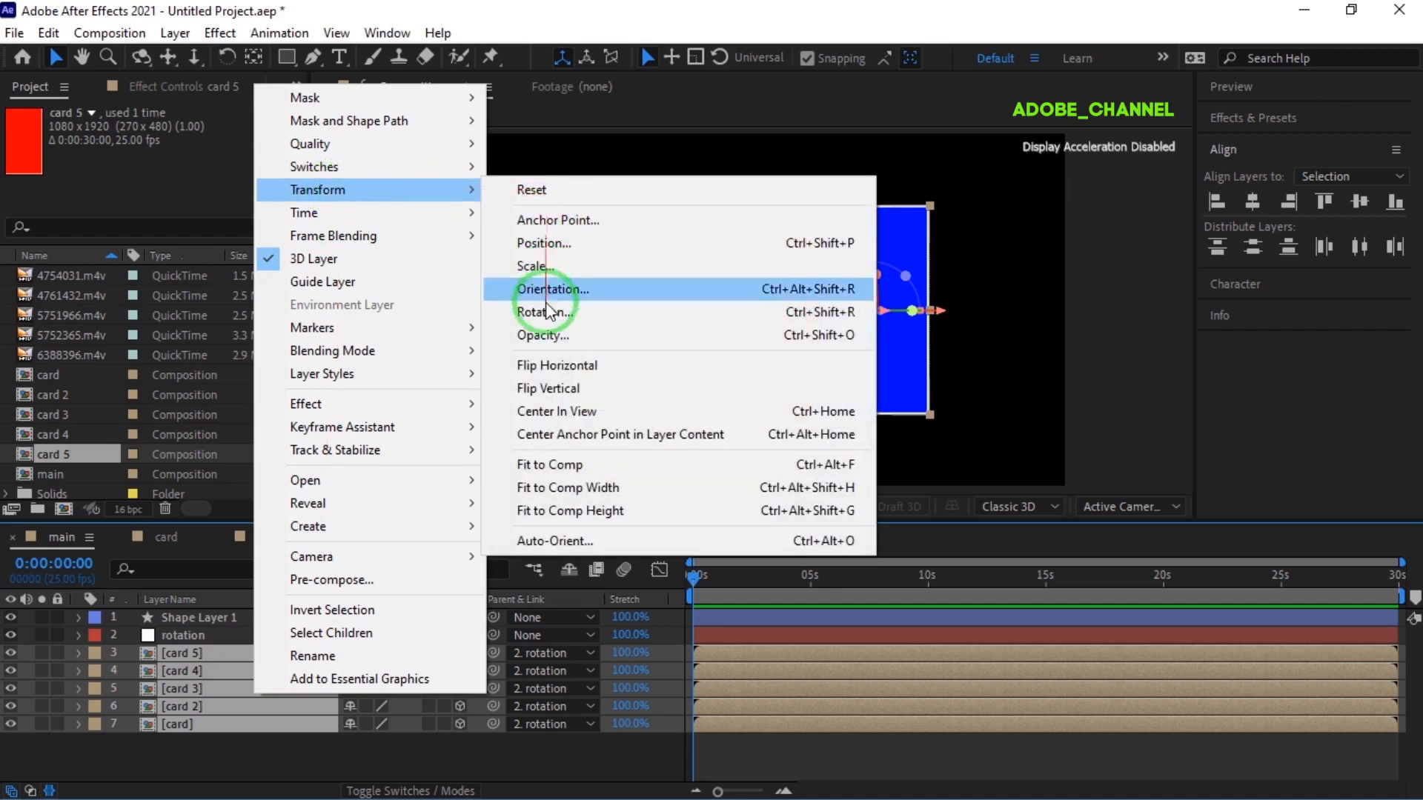
{"action": "left_click", "coordinate": [548, 541]}
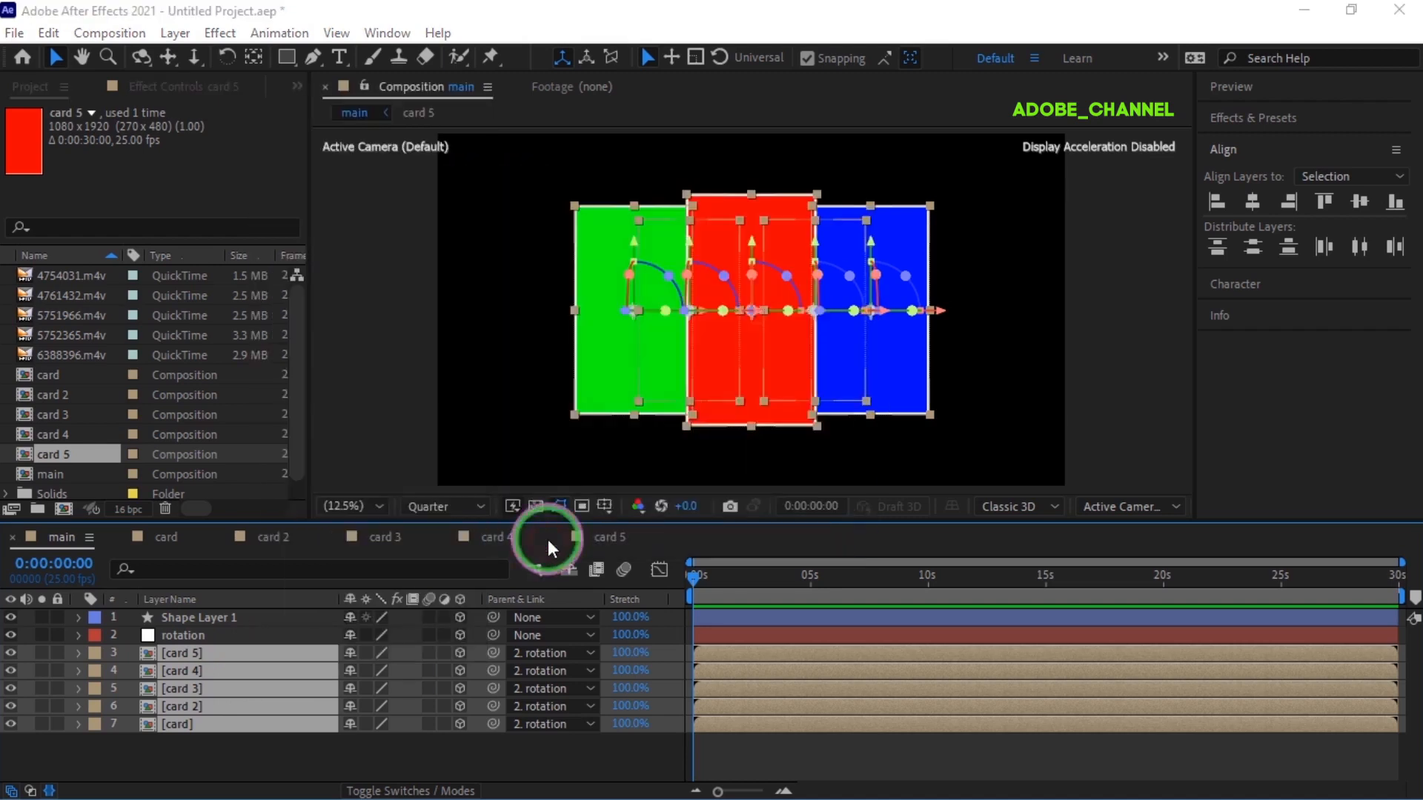
{"action": "left_click", "coordinate": [545, 404]}
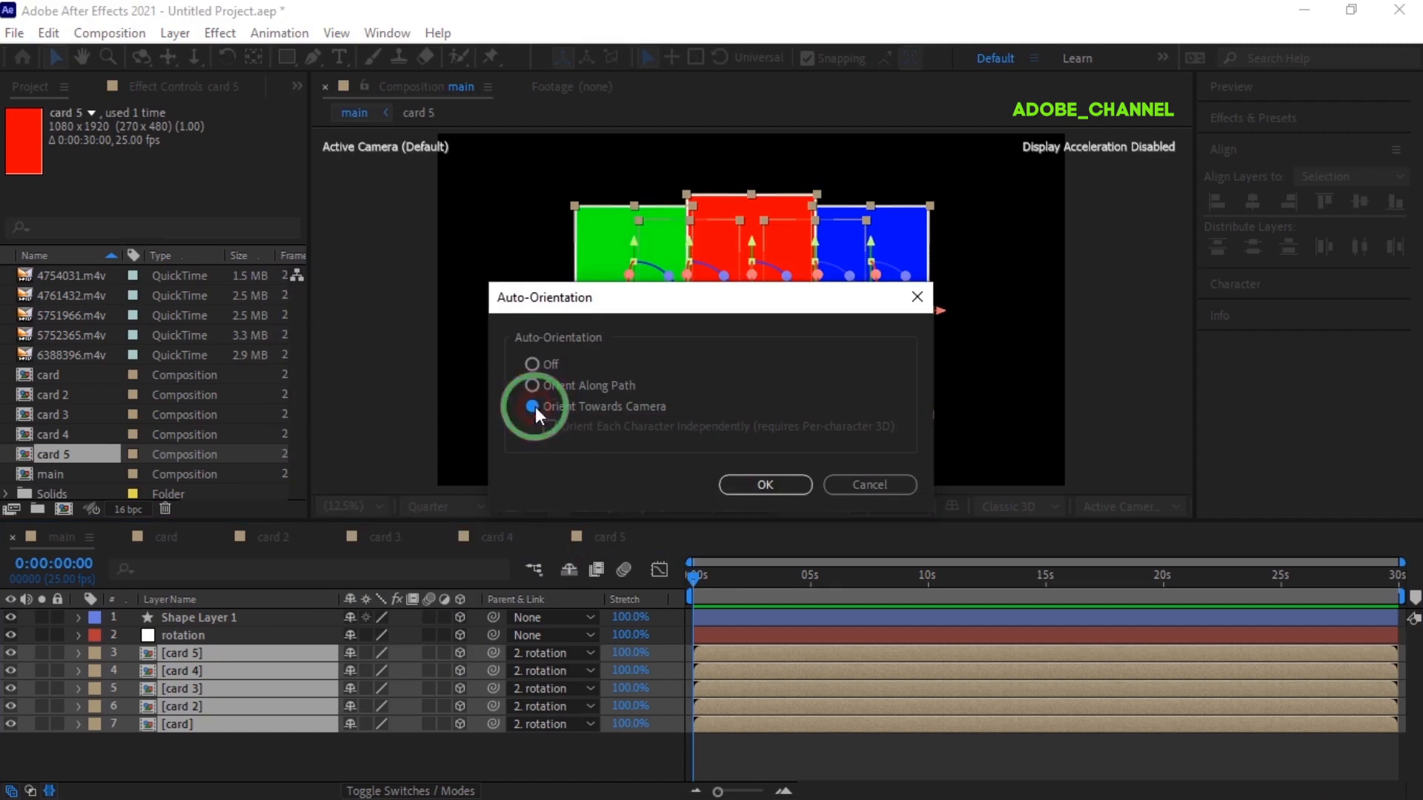
{"action": "left_click", "coordinate": [777, 485]}
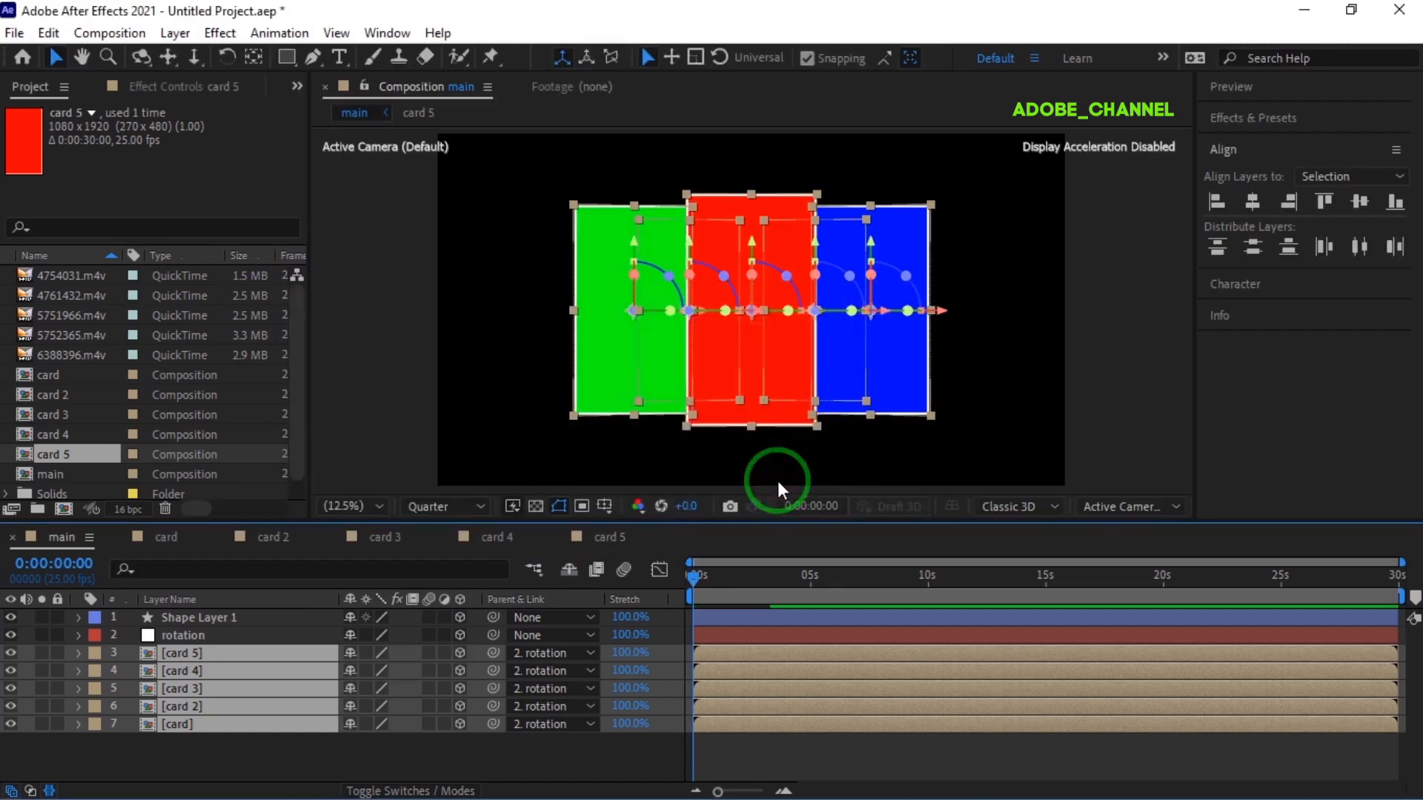
Step: Reveal the rotation null's rotation properties and start keyframing its Y Rotation at 0 seconds
{"action": "left_click", "coordinate": [223, 636]}
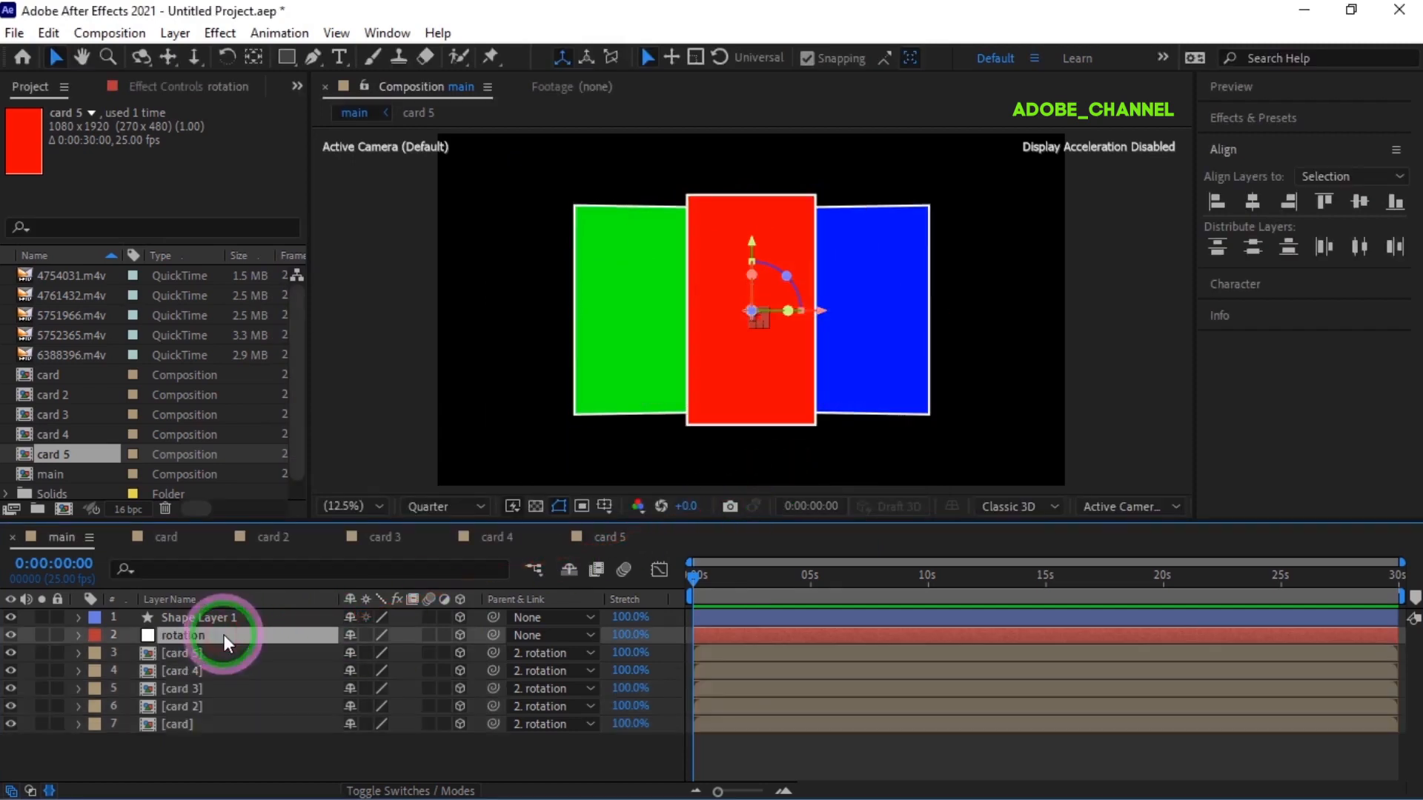
{"action": "key", "text": "r"}
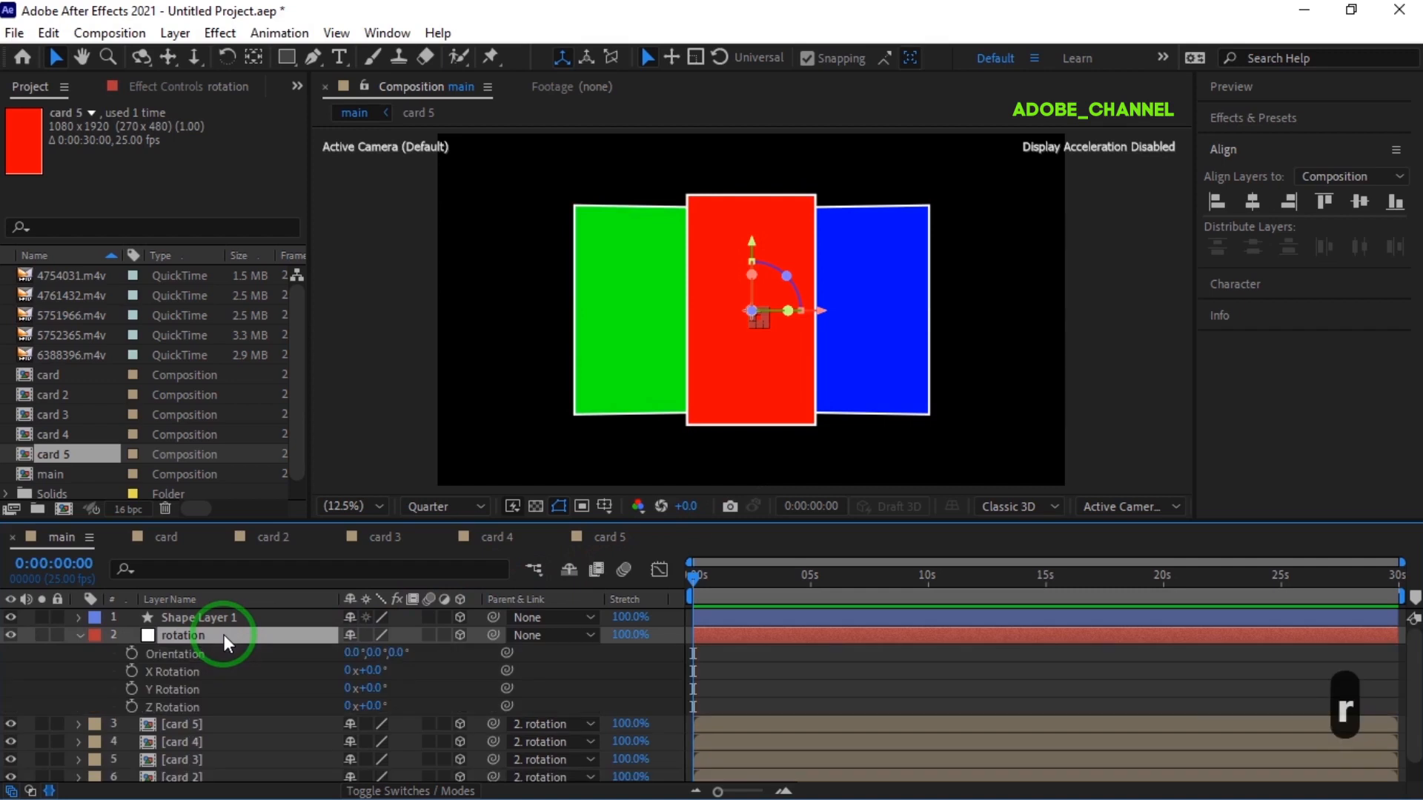
{"action": "left_click", "coordinate": [131, 688]}
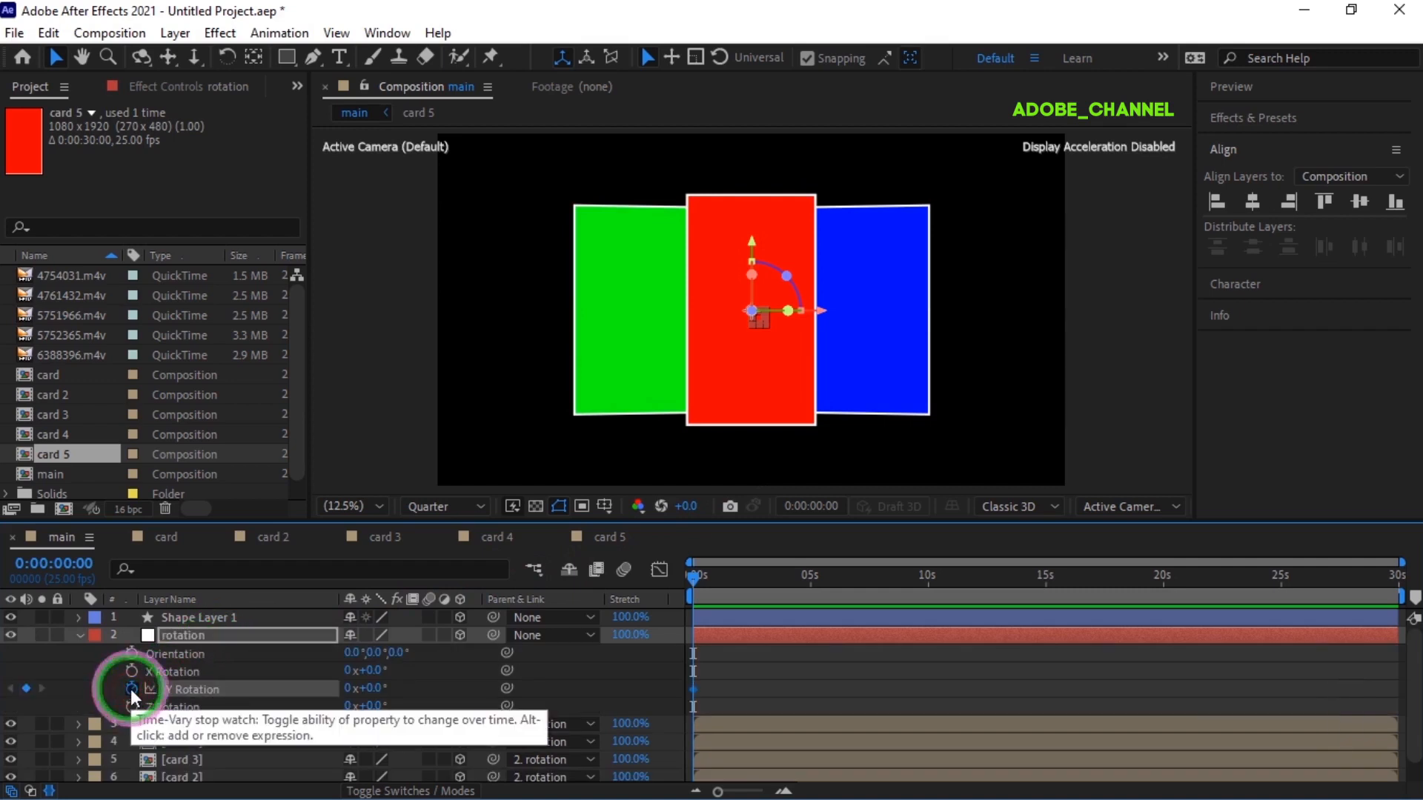
Step: Tilt the rotation null by setting its X orientation to 30° and move it up to a Y position of 1212
{"action": "left_click", "coordinate": [353, 652]}
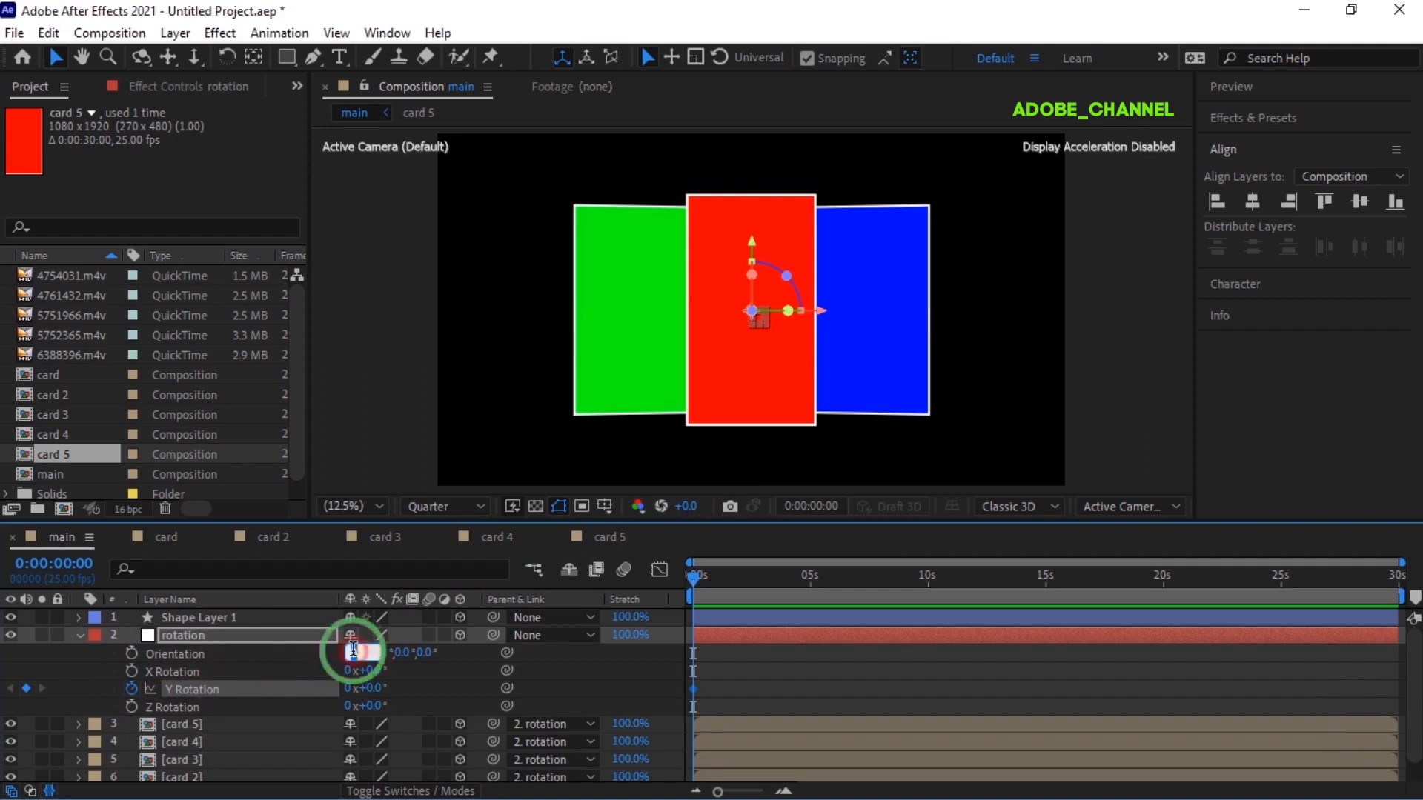
{"action": "type", "text": "30"}
{"action": "key", "text": "Return"}
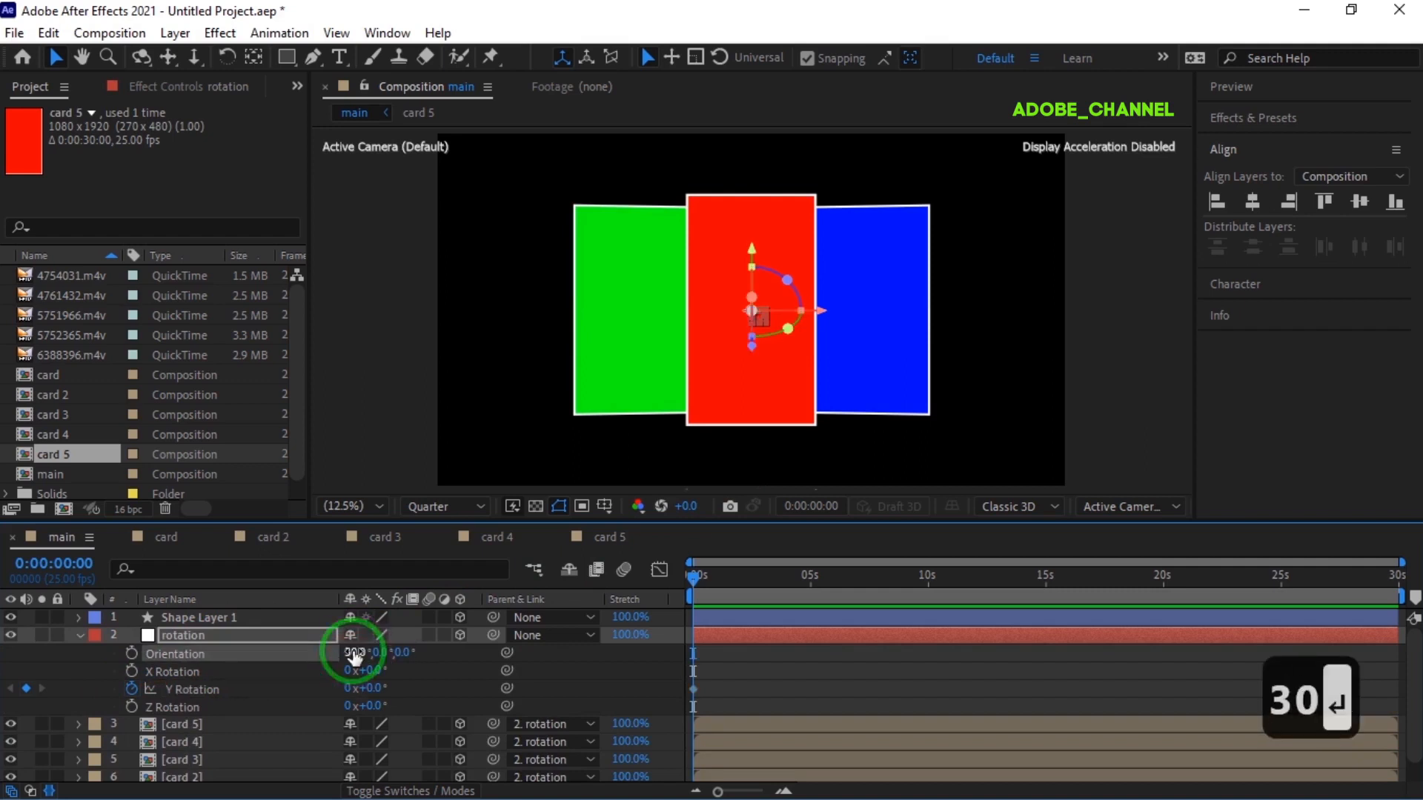
{"action": "key", "text": "shift"}
{"action": "key", "text": "shift+p"}
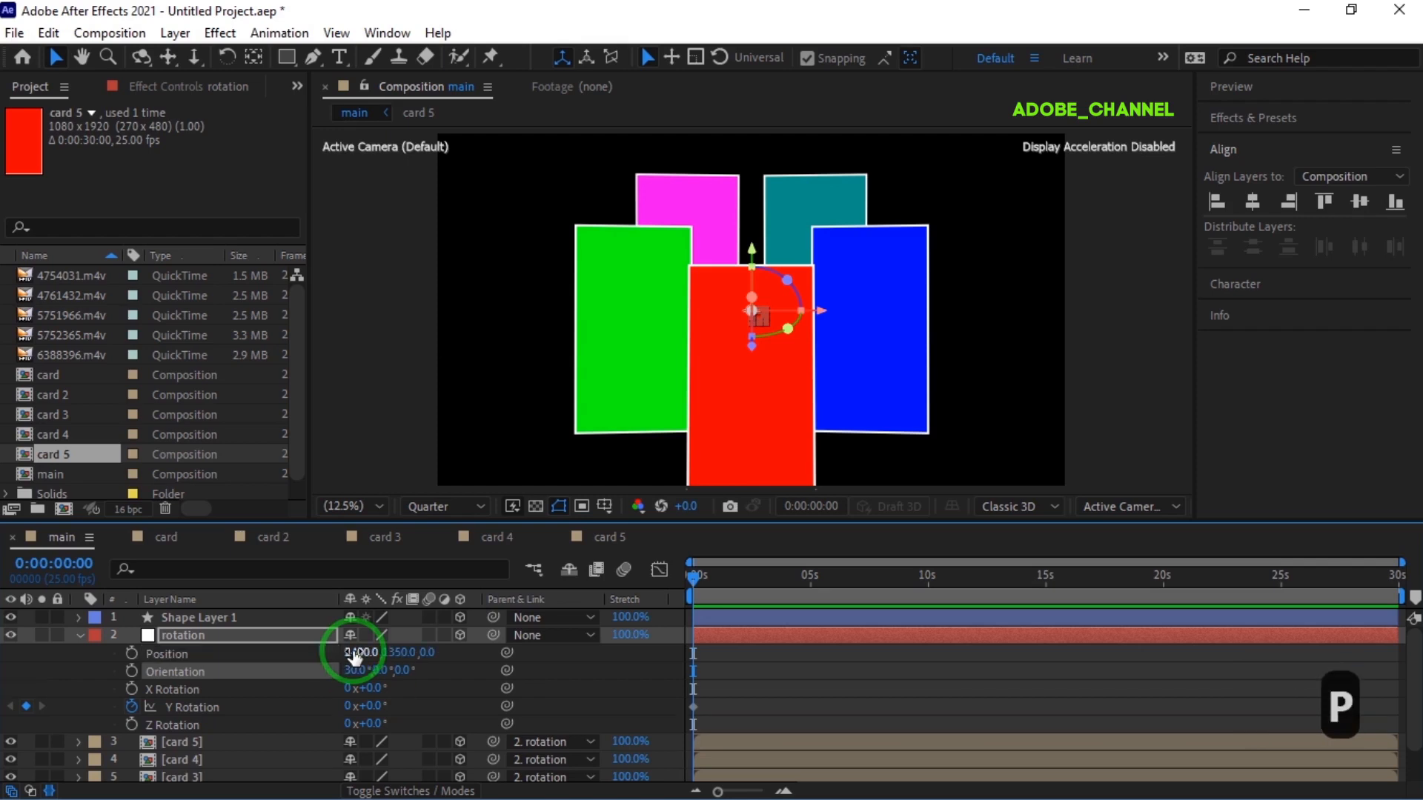
{"action": "left_click_drag", "start_coordinate": [356, 654], "coordinate": [250, 658]}
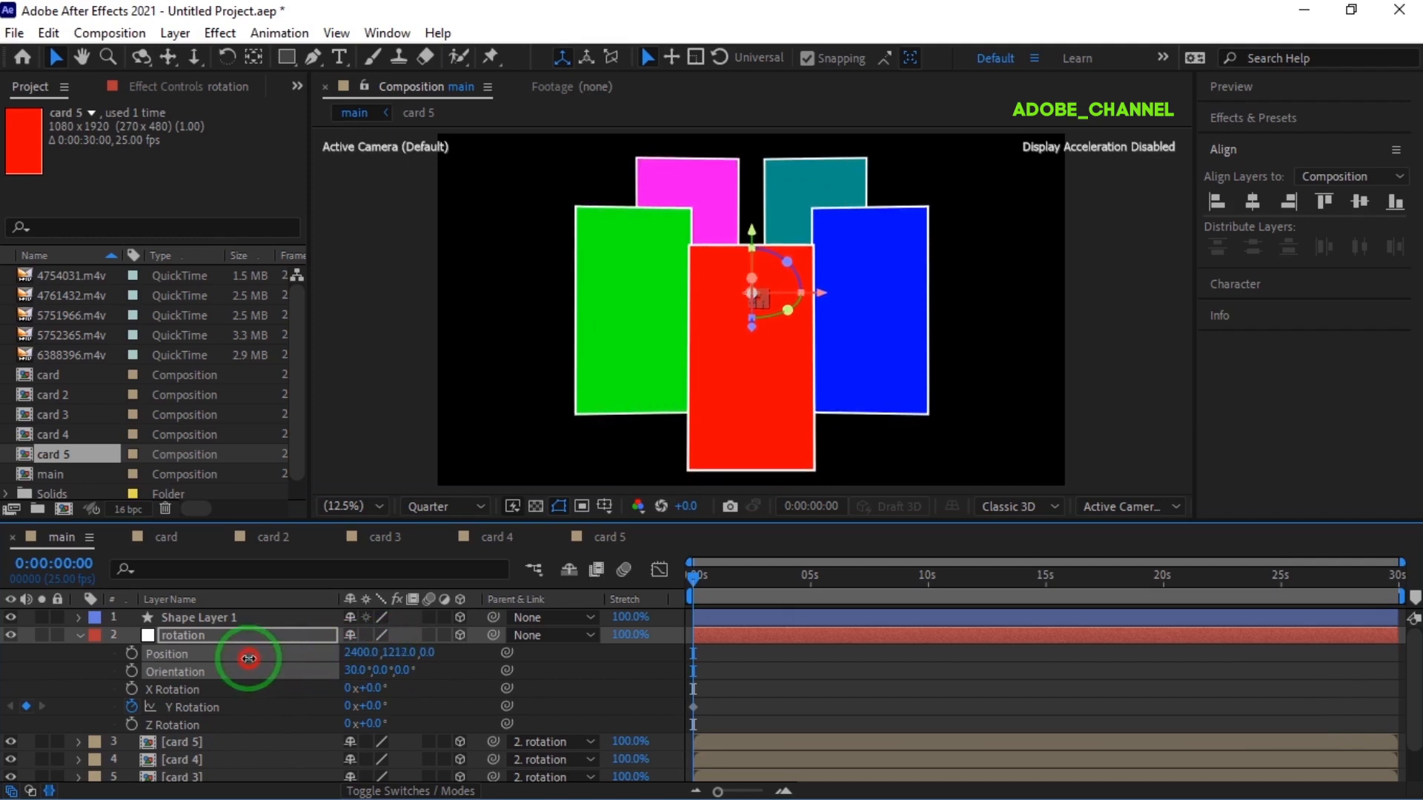
Step: At 0:00:04:00, set the rotation null's Y Rotation to 2 full revolutions
{"action": "left_click", "coordinate": [59, 565]}
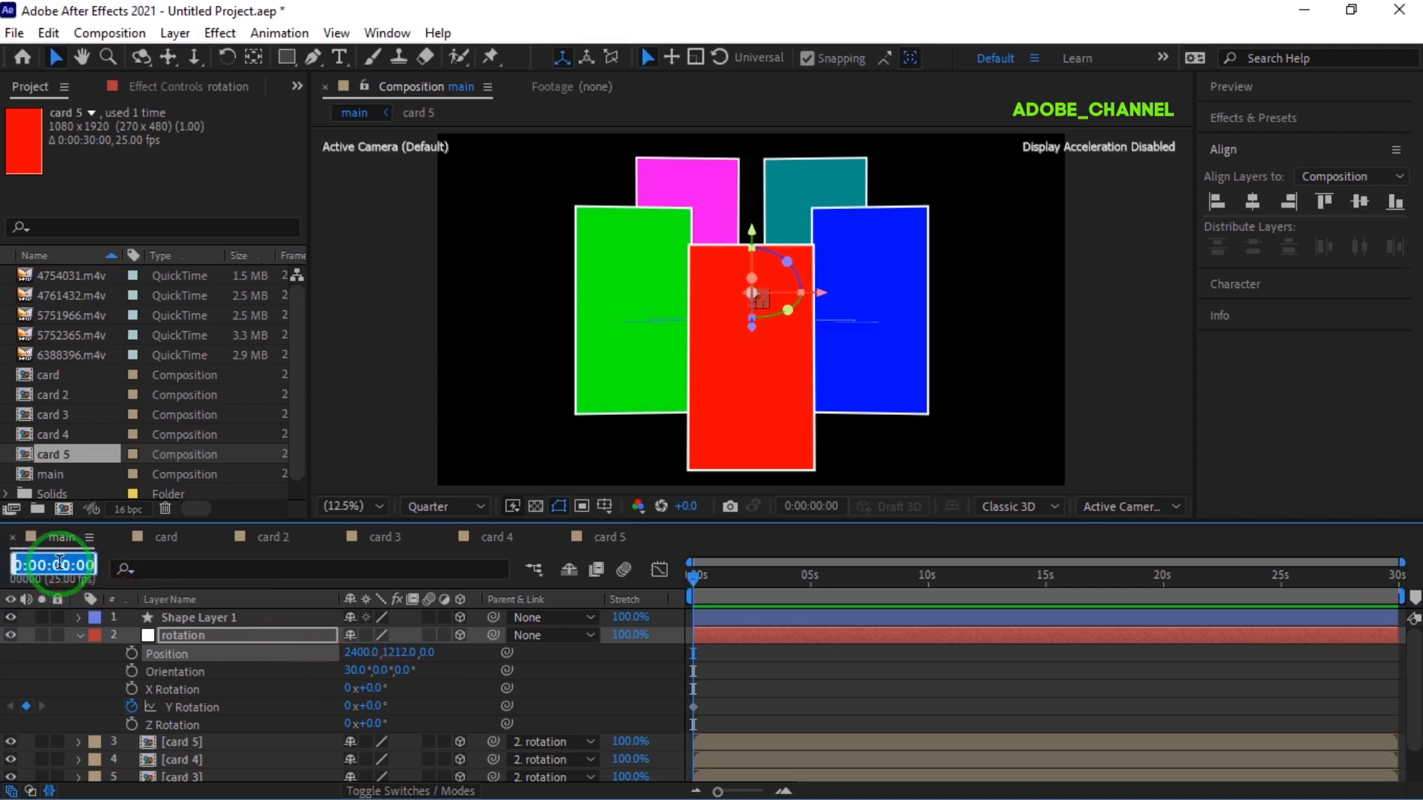
{"action": "type", "text": "400"}
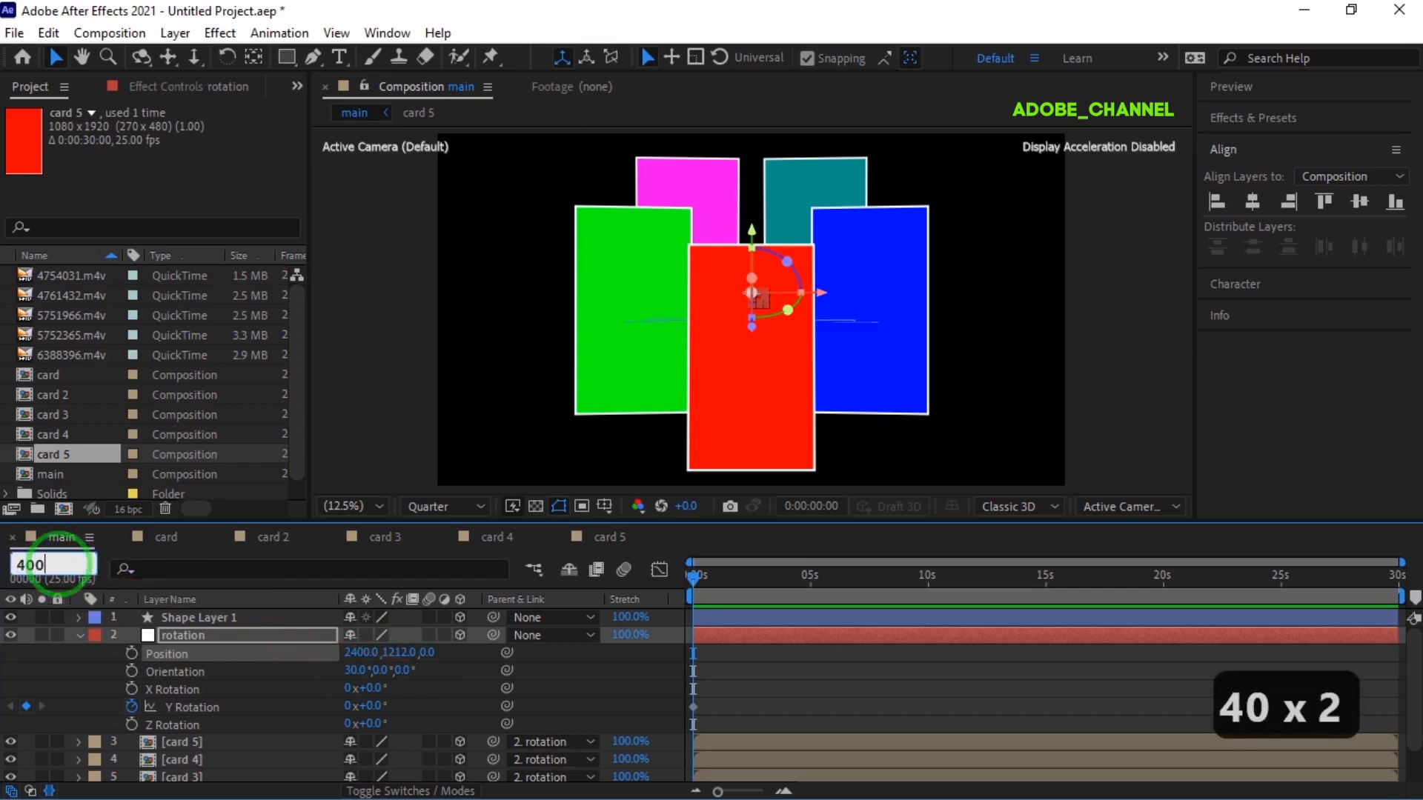
{"action": "key", "text": "Return"}
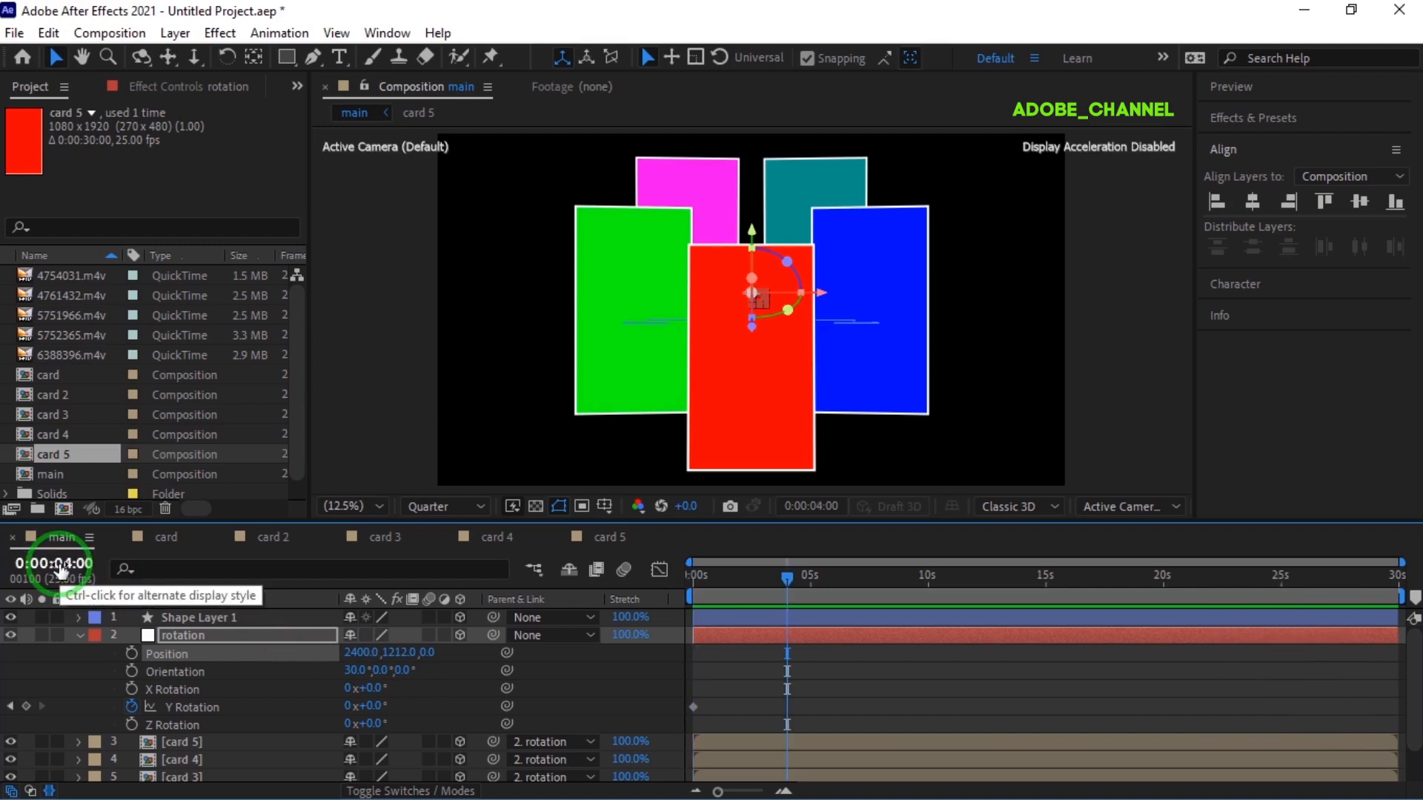
{"action": "left_click", "coordinate": [350, 708]}
{"action": "type", "text": "2"}
{"action": "key", "text": "Return"}
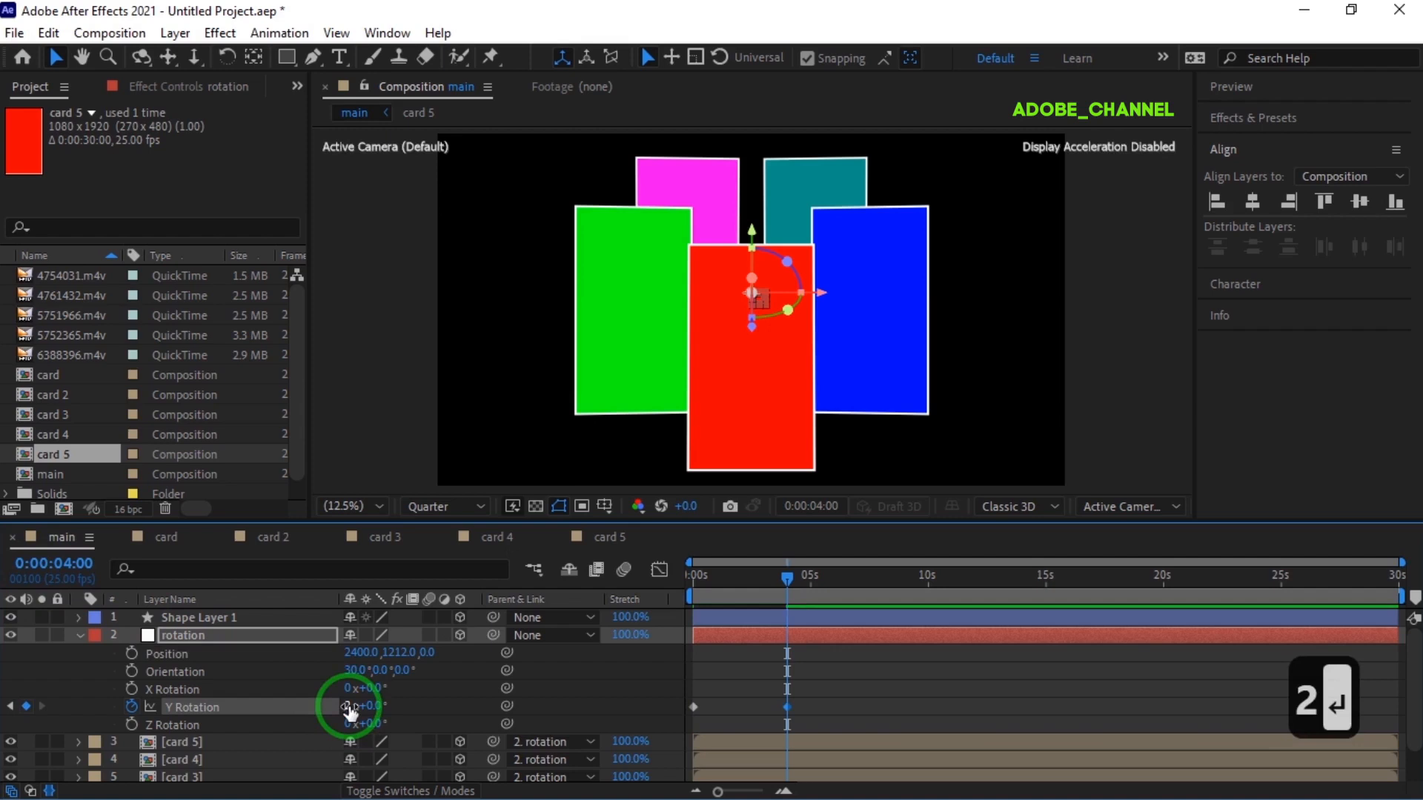
Step: Add a Y Rotation keyframe holding the rotation null's current value at 0:00:07:00
{"action": "left_click", "coordinate": [55, 565]}
{"action": "type", "text": "700"}
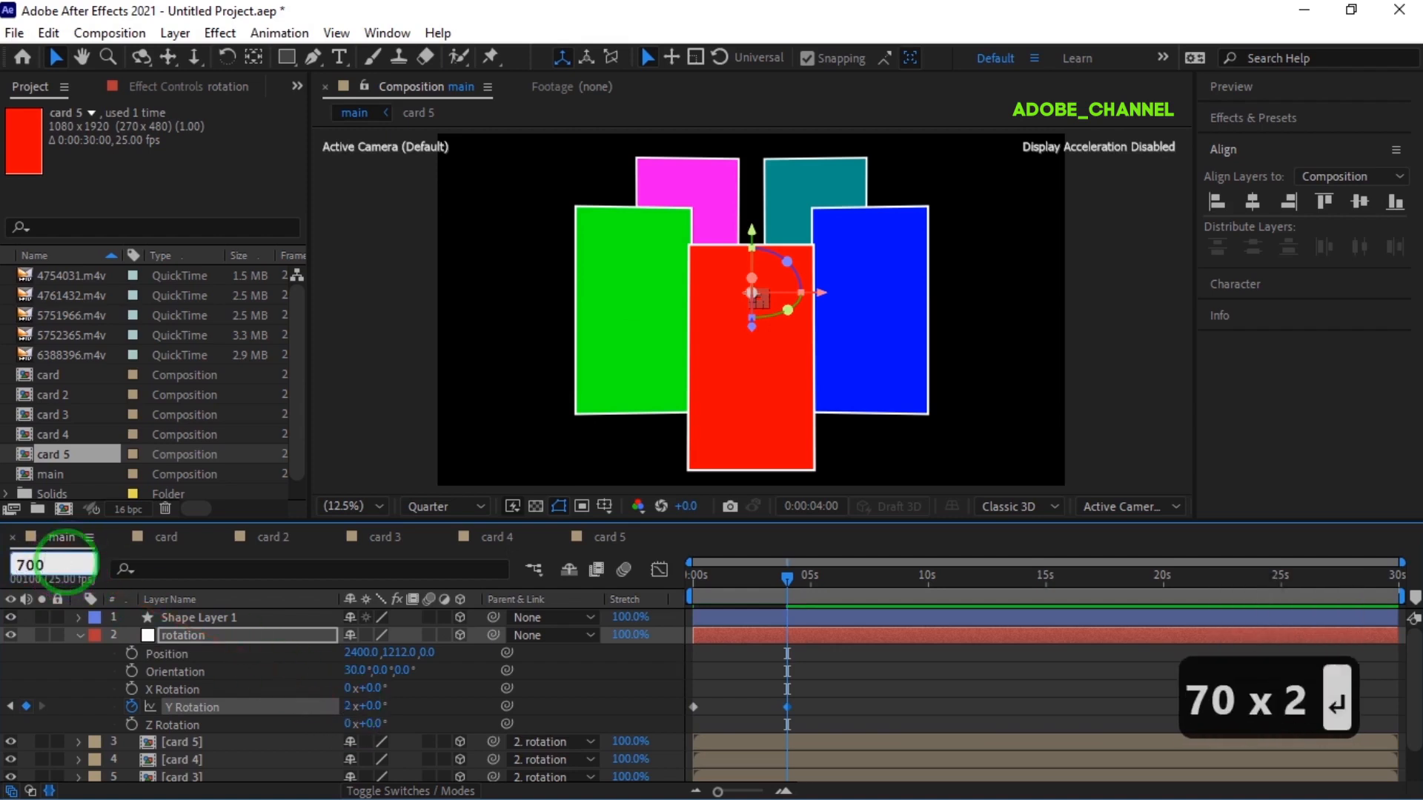
{"action": "key", "text": "Return"}
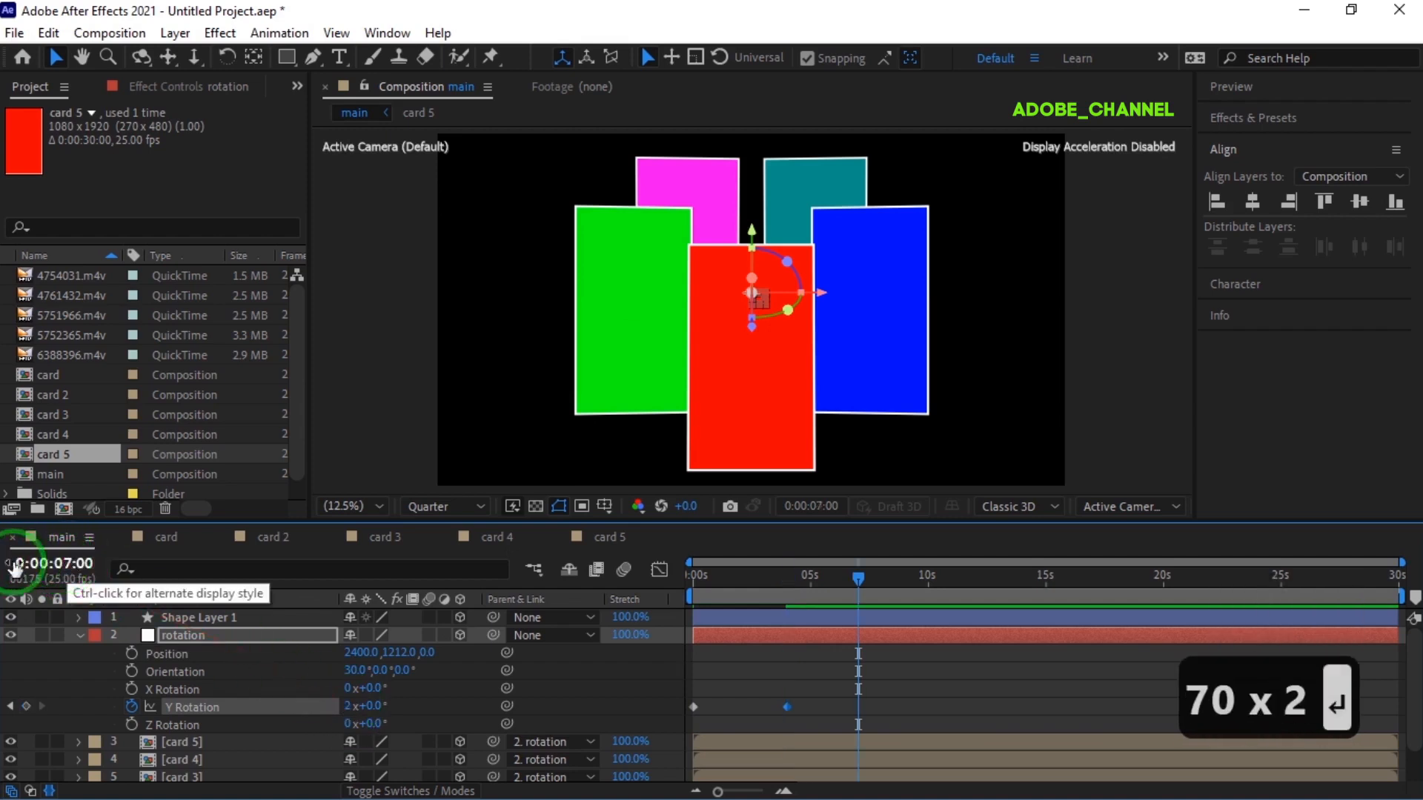
{"action": "left_click", "coordinate": [26, 707]}
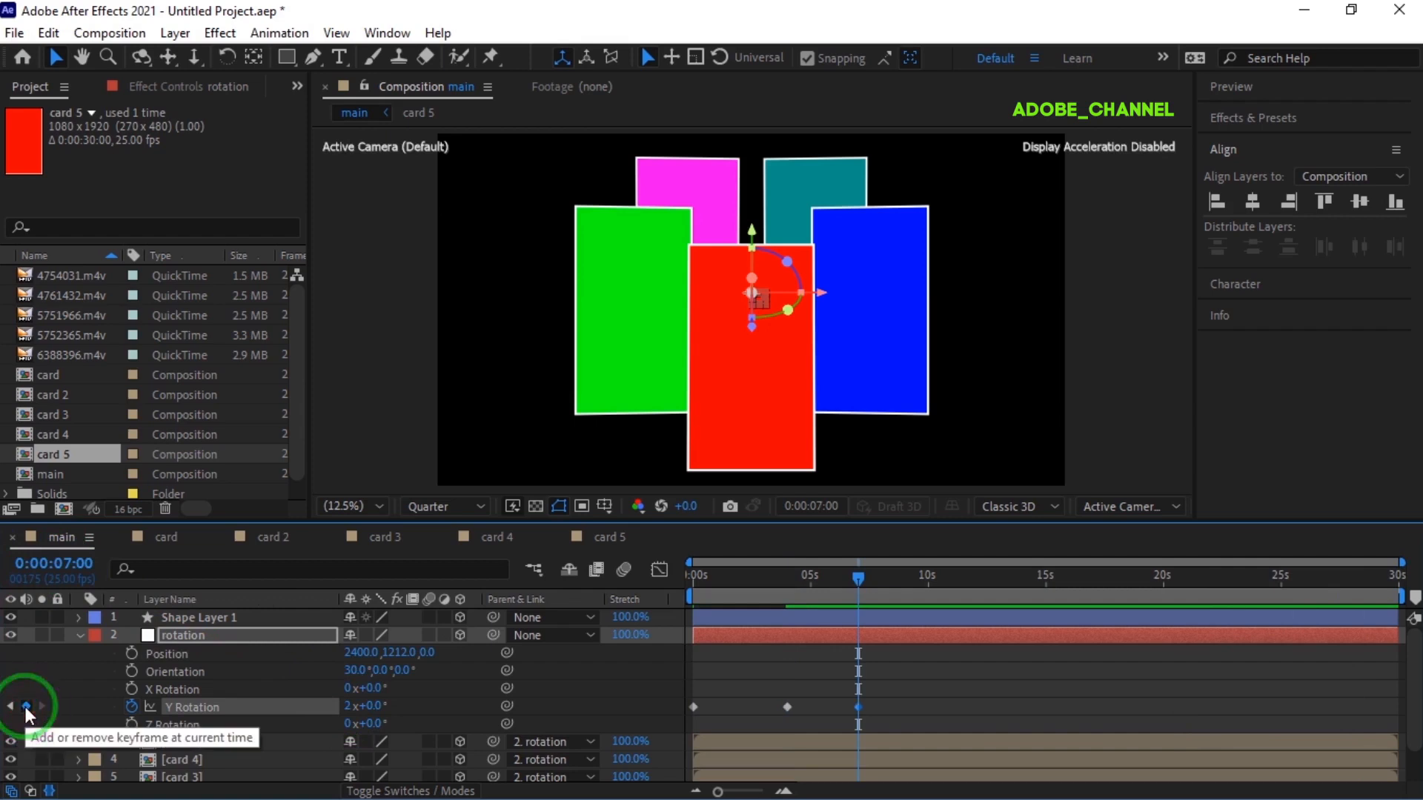
Step: At 0:00:07:21, set the rotation null's Y Rotation to 2 revolutions plus 145.5°
{"action": "left_click", "coordinate": [54, 564]}
{"action": "type", "text": "721"}
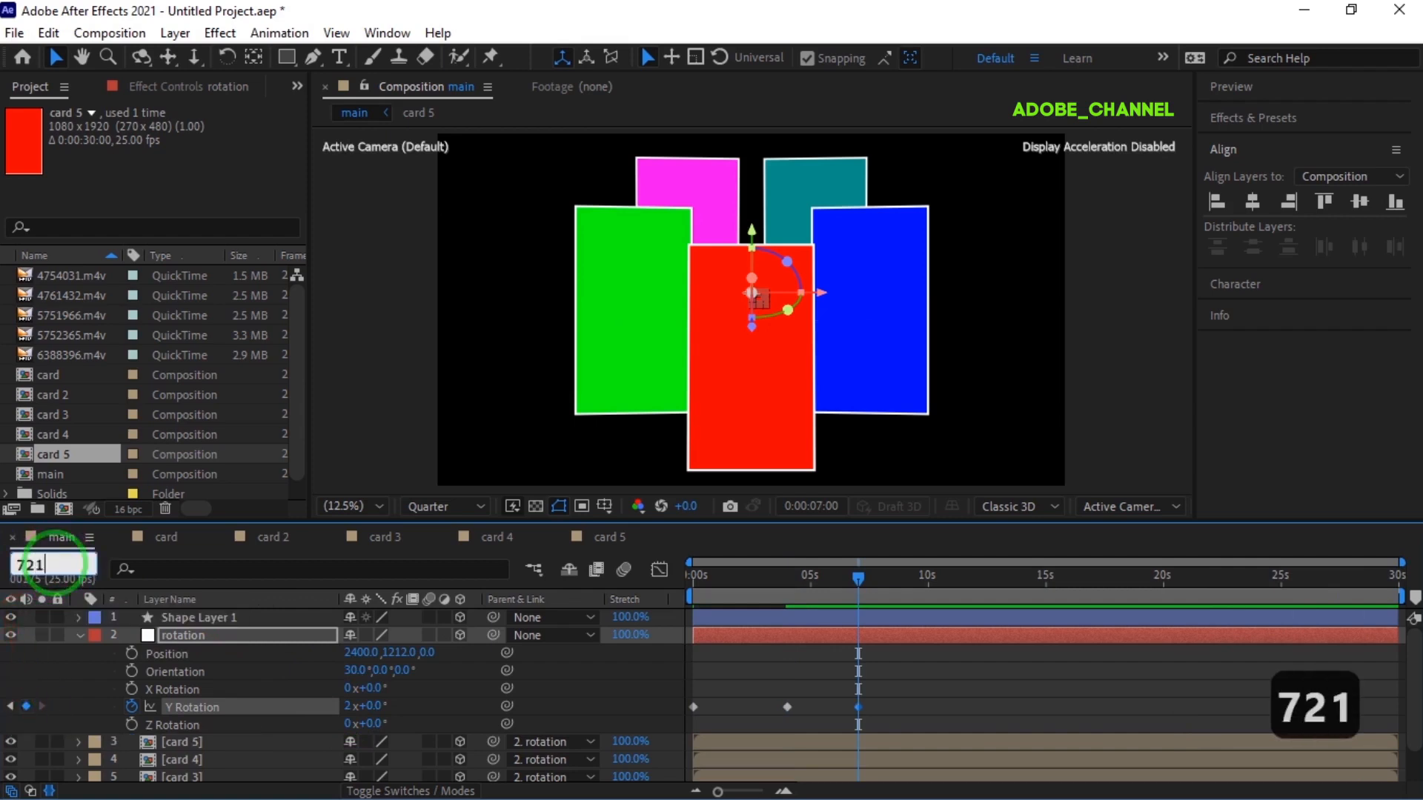
{"action": "key", "text": "Return"}
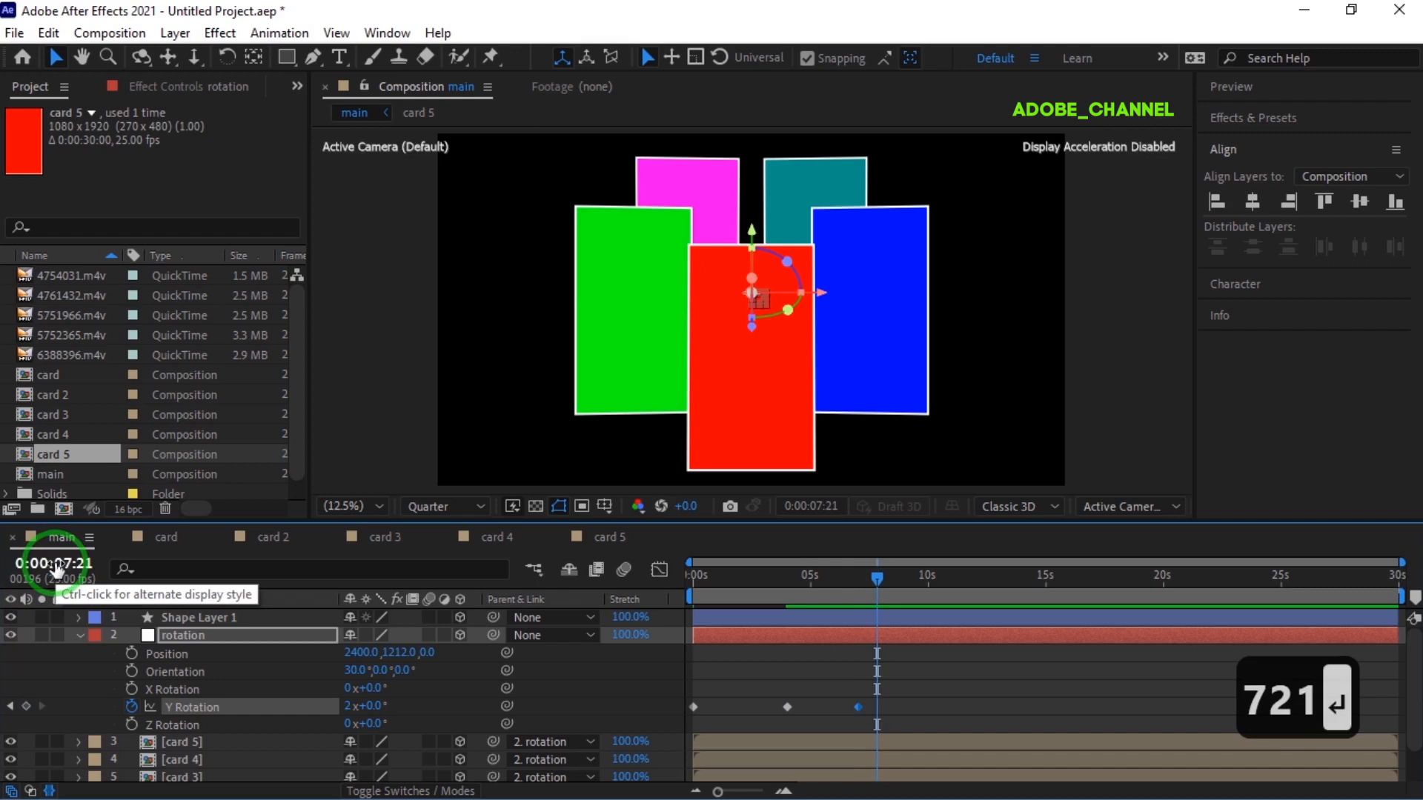
{"action": "left_click", "coordinate": [370, 706]}
{"action": "type", "text": "145.5"}
{"action": "key", "text": "Return"}
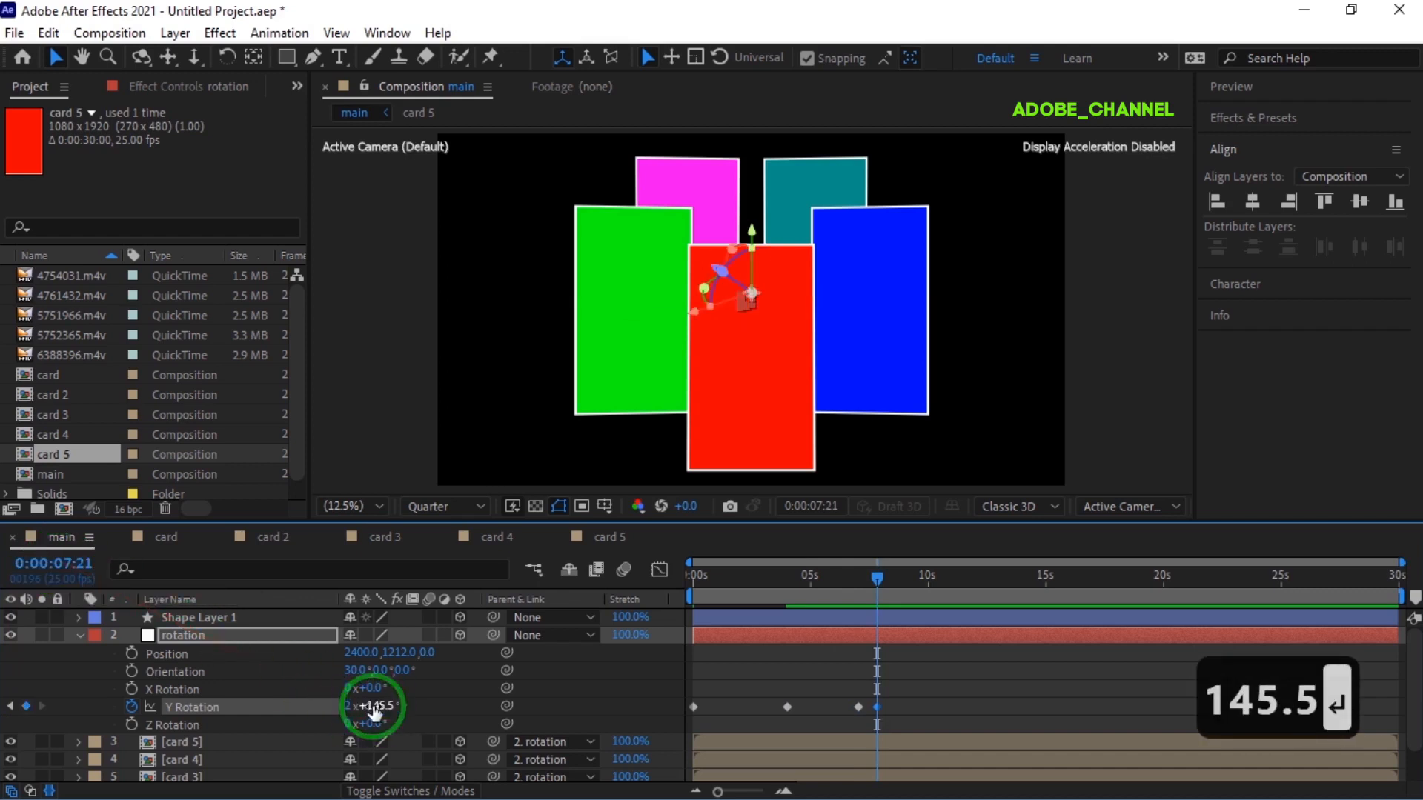
Step: Add a Y Rotation keyframe holding the rotation null's current value at 0:00:10:15
{"action": "left_click", "coordinate": [59, 565]}
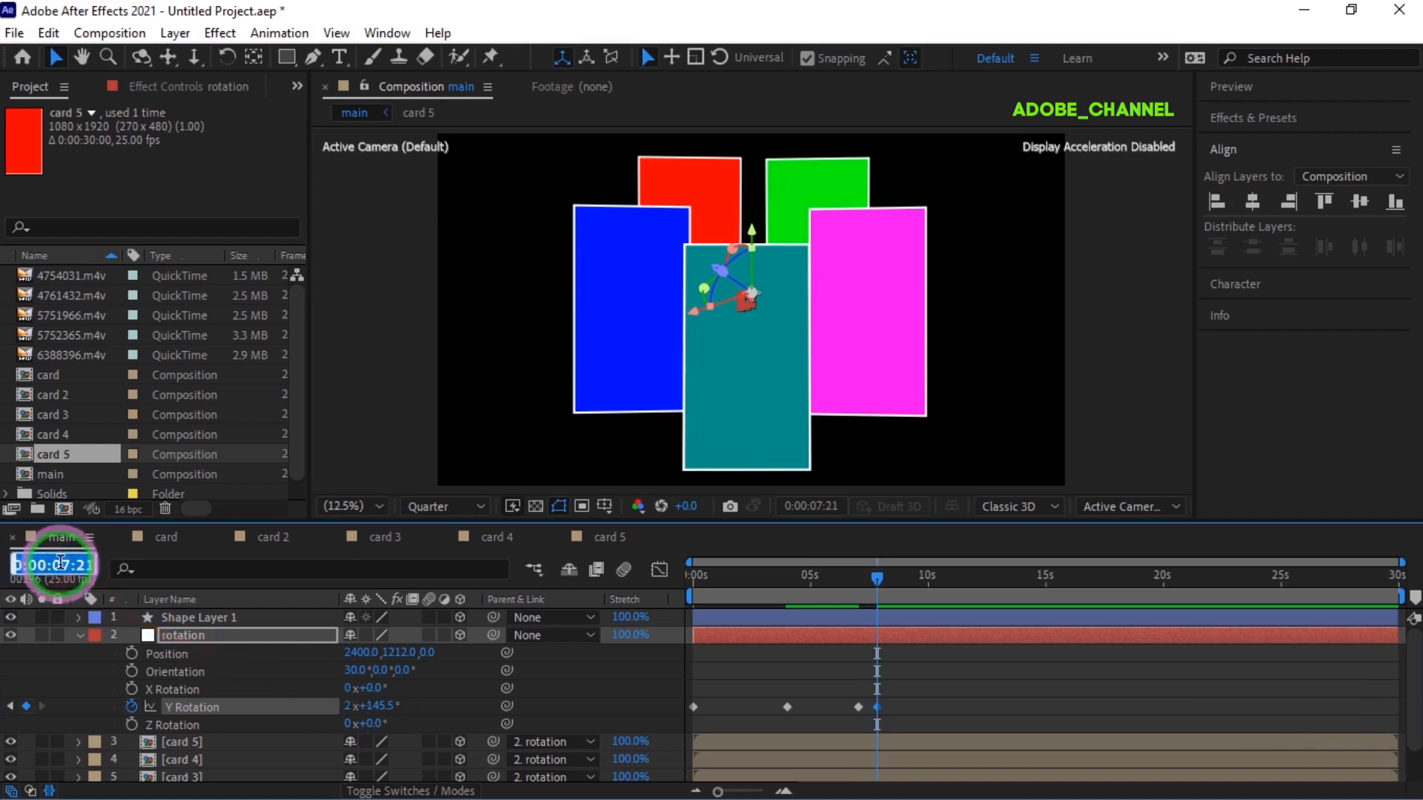
{"action": "type", "text": "1015"}
{"action": "key", "text": "Return"}
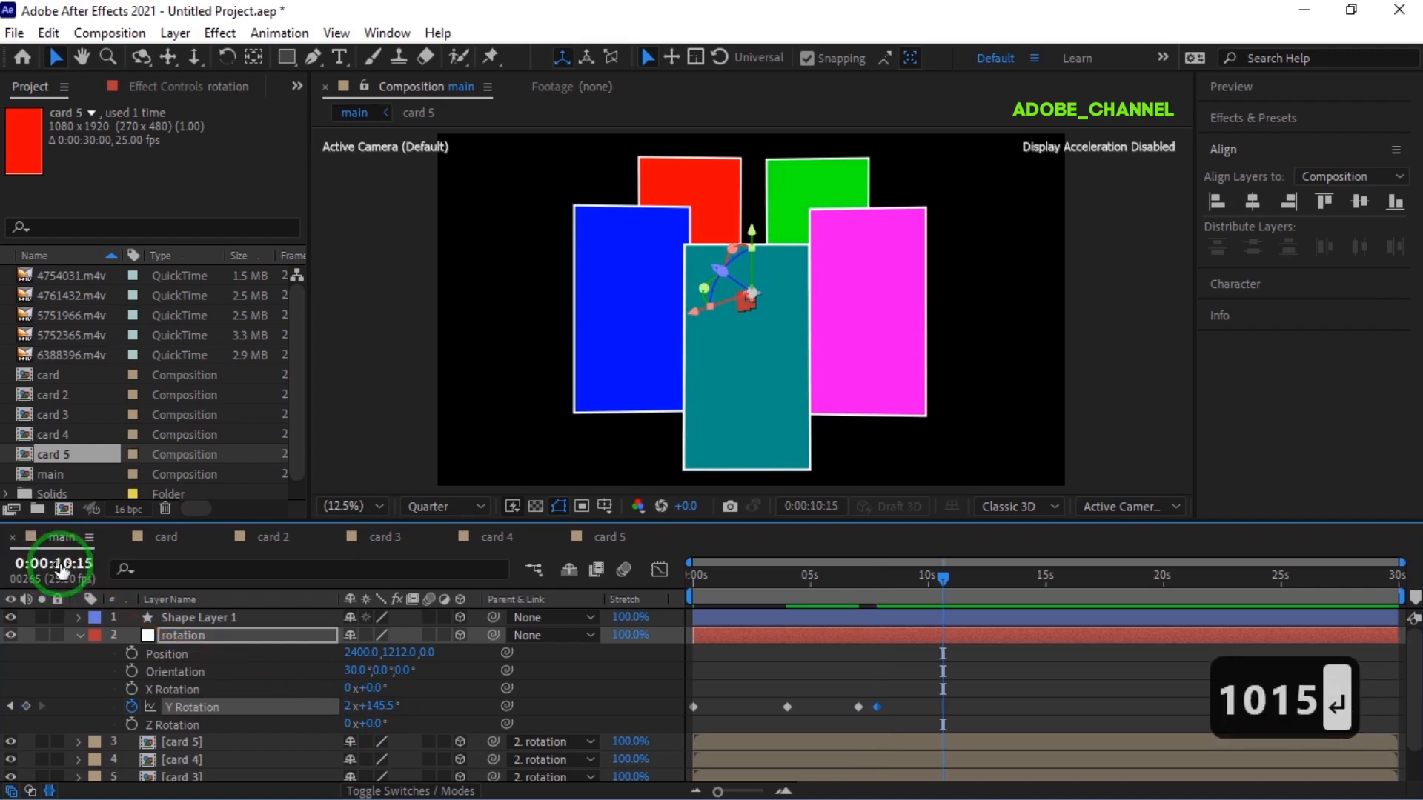
{"action": "left_click", "coordinate": [26, 707]}
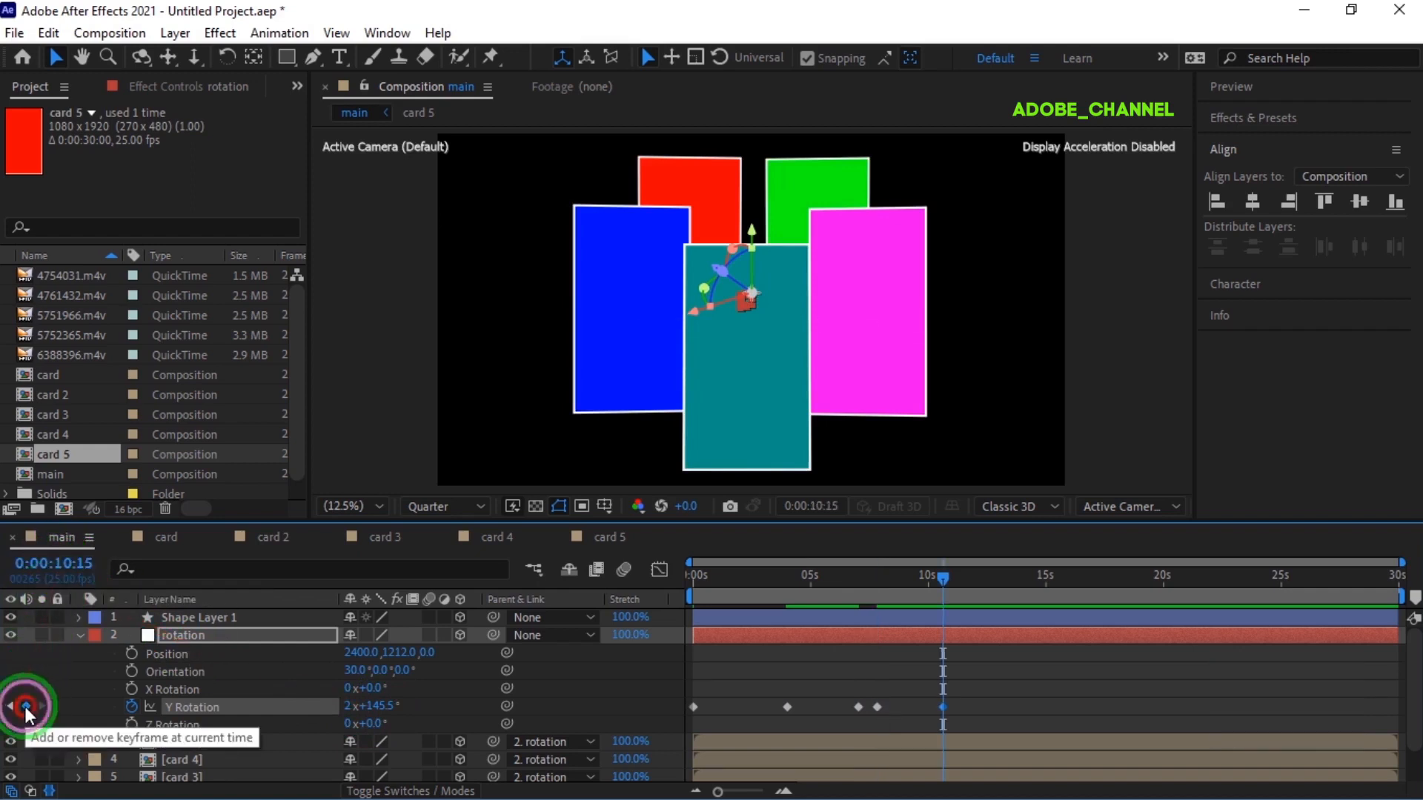
Step: At 0:00:12:00, set the rotation null's Y Rotation to 3 full revolutions plus 0°
{"action": "left_click", "coordinate": [62, 564]}
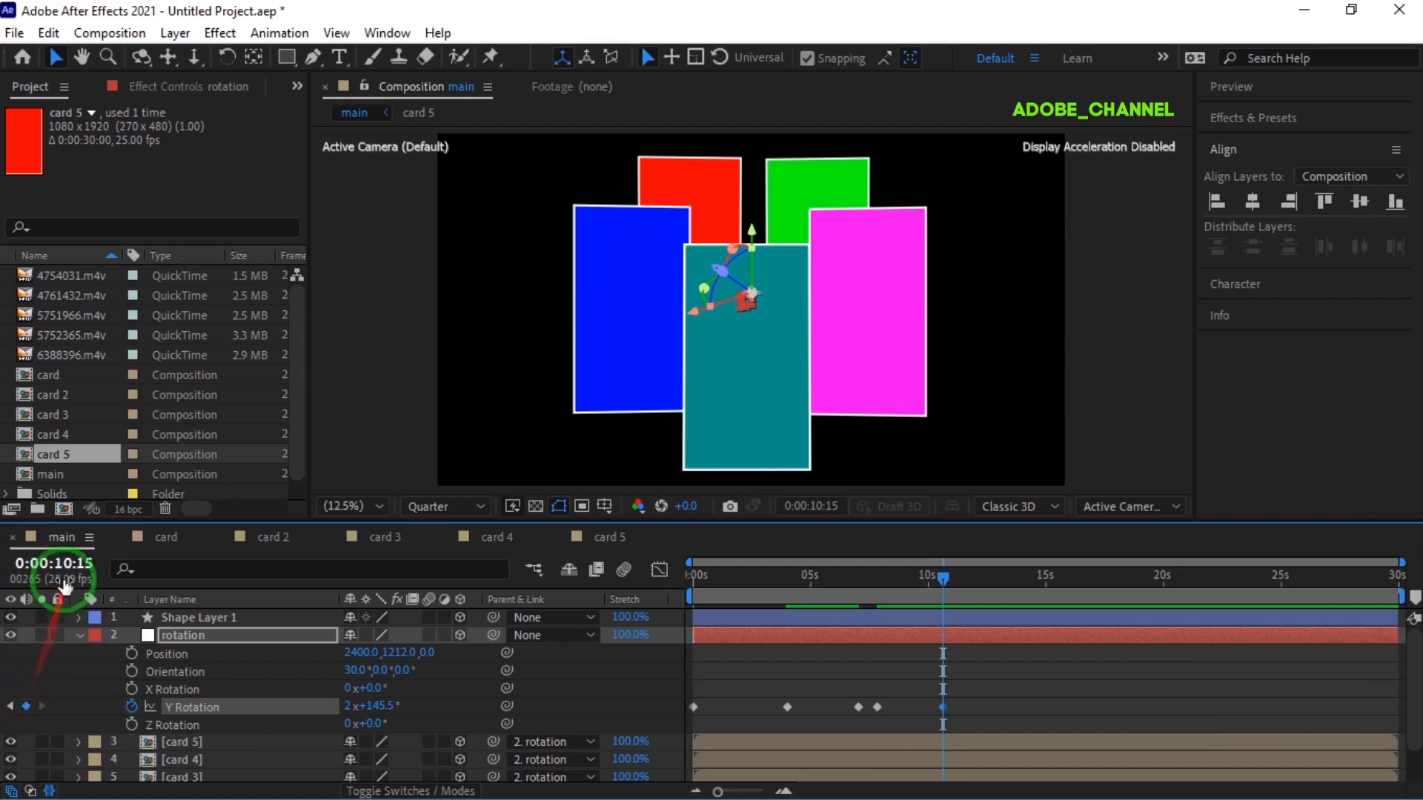
{"action": "type", "text": "1200"}
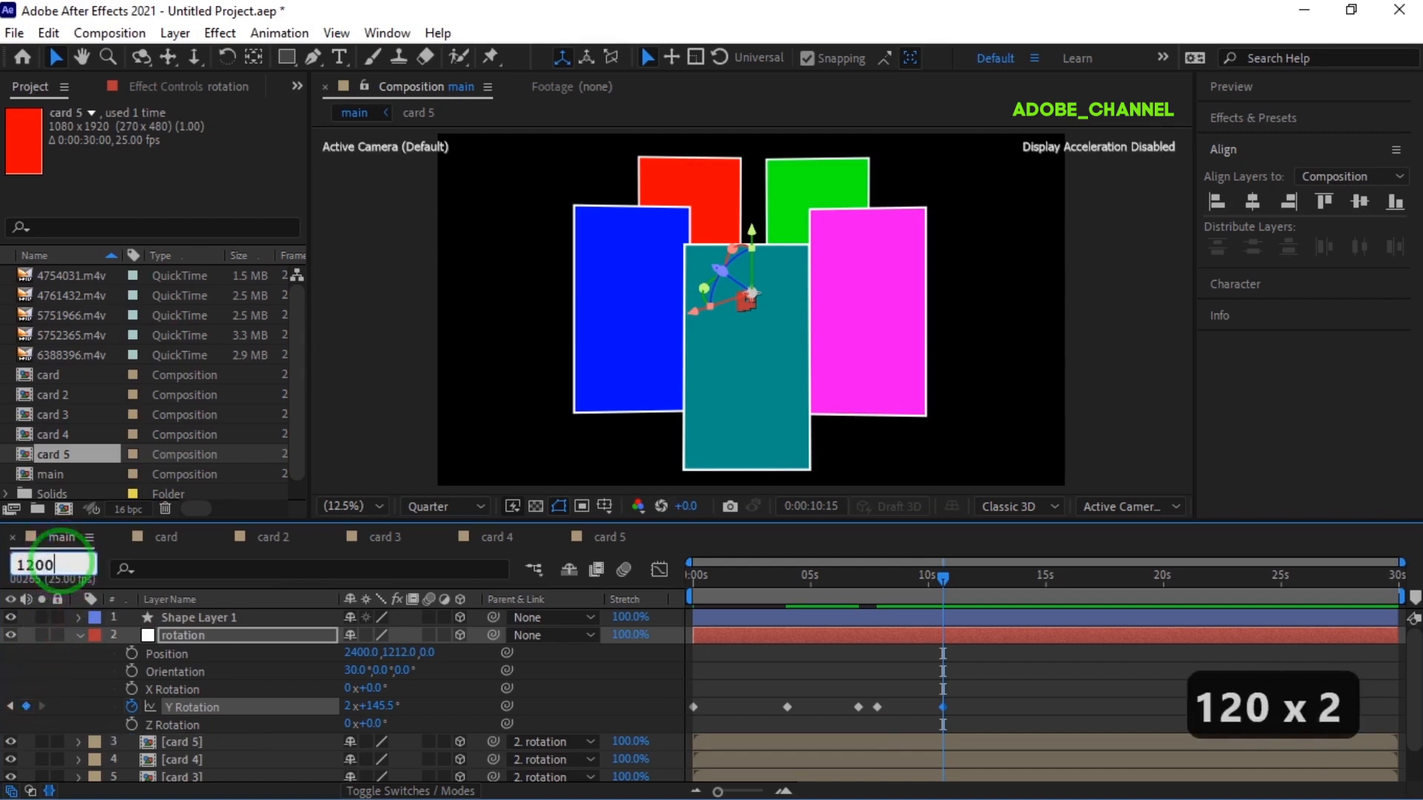
{"action": "key", "text": "Return"}
{"action": "left_click", "coordinate": [216, 635]}
{"action": "left_click", "coordinate": [349, 707]}
{"action": "type", "text": "3"}
{"action": "key", "text": "Return"}
{"action": "left_click", "coordinate": [376, 706]}
{"action": "type", "text": "0"}
{"action": "key", "text": "Return"}
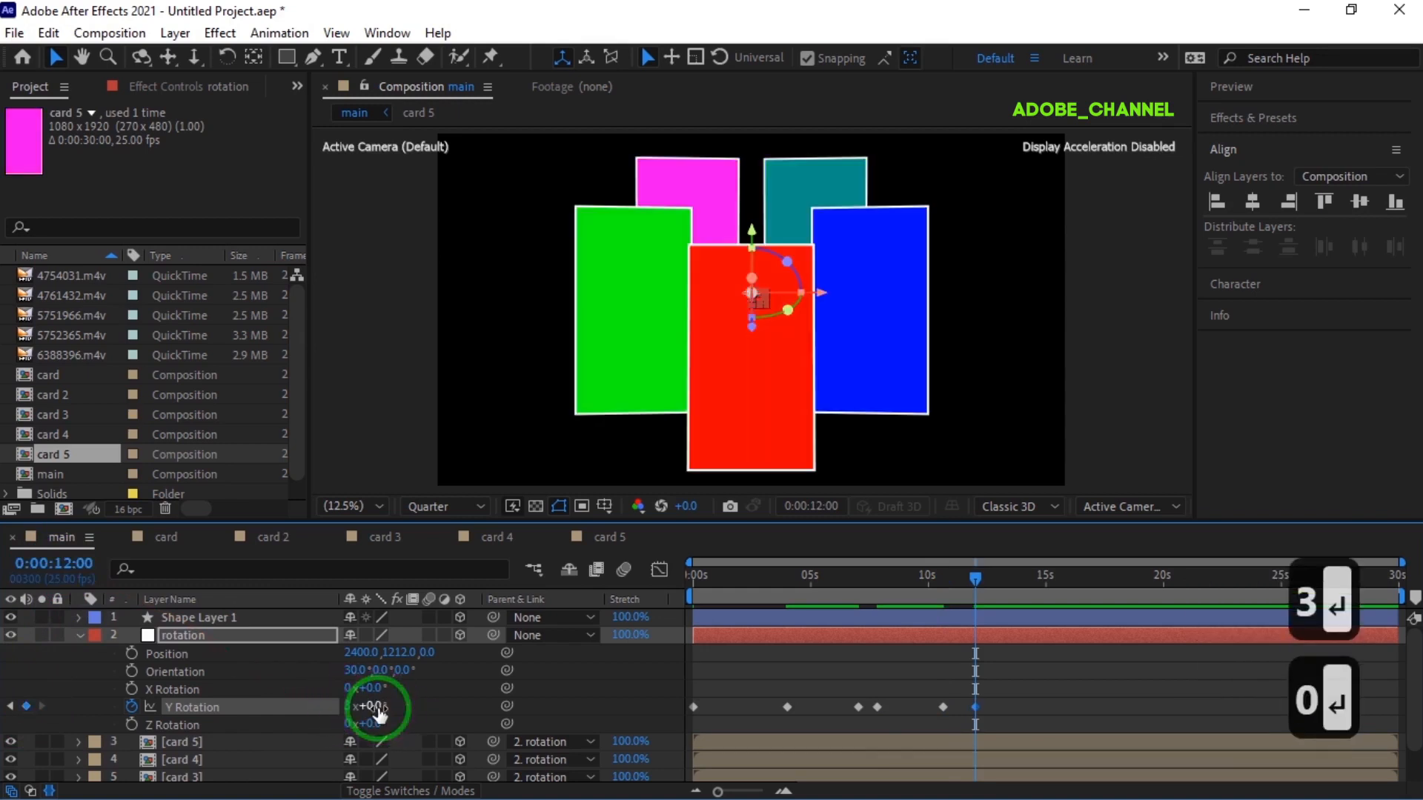
Step: At 0:00:12:13, set the rotation null's Y Rotation to 4 full revolutions
{"action": "left_click", "coordinate": [53, 563]}
{"action": "type", "text": "1"}
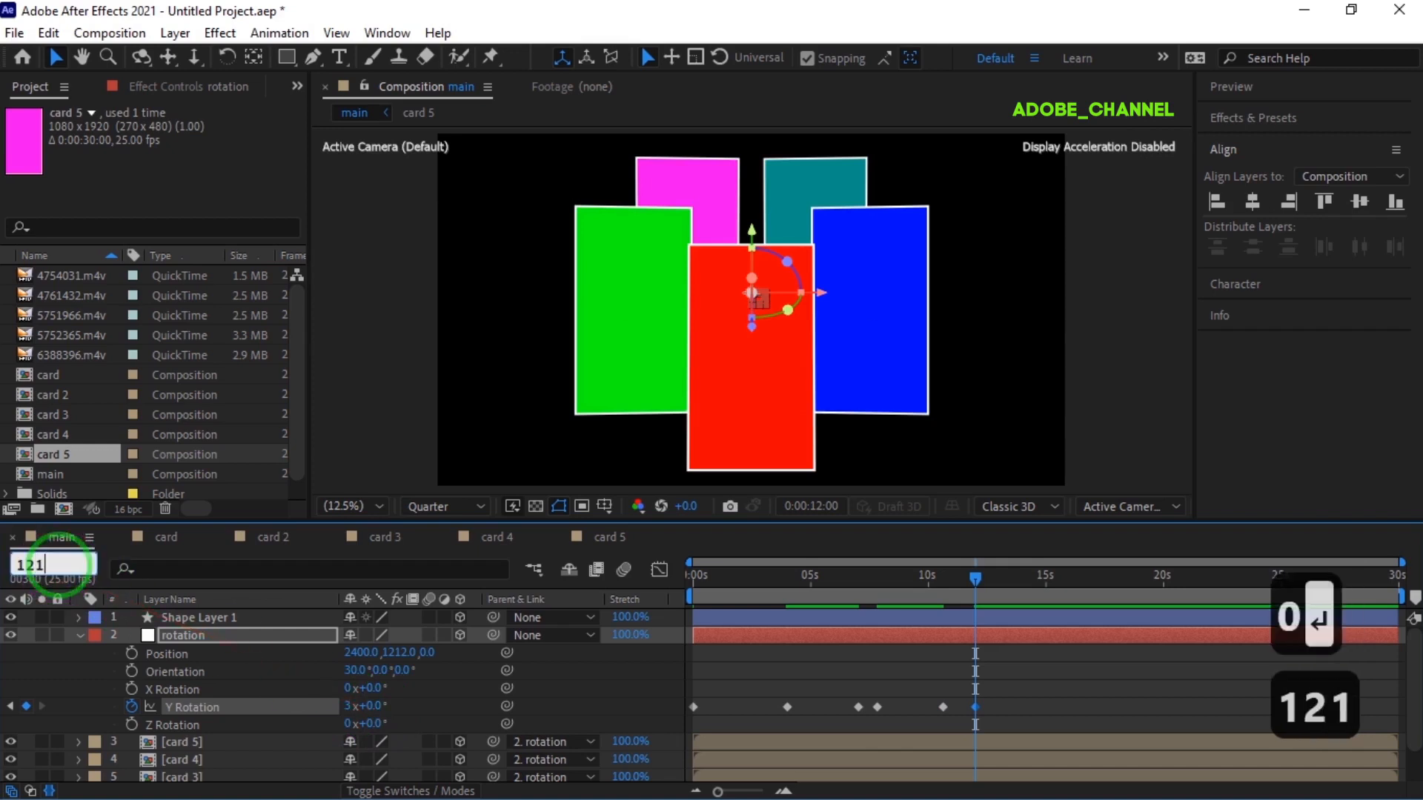
{"action": "type", "text": "2:13"}
{"action": "key", "text": "Return"}
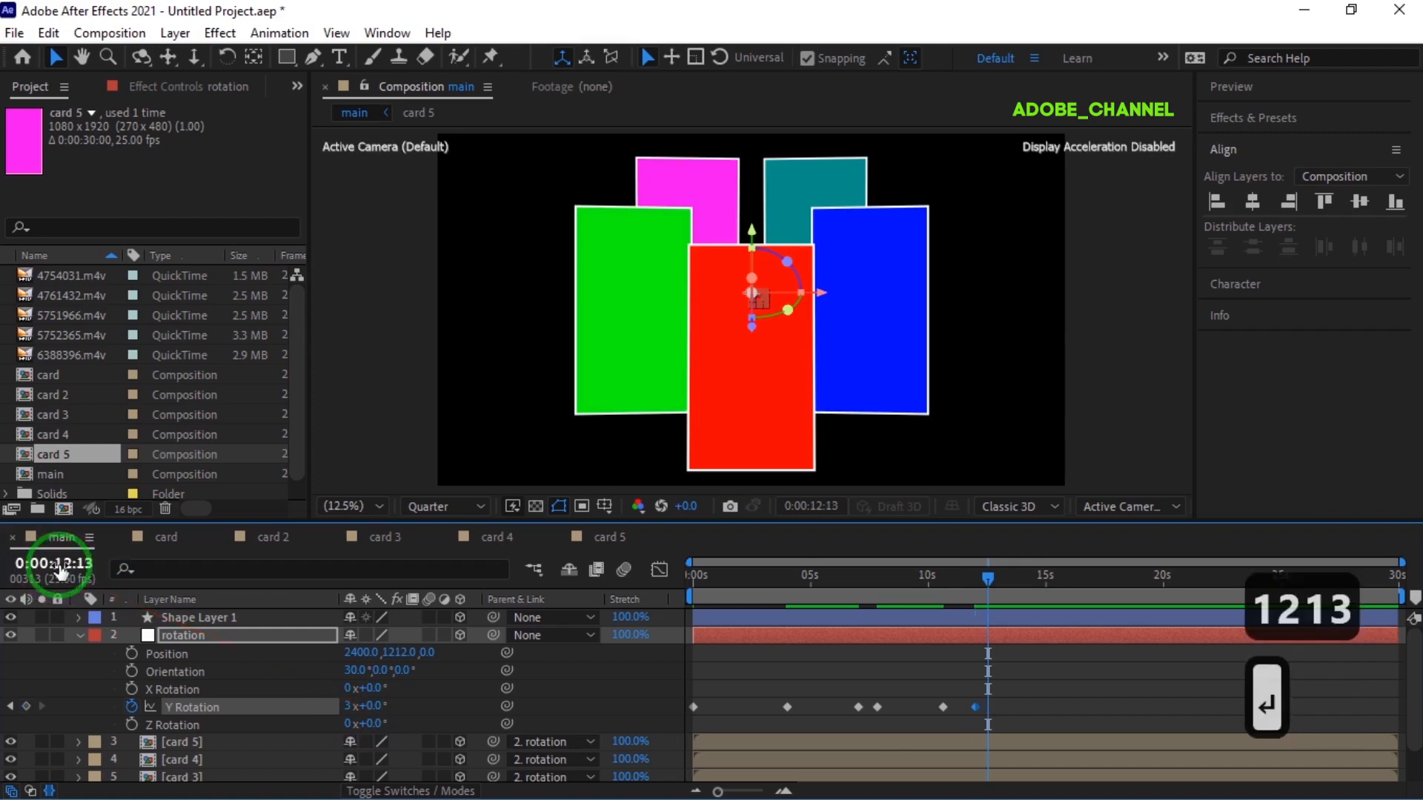
{"action": "left_click", "coordinate": [350, 710]}
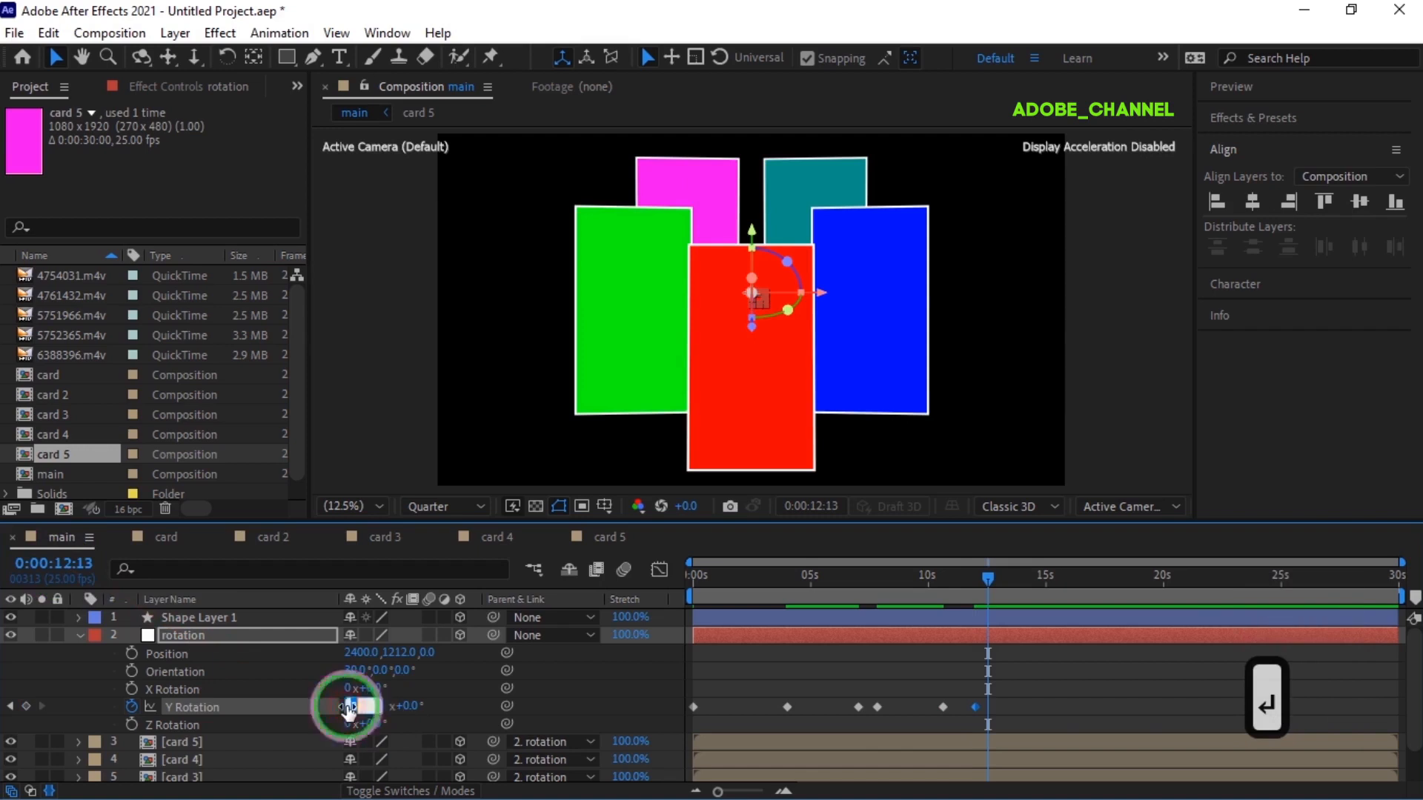
{"action": "type", "text": "4"}
{"action": "key", "text": "Return"}
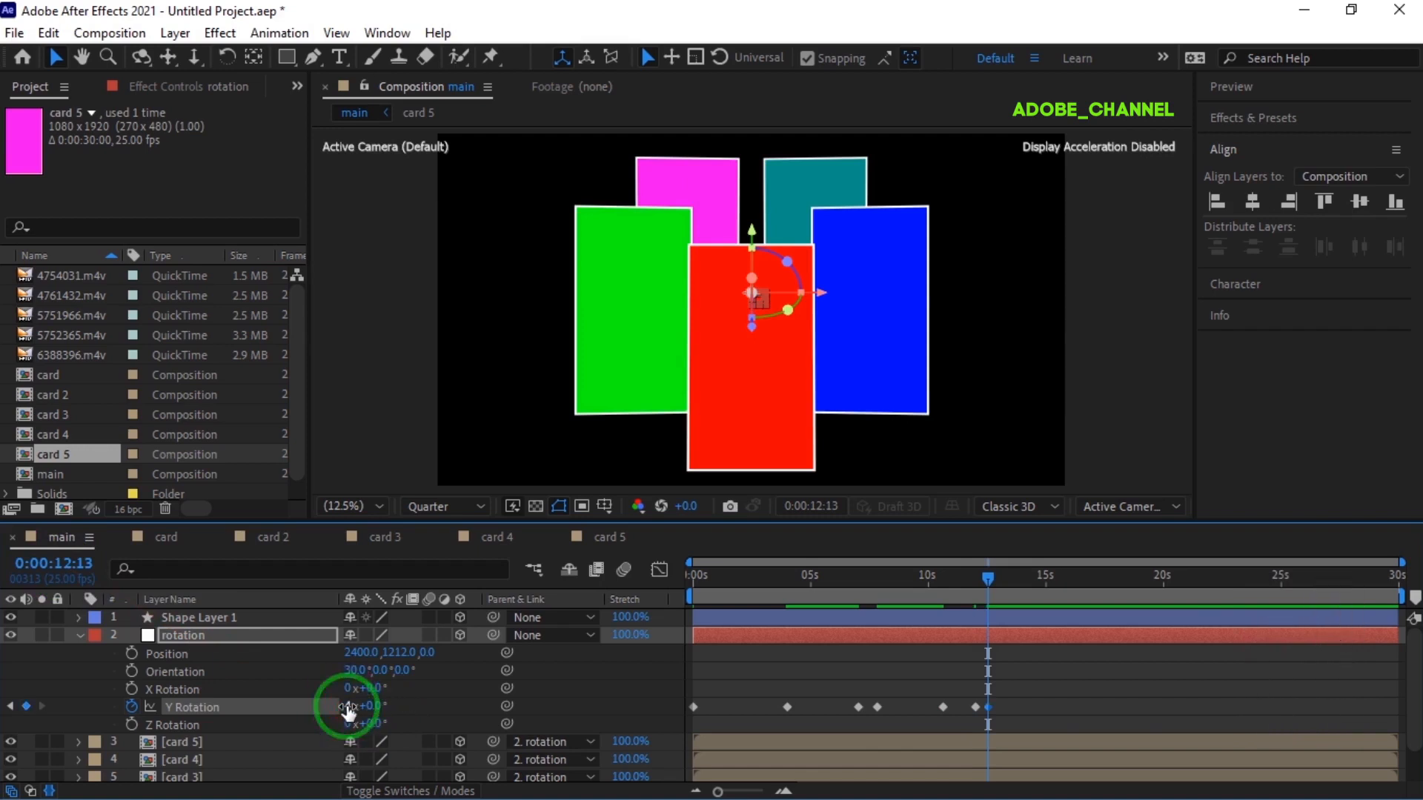
Step: Reveal the Scale of the layer named card and start keyframing it at 0:00:04:12
{"action": "scroll", "coordinate": [317, 709], "scroll_direction": "down", "scroll_amount": 1}
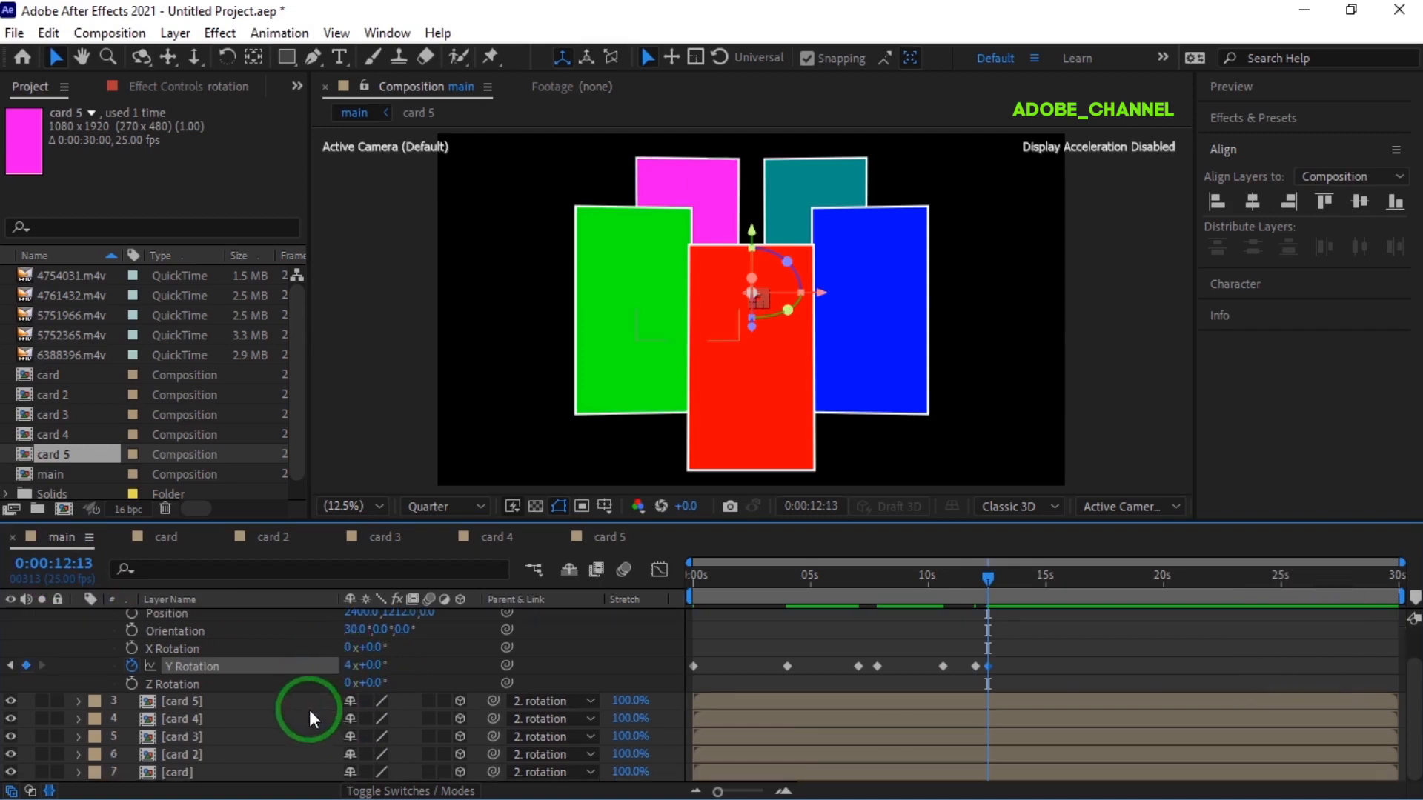
{"action": "left_click", "coordinate": [259, 774]}
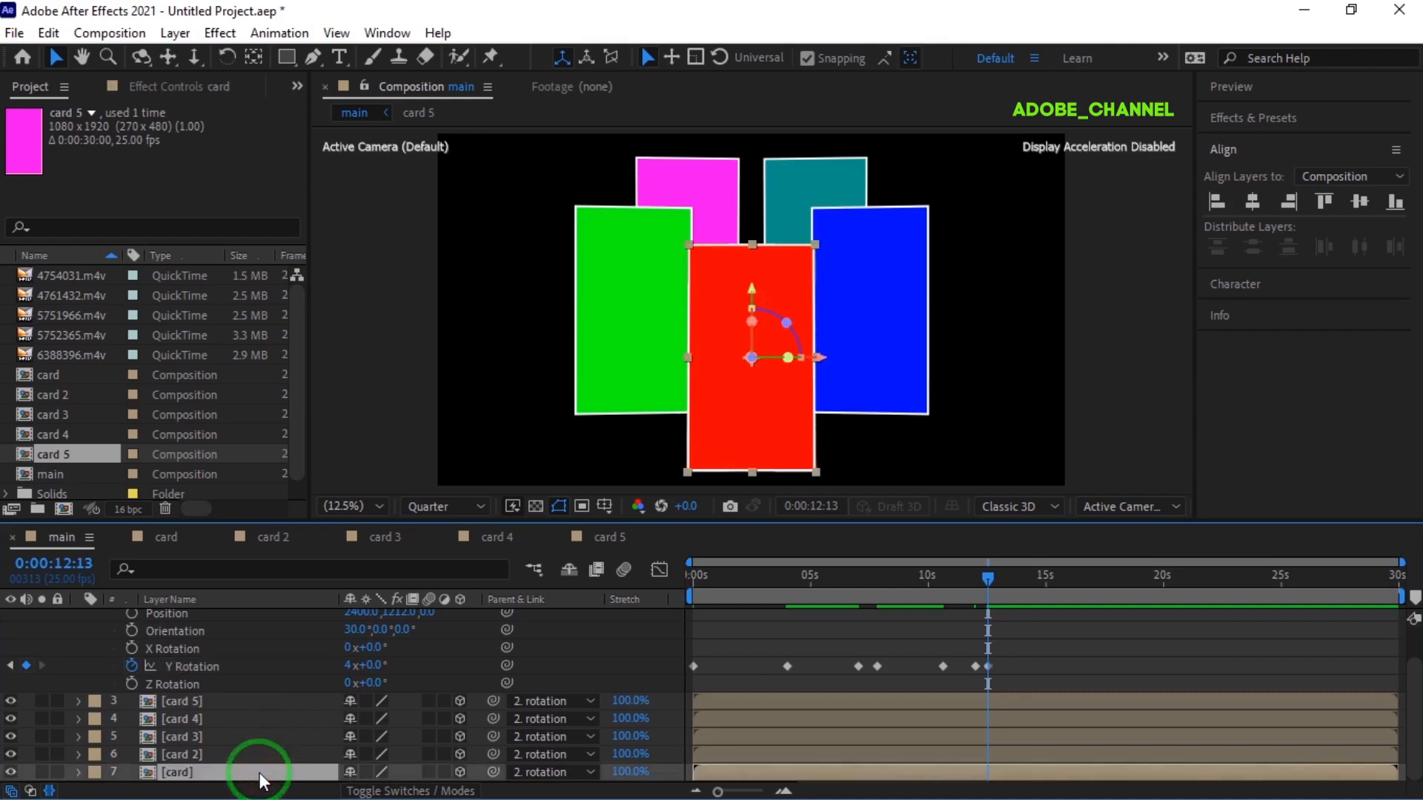
{"action": "key", "text": "s"}
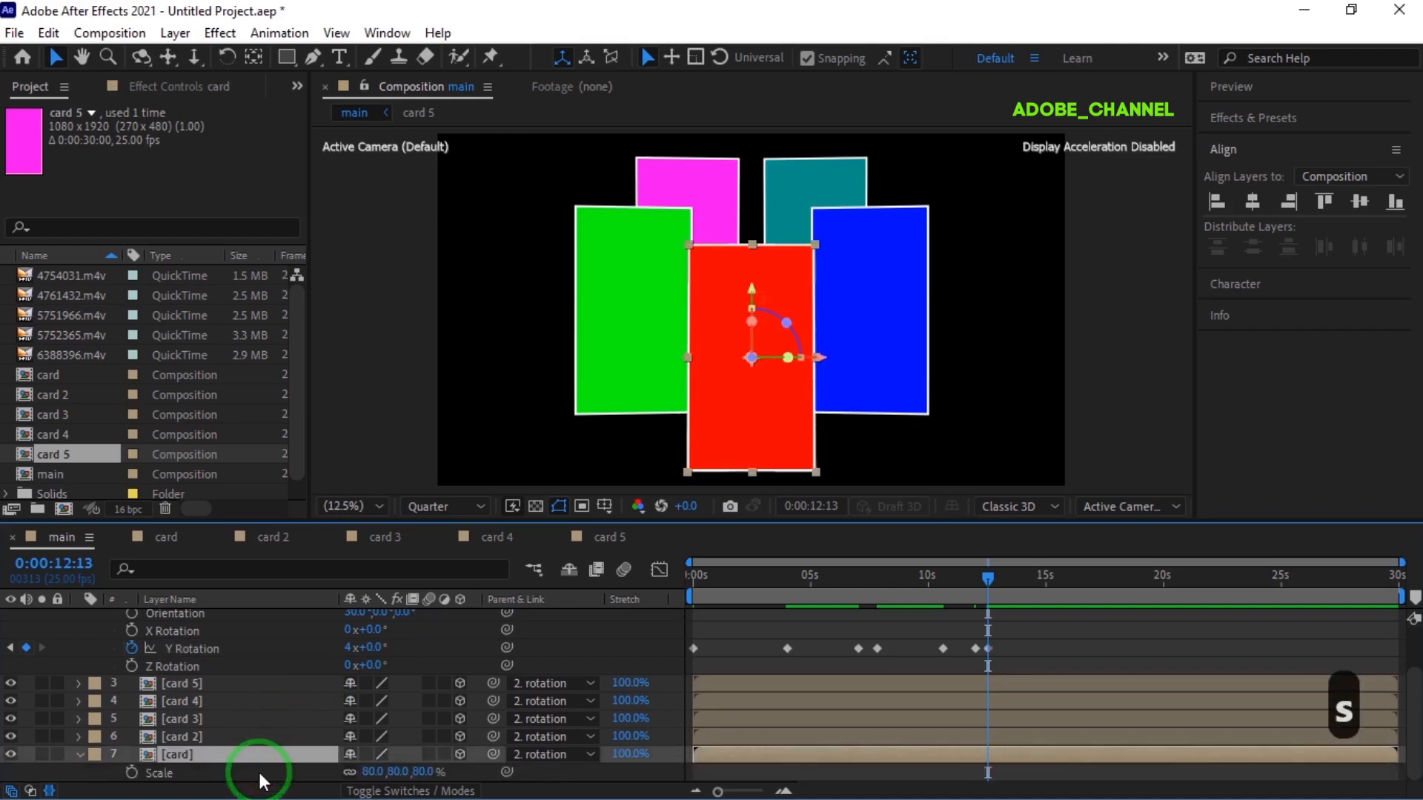
{"action": "left_click", "coordinate": [59, 565]}
{"action": "type", "text": "412"}
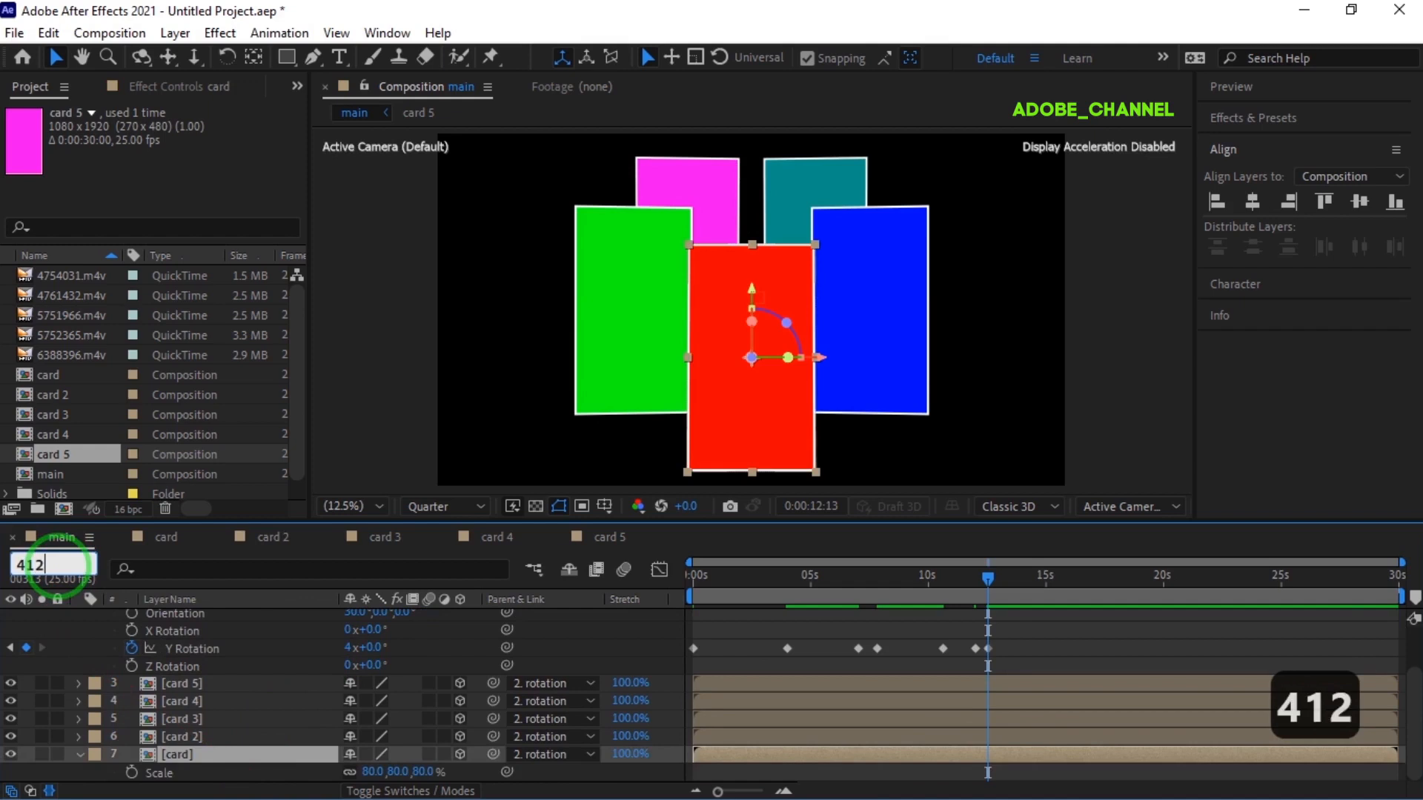
{"action": "key", "text": "Return"}
{"action": "left_click", "coordinate": [132, 773]}
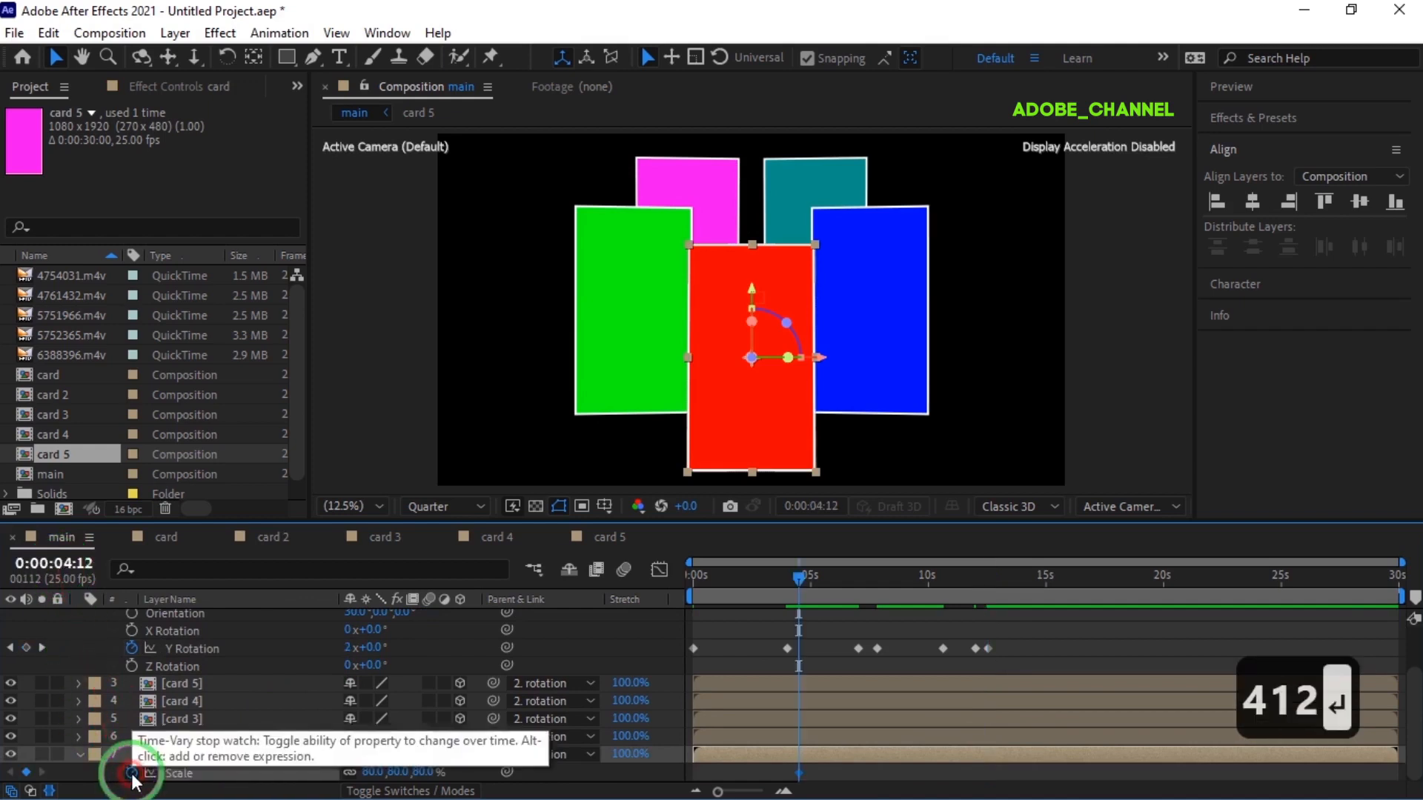
Step: At 0:00:05:00, enlarge the layer named card by setting its Scale to 90%
{"action": "left_click", "coordinate": [63, 564]}
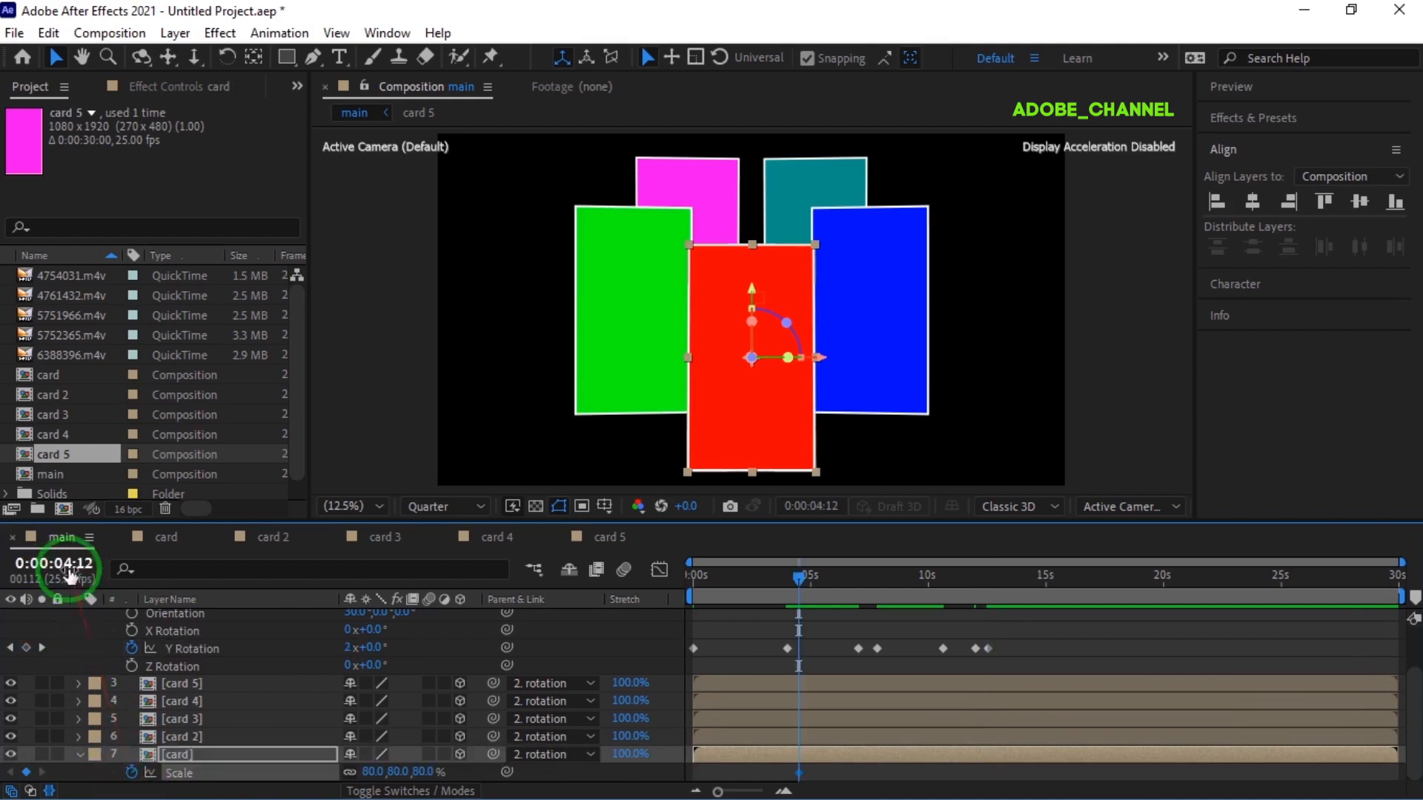
{"action": "type", "text": "500"}
{"action": "key", "text": "Return"}
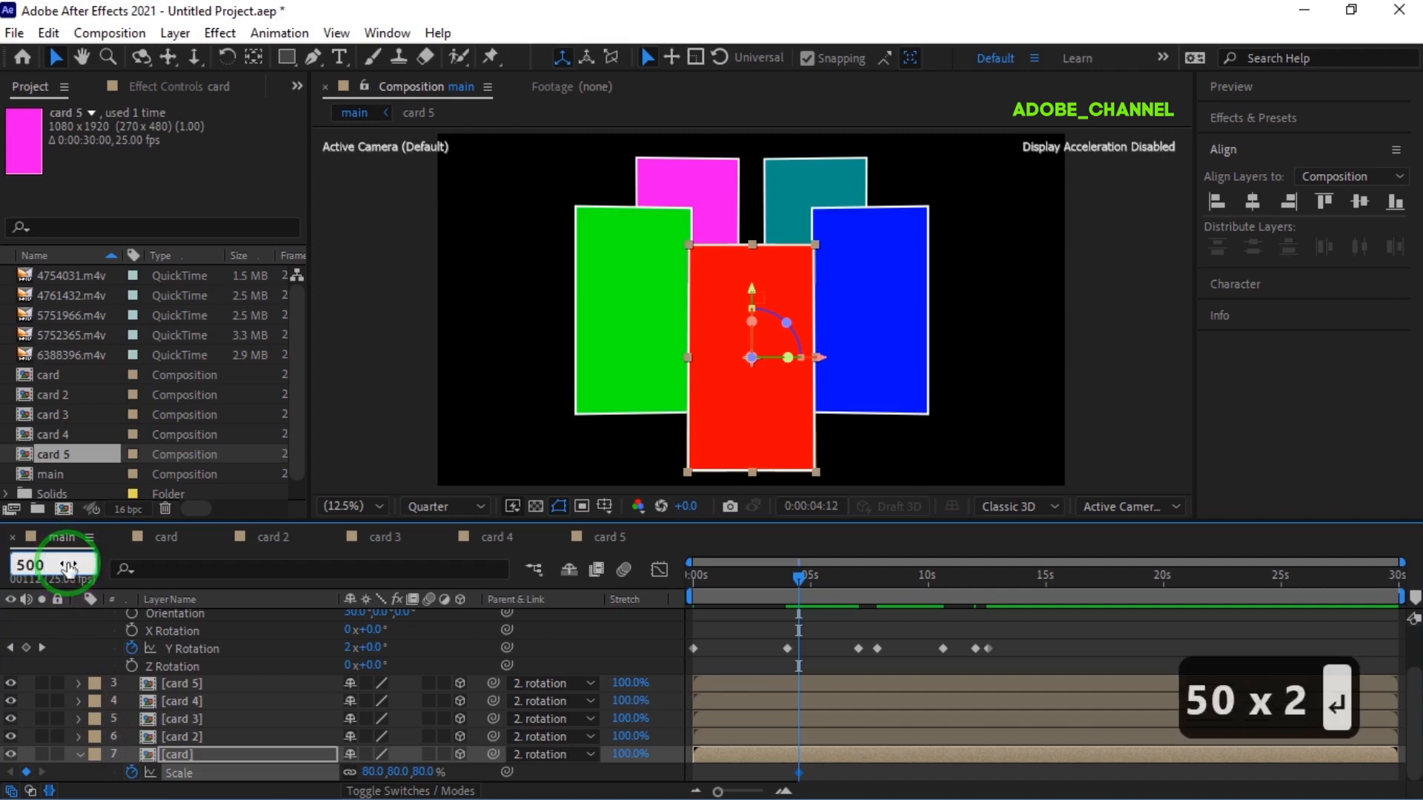
{"action": "left_click", "coordinate": [368, 772]}
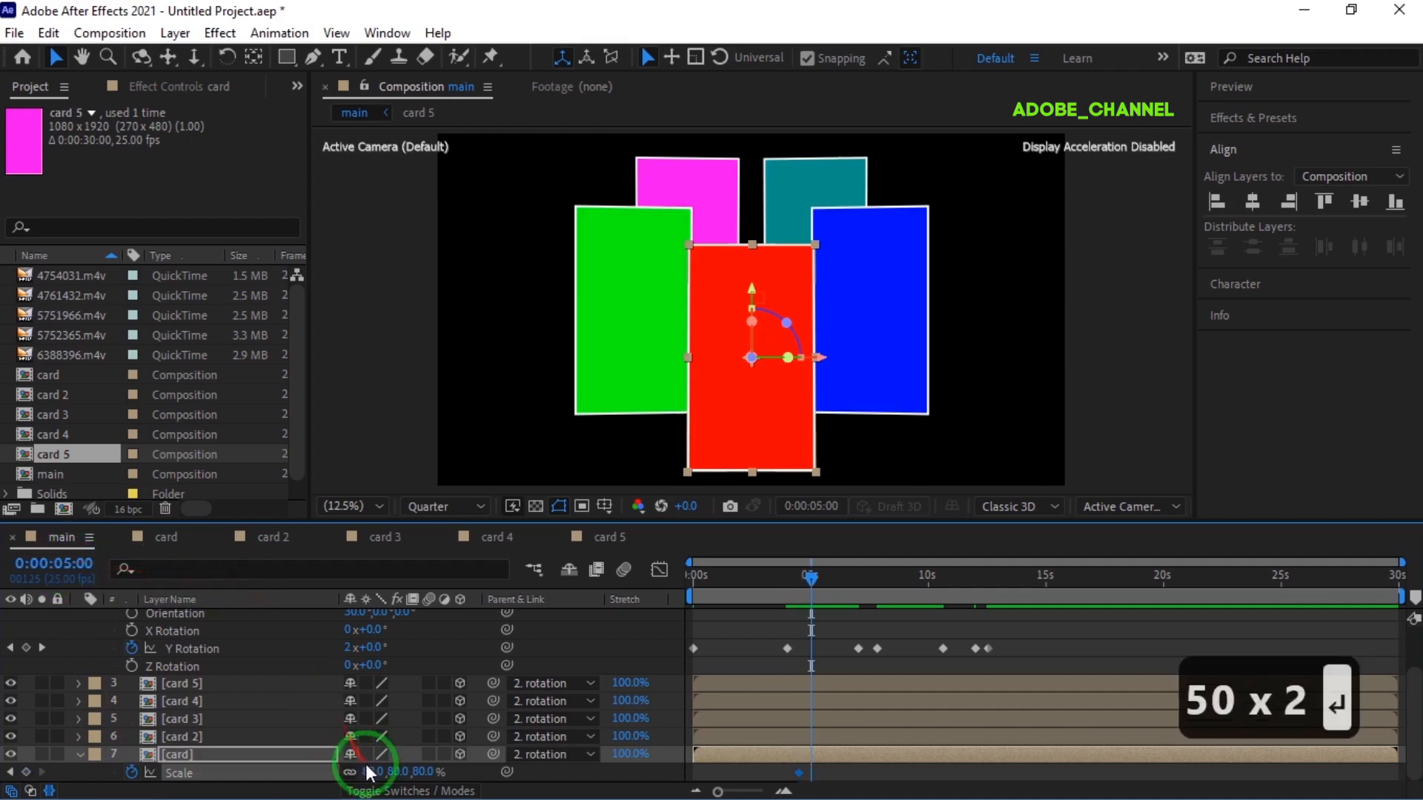
{"action": "type", "text": "90"}
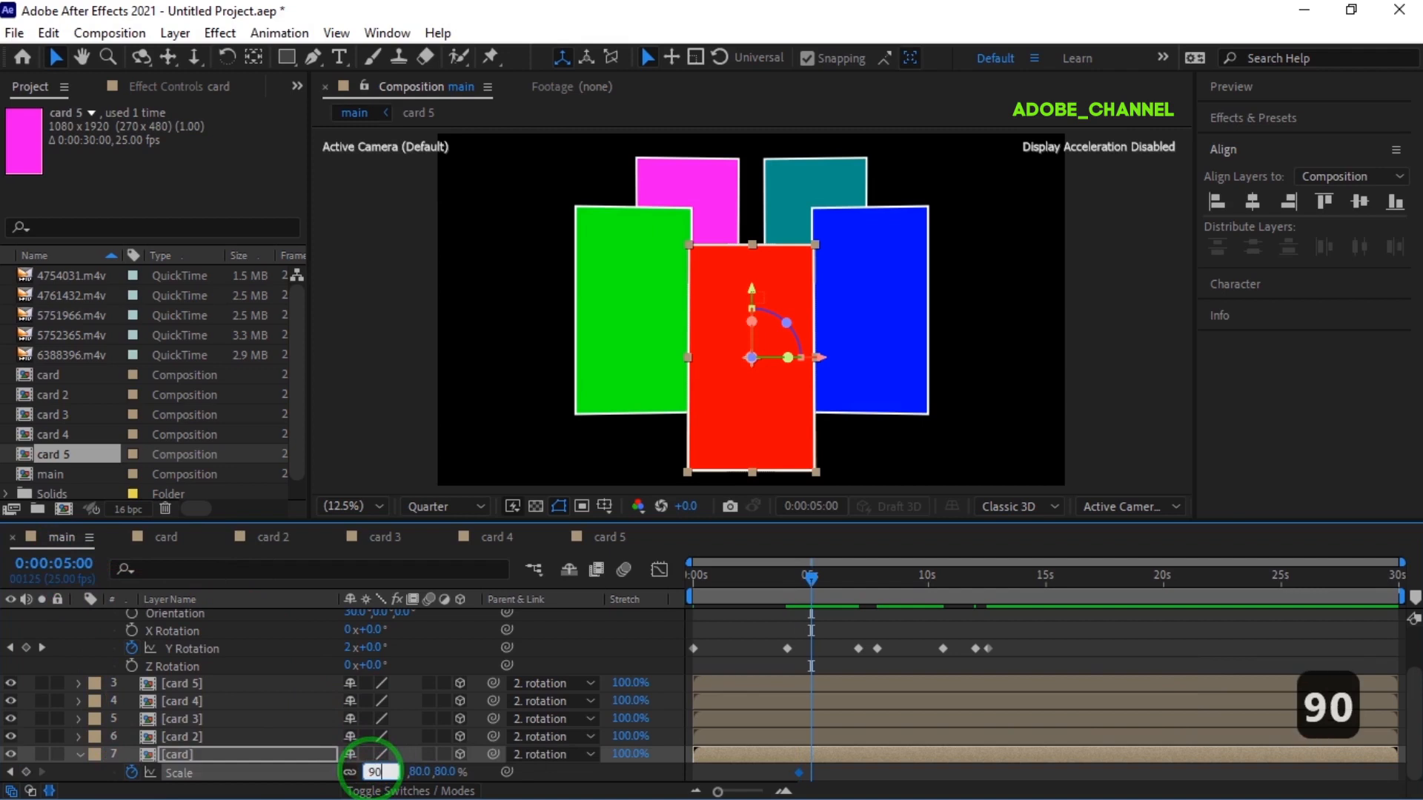
{"action": "key", "text": "Return"}
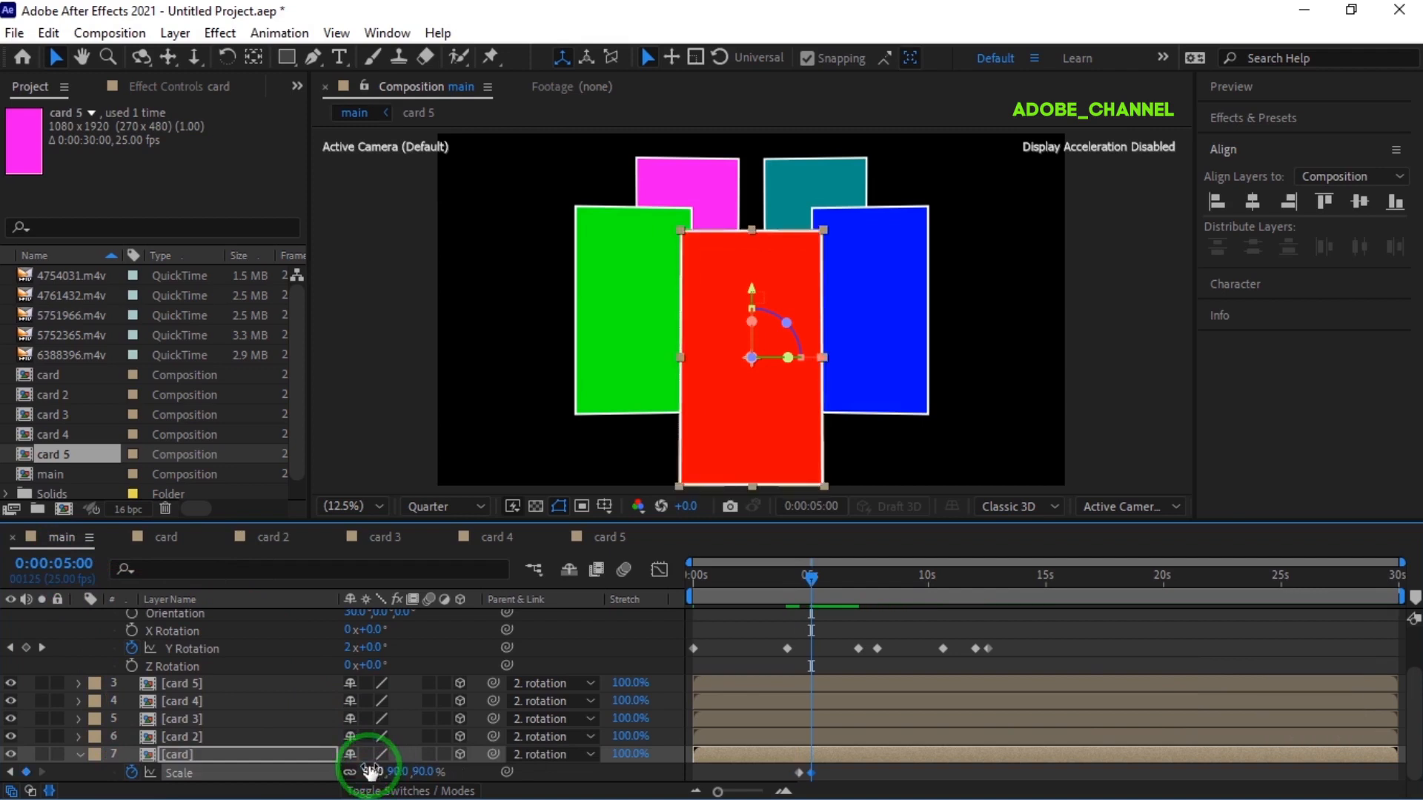
Step: Add a Scale keyframe holding the current size of the layer named card at 0:00:06:15
{"action": "left_click", "coordinate": [66, 563]}
{"action": "type", "text": "615"}
{"action": "key", "text": "Return"}
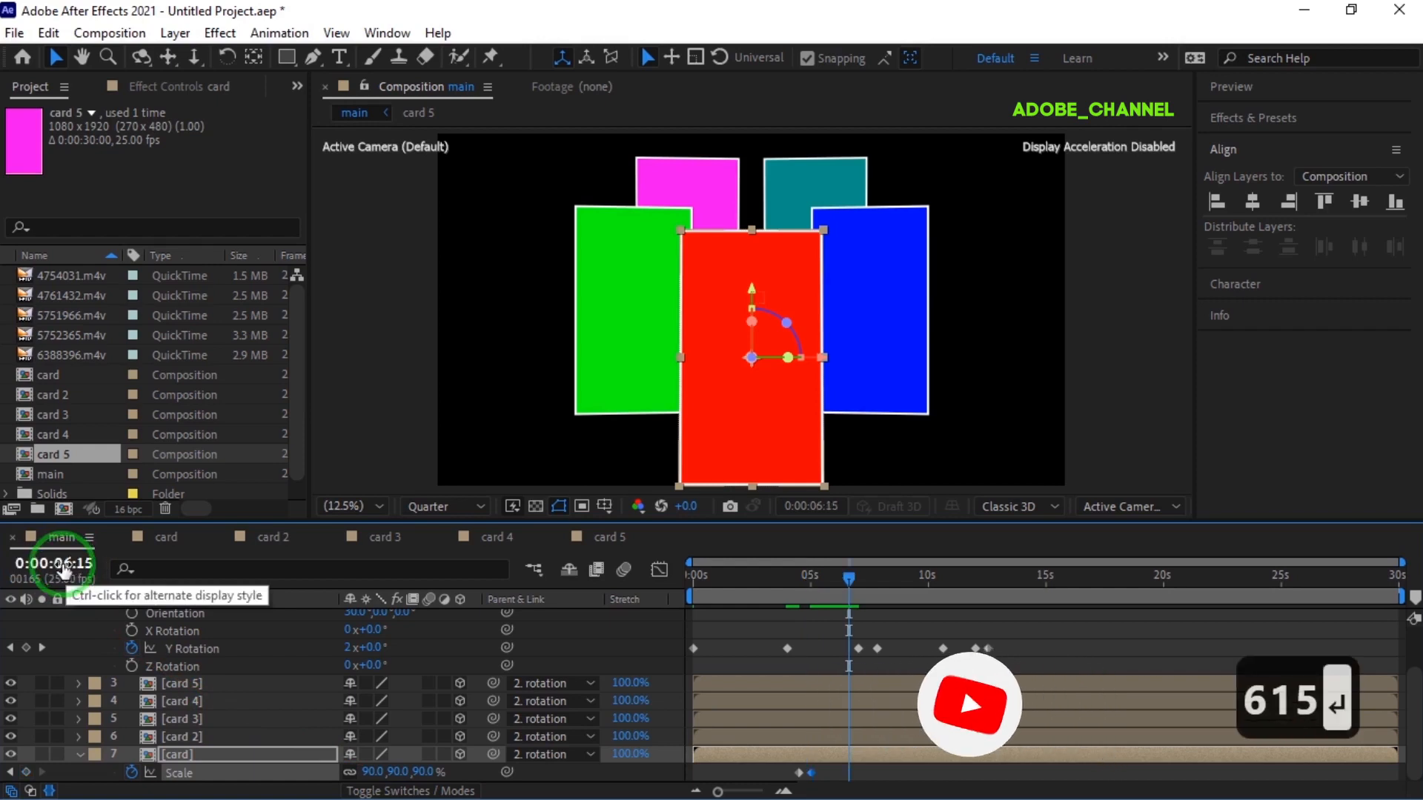
{"action": "left_click", "coordinate": [26, 772]}
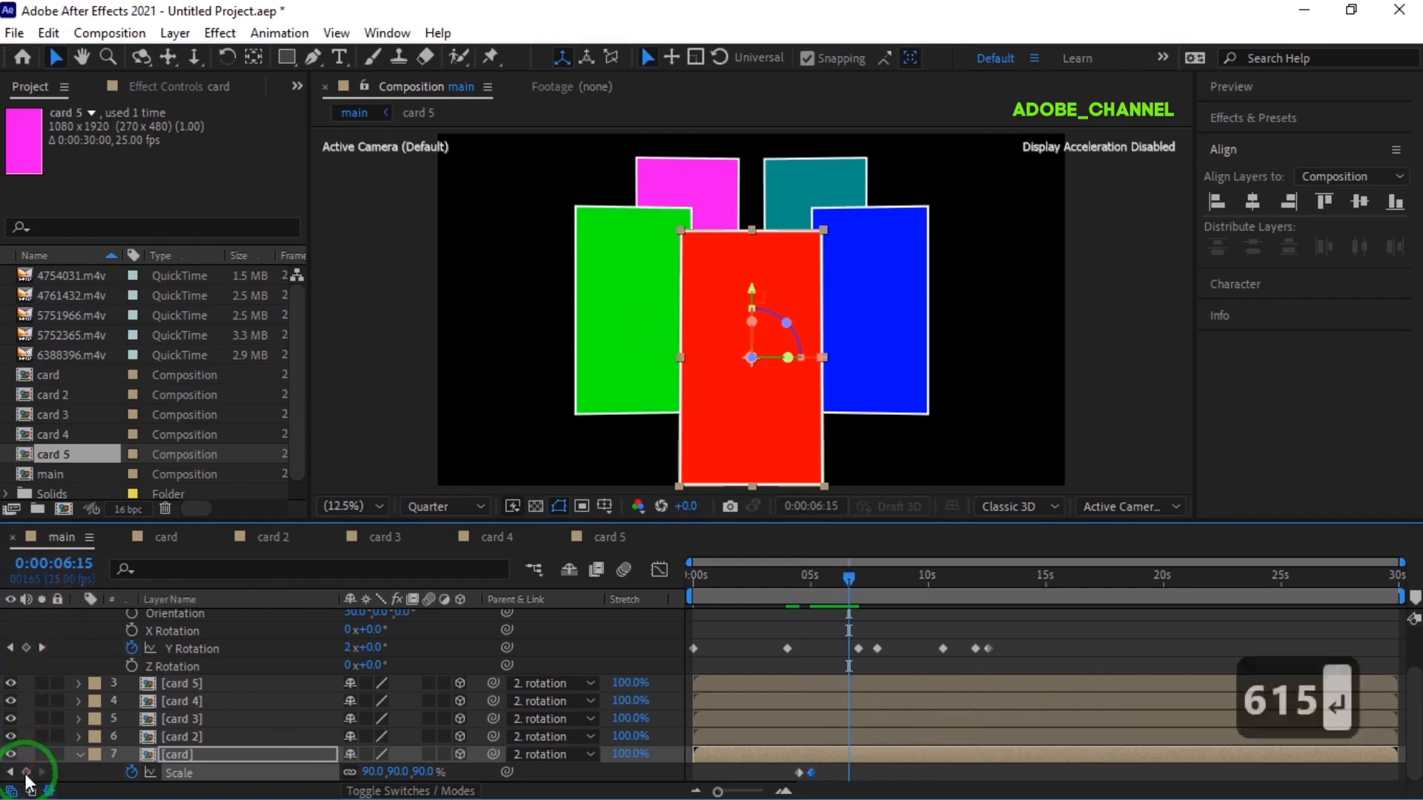
Step: At 0:00:07:00, set the Scale of the layer named card to 80%
{"action": "left_click", "coordinate": [58, 566]}
{"action": "type", "text": "700"}
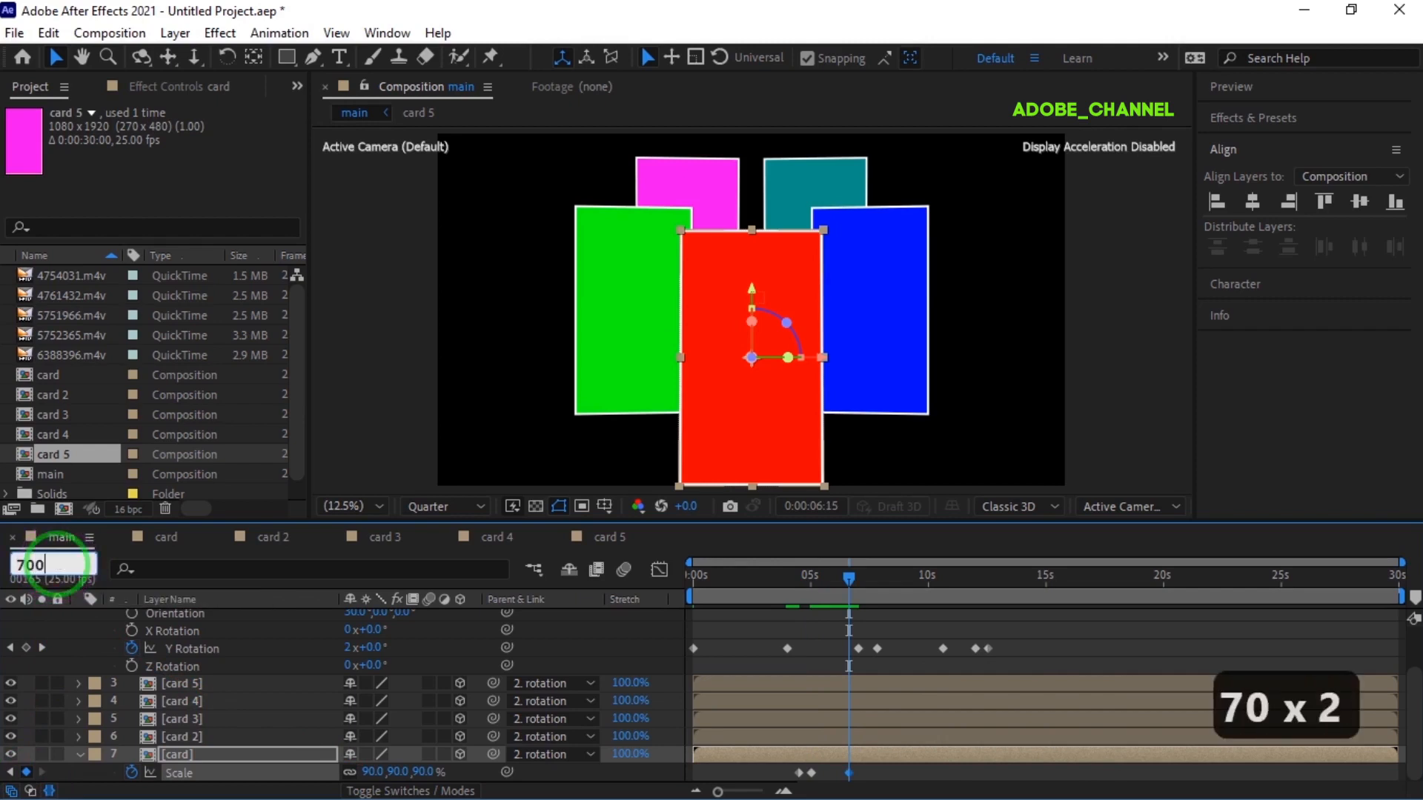
{"action": "key", "text": "Return"}
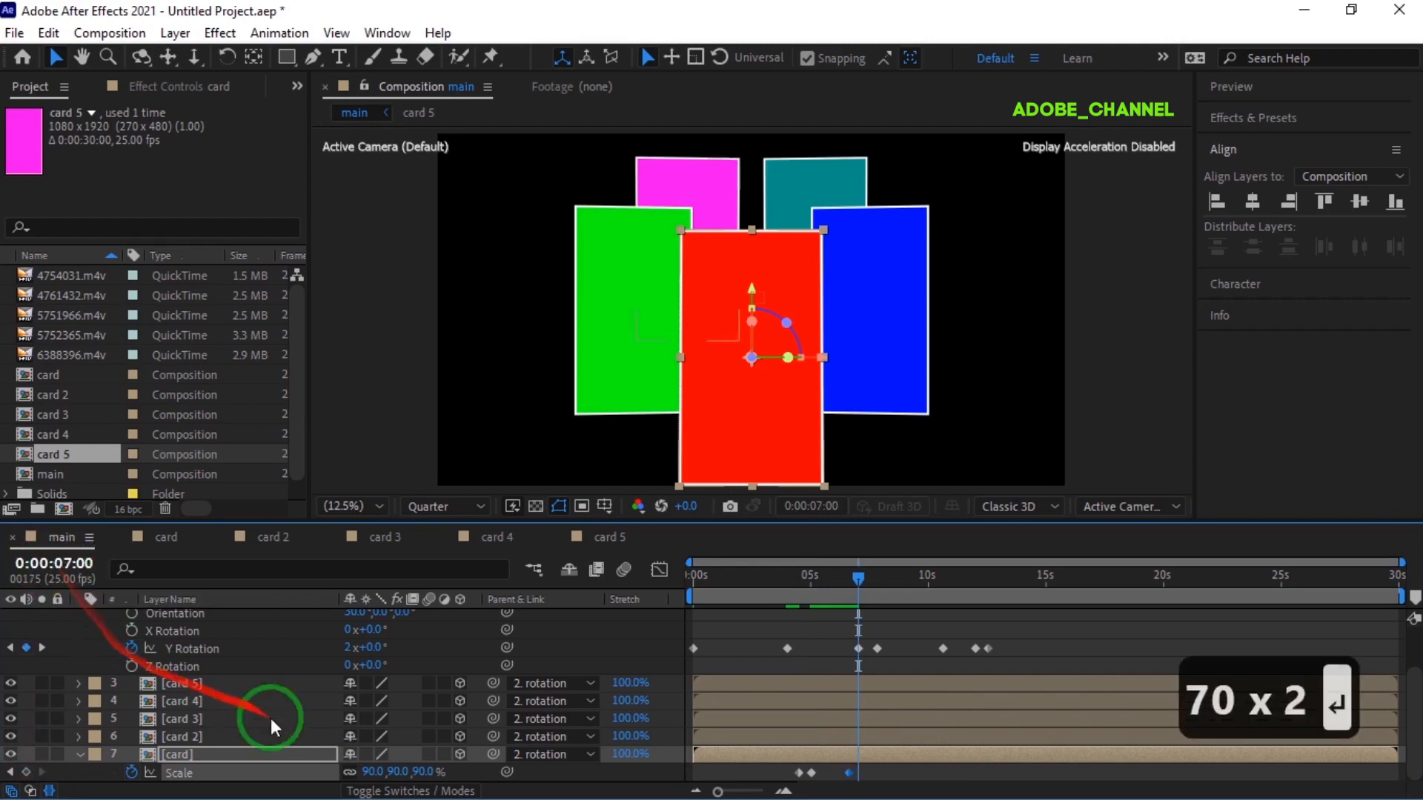
{"action": "left_click", "coordinate": [393, 772]}
{"action": "type", "text": "80"}
{"action": "key", "text": "Return"}
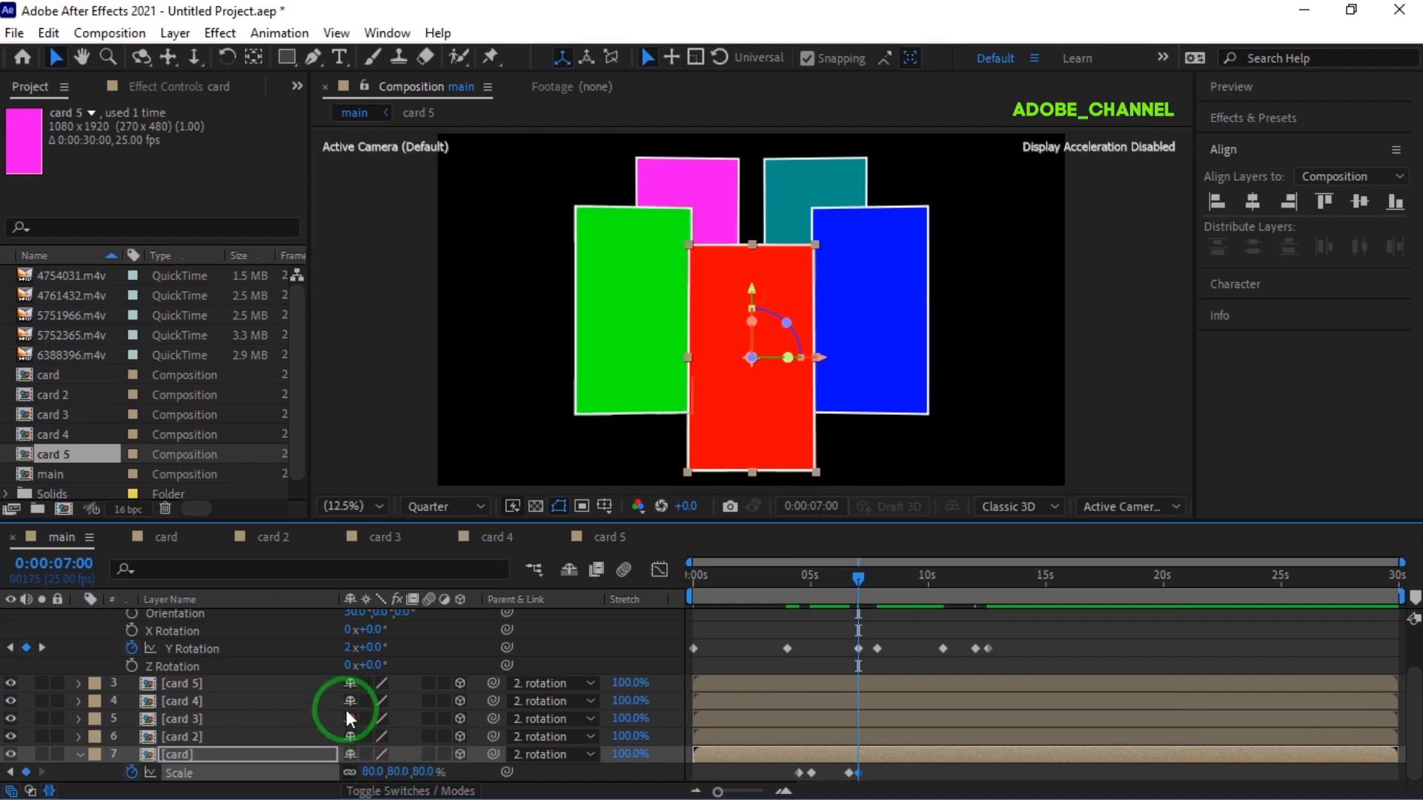
Step: Reveal the Scale of the card 4 layer and start keyframing it at 0:00:07:21
{"action": "left_click", "coordinate": [221, 698]}
{"action": "key", "text": "s"}
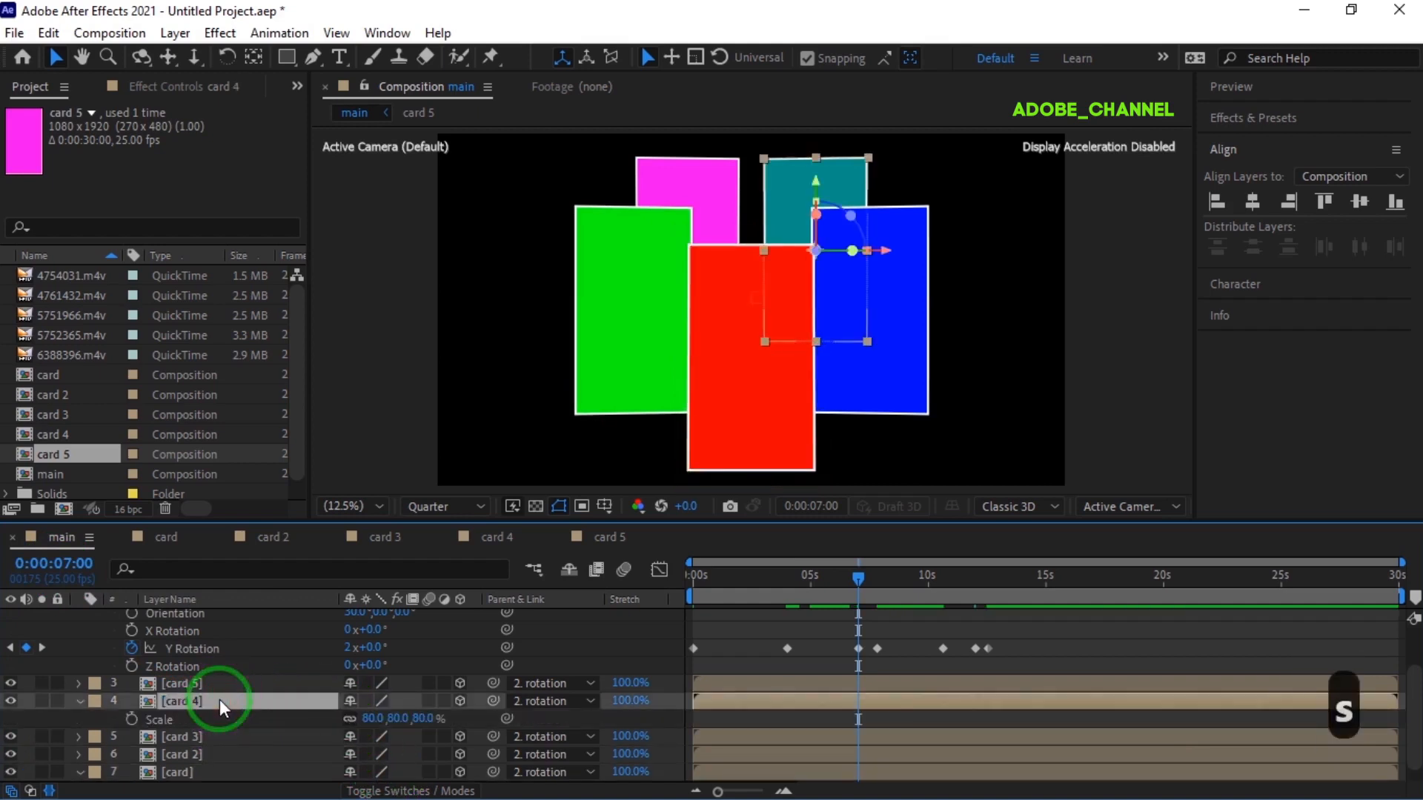
{"action": "left_click", "coordinate": [59, 563]}
{"action": "type", "text": "721"}
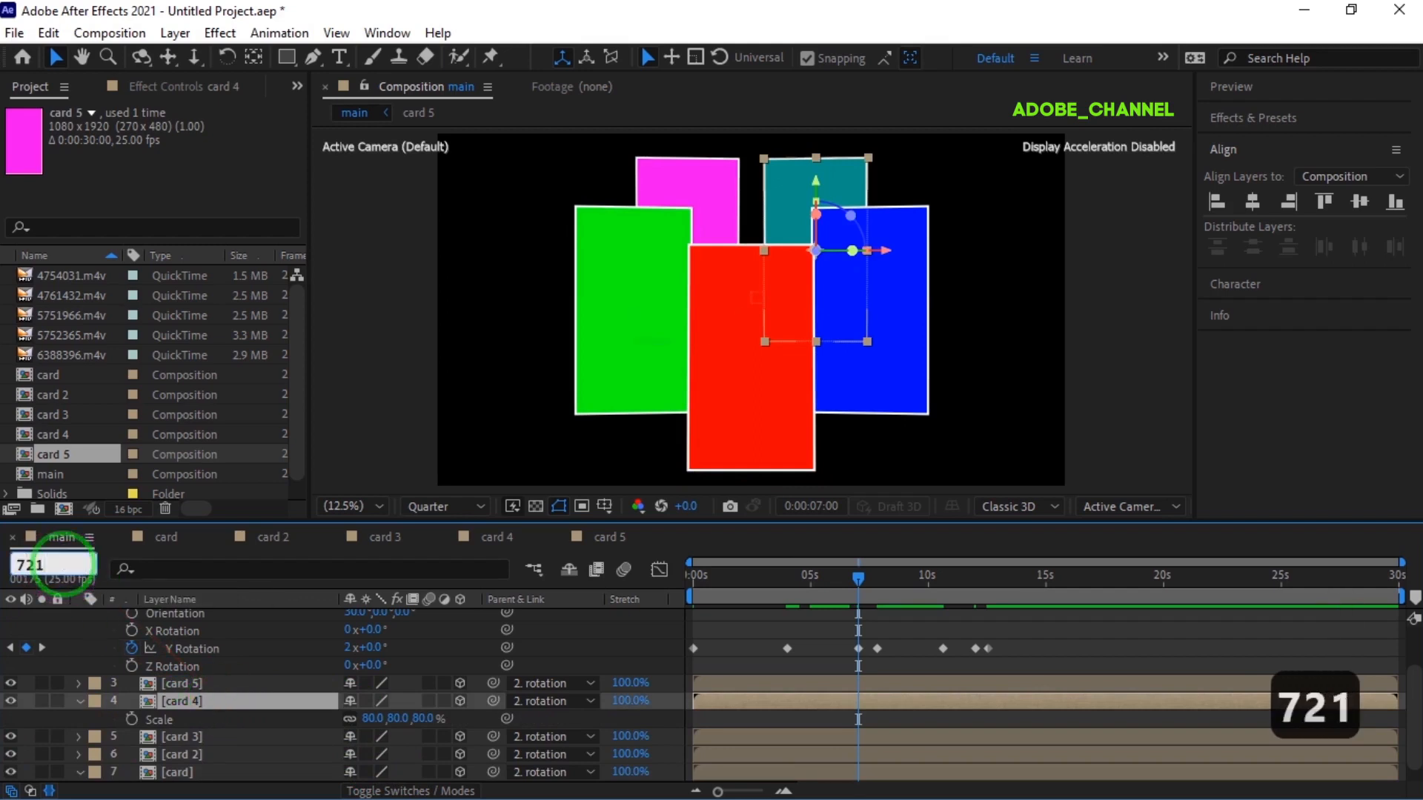
{"action": "key", "text": "Return"}
{"action": "left_click", "coordinate": [132, 719]}
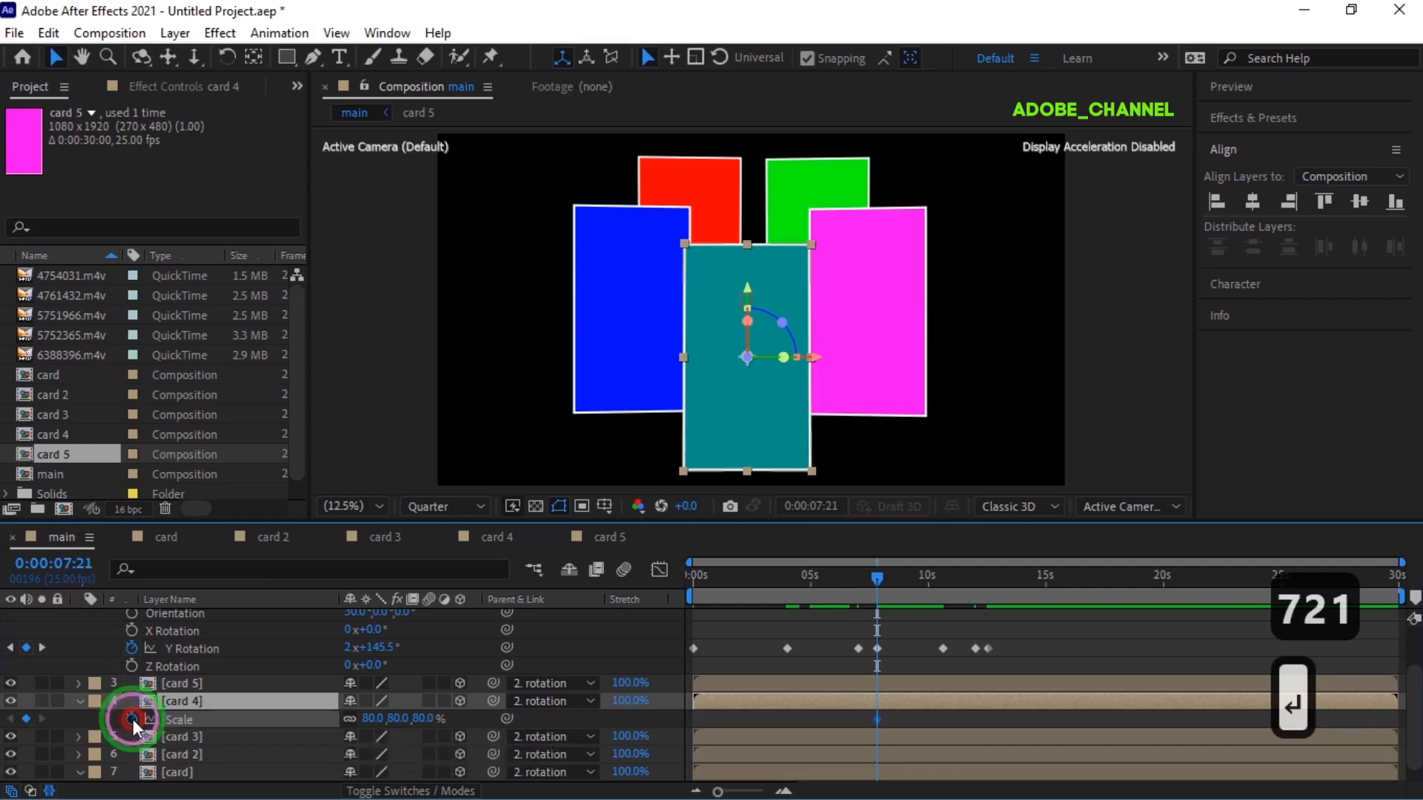
Step: At 0:00:08:09, enlarge the card 4 layer by setting its Scale to 90%
{"action": "left_click", "coordinate": [57, 564]}
{"action": "type", "text": "809"}
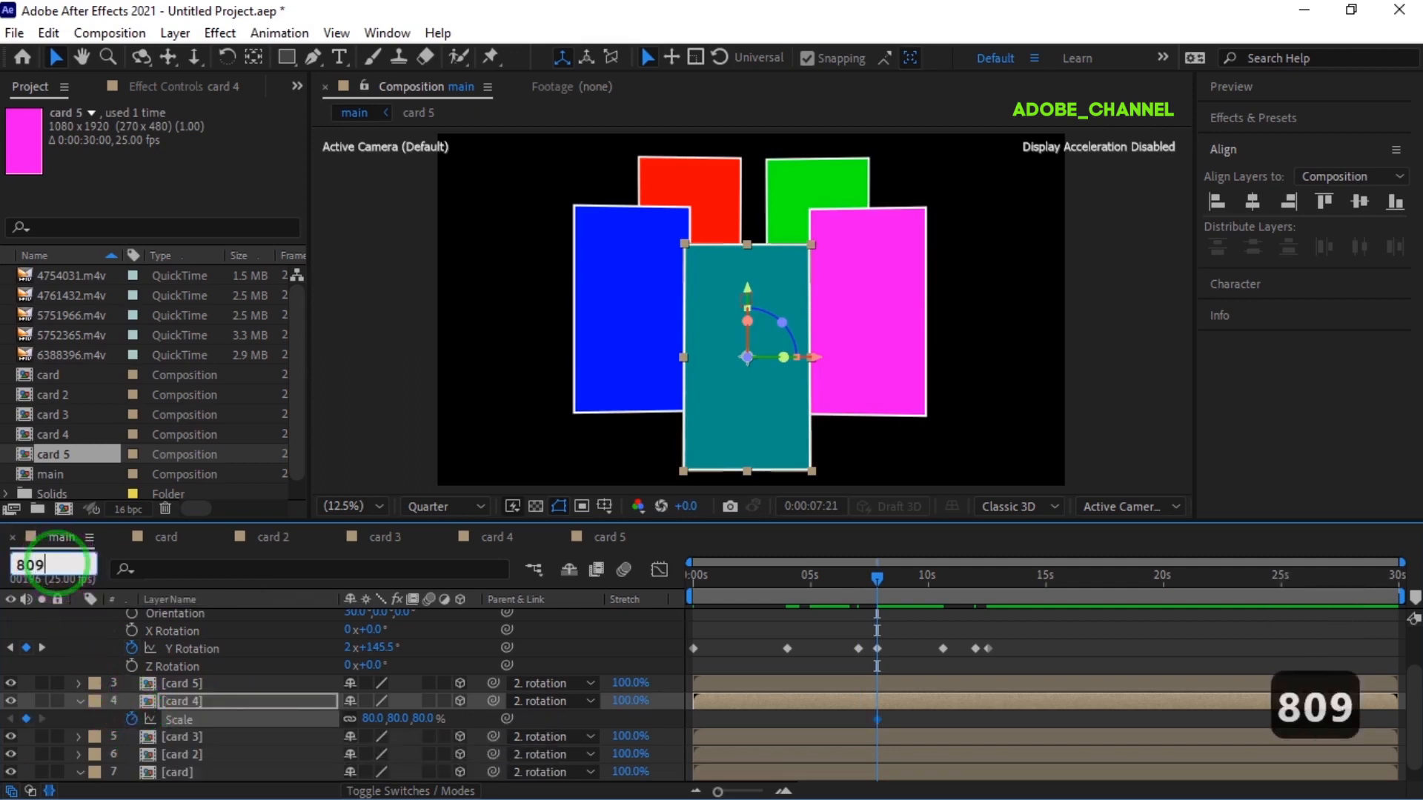
{"action": "key", "text": "Return"}
{"action": "left_click", "coordinate": [370, 719]}
{"action": "type", "text": "90"}
{"action": "key", "text": "Return"}
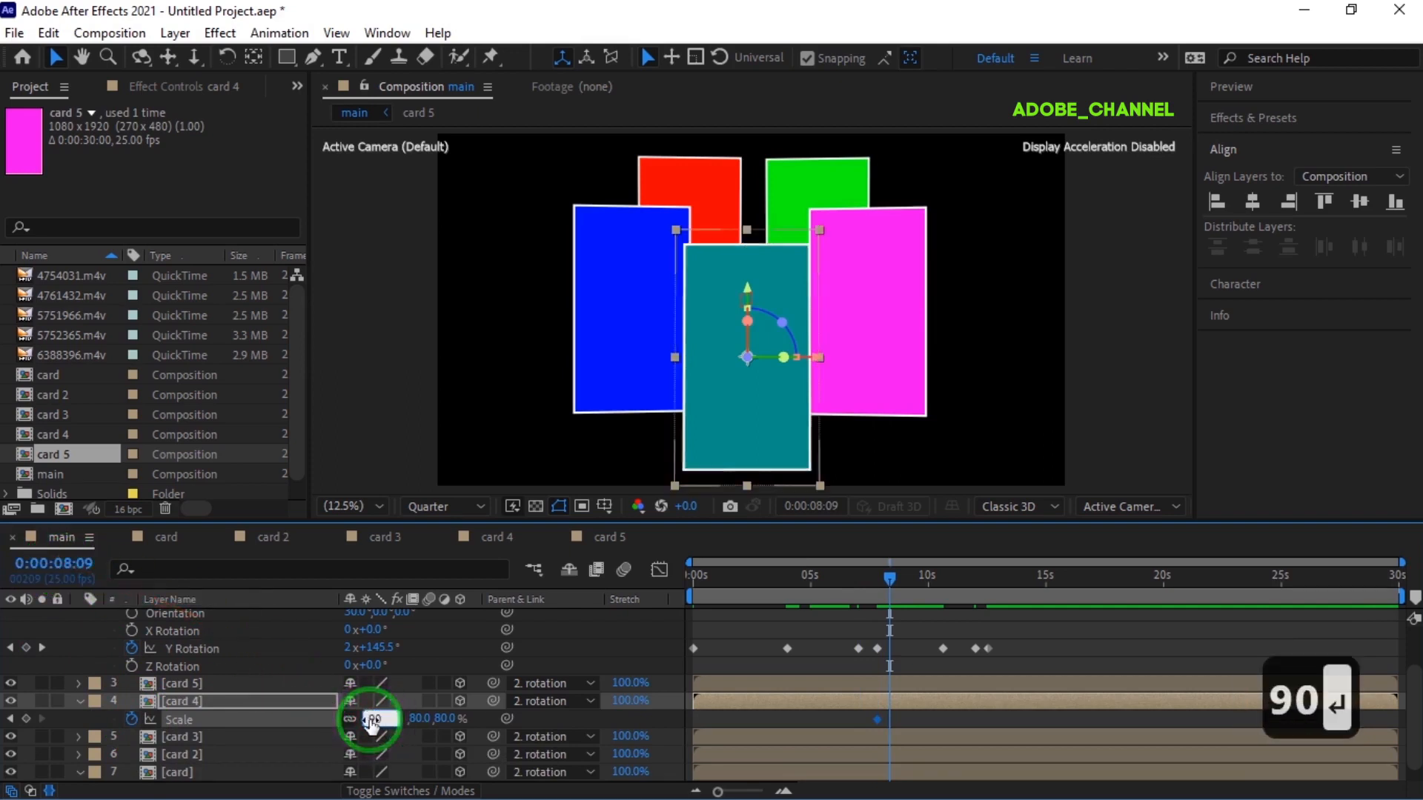
Step: At 0:00:10:00, add a Scale keyframe holding the current size of the card 4 layer
{"action": "left_click", "coordinate": [55, 564]}
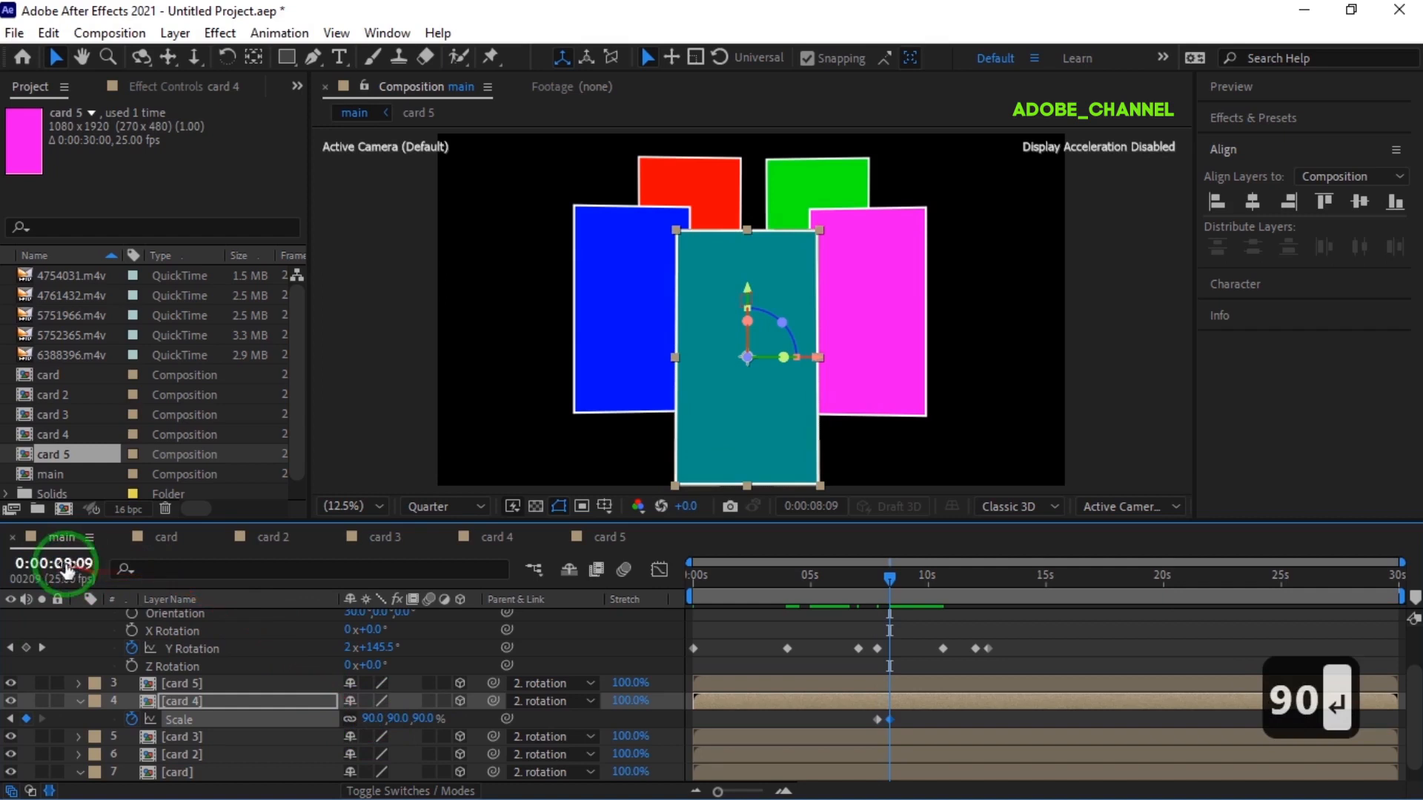
{"action": "type", "text": "1000"}
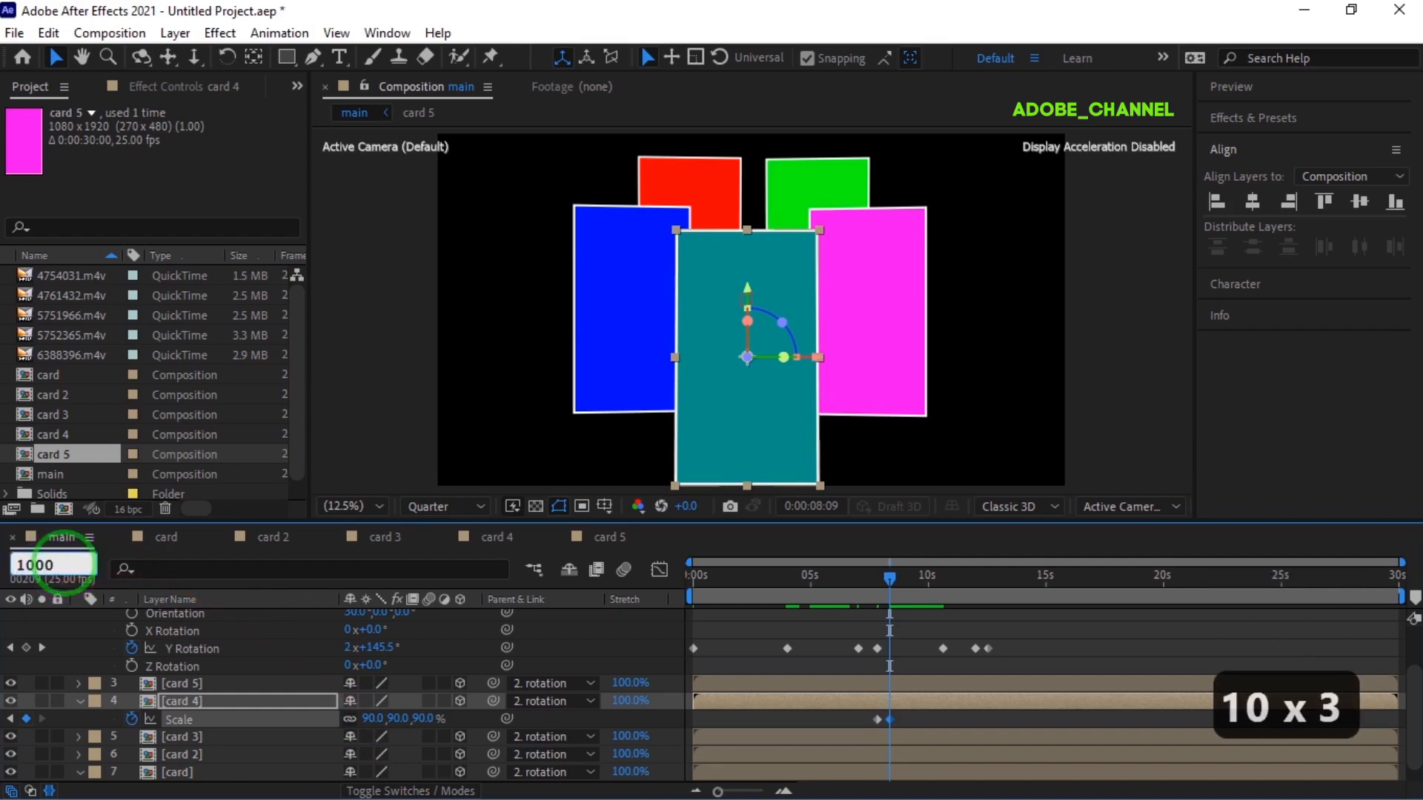
{"action": "key", "text": "Return"}
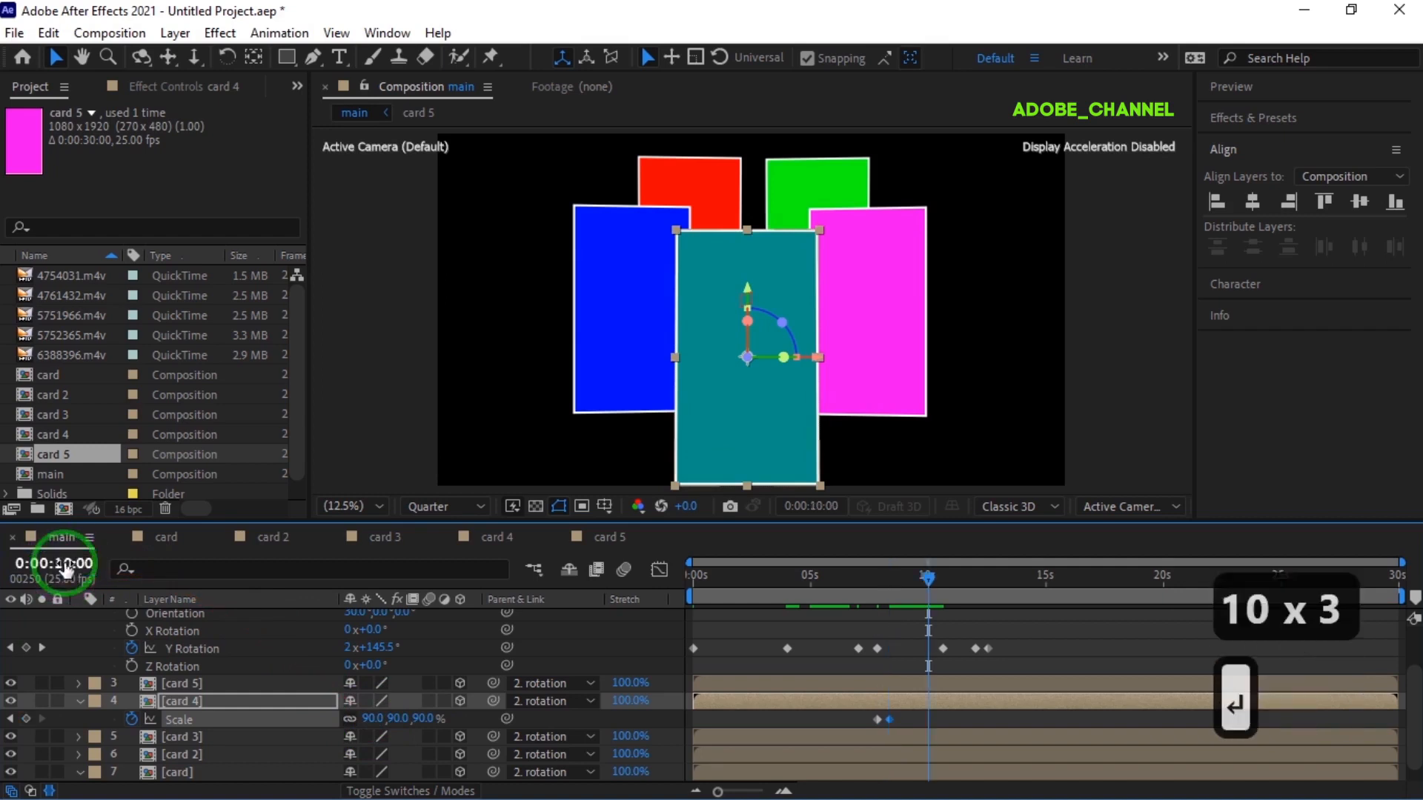
{"action": "left_click", "coordinate": [26, 719]}
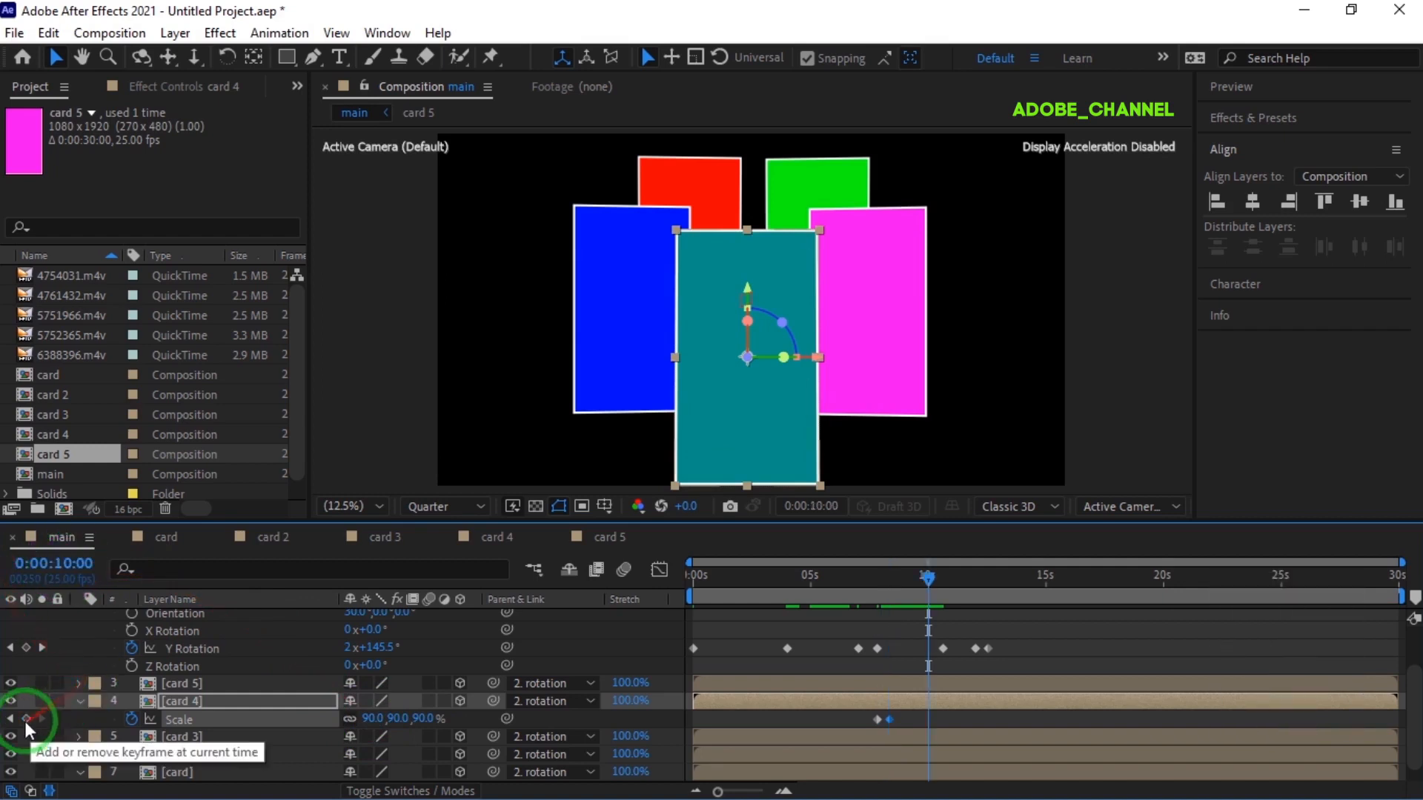
Step: At 0:00:10:15, shrink the card 4 layer by setting its Scale to 80%
{"action": "left_click", "coordinate": [79, 561]}
{"action": "type", "text": "1015"}
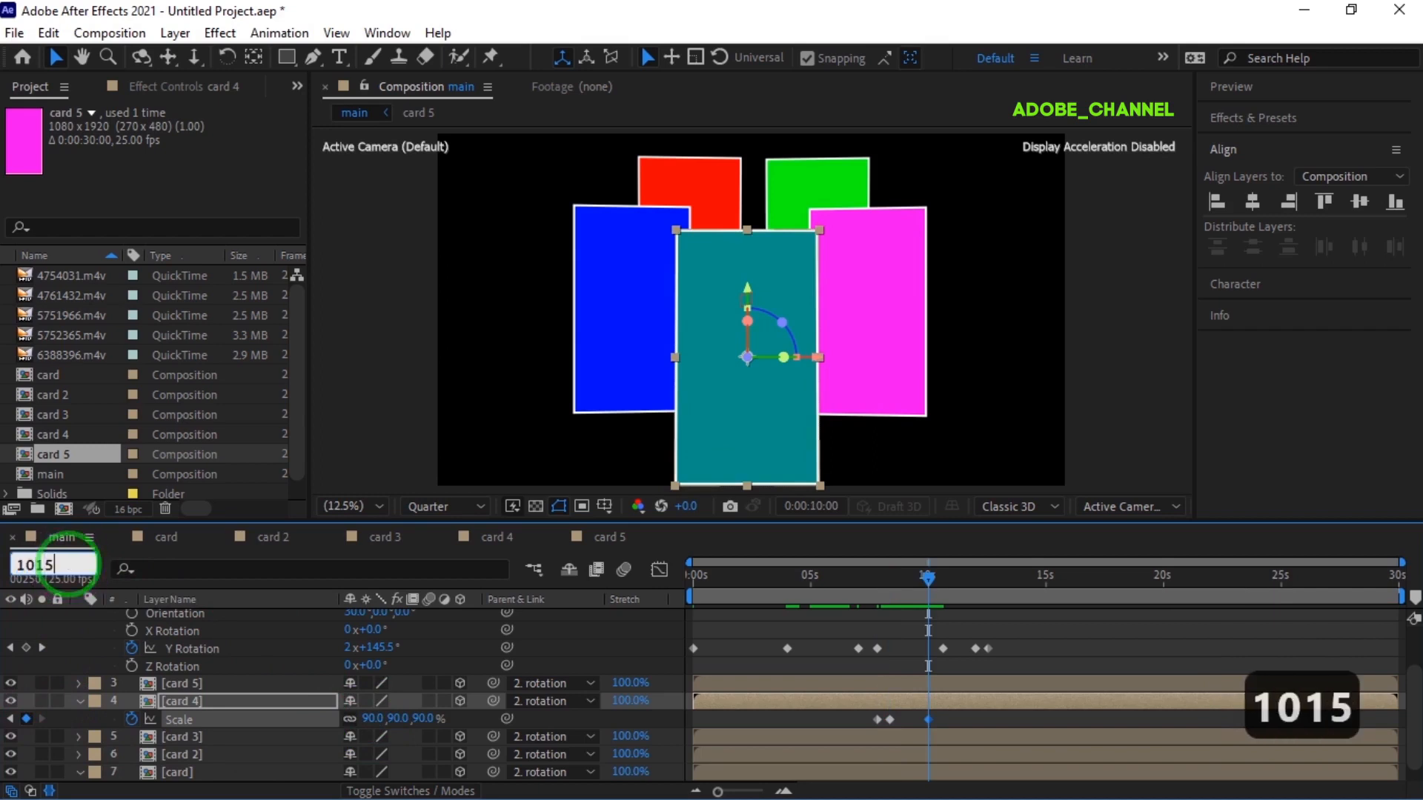
{"action": "key", "text": "Return"}
{"action": "left_click", "coordinate": [370, 718]}
{"action": "type", "text": "80"}
{"action": "key", "text": "Return"}
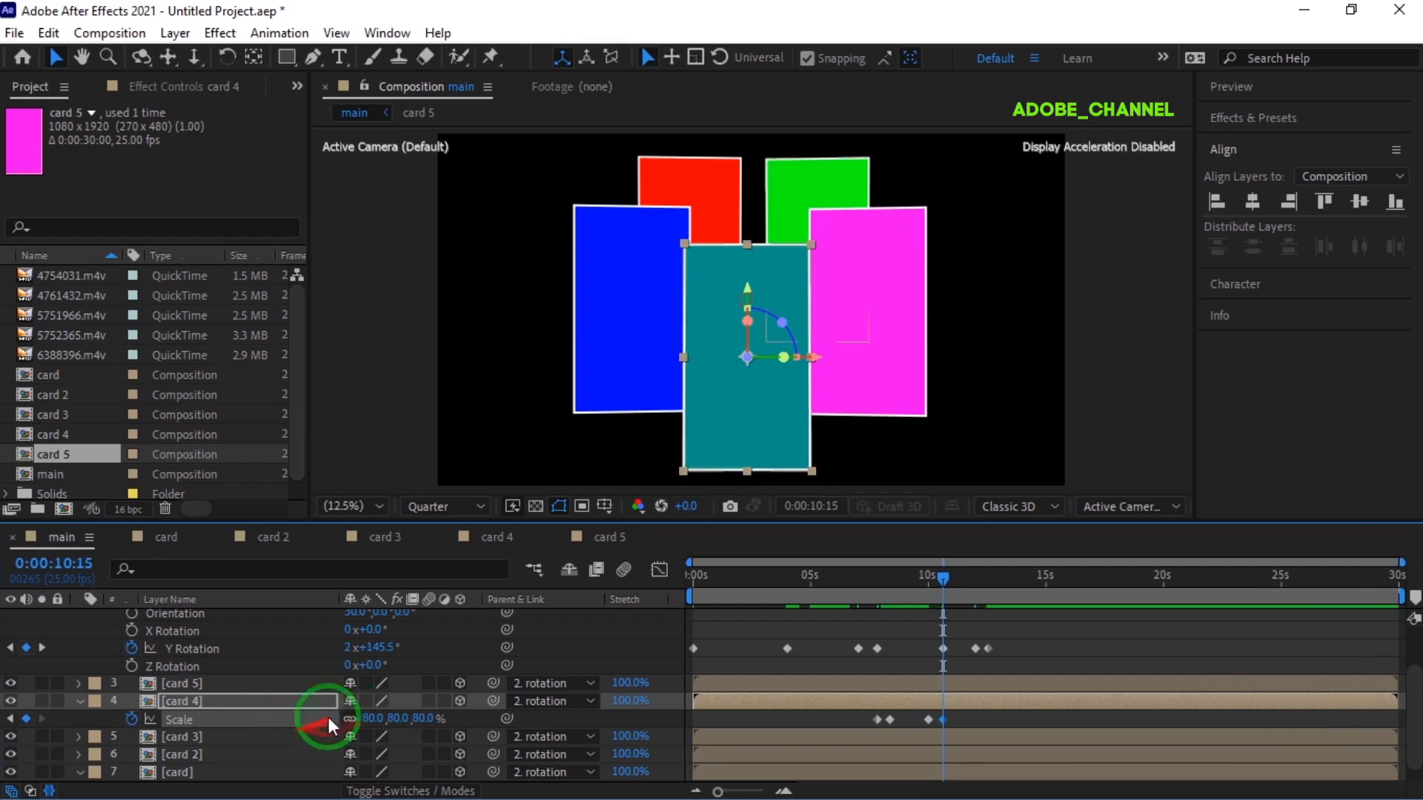
Step: Set the rotation null's Y Position to 1178 and its X Orientation to 25°, checking the framing at 0:00:10:00
{"action": "scroll", "coordinate": [348, 704], "scroll_direction": "up", "scroll_amount": 2}
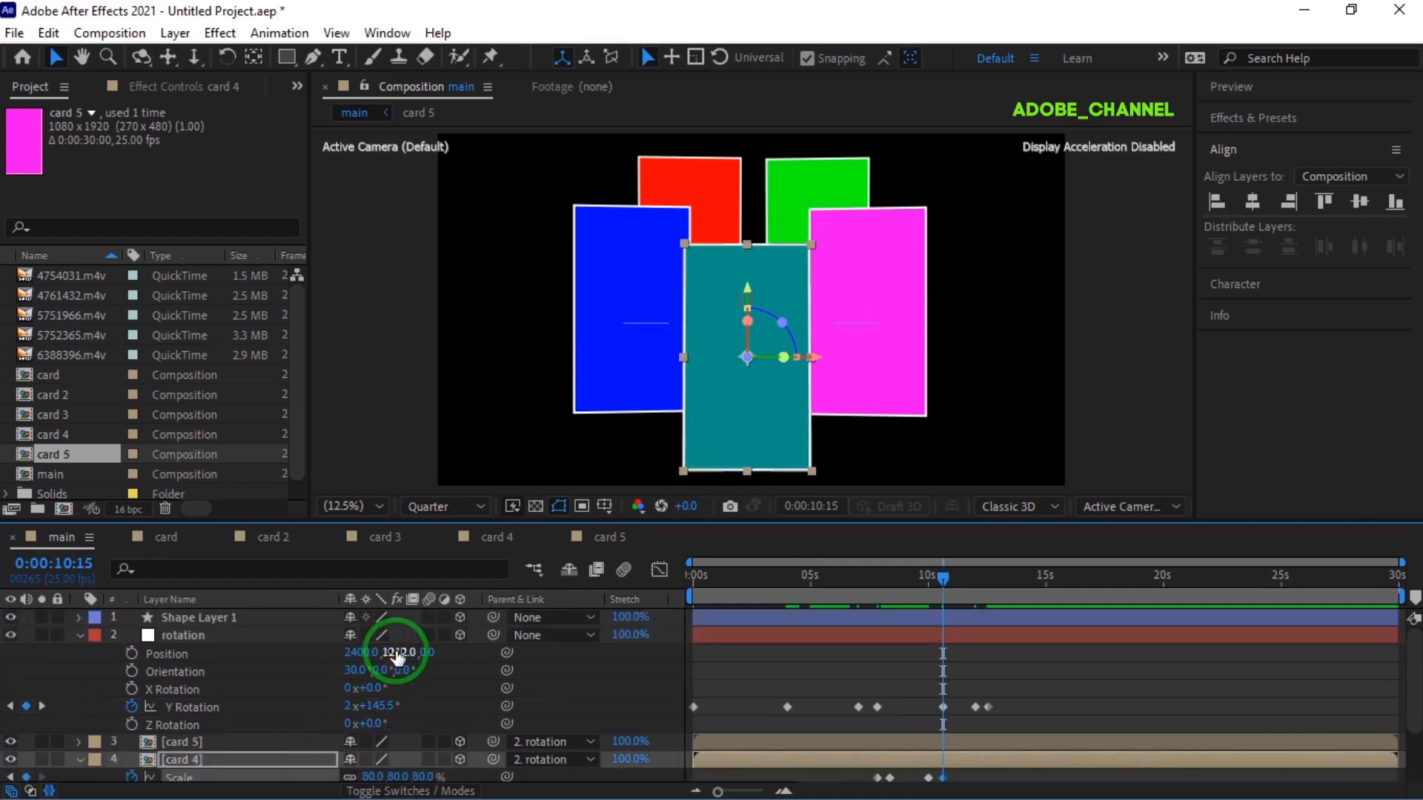
{"action": "left_click_drag", "start_coordinate": [395, 657], "coordinate": [352, 656]}
{"action": "left_click_drag", "start_coordinate": [938, 578], "coordinate": [926, 586]}
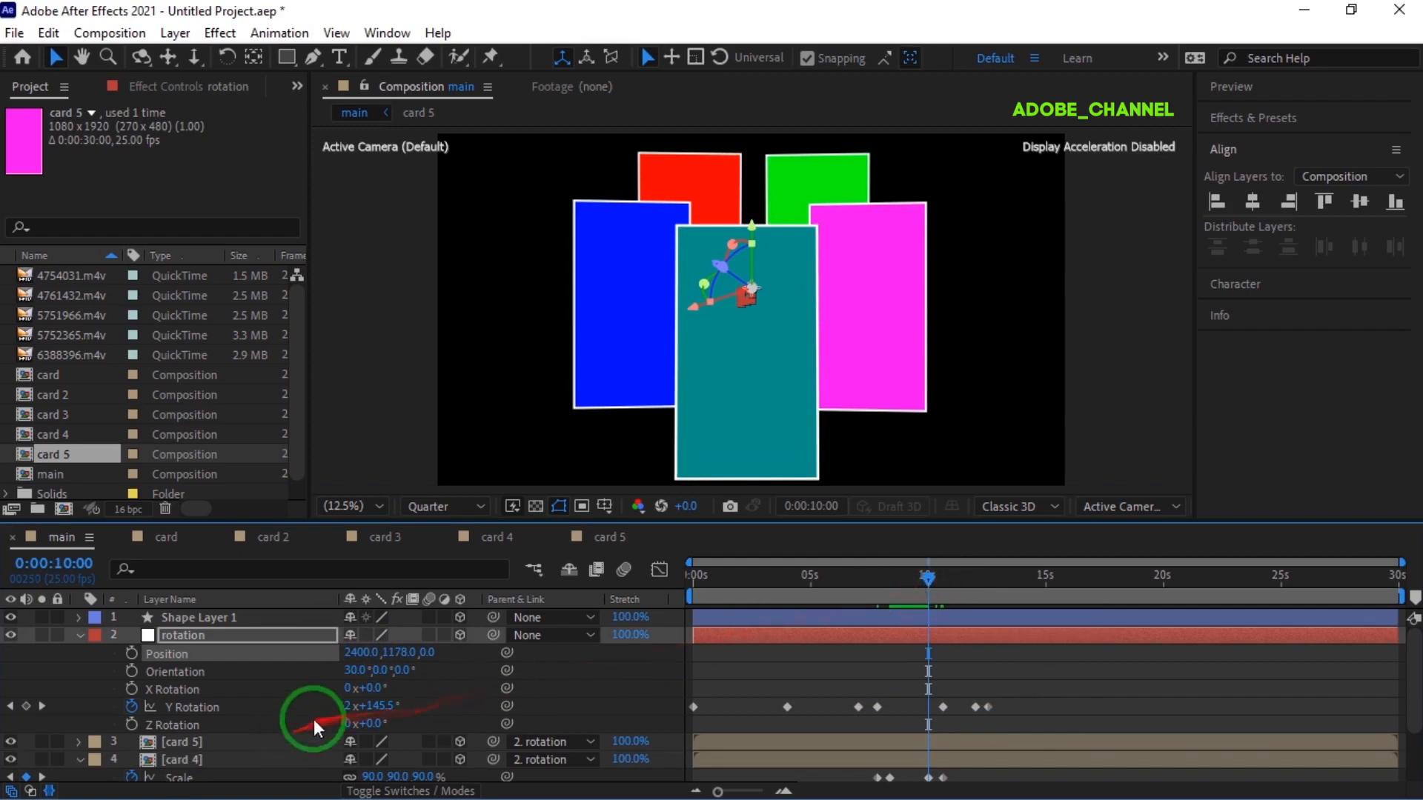
{"action": "left_click_drag", "start_coordinate": [353, 672], "coordinate": [351, 681]}
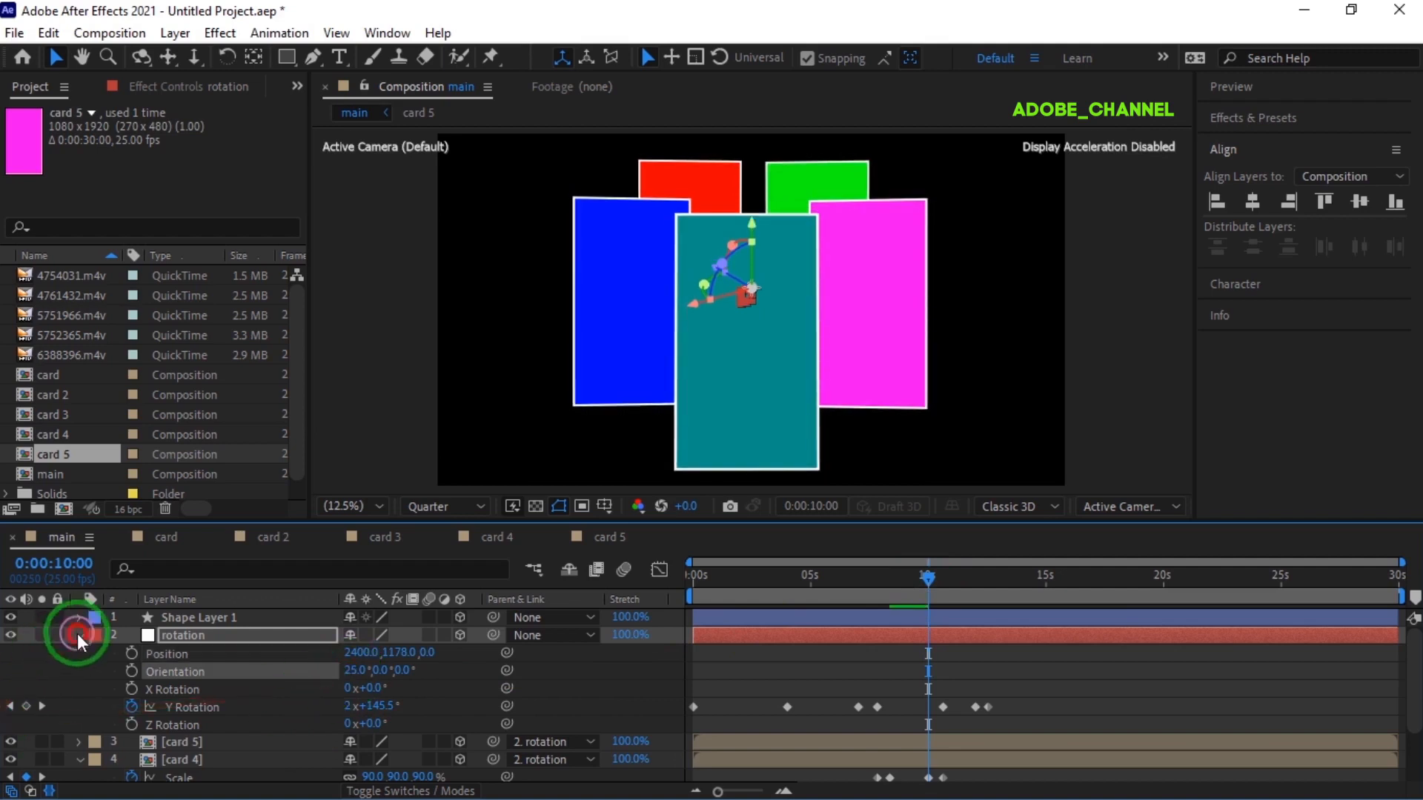
Step: Collapse the expanded properties of the rotation null and the card layers
{"action": "left_click", "coordinate": [78, 635]}
{"action": "left_click", "coordinate": [79, 672]}
{"action": "left_click", "coordinate": [80, 724]}
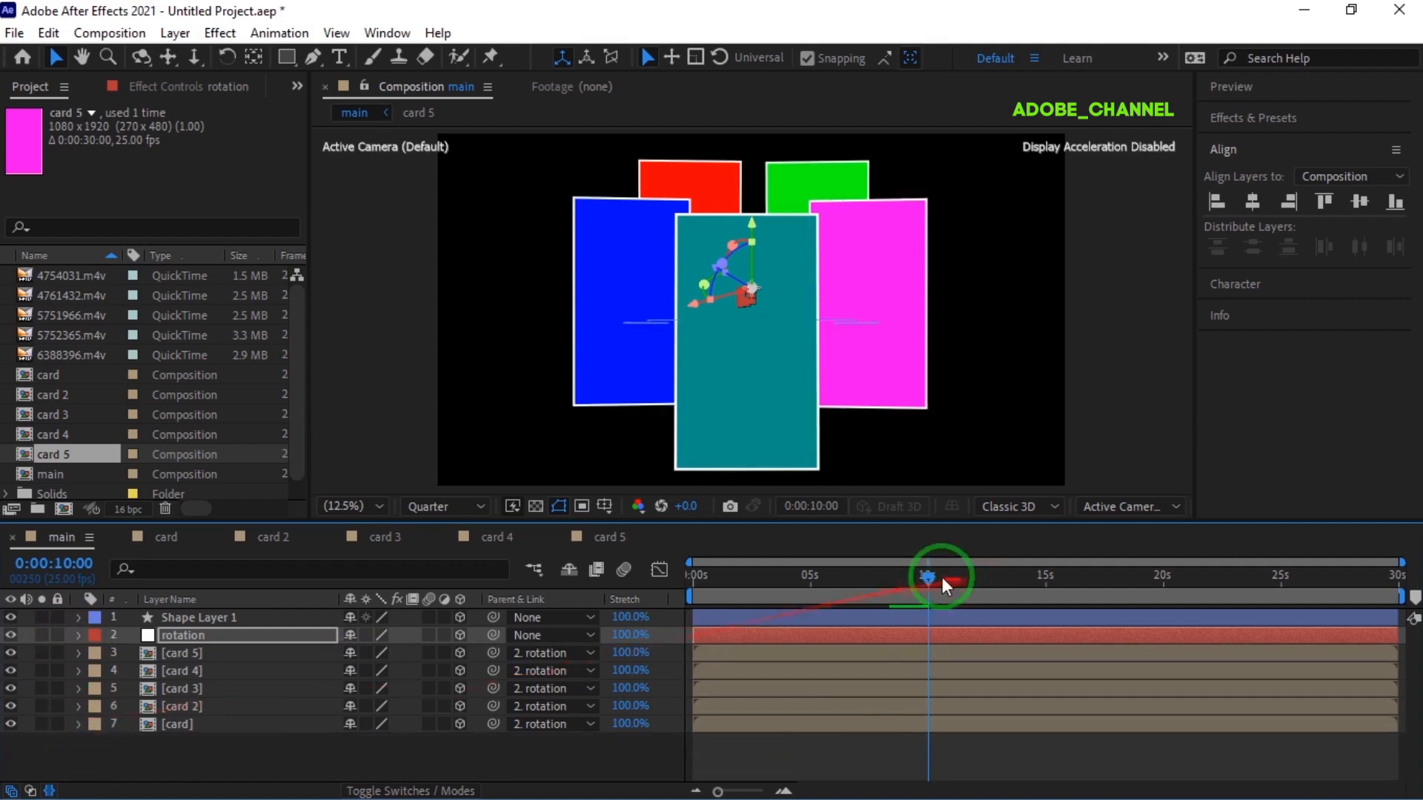
Step: End the main composition's work area at about 14 seconds and preview the carousel animation from the start
{"action": "left_click_drag", "start_coordinate": [930, 576], "coordinate": [670, 586]}
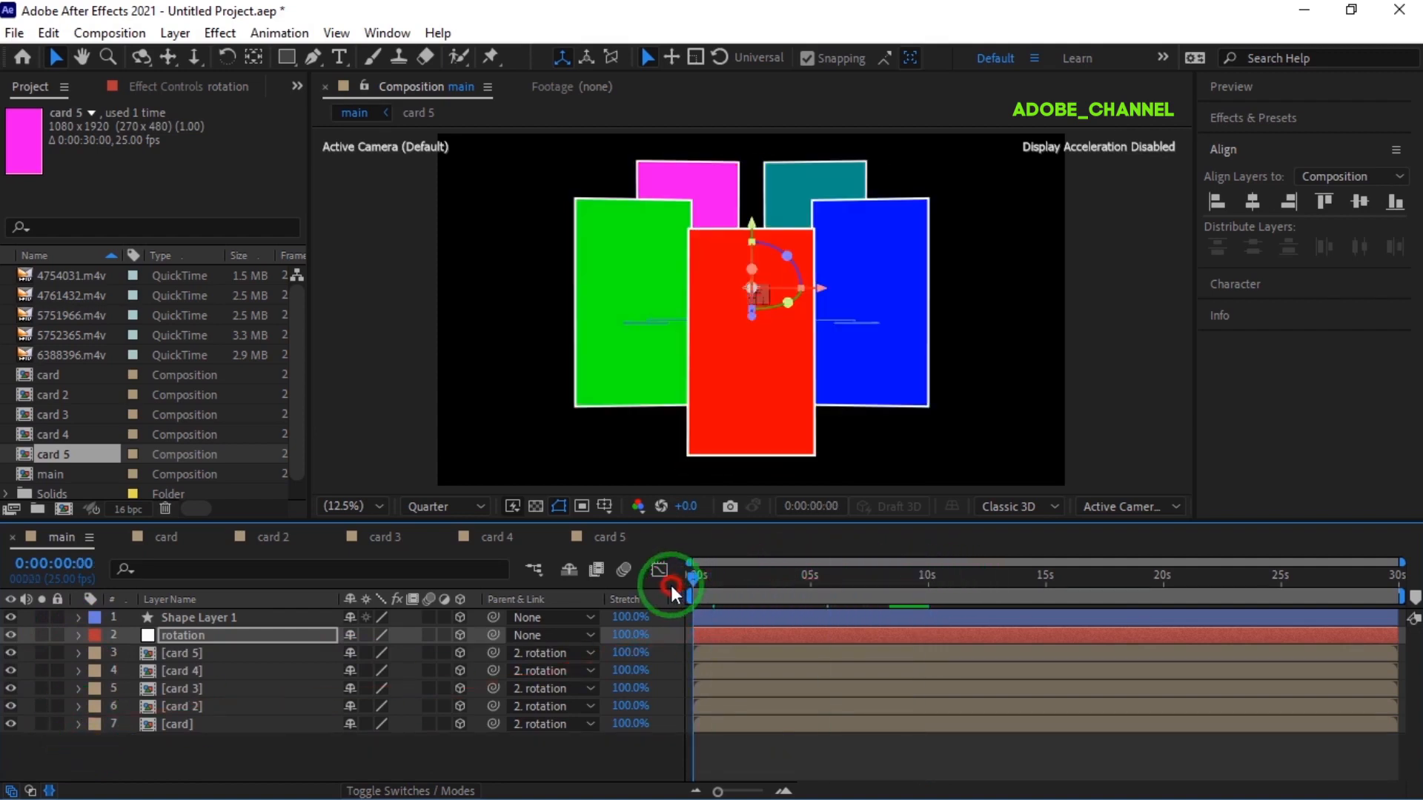
{"action": "left_click_drag", "start_coordinate": [1402, 598], "coordinate": [1026, 604]}
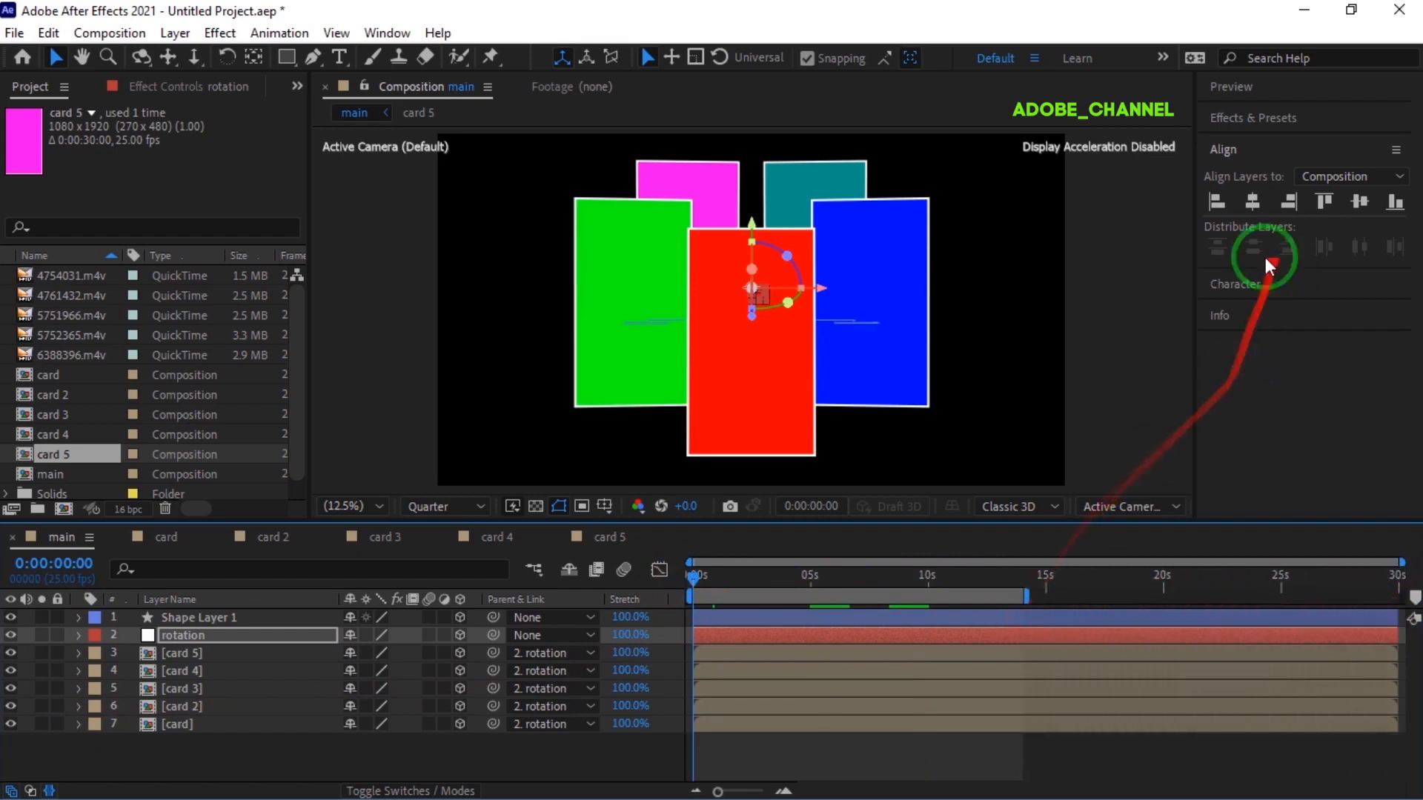
{"action": "left_click", "coordinate": [1300, 85]}
{"action": "left_click", "coordinate": [1301, 115]}
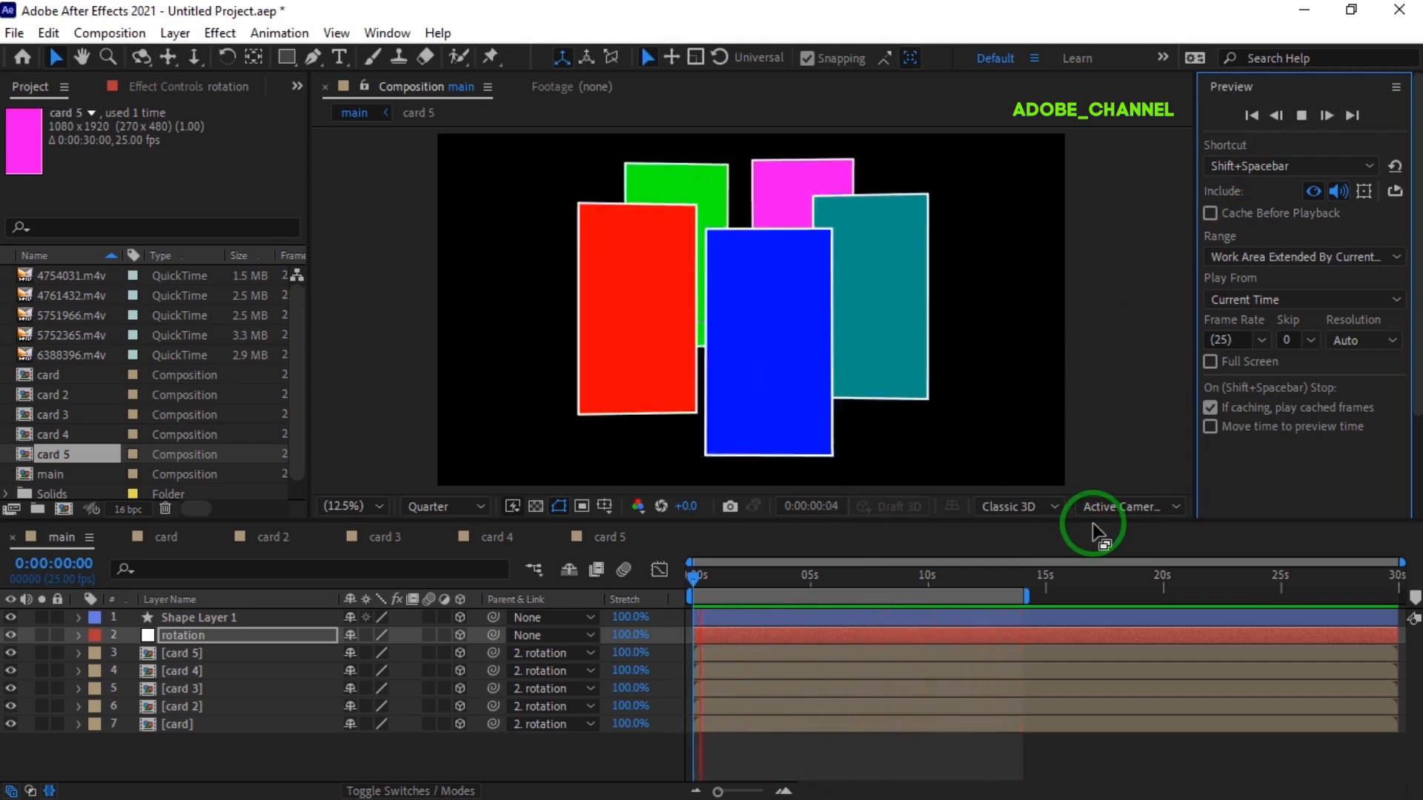
{"action": "left_click", "coordinate": [1302, 116]}
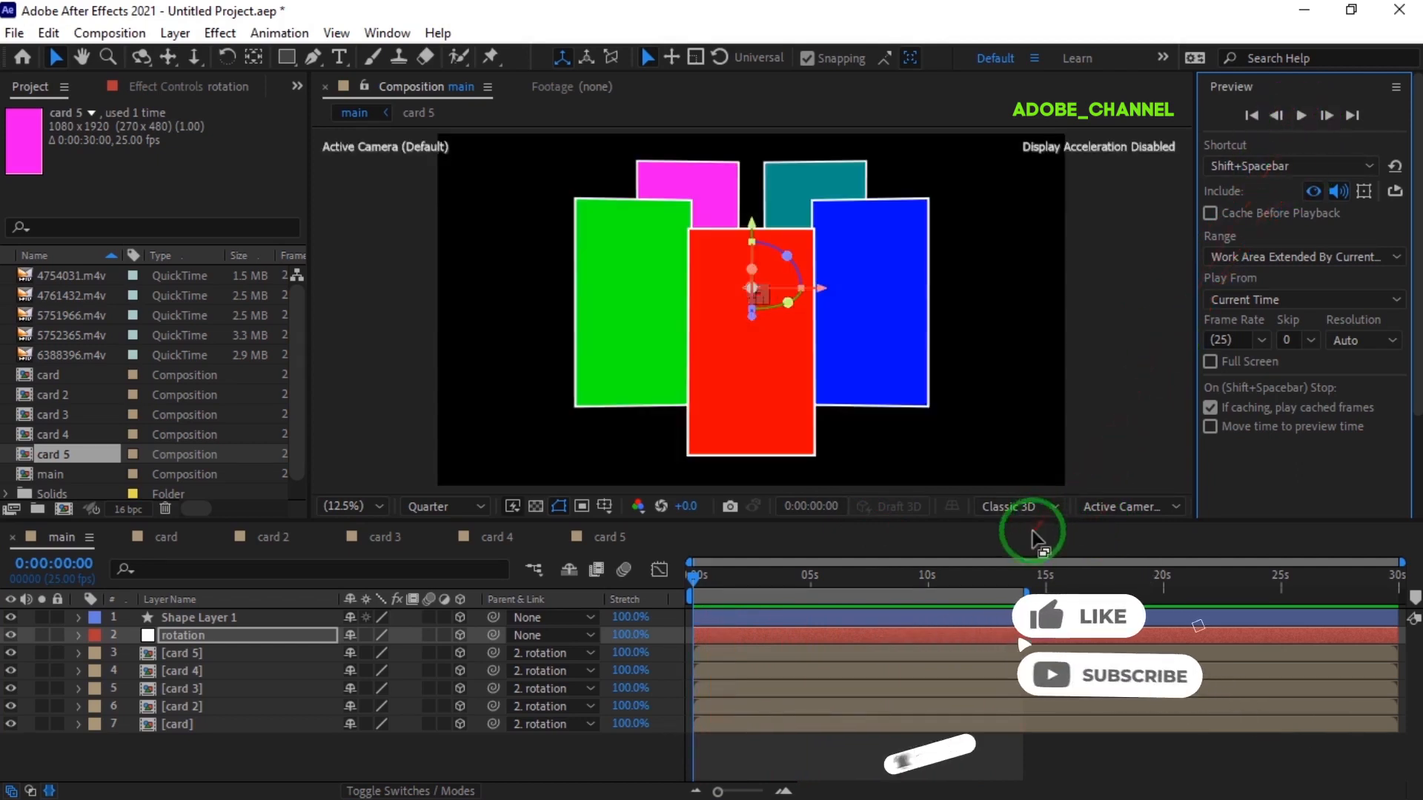
Step: Add 6388396.m4v above the shape in the card composition and enlarge it to fill the area inside the white border
{"action": "left_click_drag", "start_coordinate": [696, 577], "coordinate": [763, 578]}
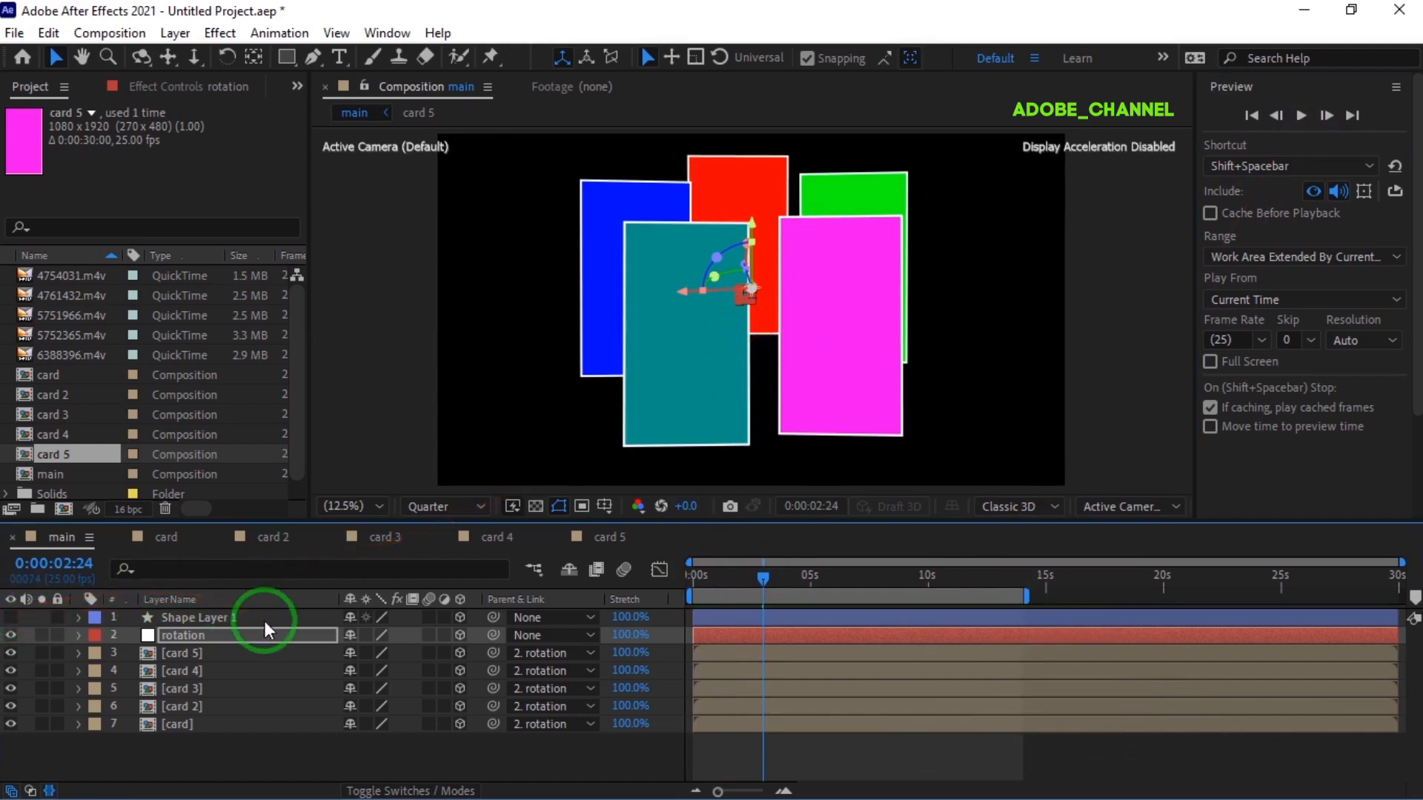
{"action": "left_click", "coordinate": [166, 540]}
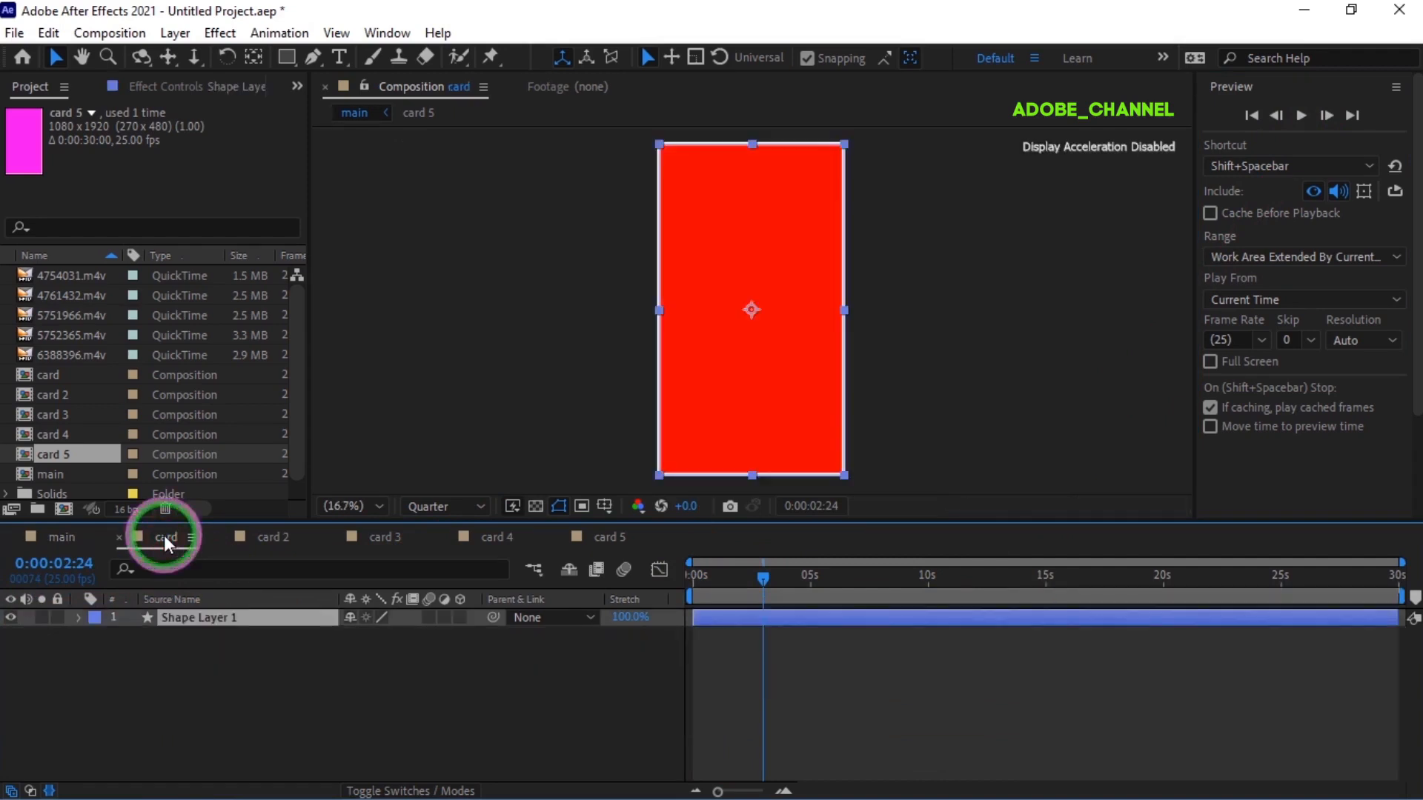
{"action": "left_click", "coordinate": [79, 359]}
{"action": "left_click_drag", "start_coordinate": [79, 355], "coordinate": [117, 603]}
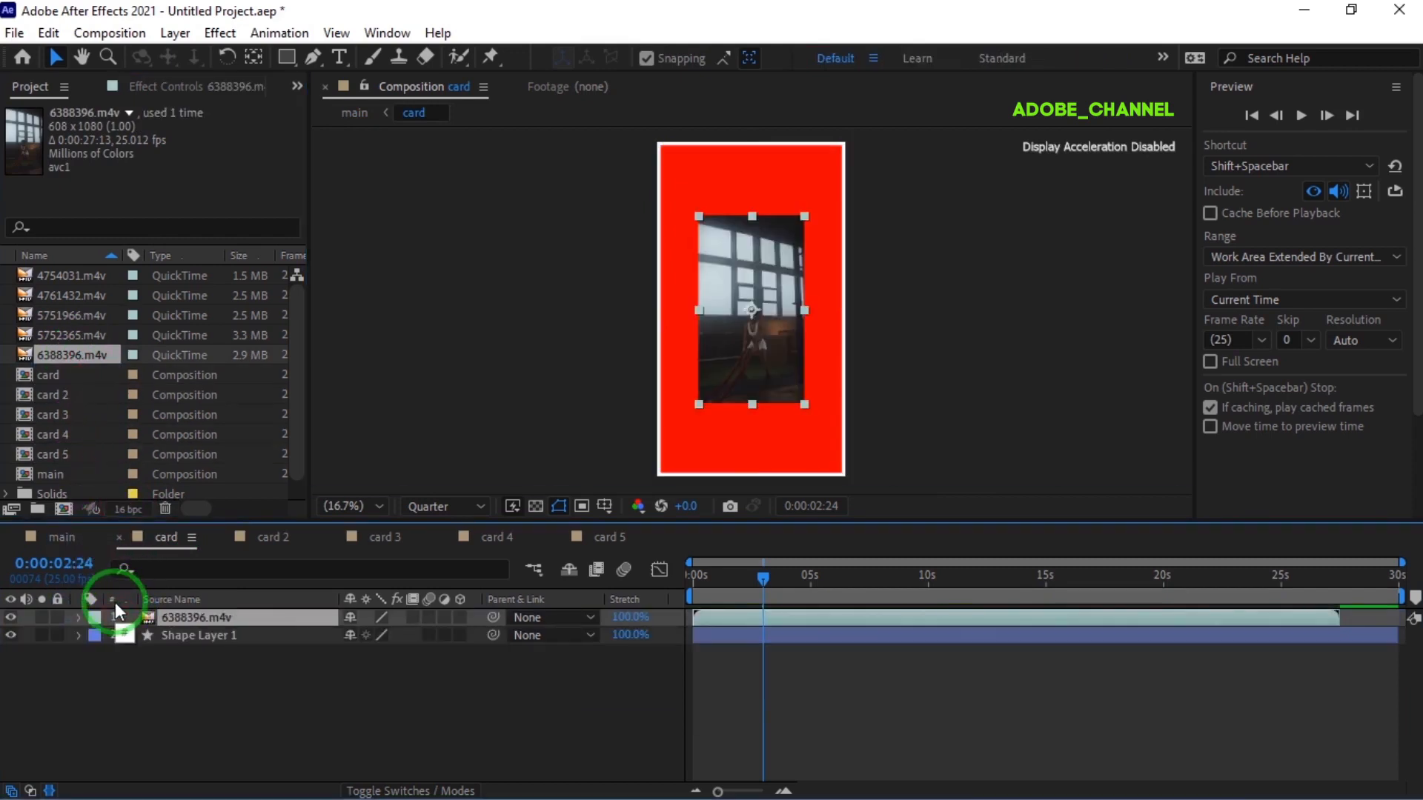
{"action": "left_click_drag", "start_coordinate": [699, 404], "coordinate": [664, 475]}
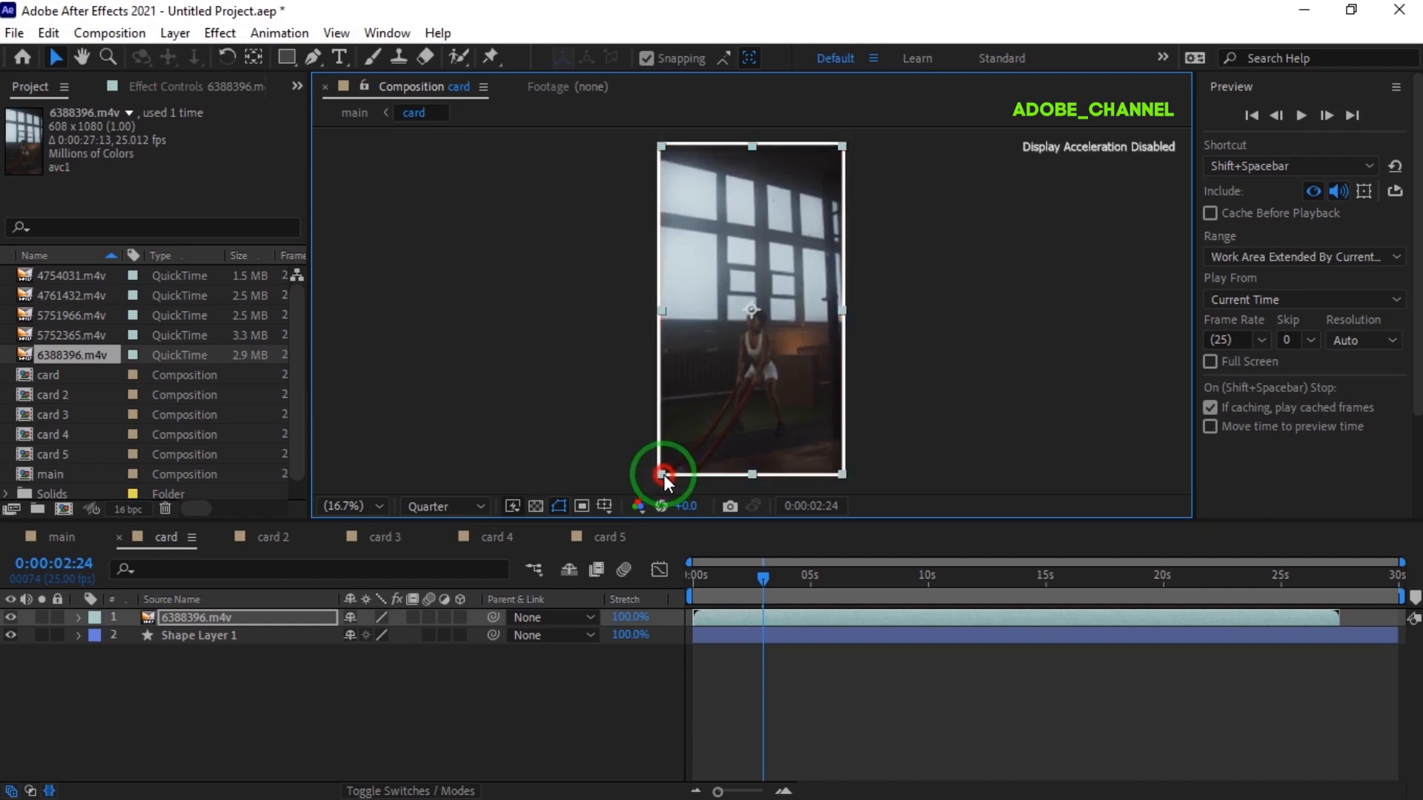
{"action": "left_click", "coordinate": [312, 667]}
Step: Add 5752365.m4v above the shape in the card 2 composition and enlarge it to fill the card
{"action": "left_click", "coordinate": [266, 551]}
{"action": "left_click_drag", "start_coordinate": [72, 335], "coordinate": [113, 606]}
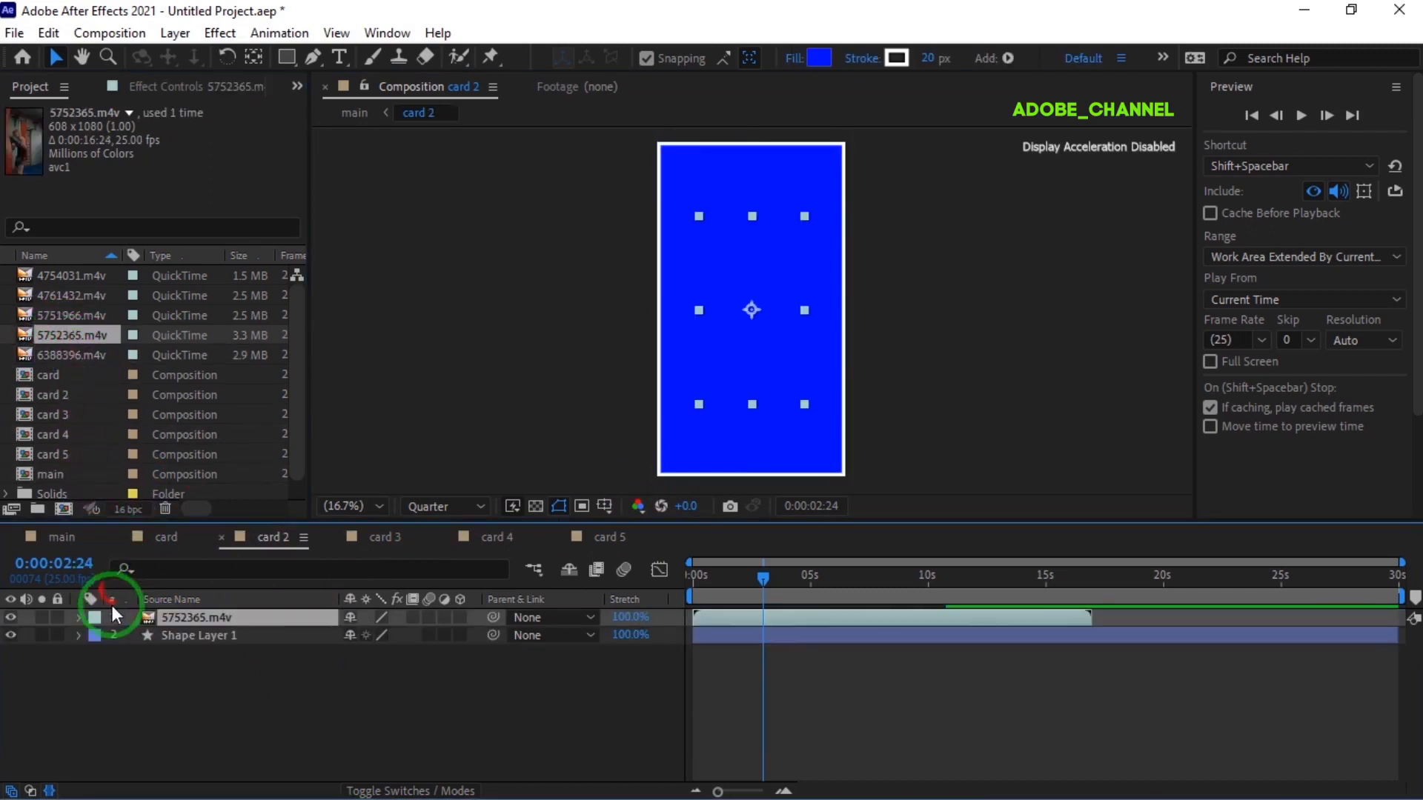
{"action": "left_click_drag", "start_coordinate": [699, 405], "coordinate": [660, 474]}
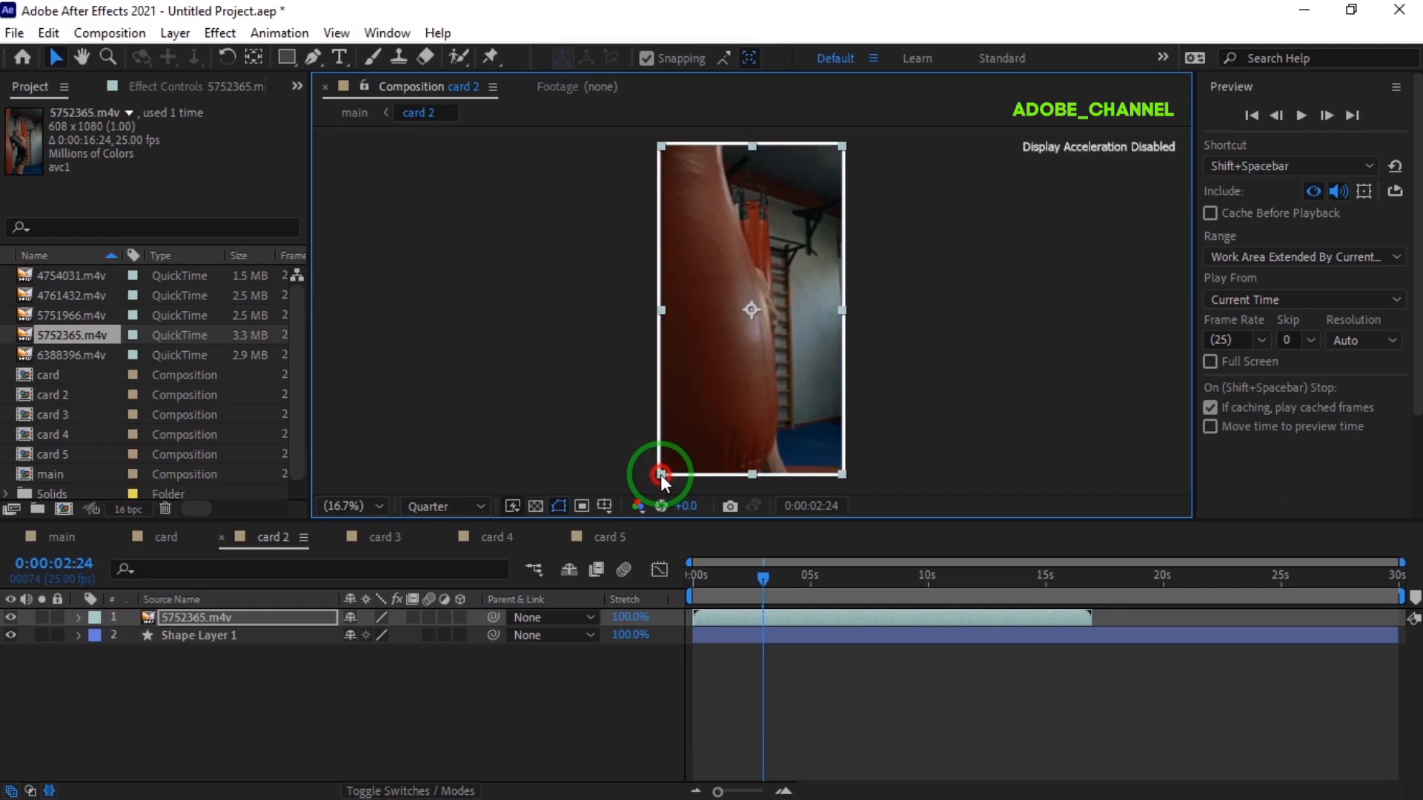
Step: Add 4761432.m4v above the shape in the card 3 composition and enlarge it to fill the card
{"action": "left_click", "coordinate": [362, 538]}
{"action": "left_click_drag", "start_coordinate": [62, 291], "coordinate": [133, 617]}
{"action": "left_click_drag", "start_coordinate": [697, 405], "coordinate": [661, 474]}
Step: Add 5751966.m4v above the shape in the card 4 composition and enlarge it to fill the card
{"action": "left_click", "coordinate": [493, 535]}
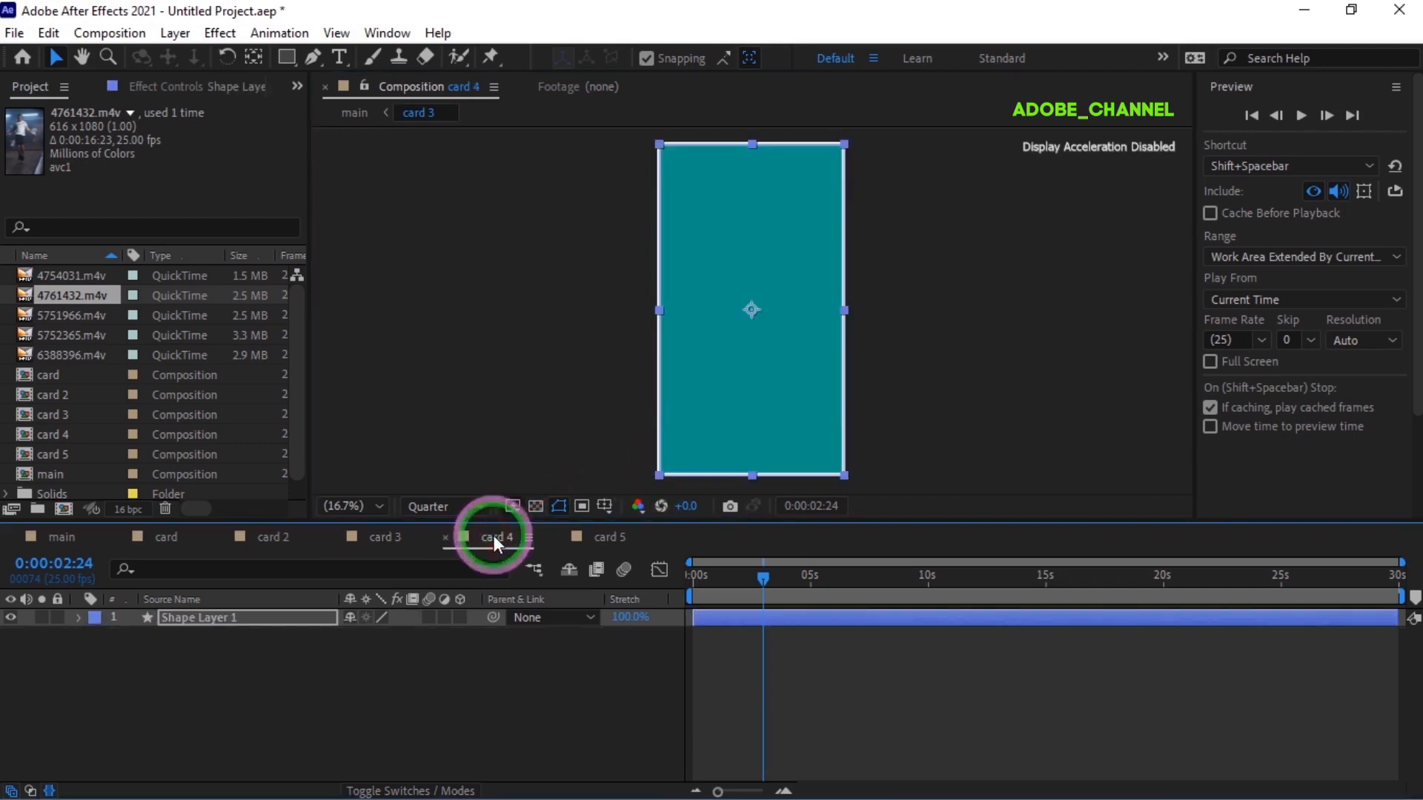
{"action": "left_click_drag", "start_coordinate": [81, 315], "coordinate": [122, 613]}
{"action": "mouse_move", "coordinate": [660, 475]}
{"action": "left_mouse_down"}
{"action": "mouse_move", "coordinate": [698, 403]}
{"action": "mouse_move", "coordinate": [661, 474]}
{"action": "left_mouse_up"}
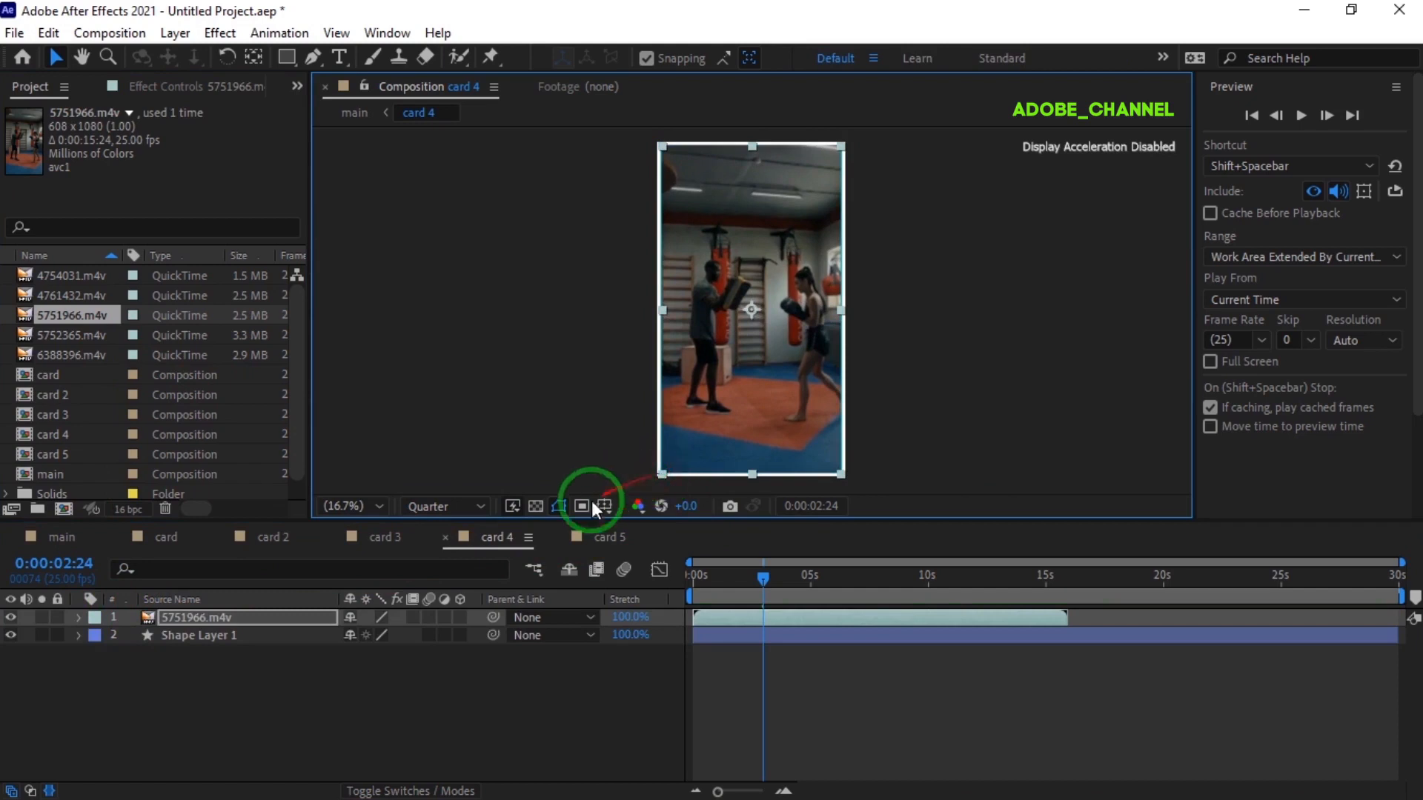
Step: Add 4754031.m4v above the shape in the card 5 composition and enlarge it to fill the card
{"action": "left_click", "coordinate": [603, 536]}
{"action": "left_click", "coordinate": [78, 276]}
{"action": "left_click_drag", "start_coordinate": [80, 276], "coordinate": [93, 617]}
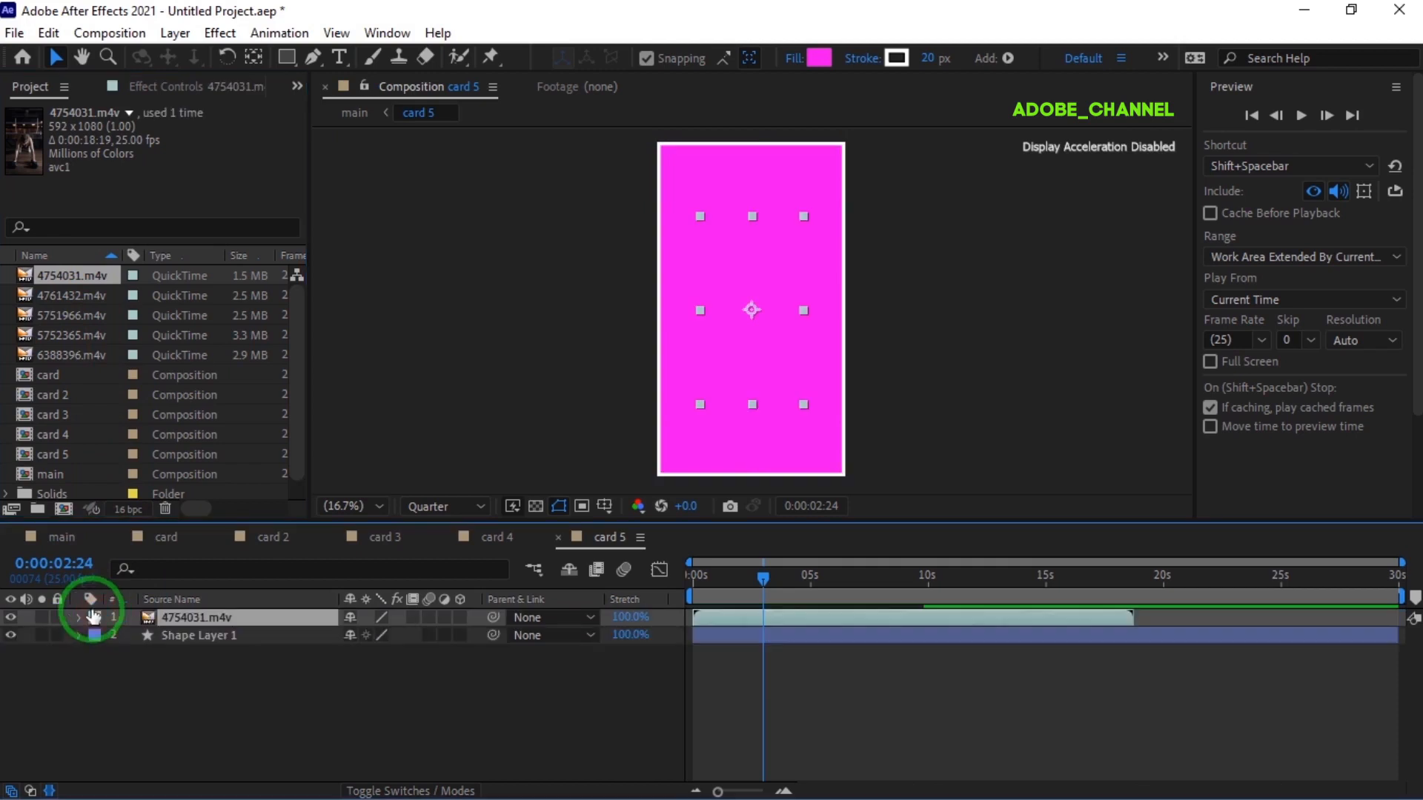
{"action": "left_click_drag", "start_coordinate": [702, 409], "coordinate": [661, 475]}
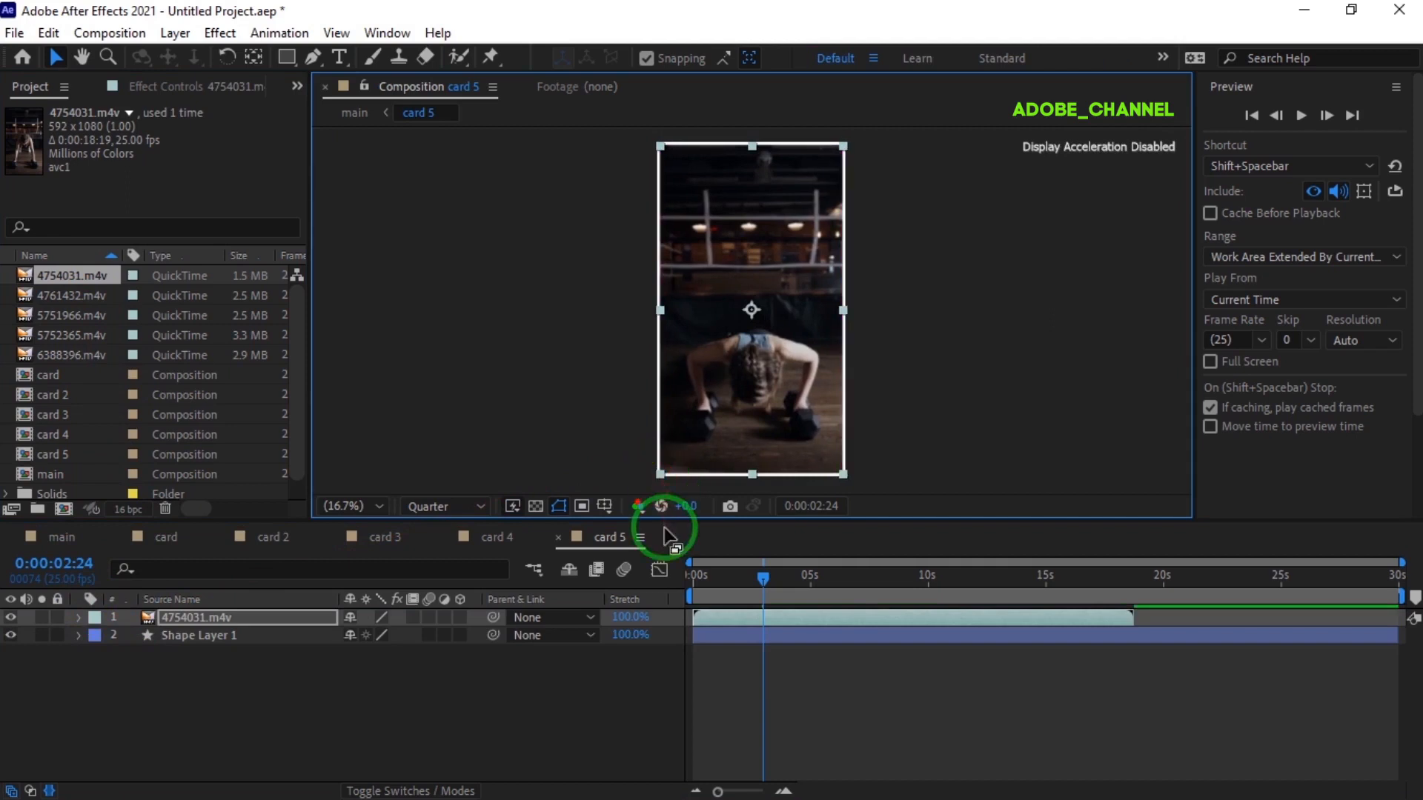
Step: Preview the main composition from the start with the video-filled cards
{"action": "left_click", "coordinate": [61, 535]}
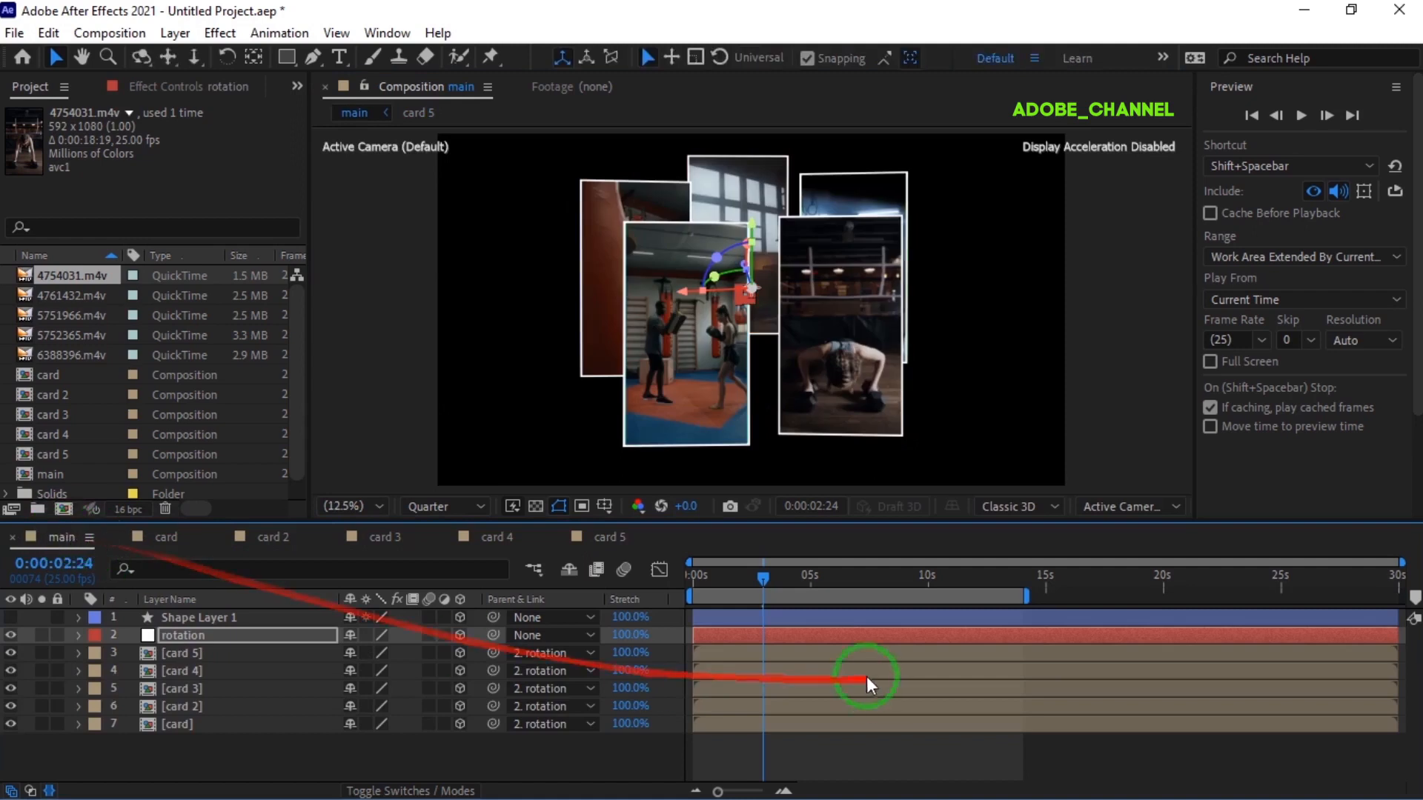
{"action": "left_click_drag", "start_coordinate": [740, 578], "coordinate": [654, 579]}
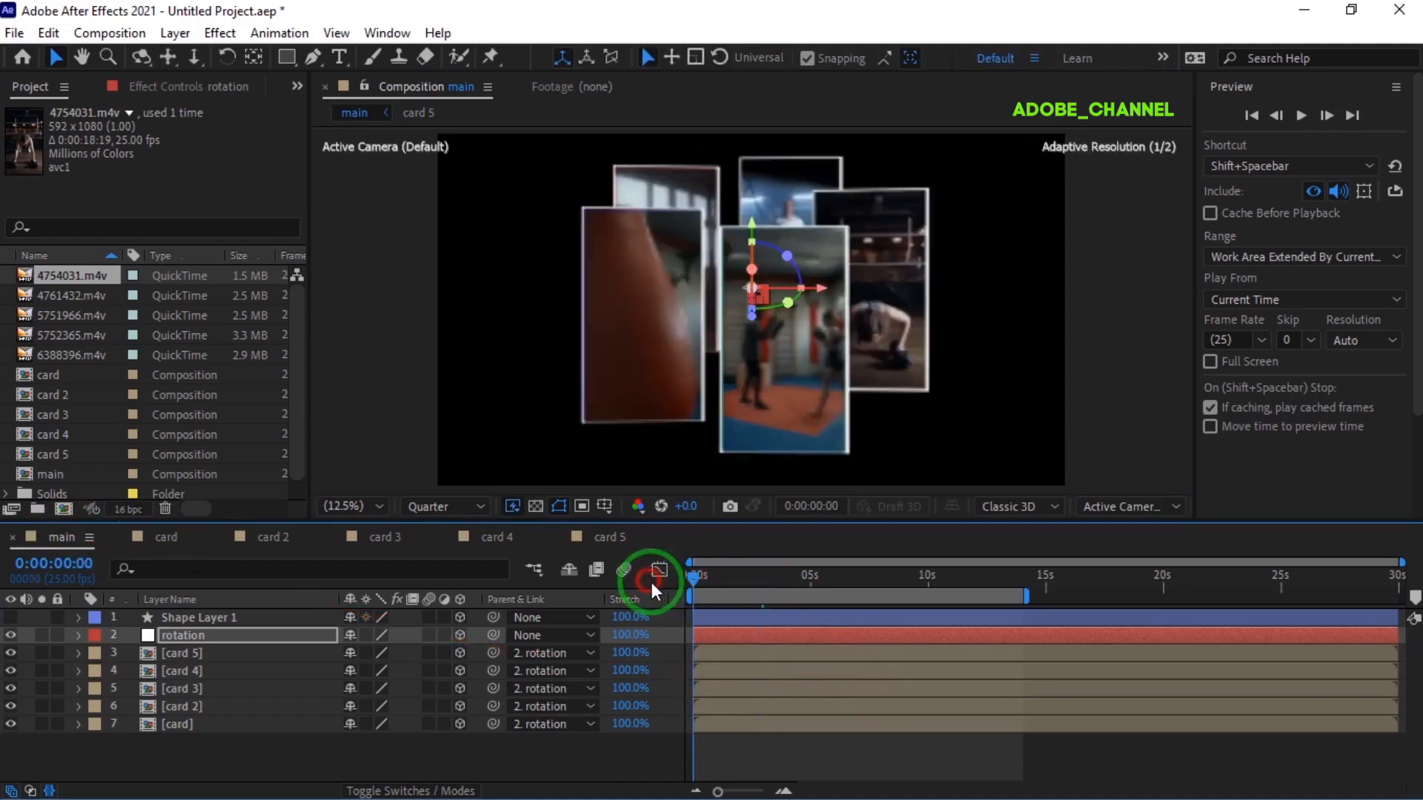
{"action": "left_click", "coordinate": [1301, 114]}
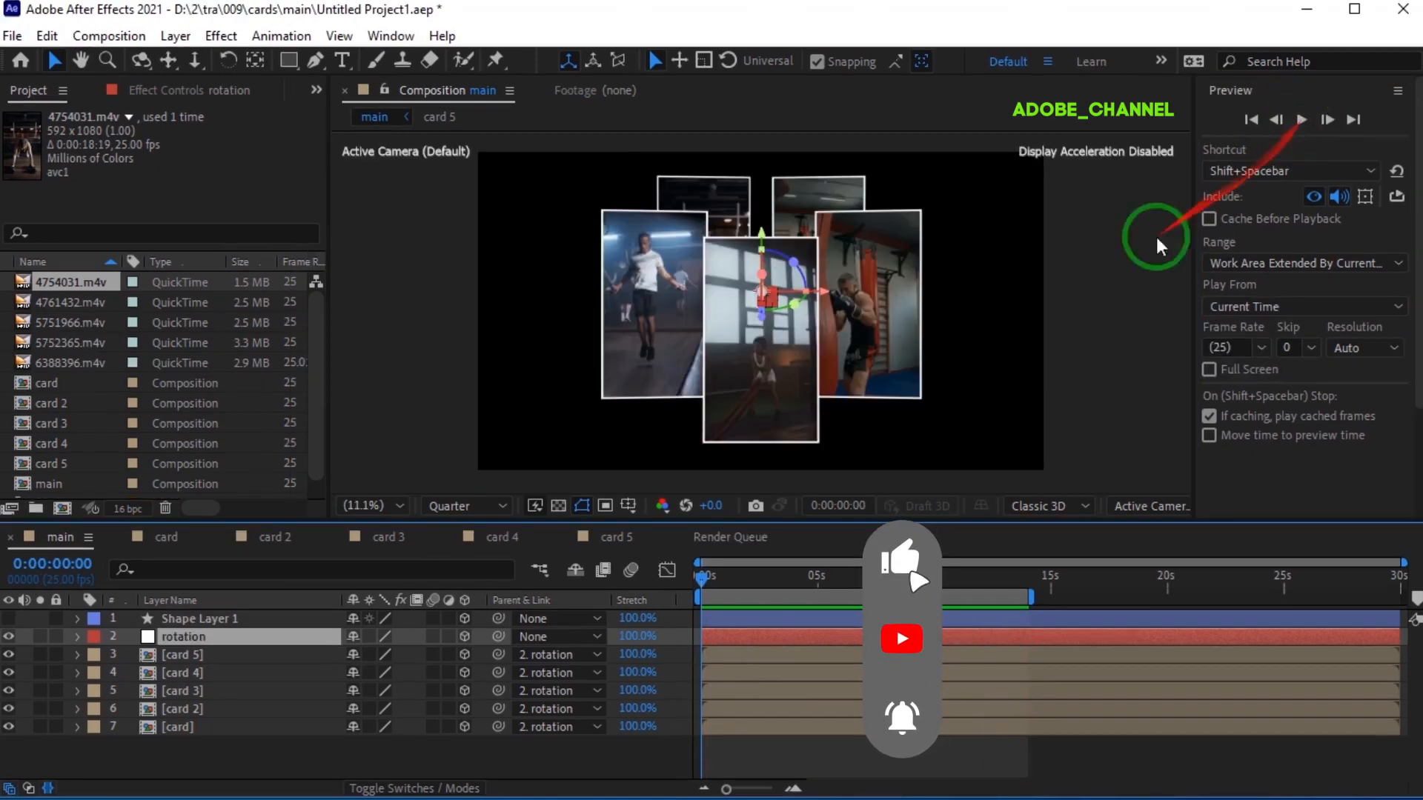
Step: Create a black solid named bg in the main composition, 4800 px wide and 2700 px high
{"action": "left_click", "coordinate": [282, 748]}
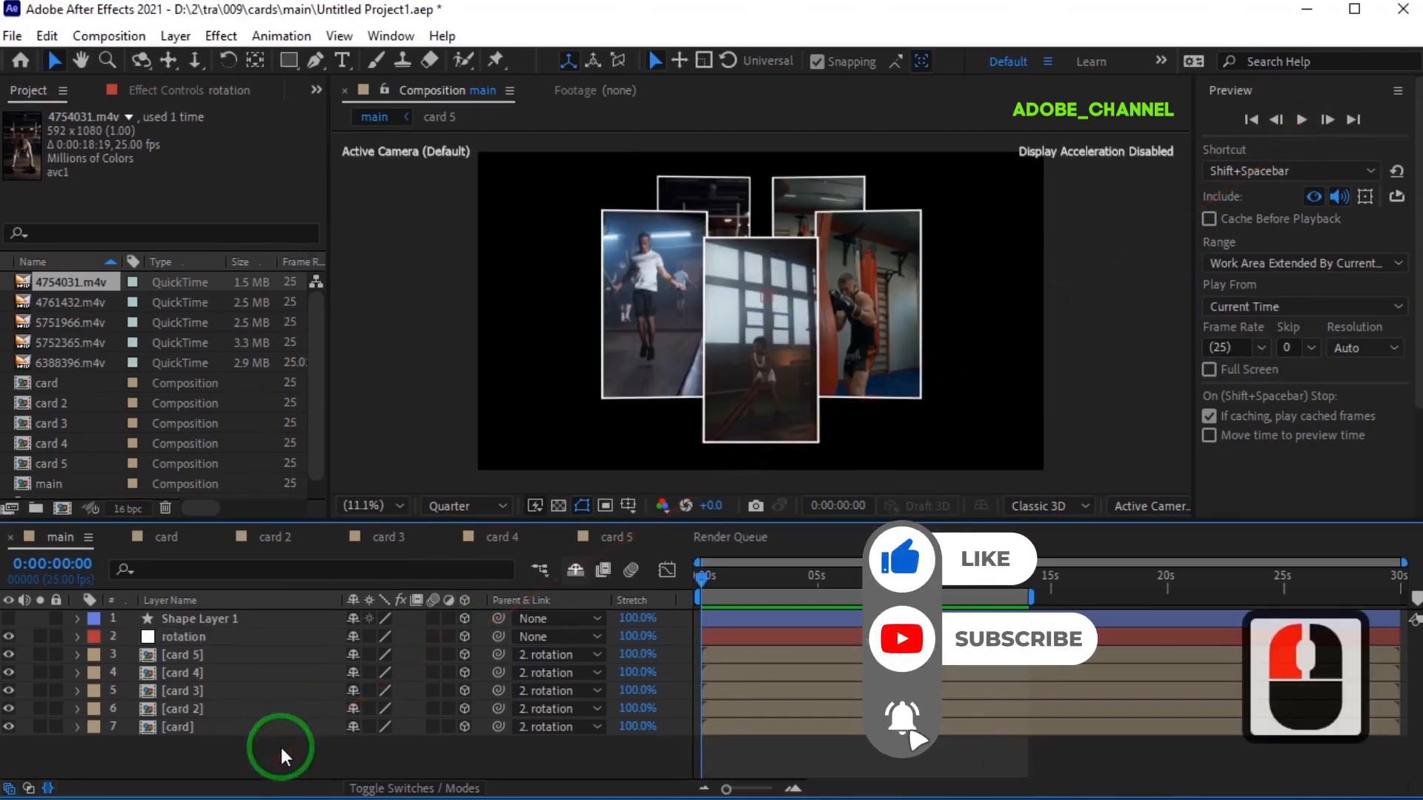
{"action": "right_click", "coordinate": [282, 749]}
{"action": "mouse_move", "coordinate": [388, 495]}
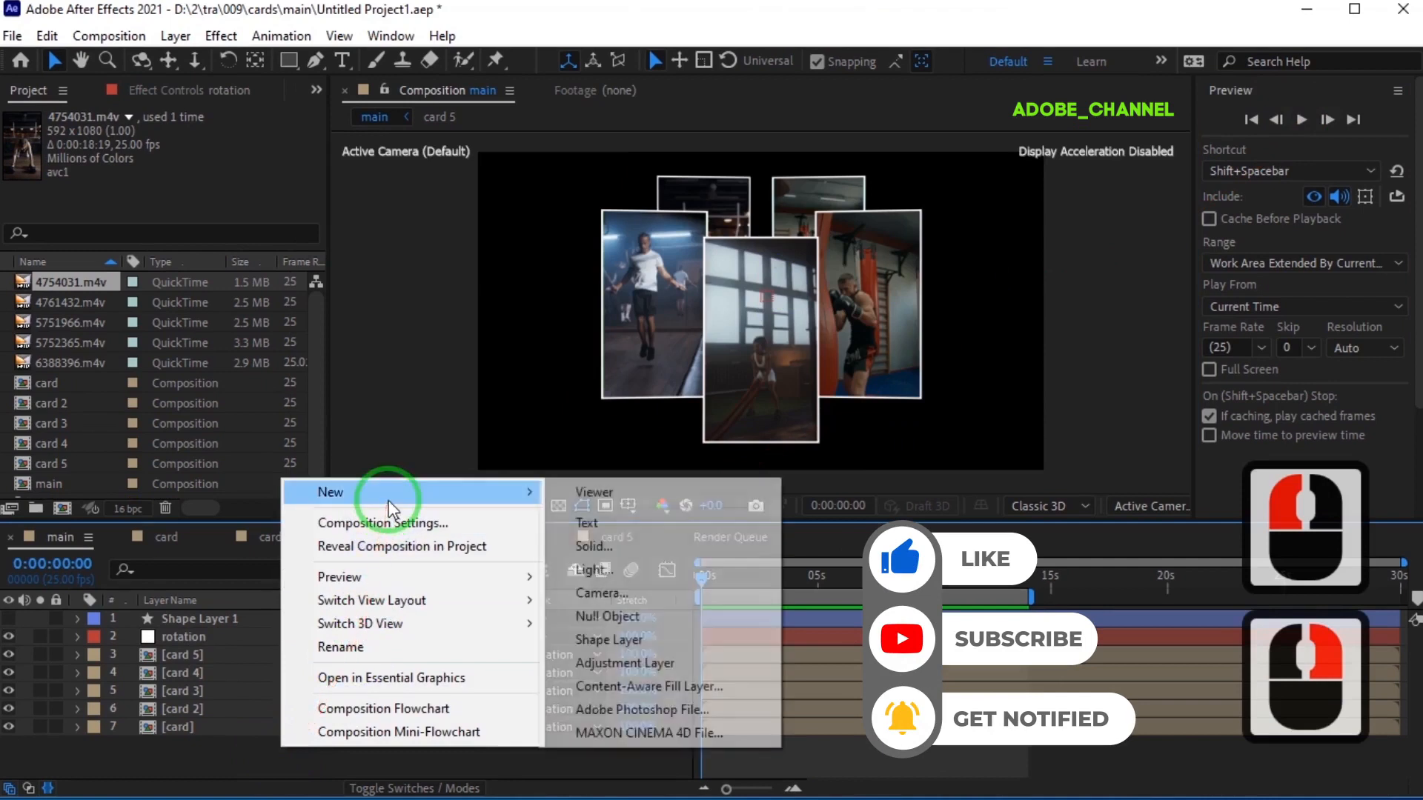
{"action": "left_click", "coordinate": [591, 547]}
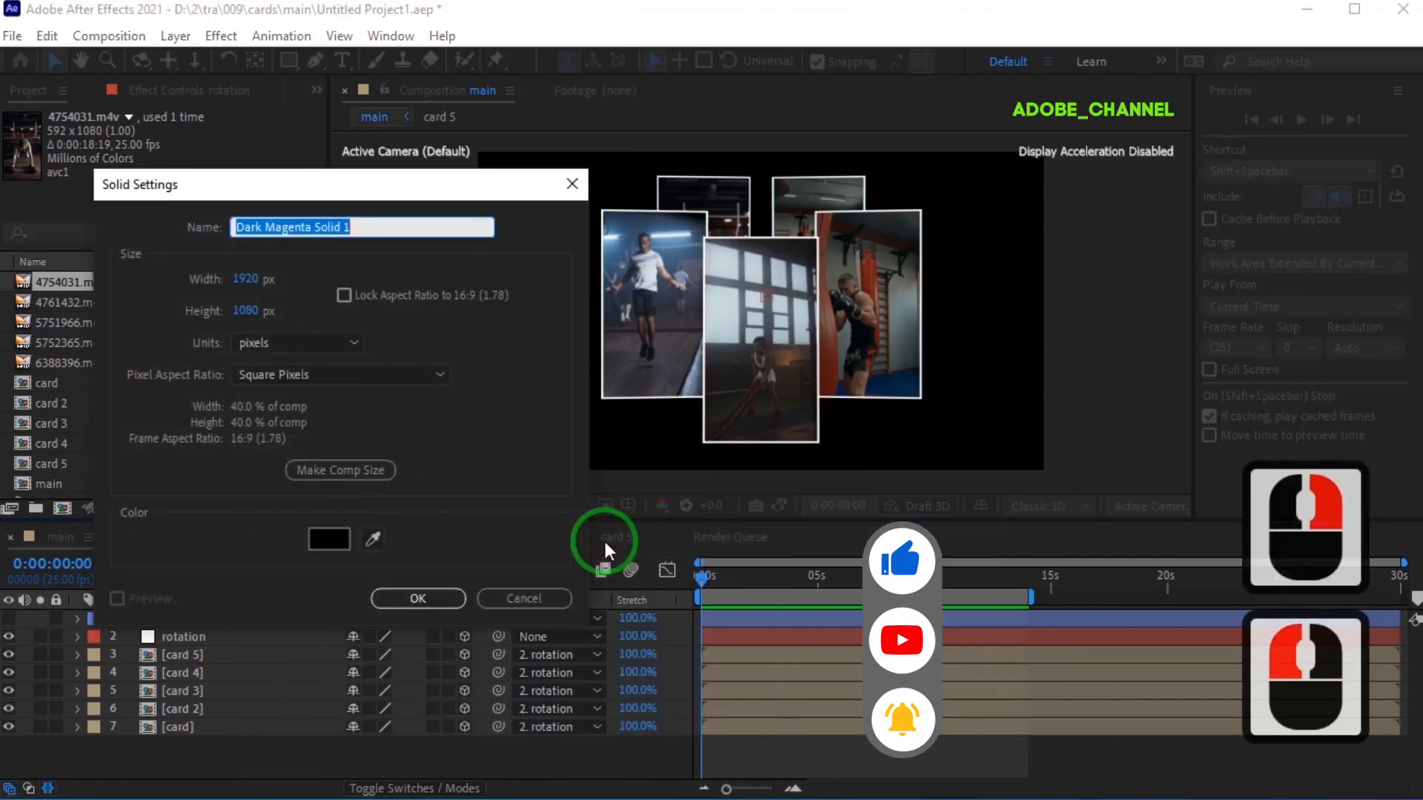
{"action": "type", "text": "bg"}
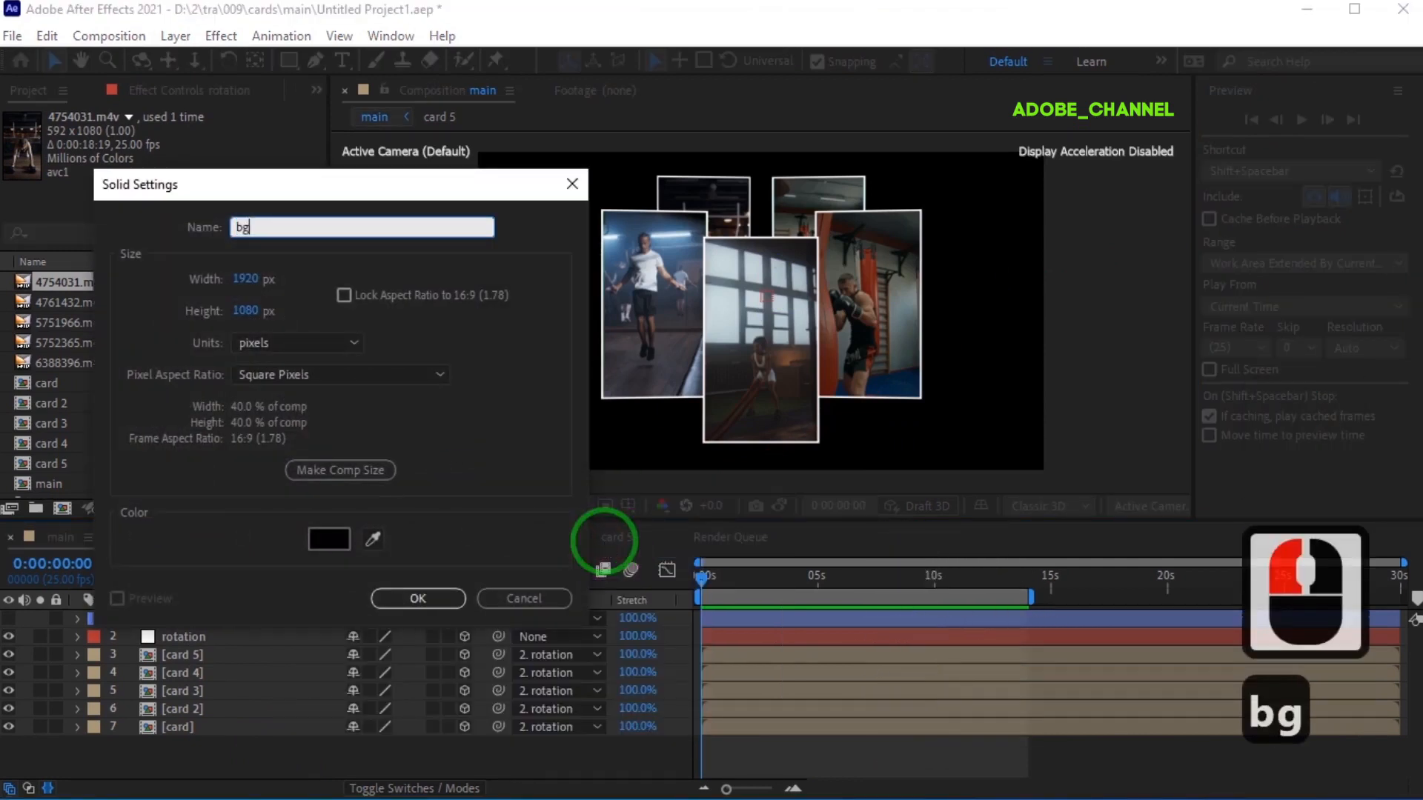
{"action": "left_click", "coordinate": [244, 277]}
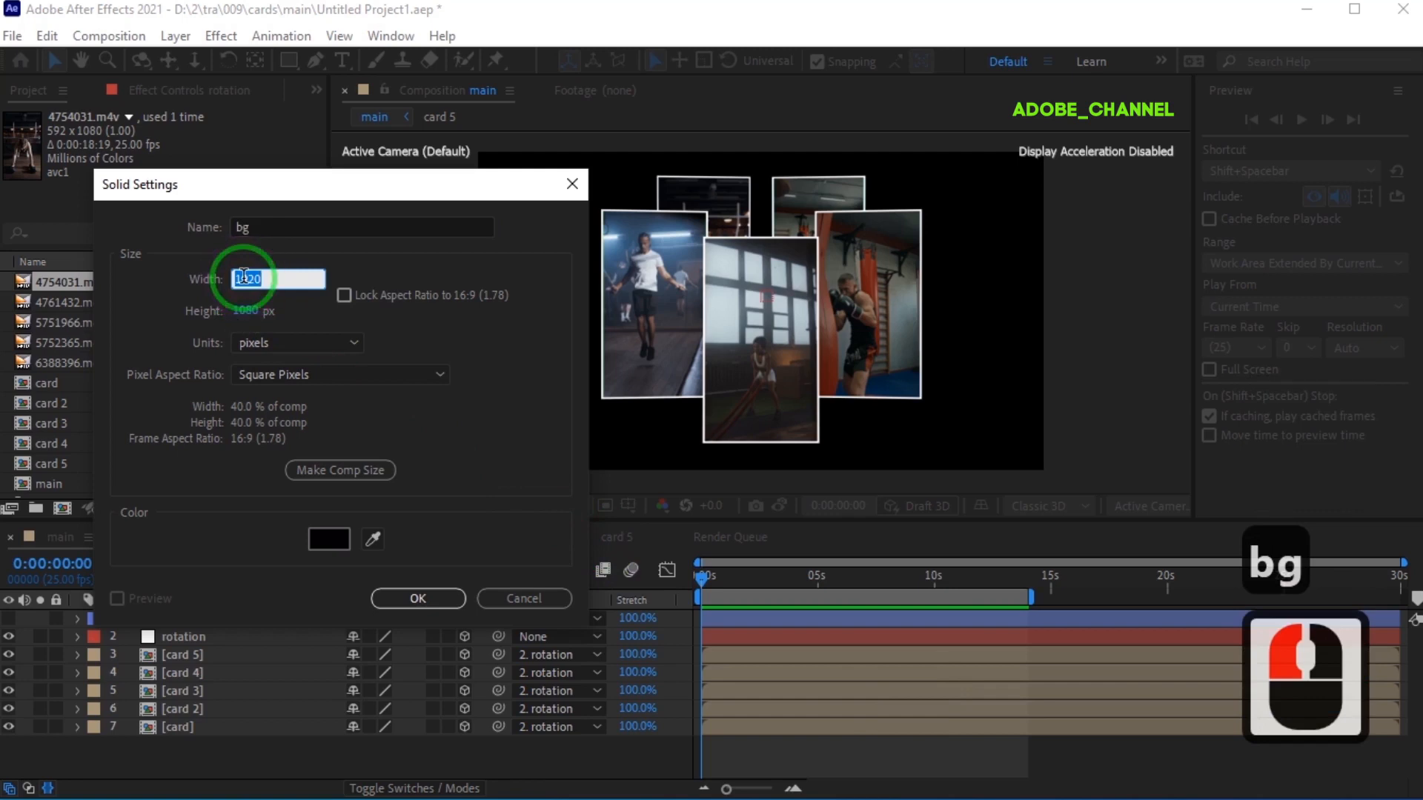
{"action": "type", "text": "4800"}
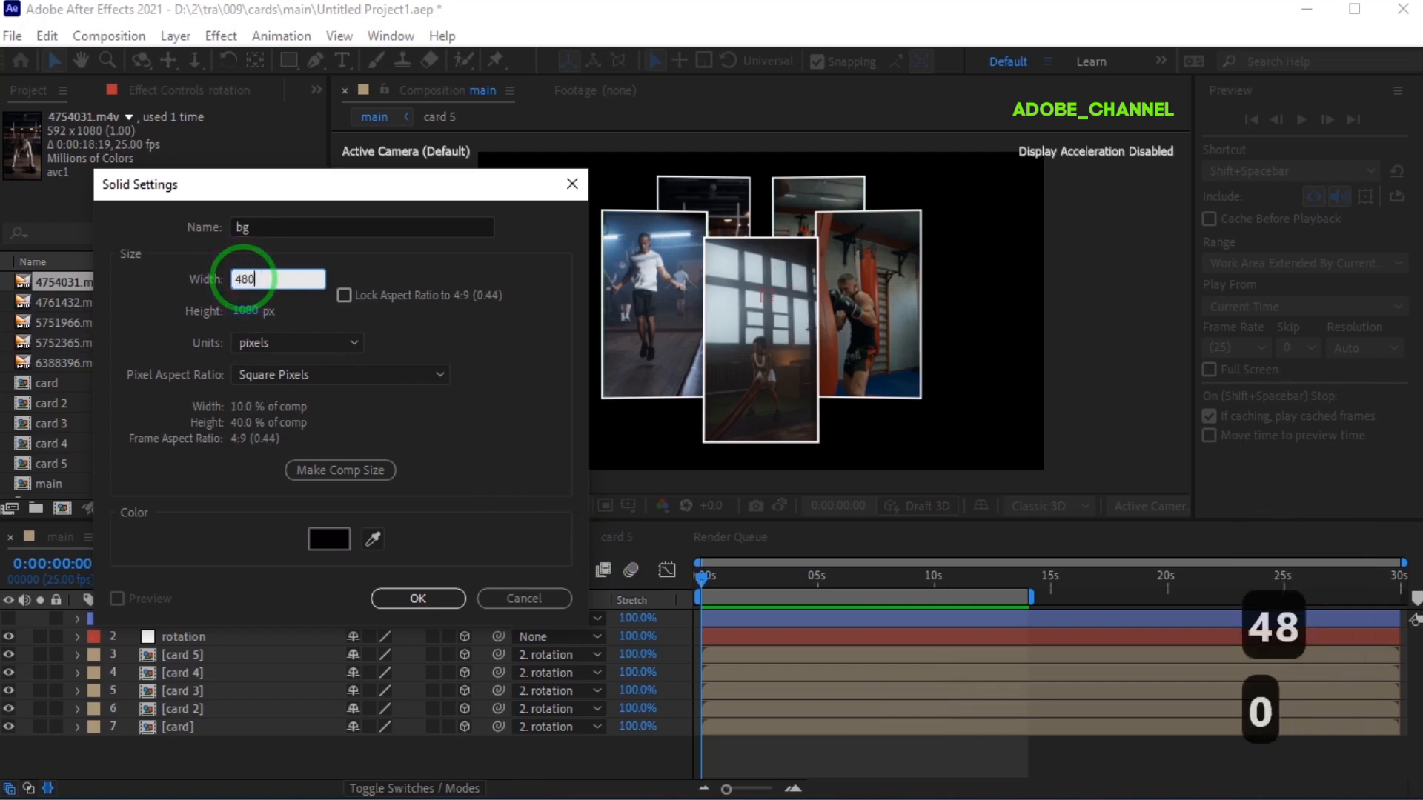
{"action": "left_click", "coordinate": [249, 312]}
{"action": "type", "text": "2700"}
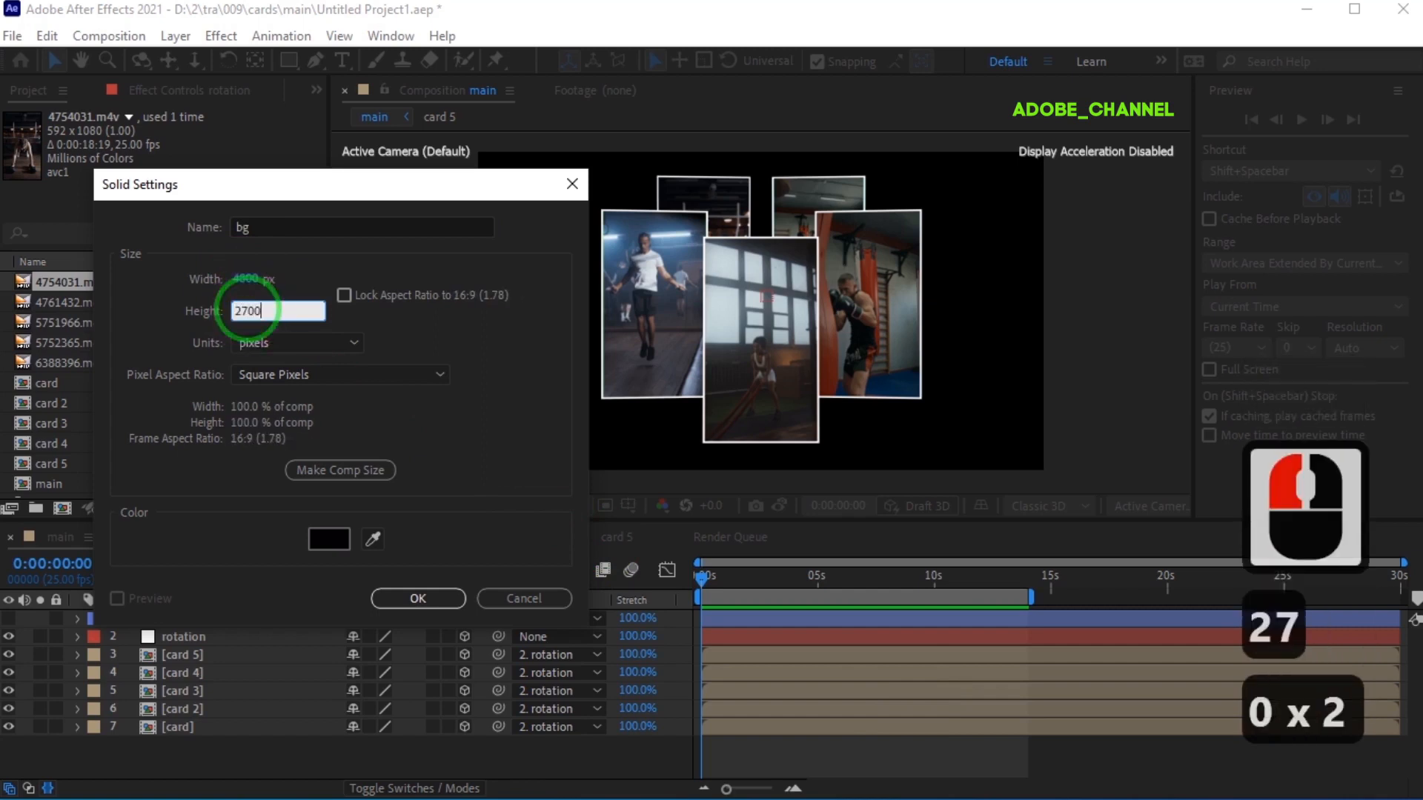
{"action": "left_click", "coordinate": [412, 598]}
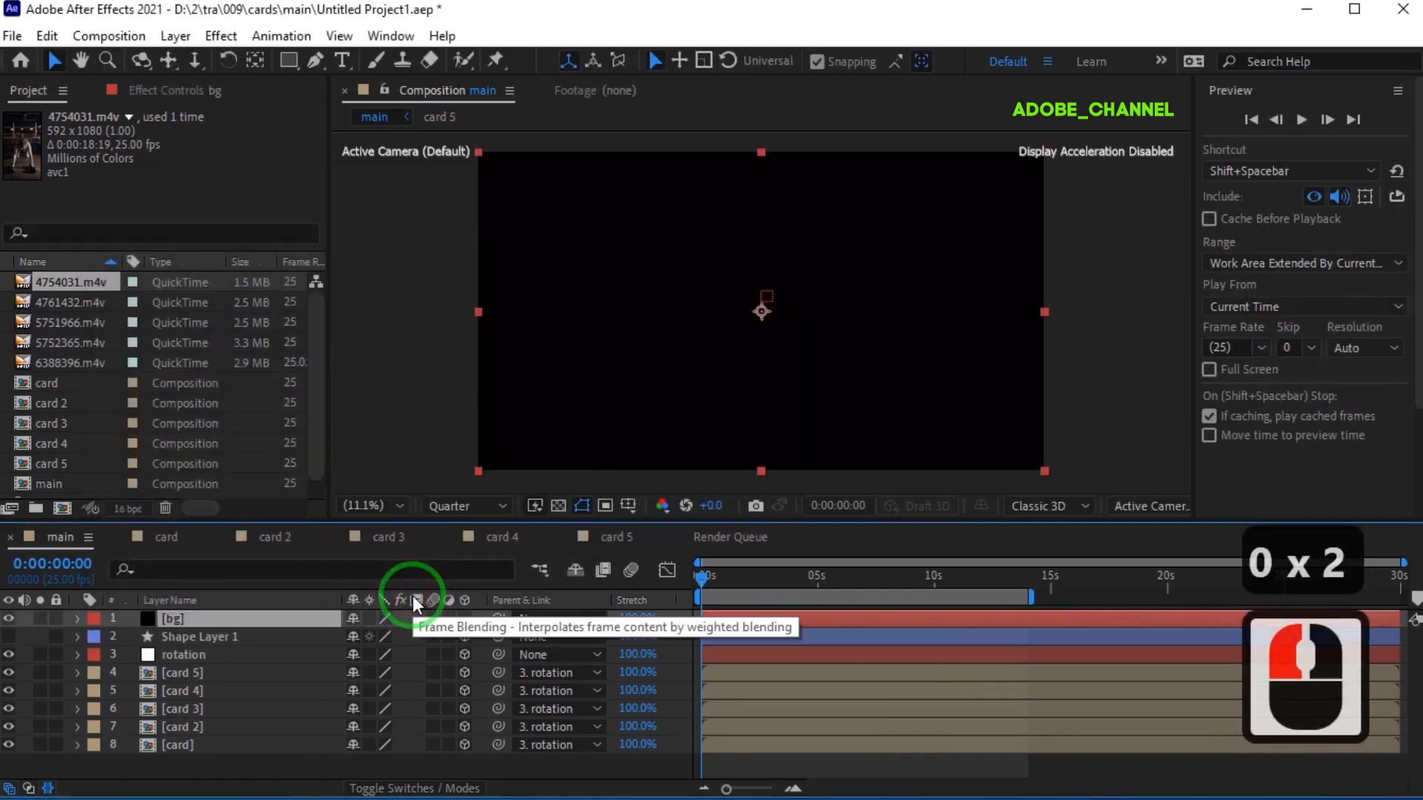
Step: Find the Gradient Ramp effect with the search term ramp and apply it to the bg solid
{"action": "left_click", "coordinate": [1310, 92]}
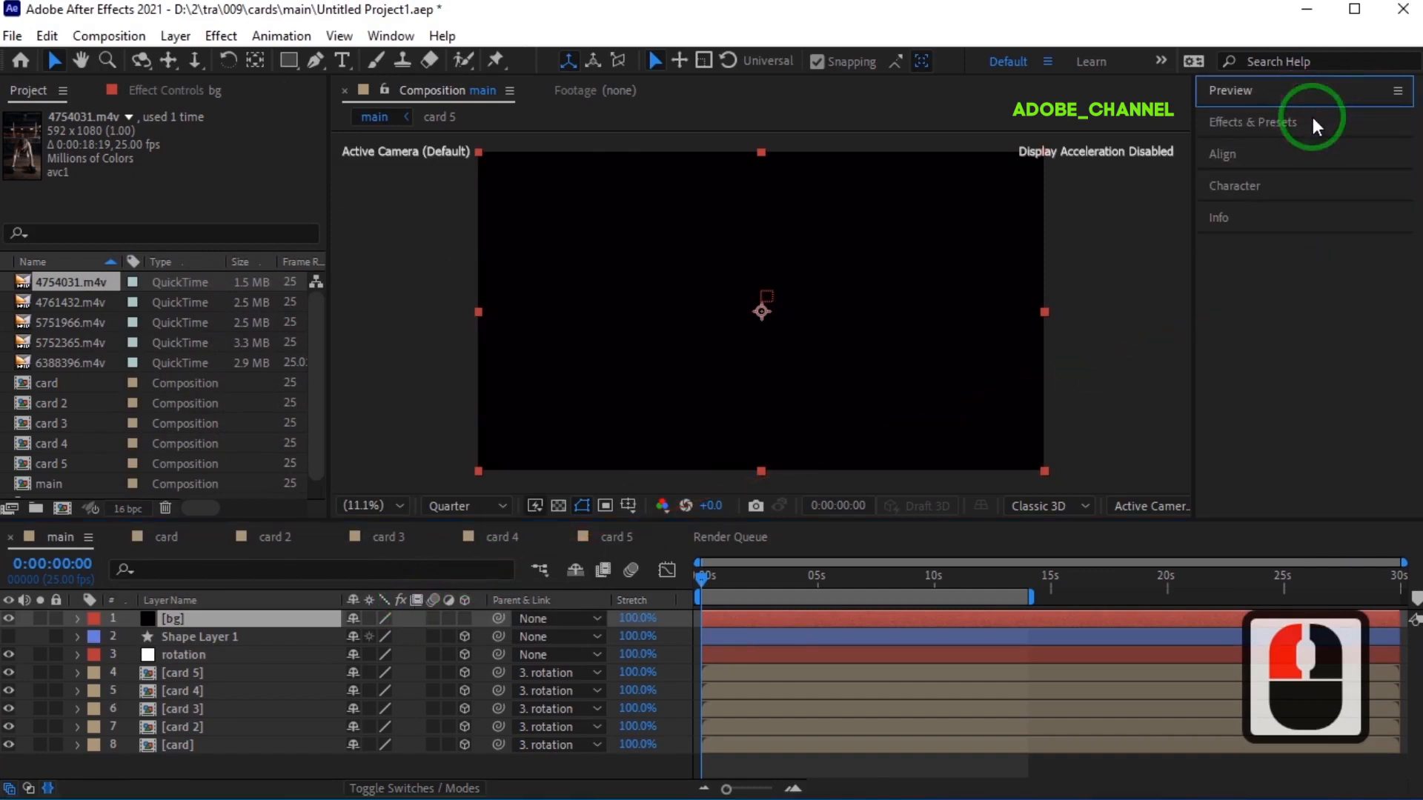
{"action": "left_click", "coordinate": [1313, 122]}
{"action": "left_click", "coordinate": [1303, 151]}
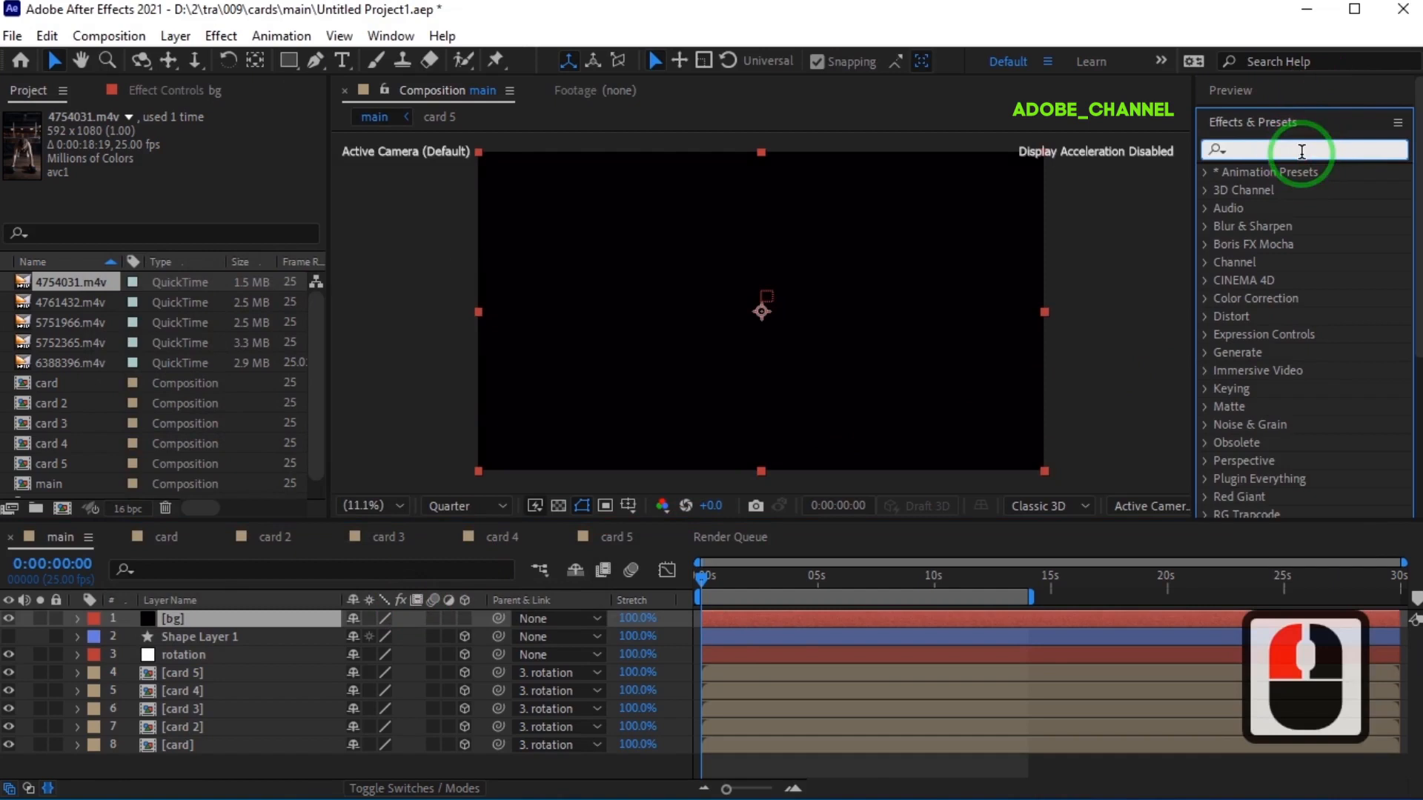
{"action": "type", "text": "ramp"}
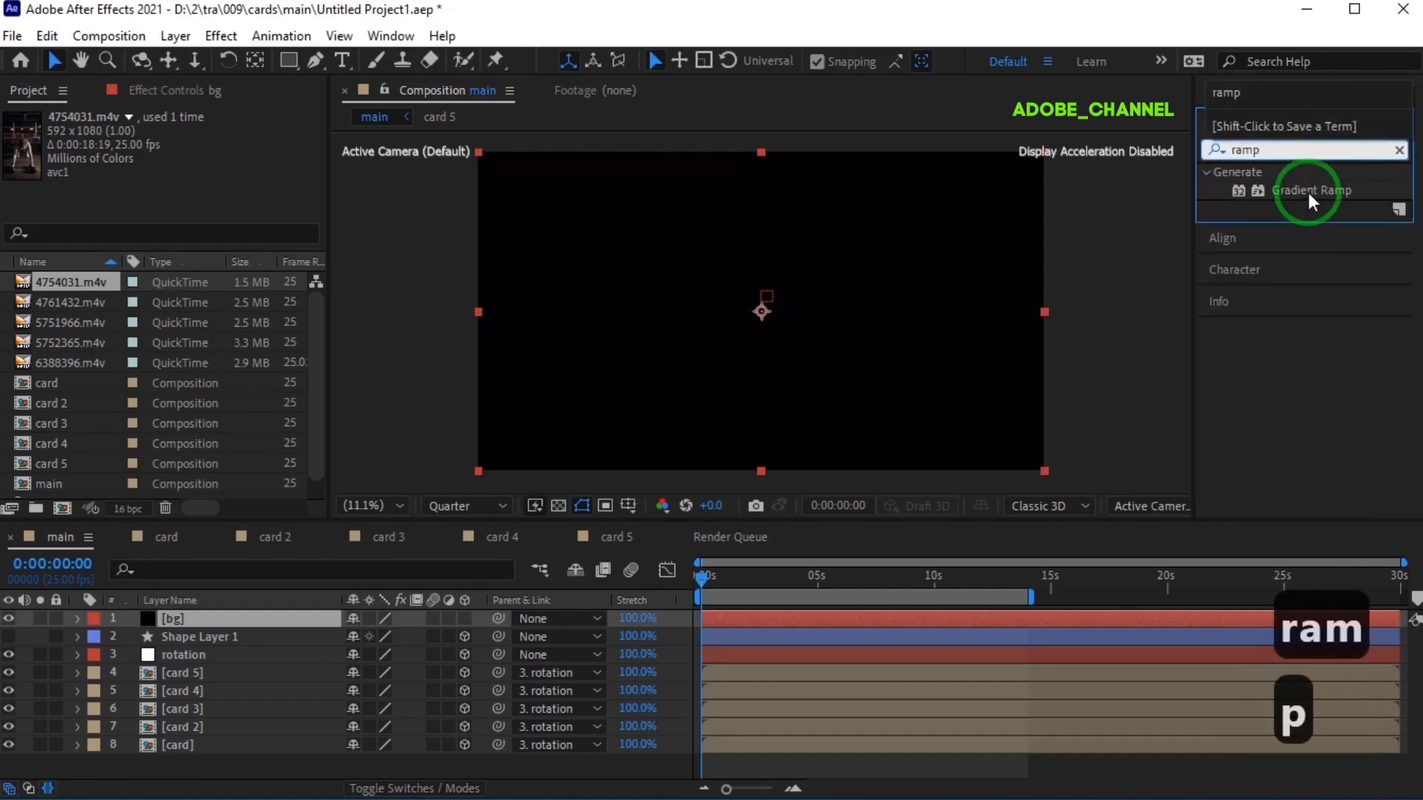
{"action": "double_click", "coordinate": [1309, 192]}
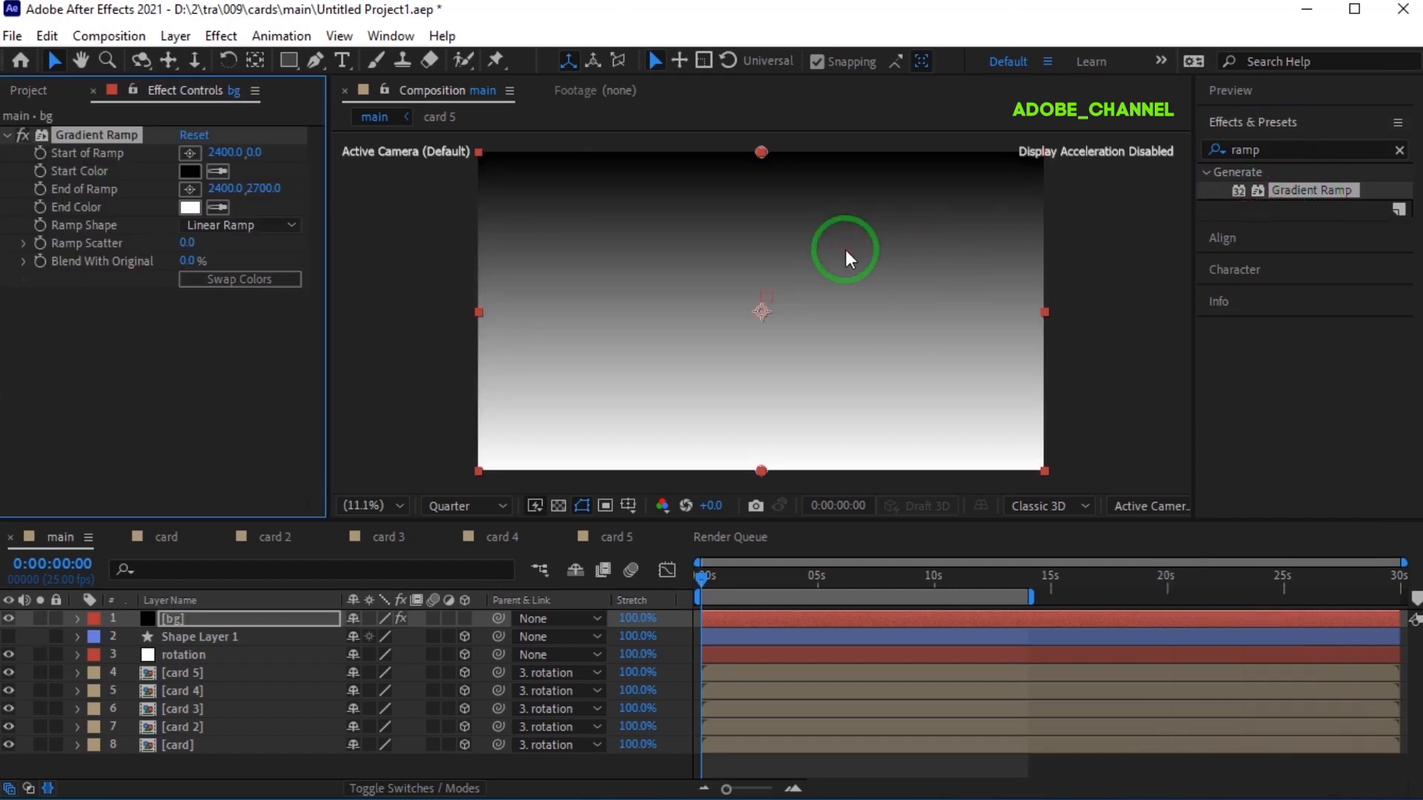
Step: Set the Gradient Ramp's start color to dark blue 062589 and its end color to black
{"action": "left_click", "coordinate": [192, 173]}
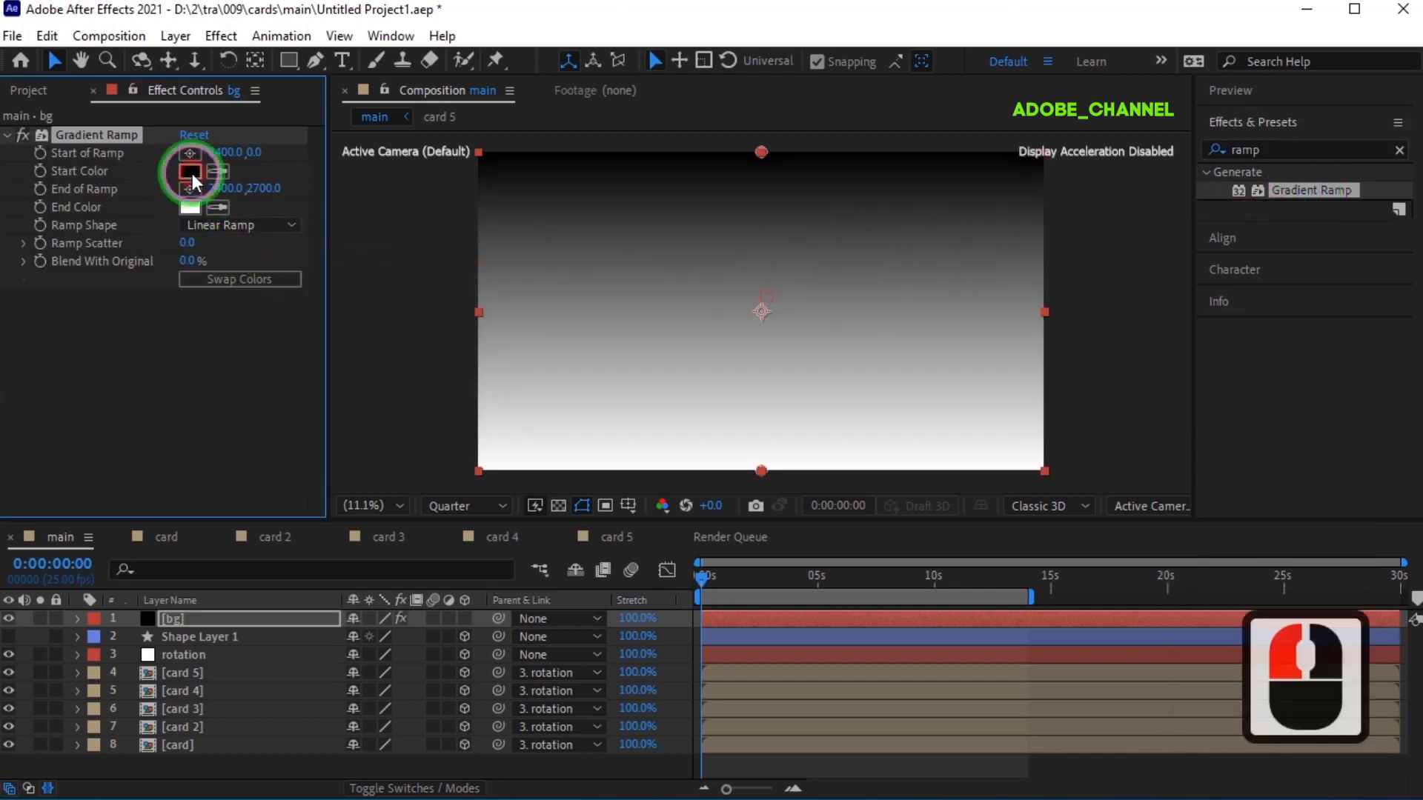
{"action": "left_click", "coordinate": [323, 190]}
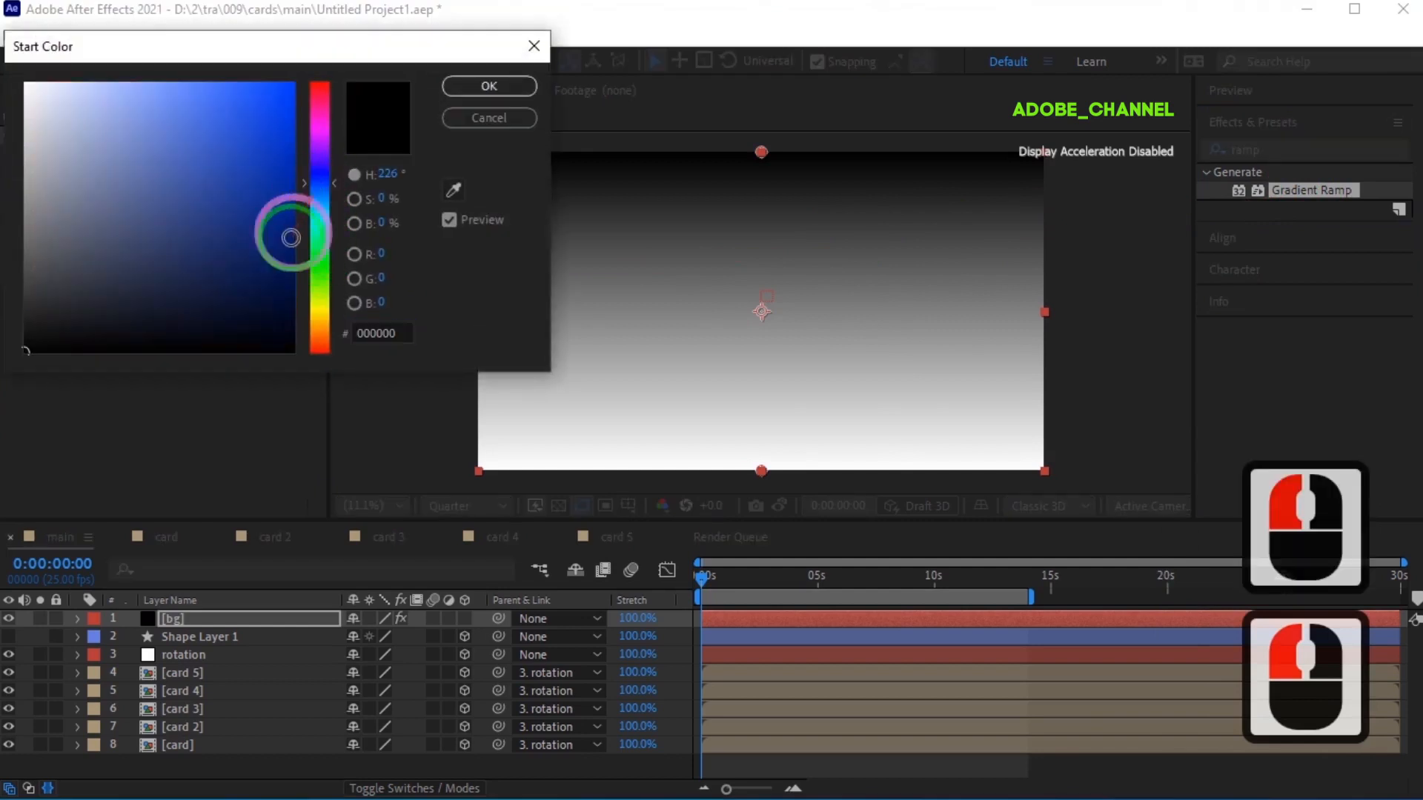
{"action": "left_click_drag", "start_coordinate": [283, 238], "coordinate": [283, 232]}
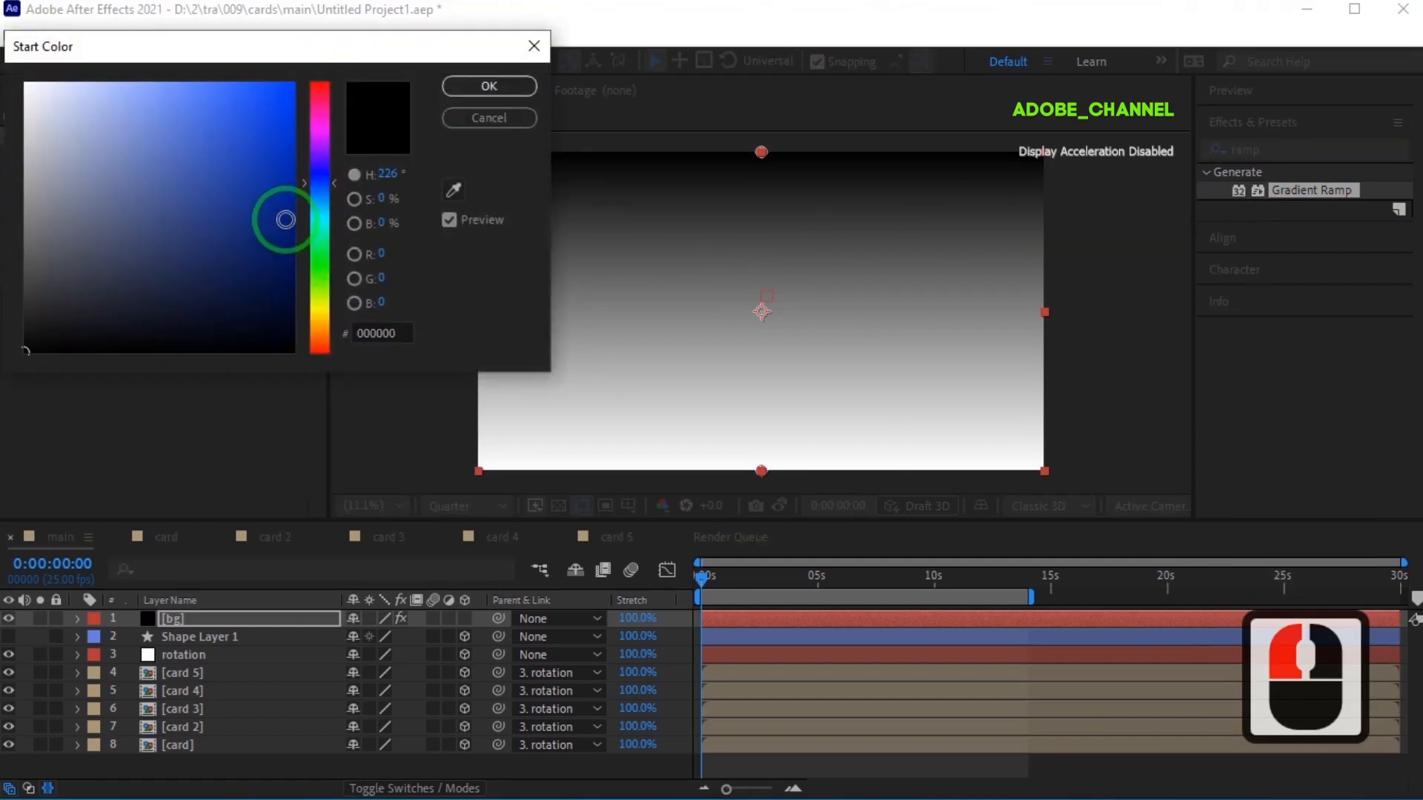
{"action": "left_click", "coordinate": [478, 88]}
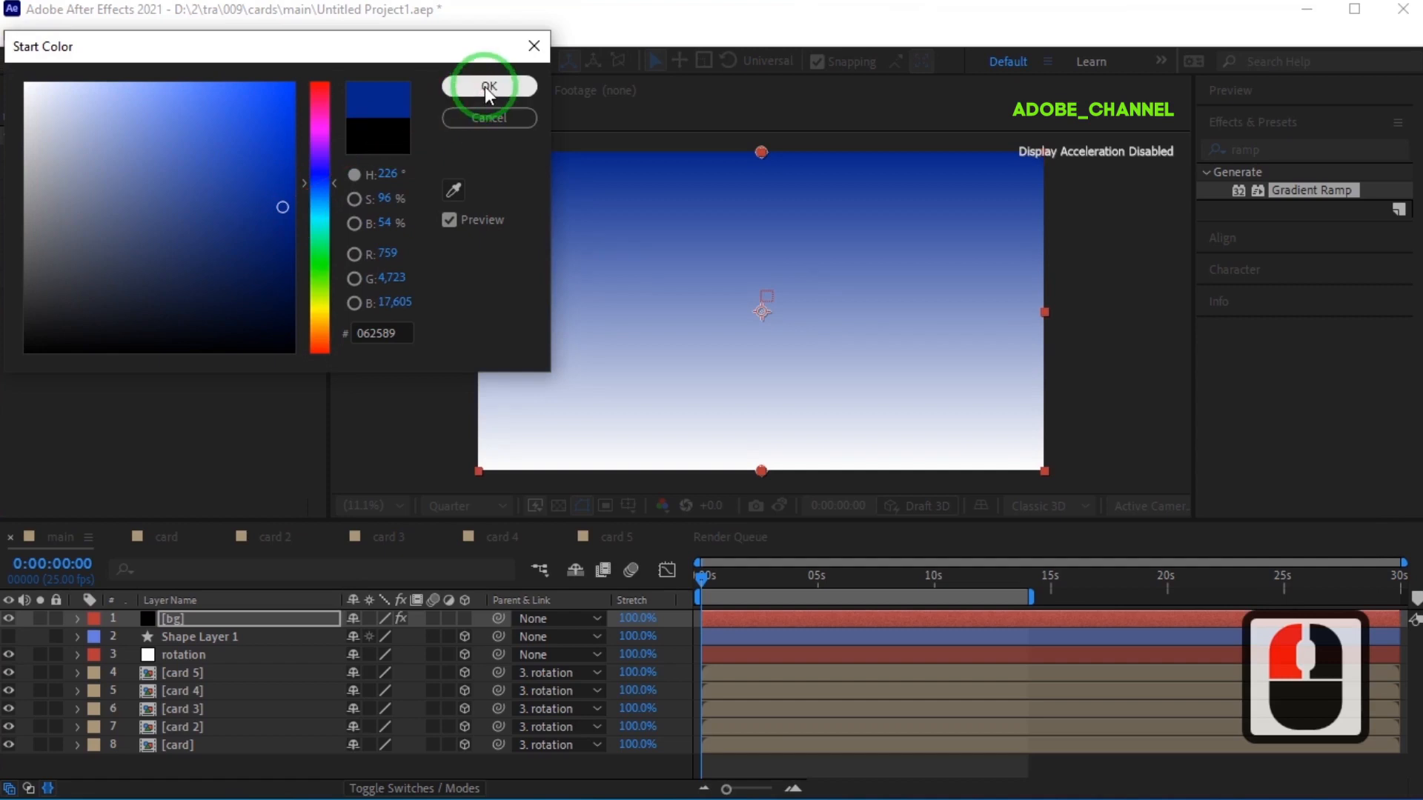
{"action": "left_click", "coordinate": [182, 209]}
{"action": "left_click_drag", "start_coordinate": [191, 205], "coordinate": [180, 353]}
{"action": "left_click", "coordinate": [489, 86]}
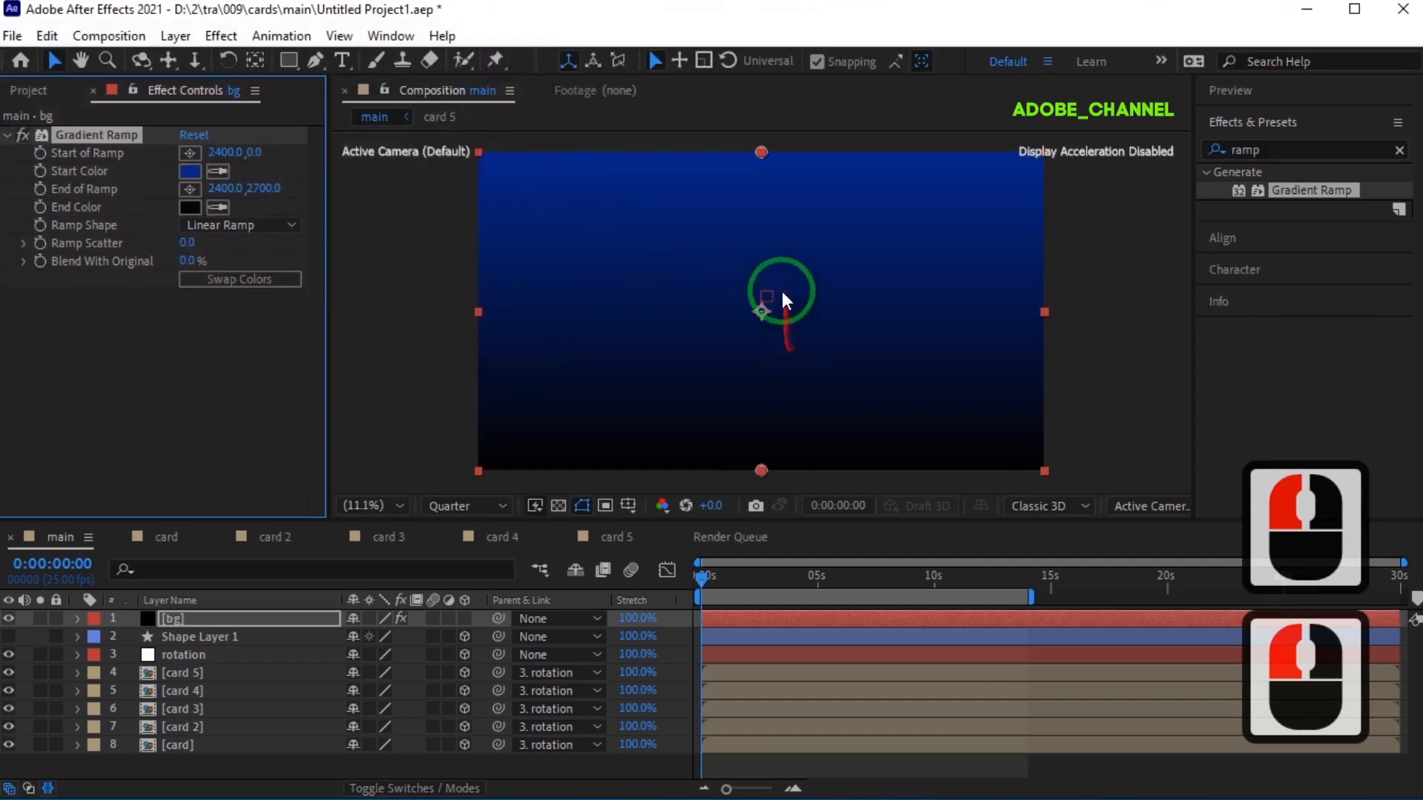
Step: Move the end of the ramp to about 2382, 3330 below the frame and its start to about 2436, 1332 near the centre
{"action": "scroll", "coordinate": [762, 388], "scroll_direction": "down", "scroll_amount": 1}
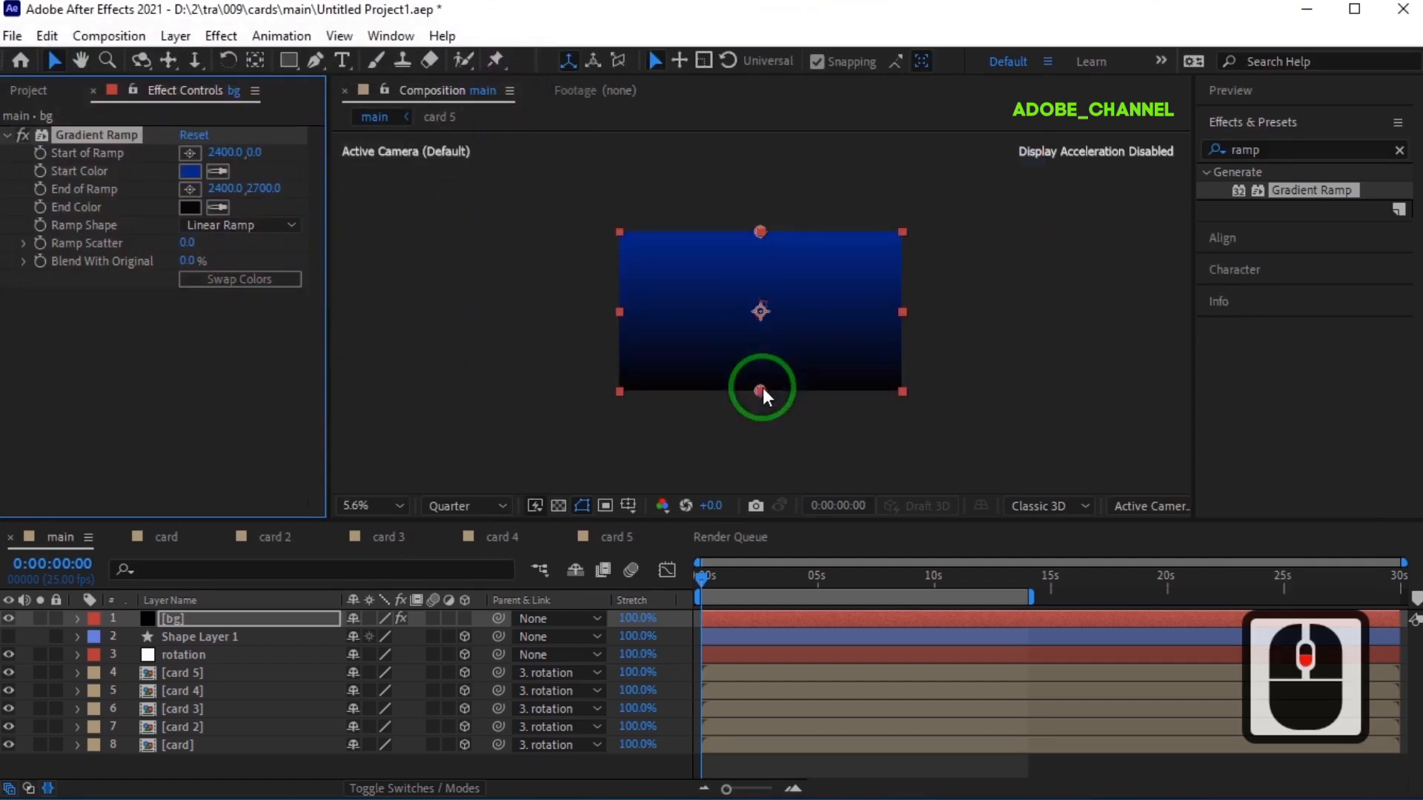
{"action": "left_click_drag", "start_coordinate": [762, 392], "coordinate": [760, 419]}
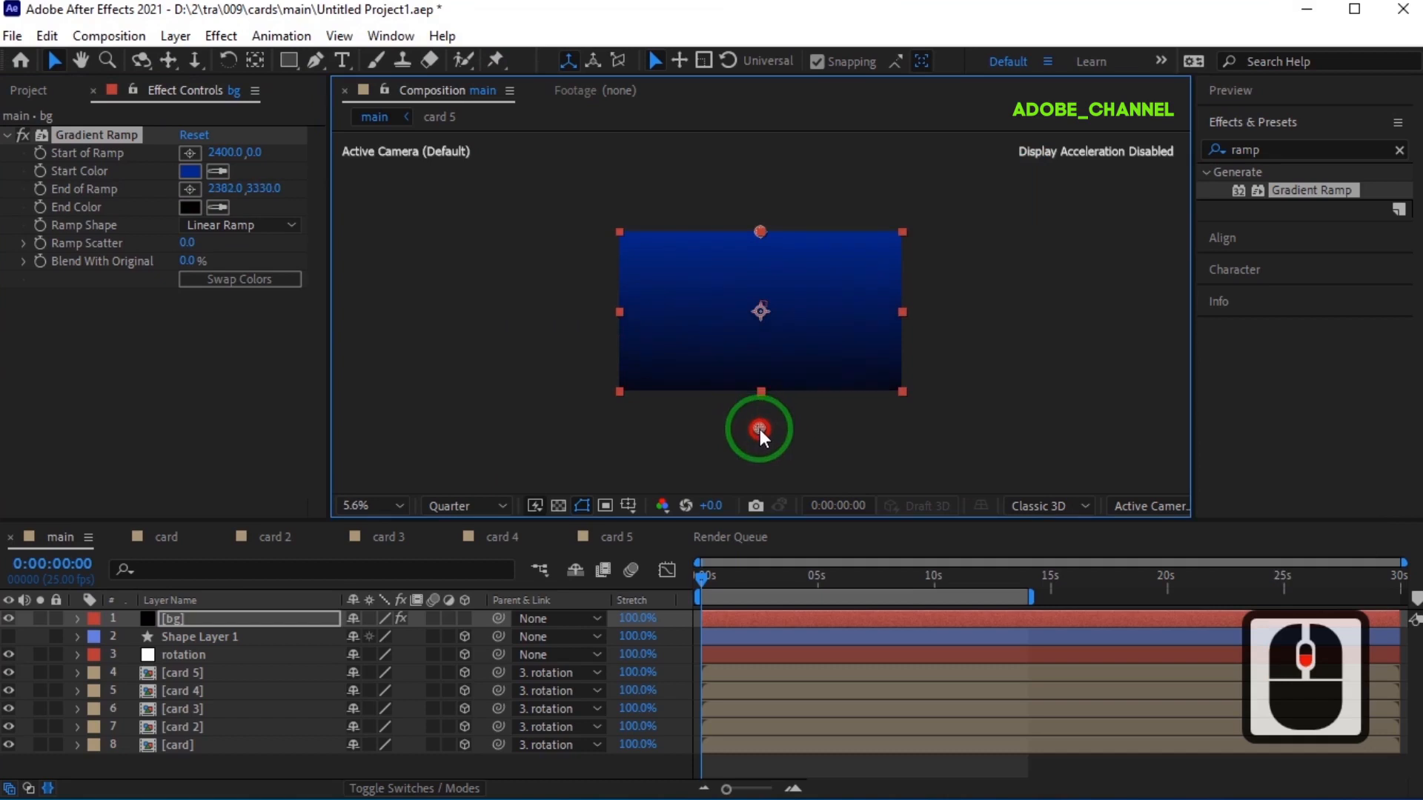
{"action": "left_click_drag", "start_coordinate": [760, 231], "coordinate": [763, 274]}
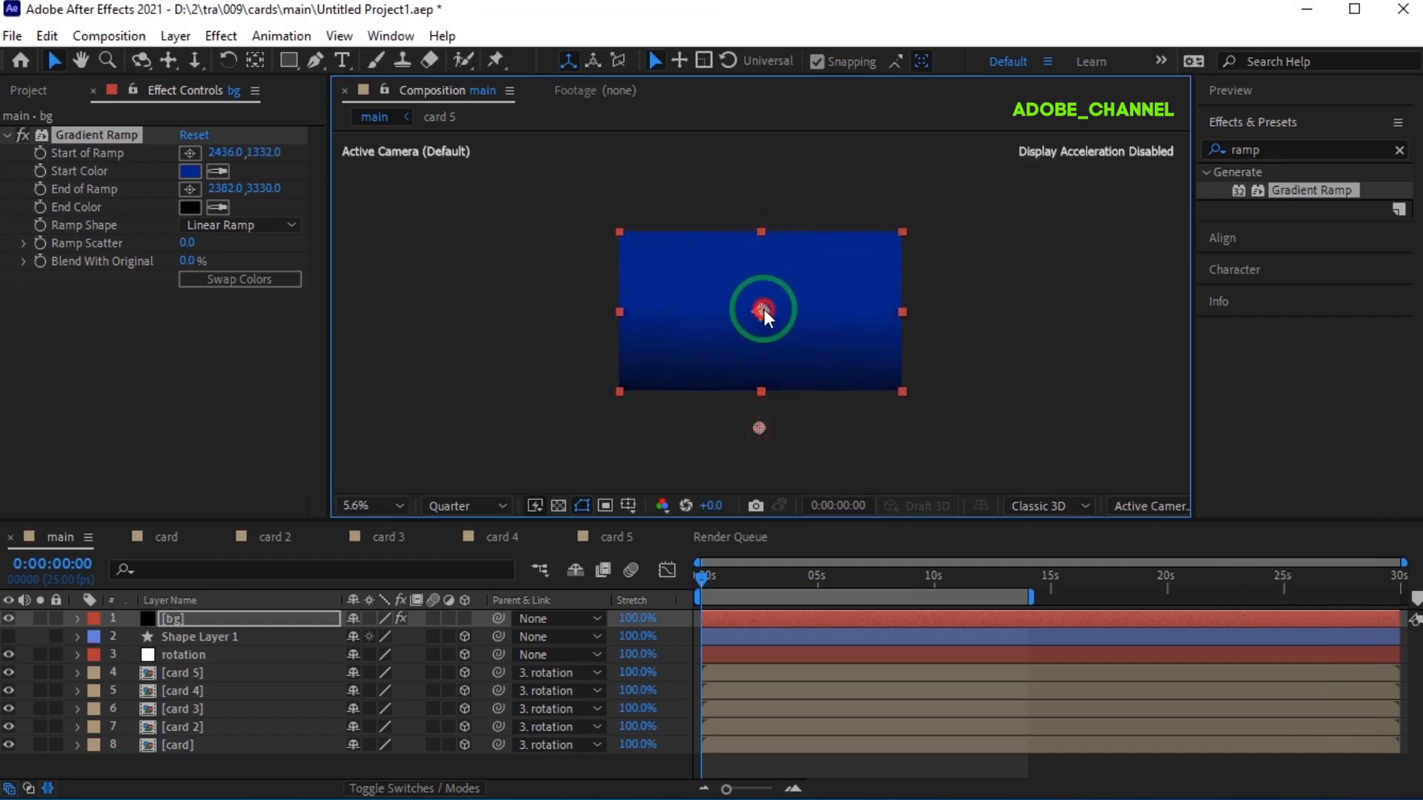
{"action": "scroll", "coordinate": [848, 205], "scroll_direction": "up", "scroll_amount": 2}
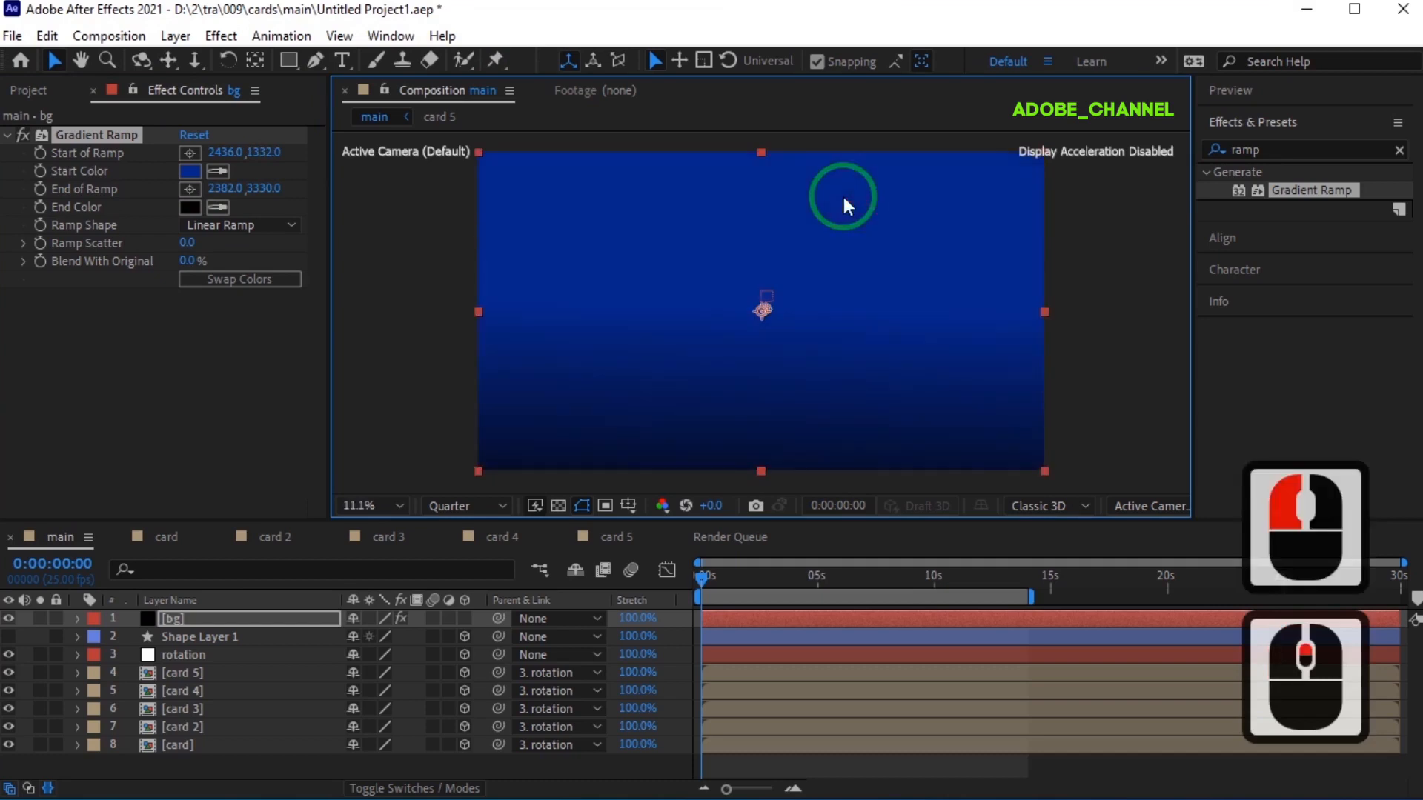
Step: Move the bg layer beneath all the card layers and preview the carousel against the gradient
{"action": "left_click_drag", "start_coordinate": [243, 620], "coordinate": [238, 758]}
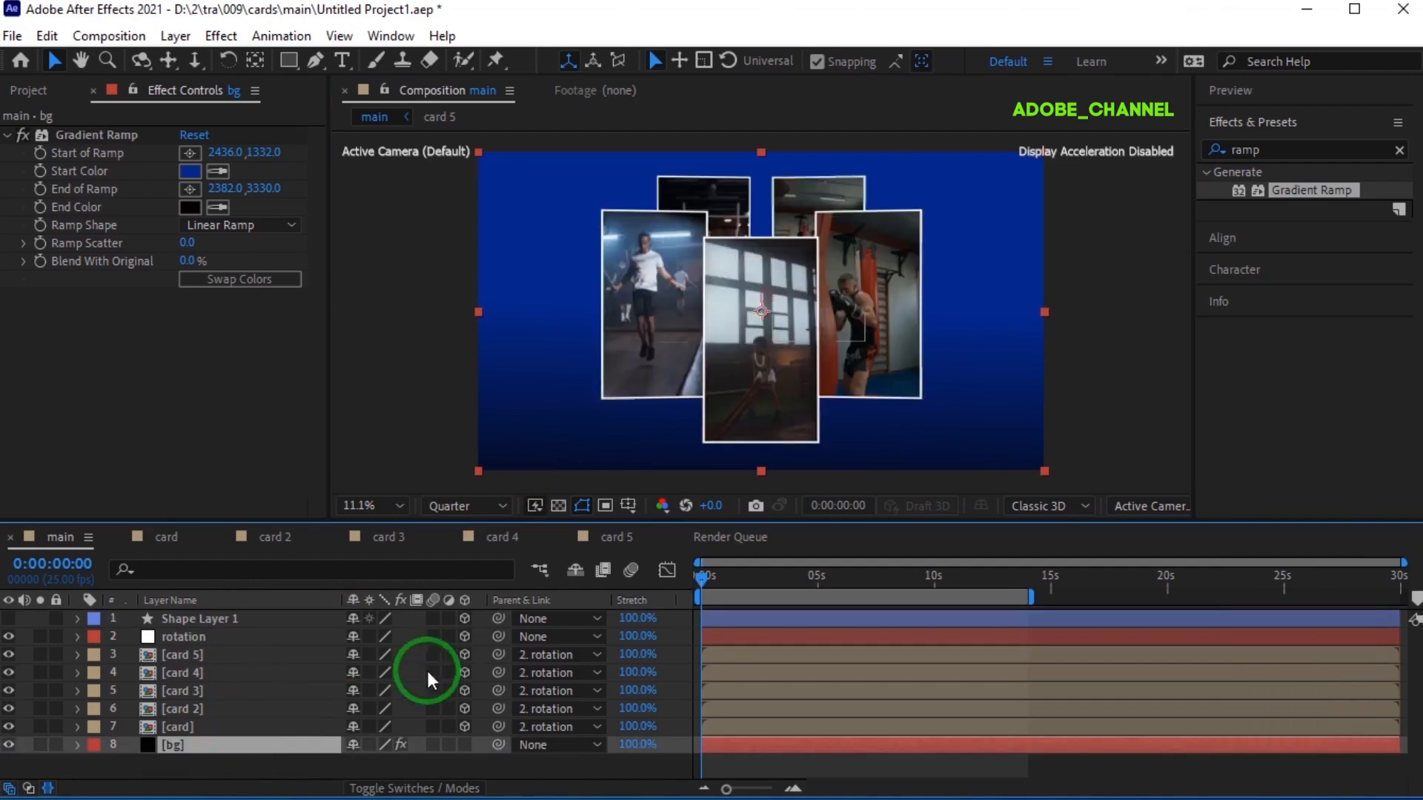
{"action": "left_click", "coordinate": [1291, 90]}
{"action": "left_click", "coordinate": [1300, 118]}
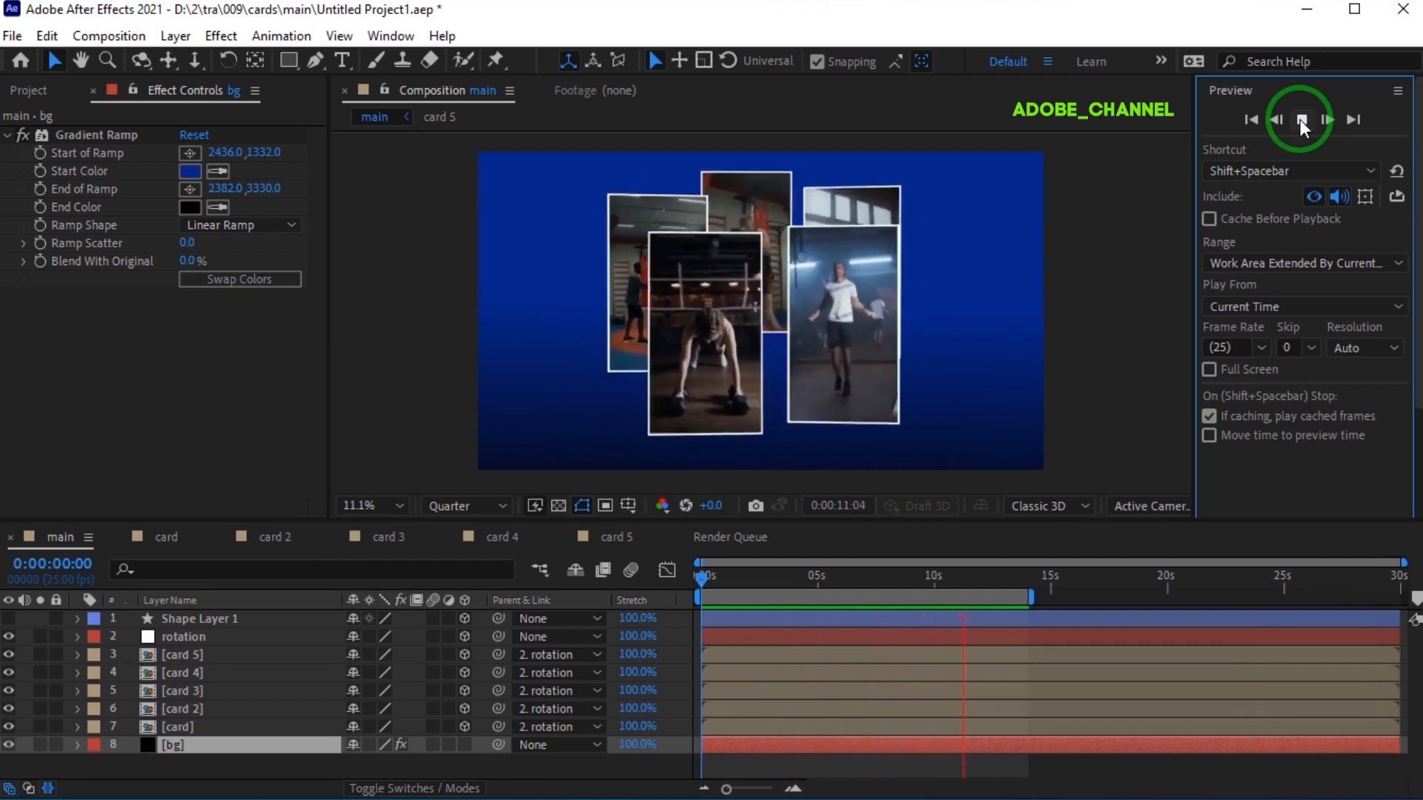
{"action": "left_click", "coordinate": [1300, 119]}
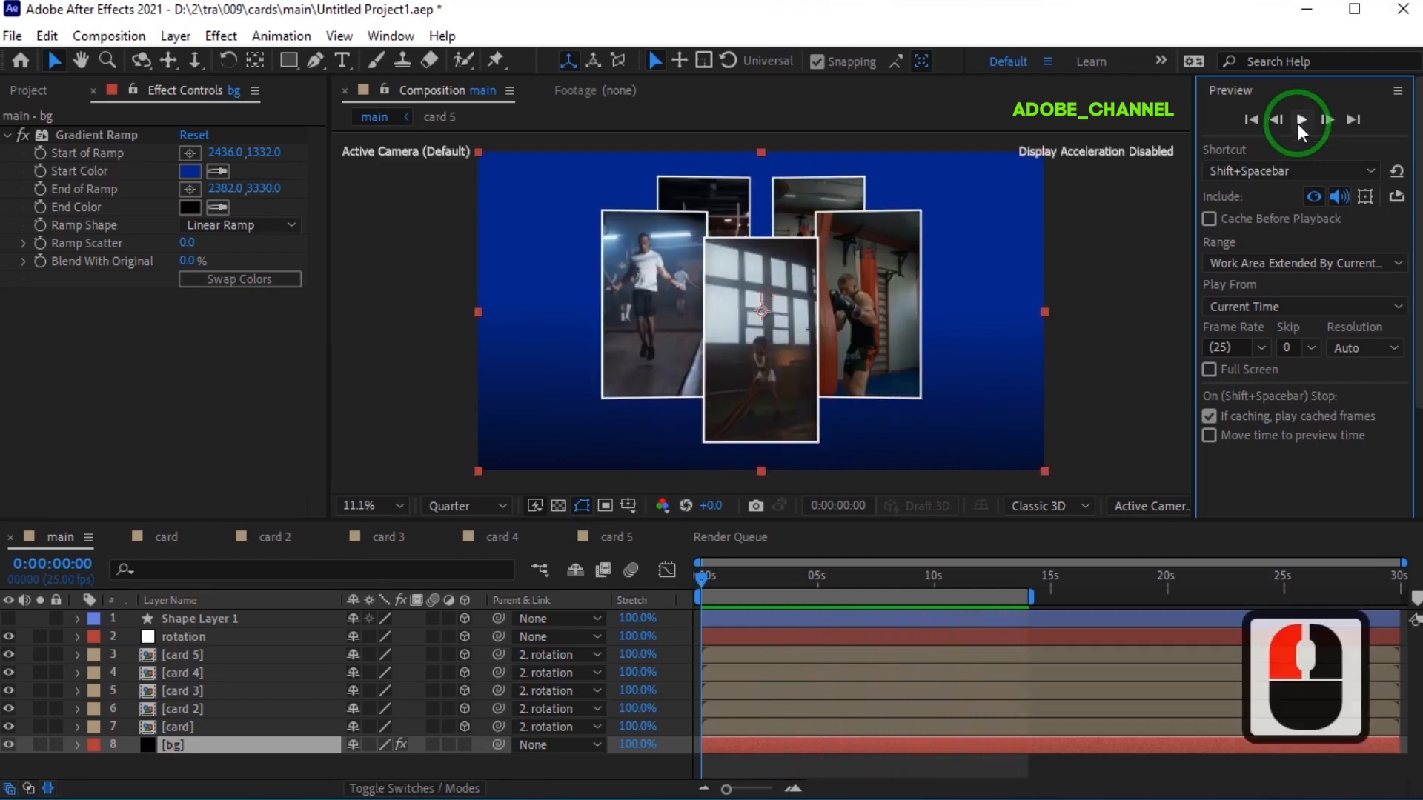
Step: Hide the video layer in each of the five card compositions so only the colored shapes remain
{"action": "left_click", "coordinate": [161, 538]}
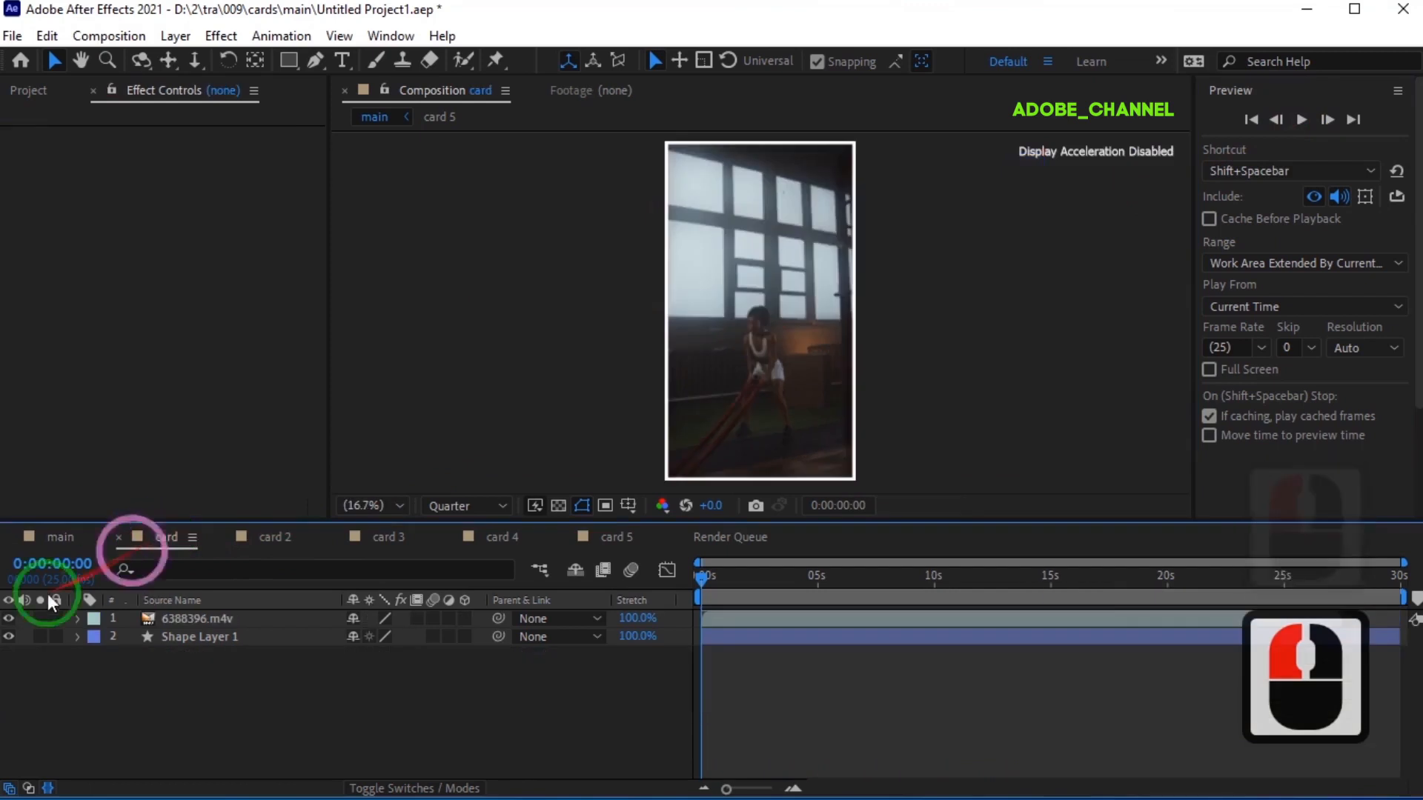
{"action": "left_click", "coordinate": [8, 619]}
{"action": "left_click", "coordinate": [276, 537]}
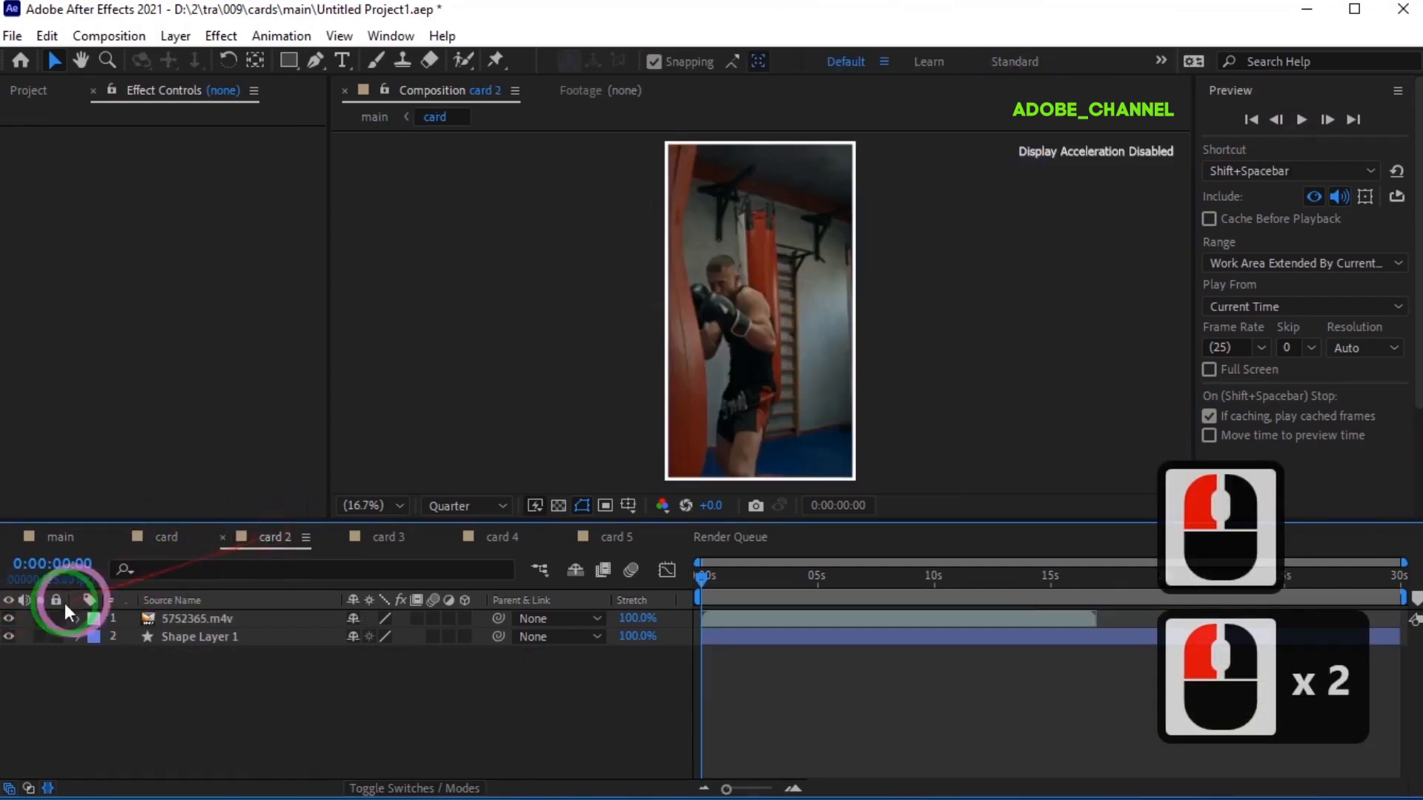
{"action": "left_click", "coordinate": [388, 535]}
{"action": "left_click", "coordinate": [9, 618]}
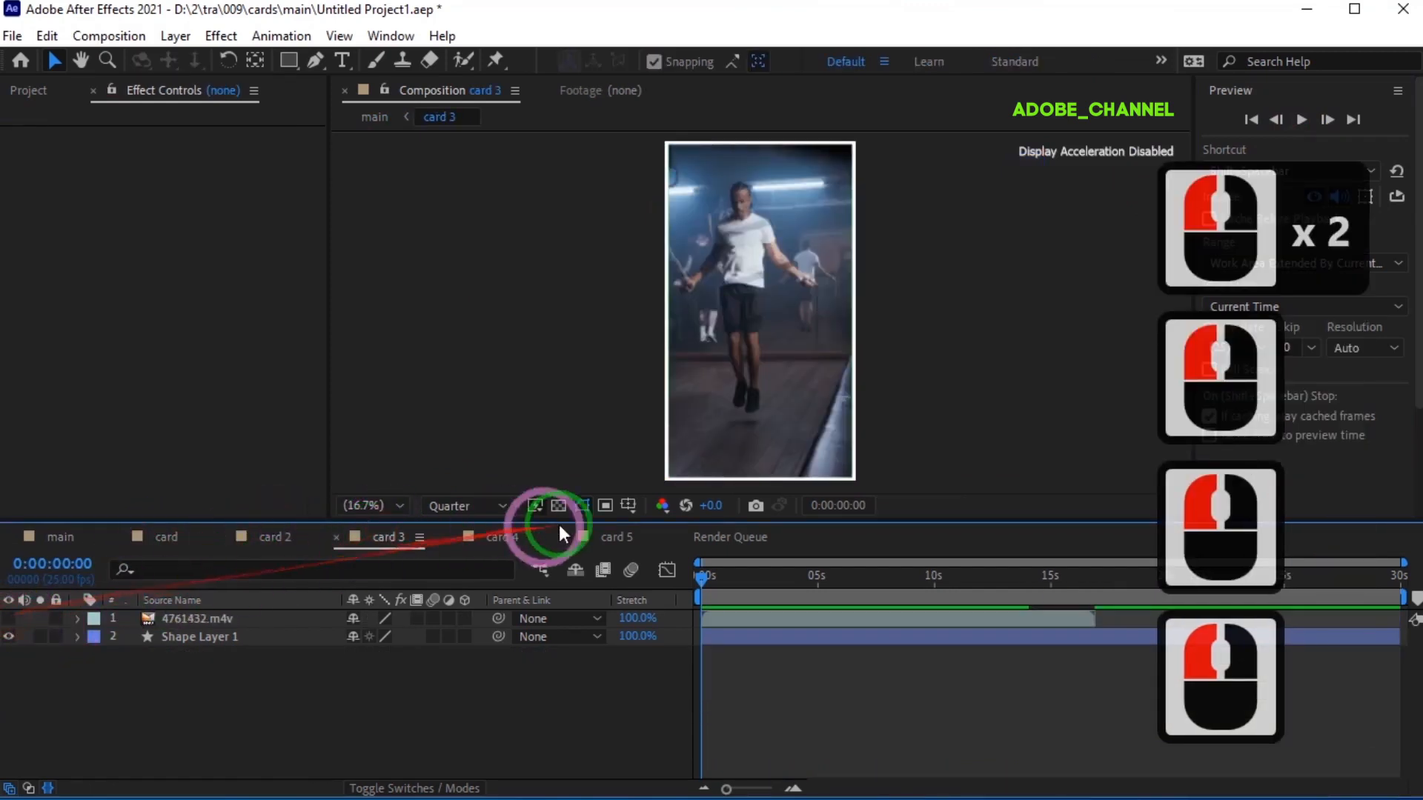
{"action": "left_click", "coordinate": [498, 537]}
{"action": "left_click", "coordinate": [9, 619]}
{"action": "left_click", "coordinate": [595, 536]}
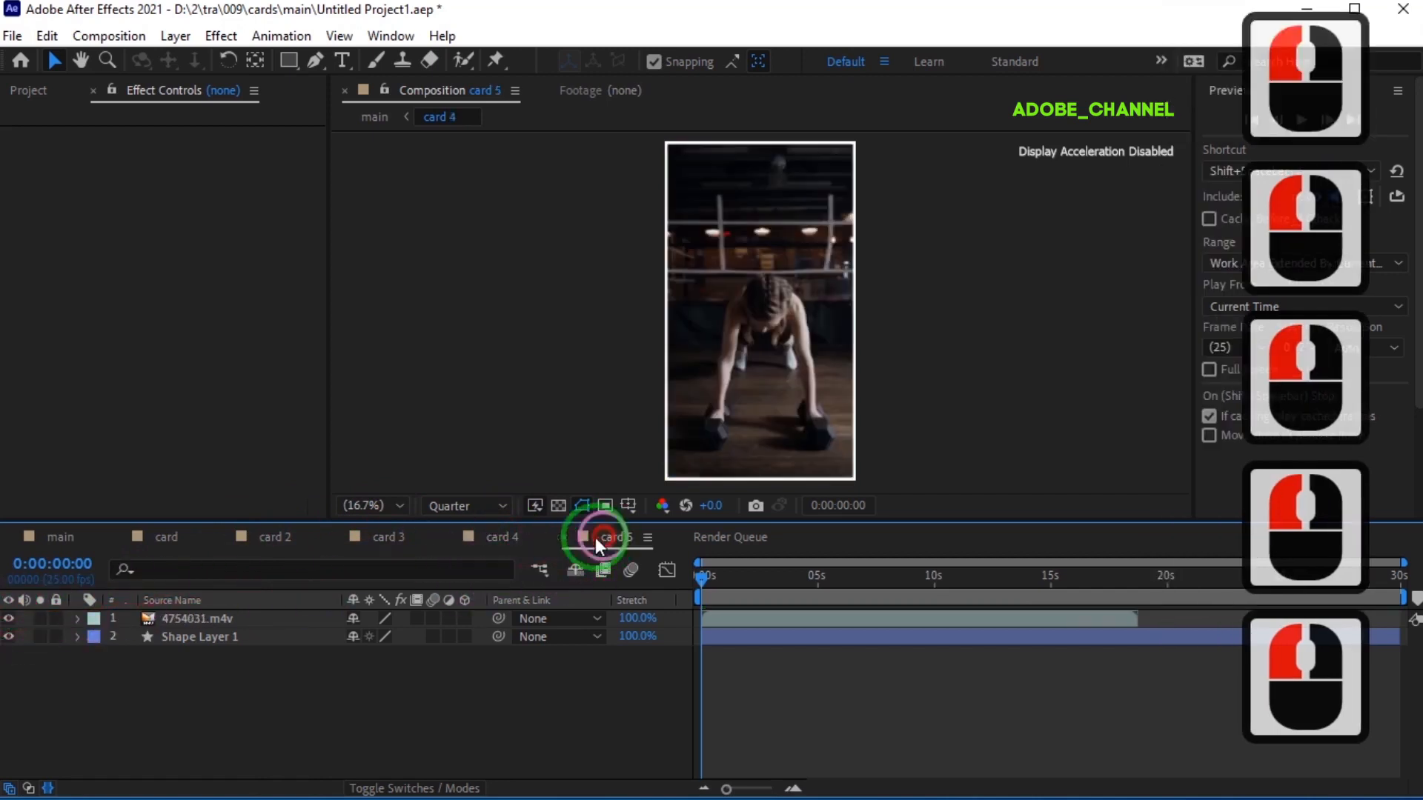
{"action": "left_click", "coordinate": [9, 619]}
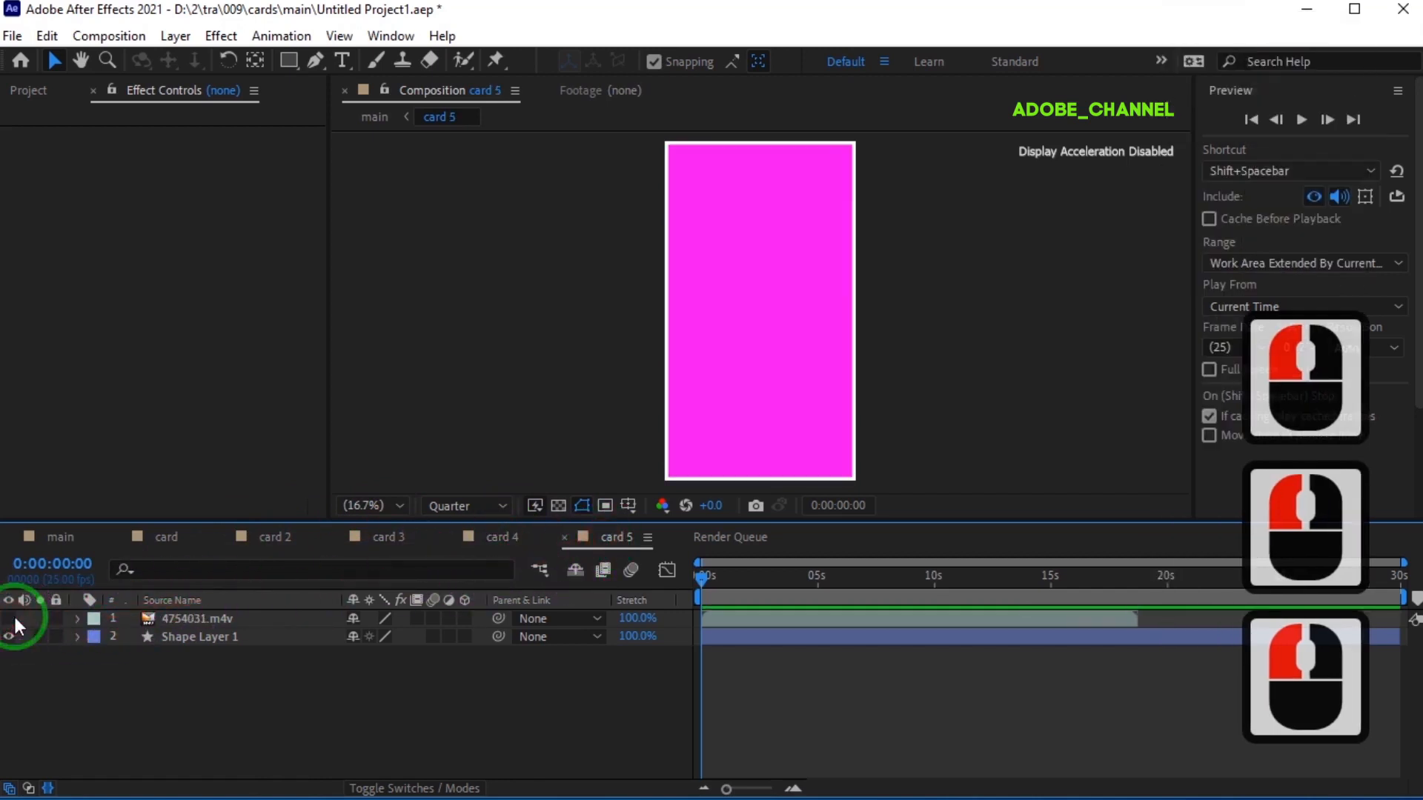
Step: Preview the main composition from the start with the plain colored cards
{"action": "left_click", "coordinate": [62, 536]}
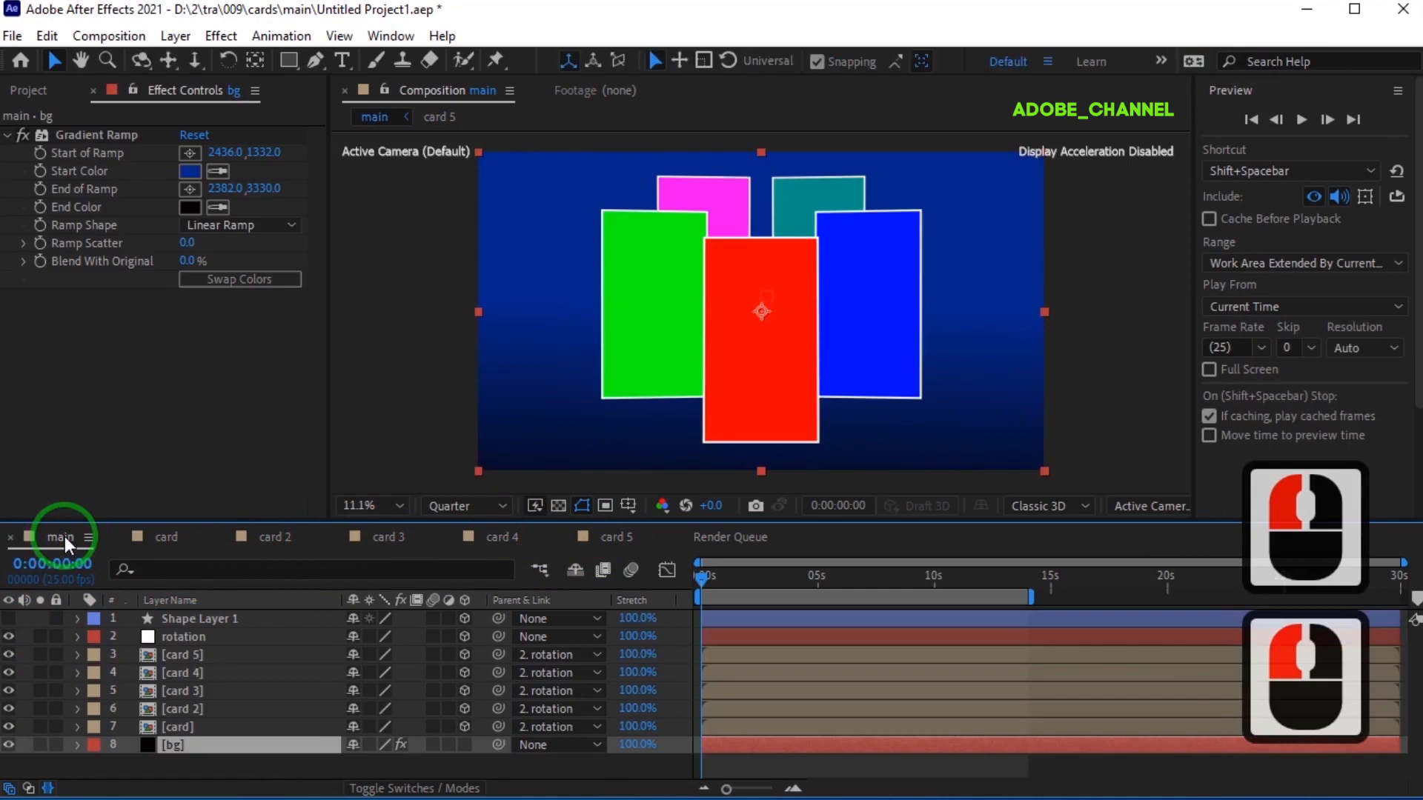
{"action": "left_click", "coordinate": [1300, 120]}
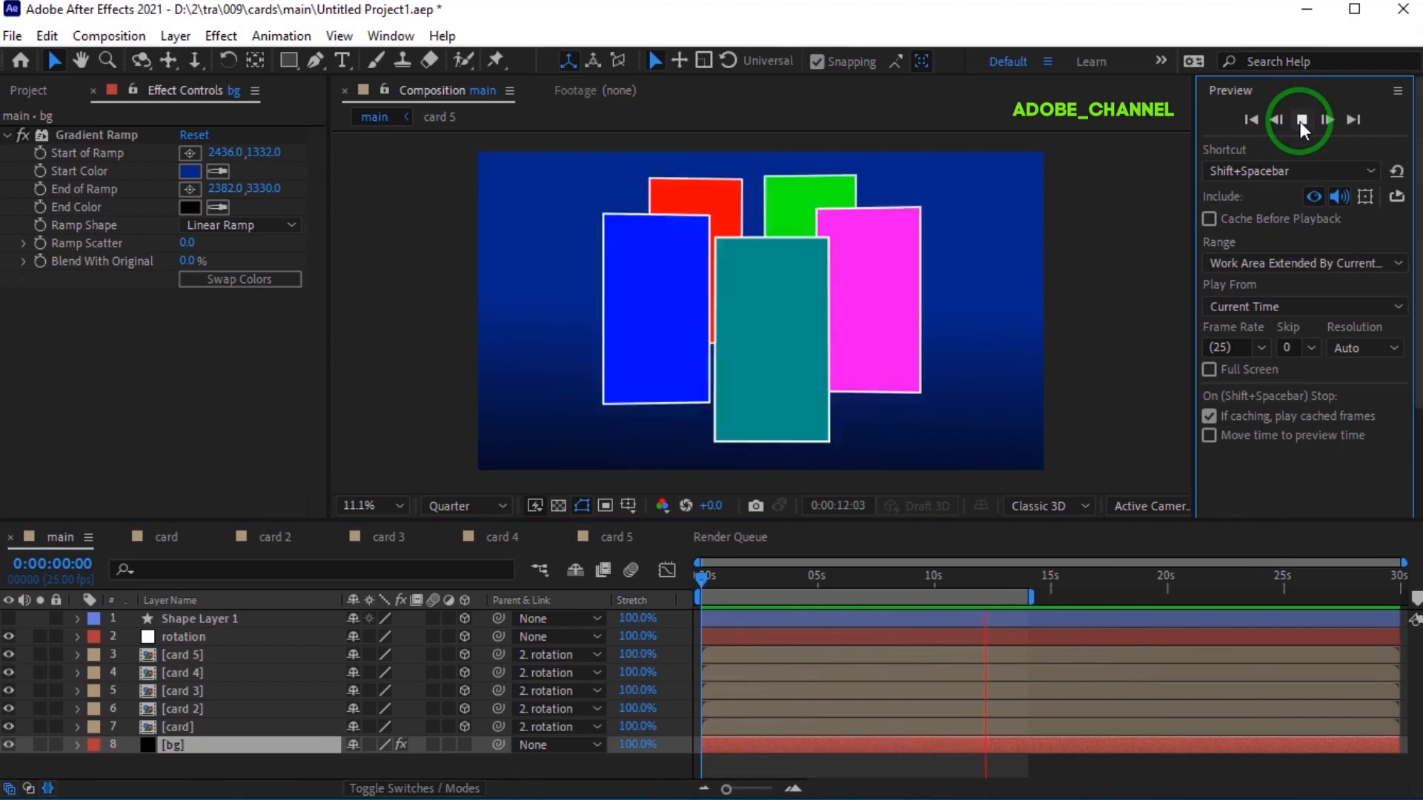
{"action": "left_click", "coordinate": [1301, 119]}
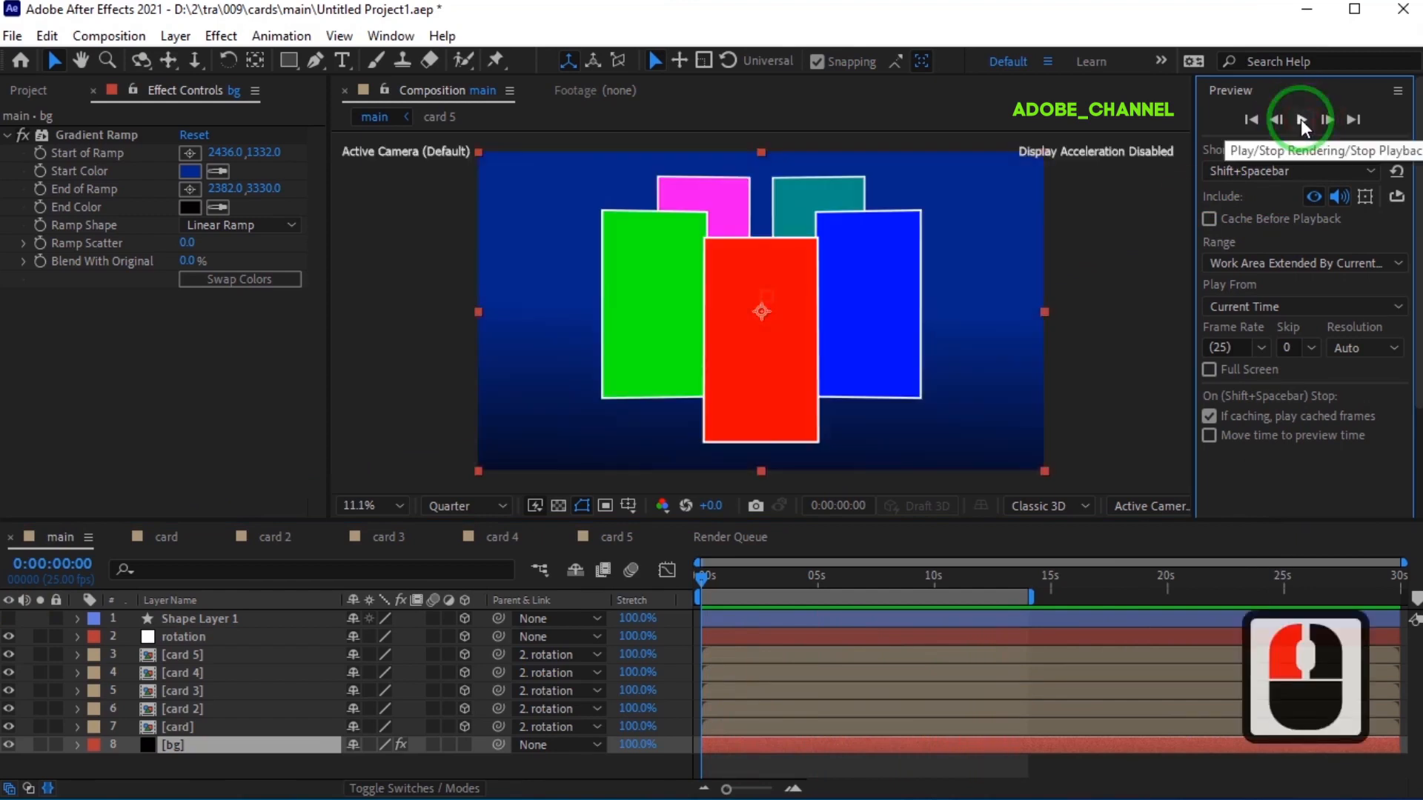